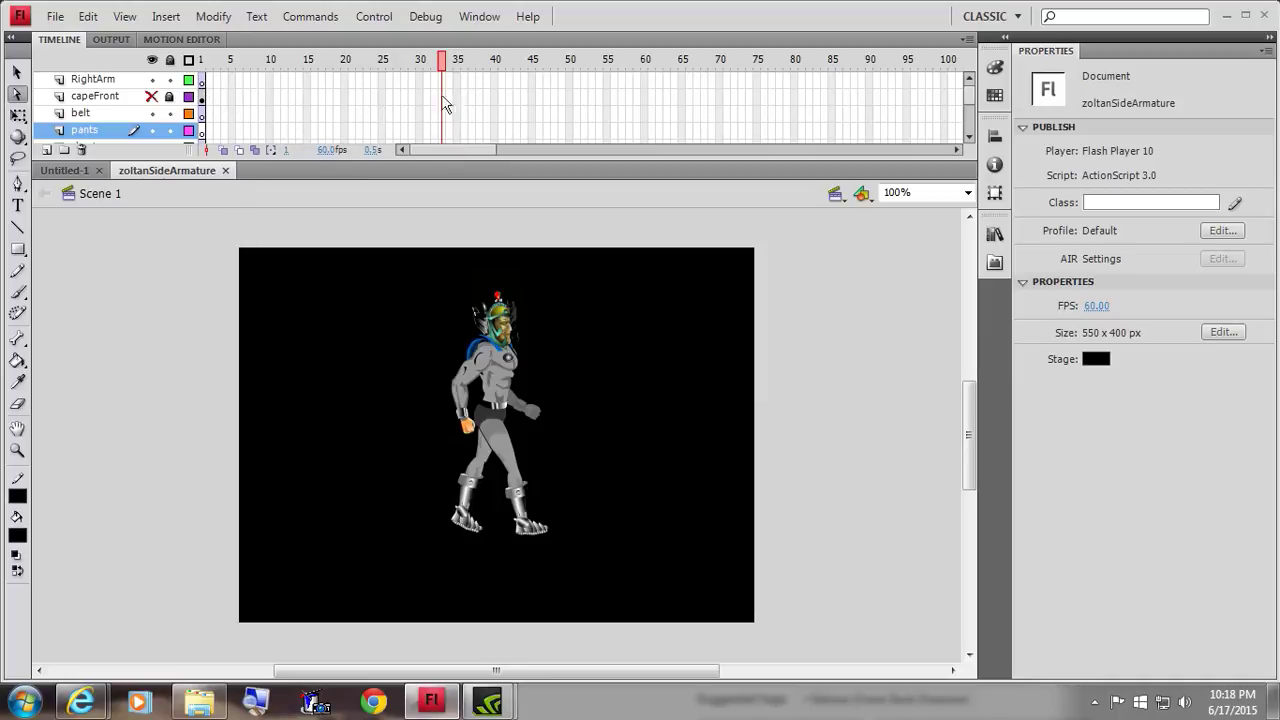
- Go to frame 4 and select the character's right forearm in the armature to display the bones
click(17, 451)
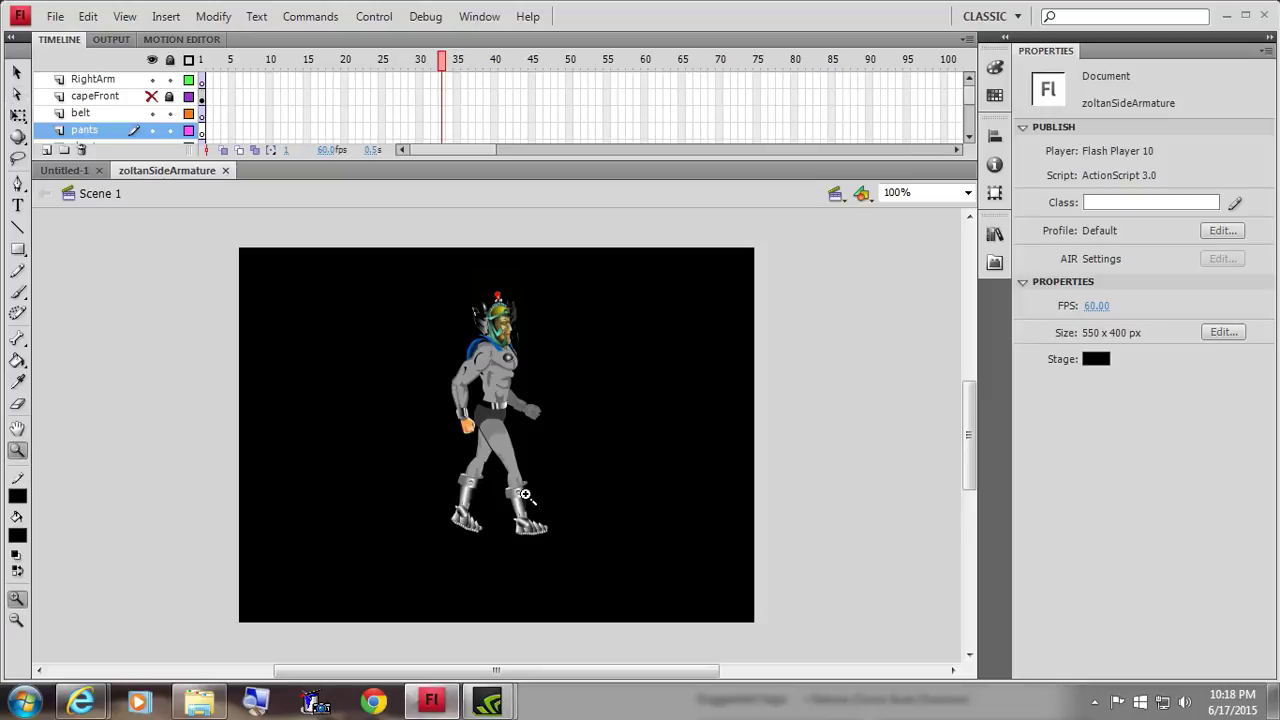
click(504, 430)
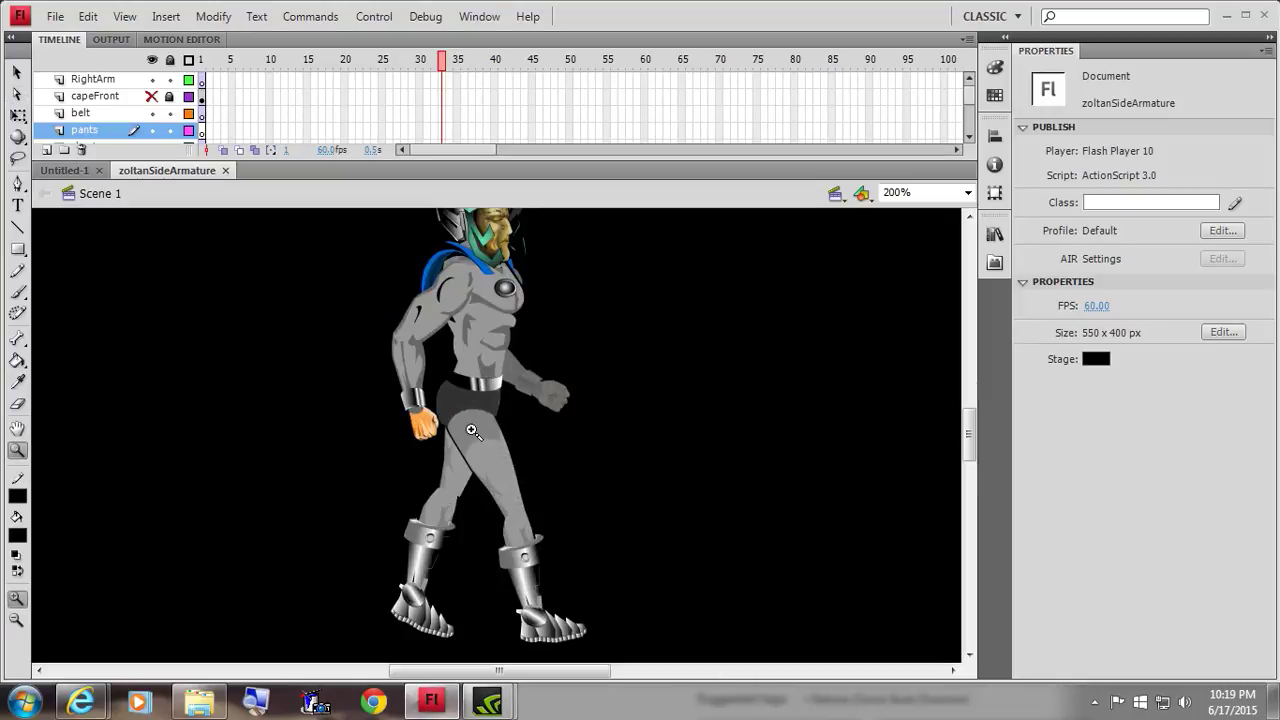
scroll(472, 430, up, 1)
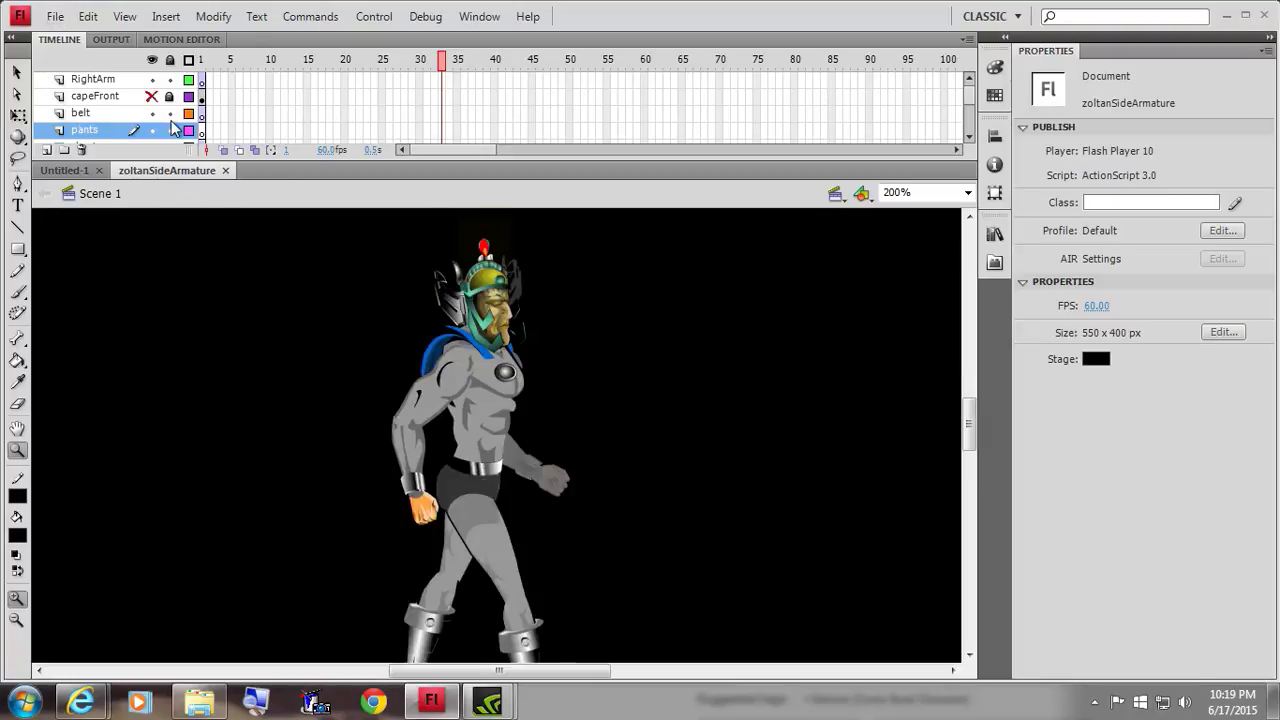
click(229, 115)
scroll(229, 118, down, 2)
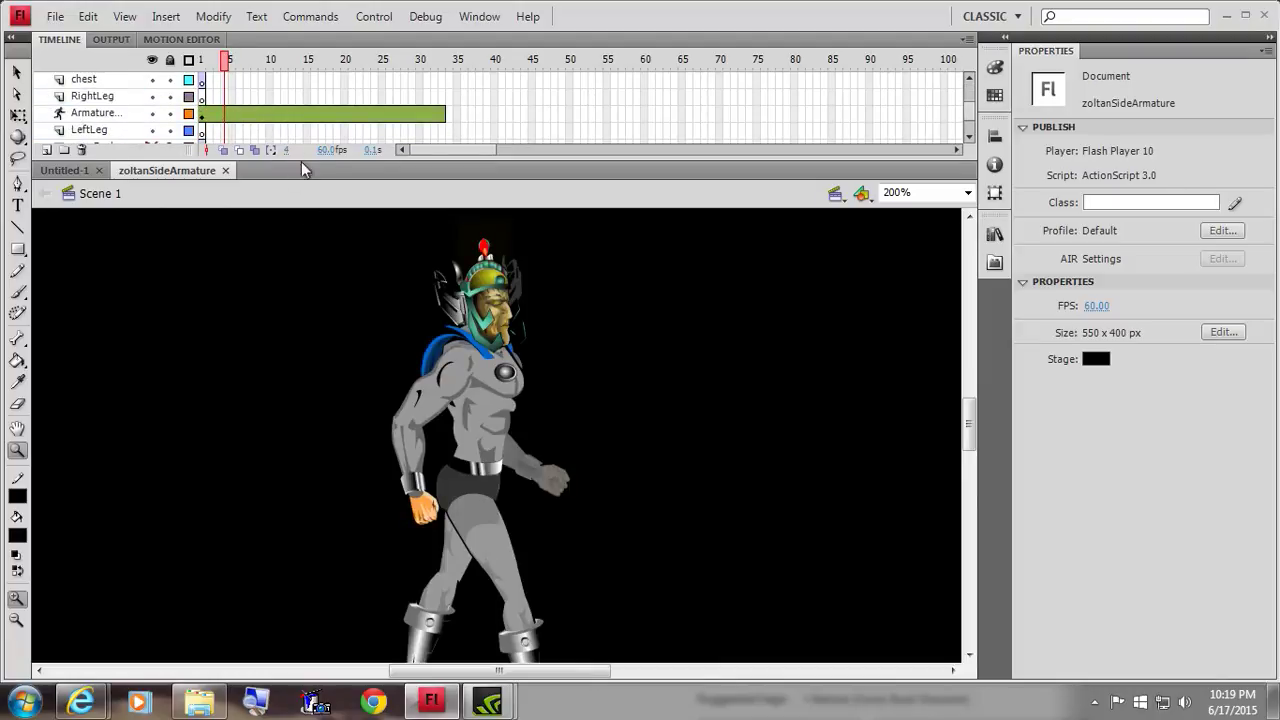
click(16, 74)
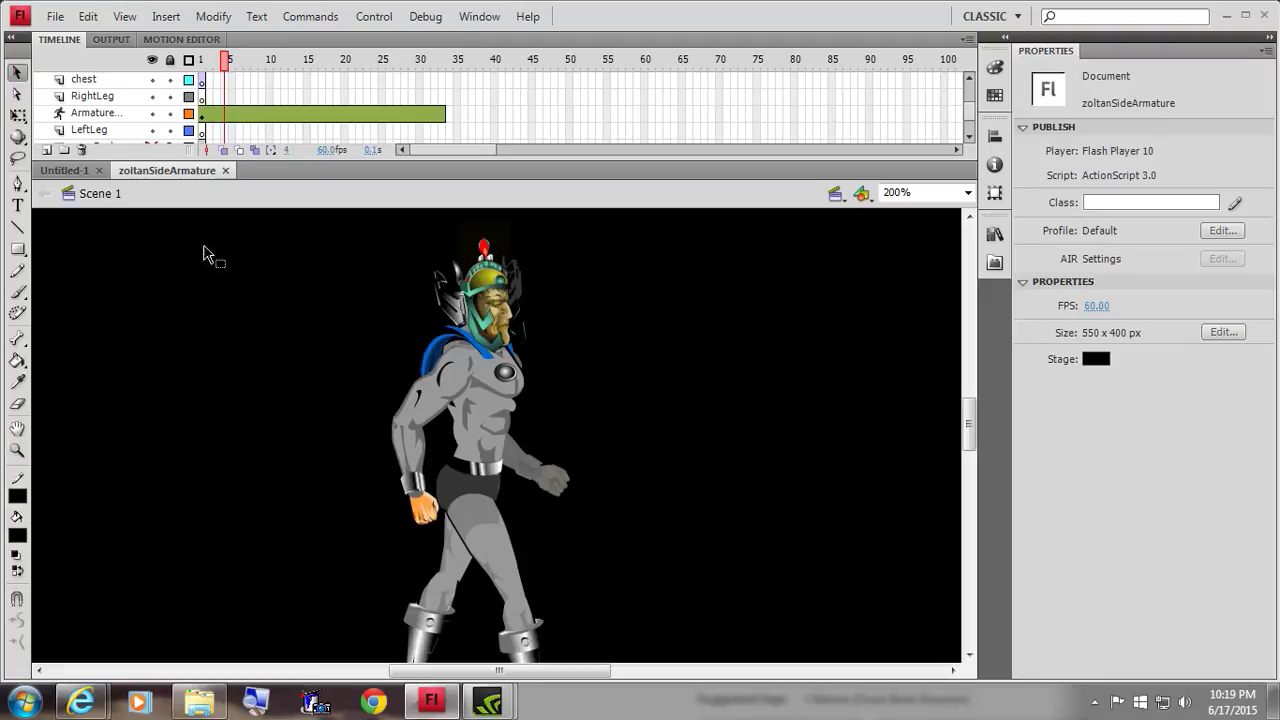
click(420, 462)
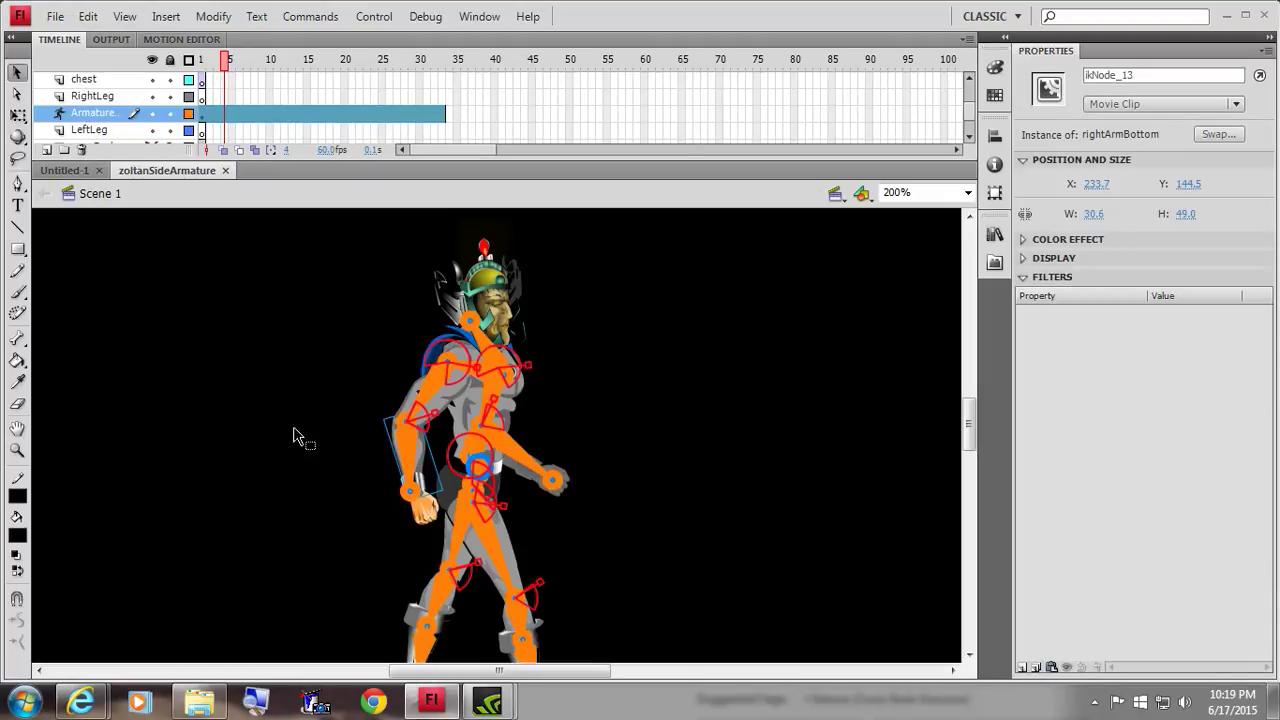
- Inspect the right forearm's transformation point with Free Transform and the registration point inside its rightArmBottom symbol
click(18, 452)
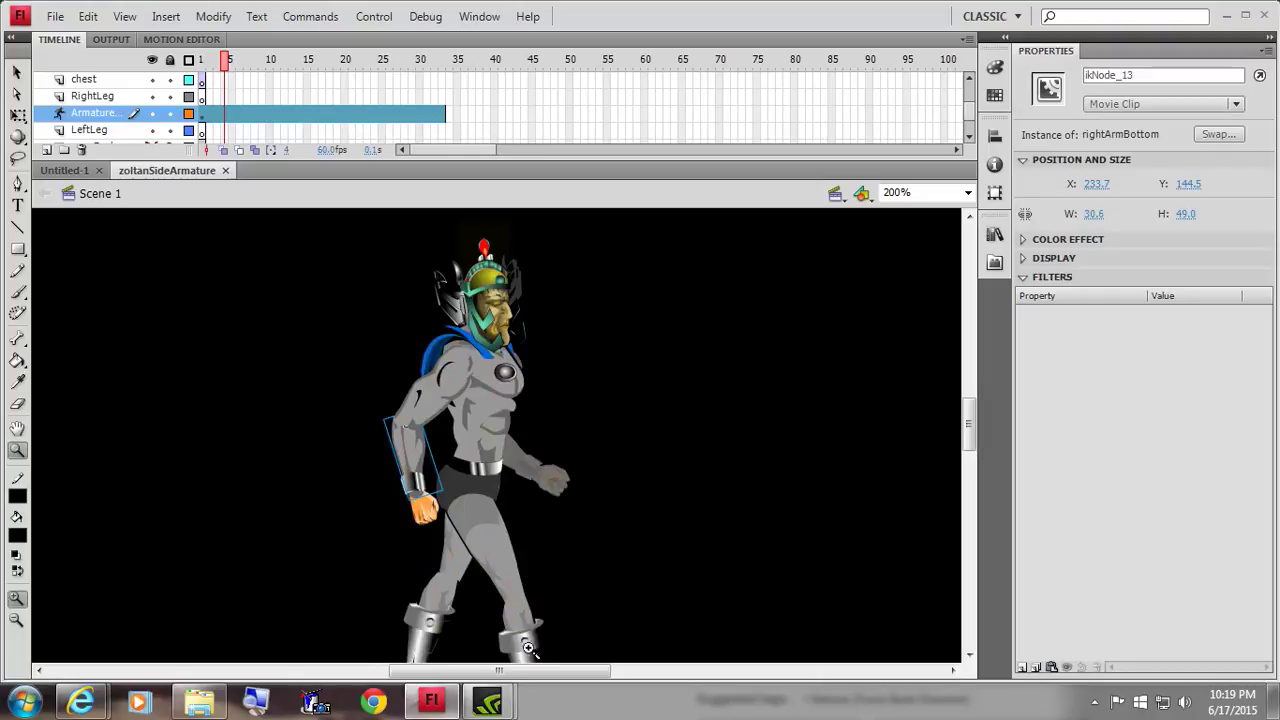
click(427, 467)
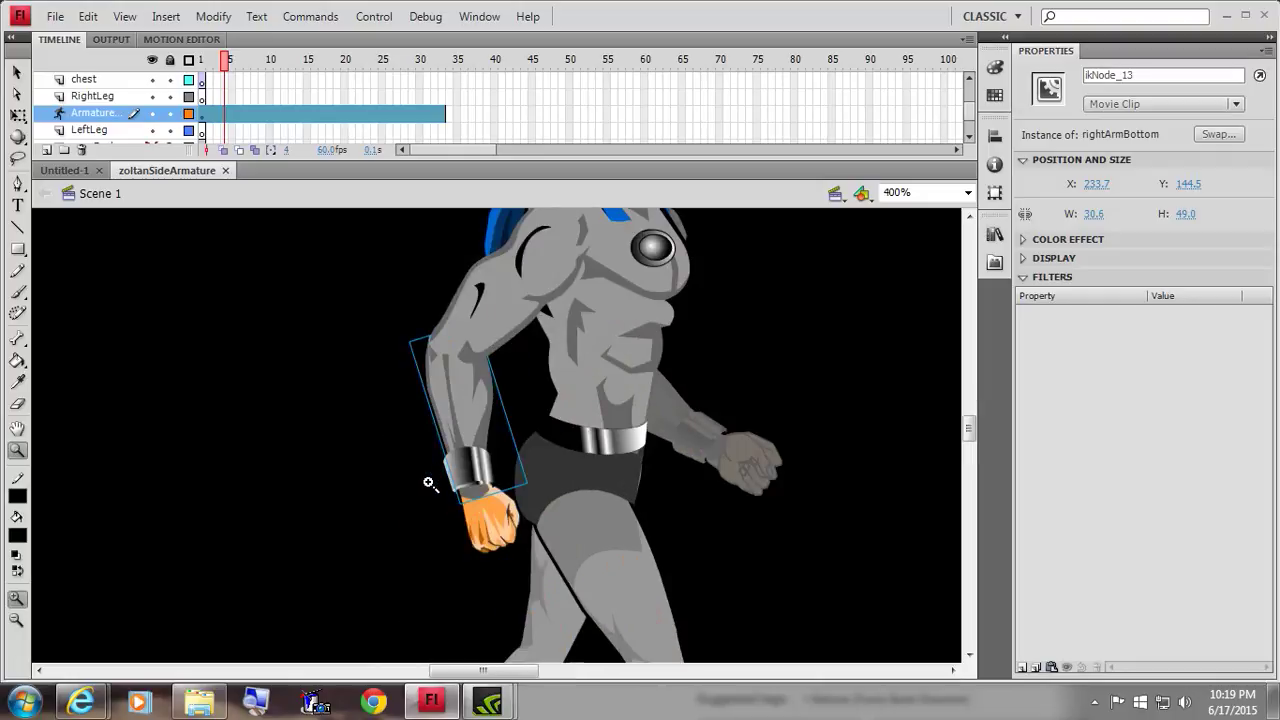
click(18, 115)
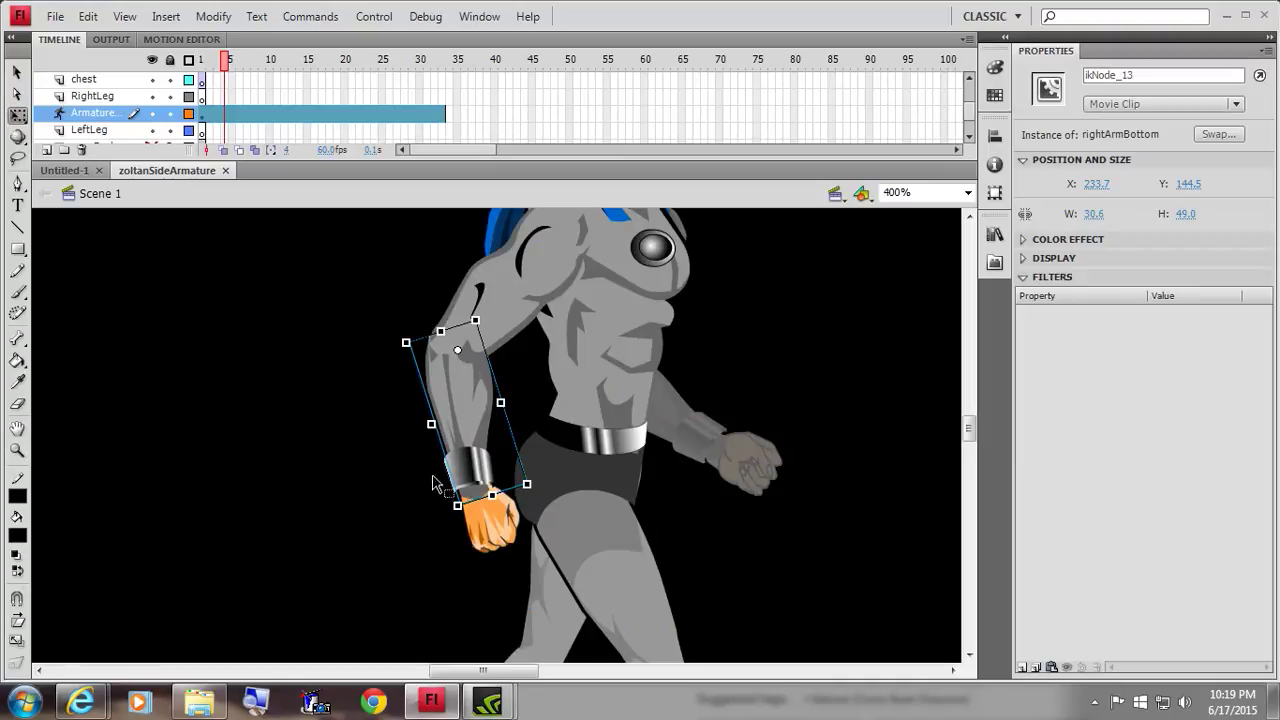
double_click(449, 397)
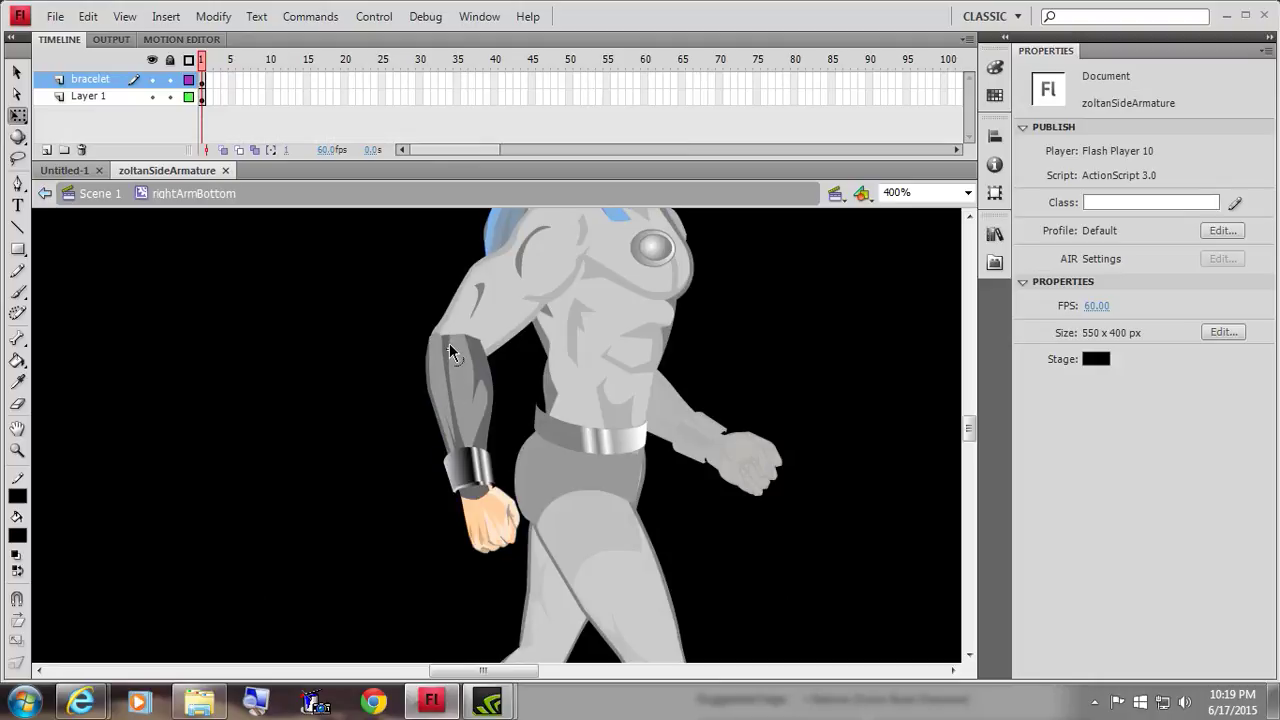
click(449, 380)
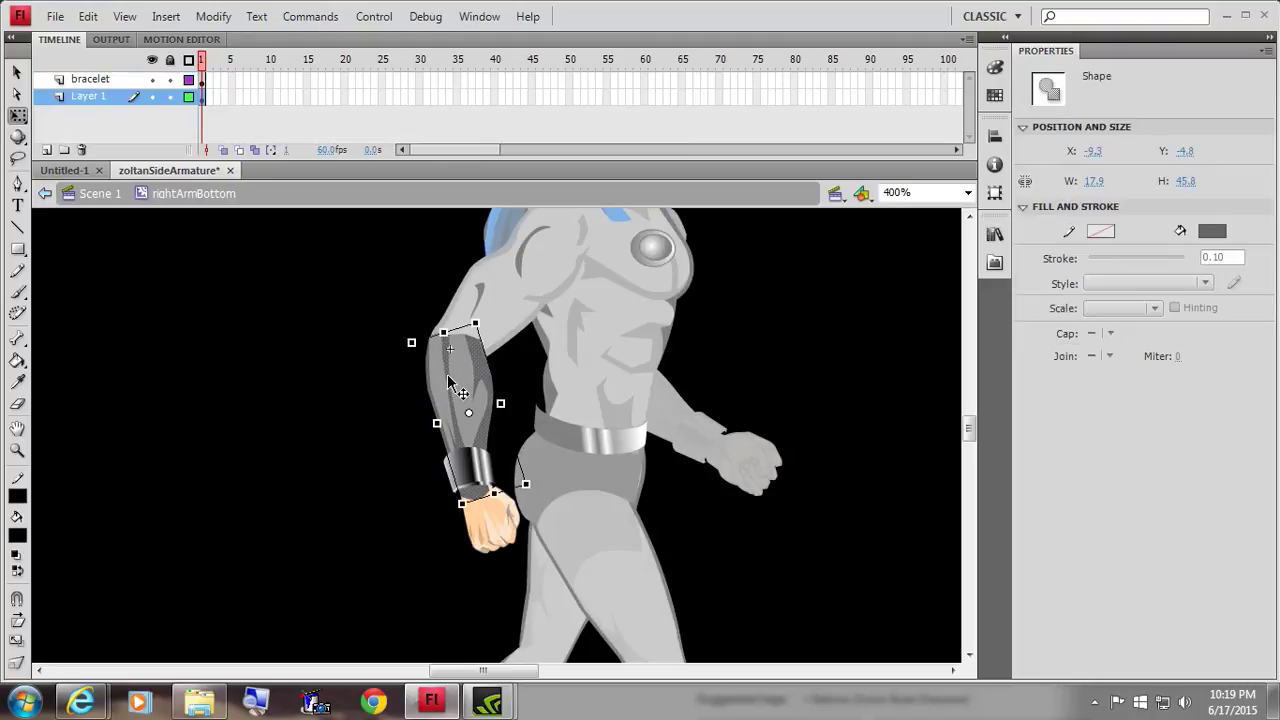
double_click(409, 400)
click(457, 355)
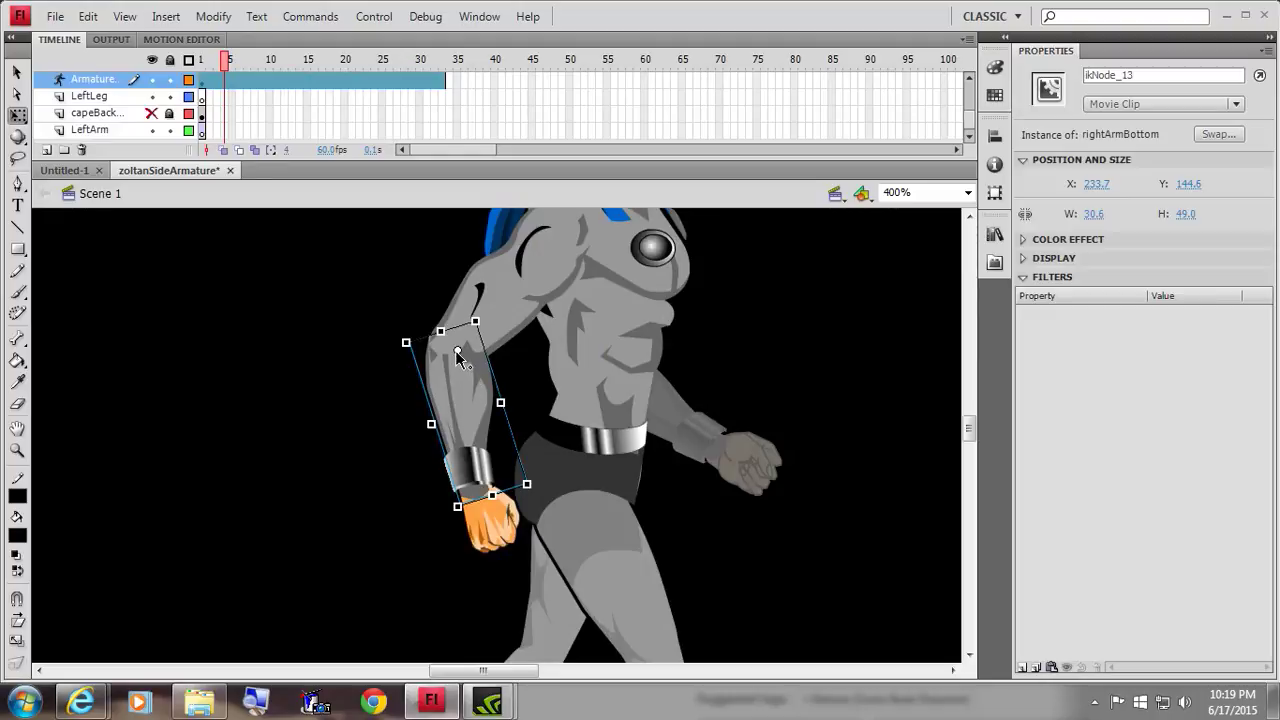
- Clear the pose at frame 4 of the armature layer and deselect the figure
shift+click(452, 362)
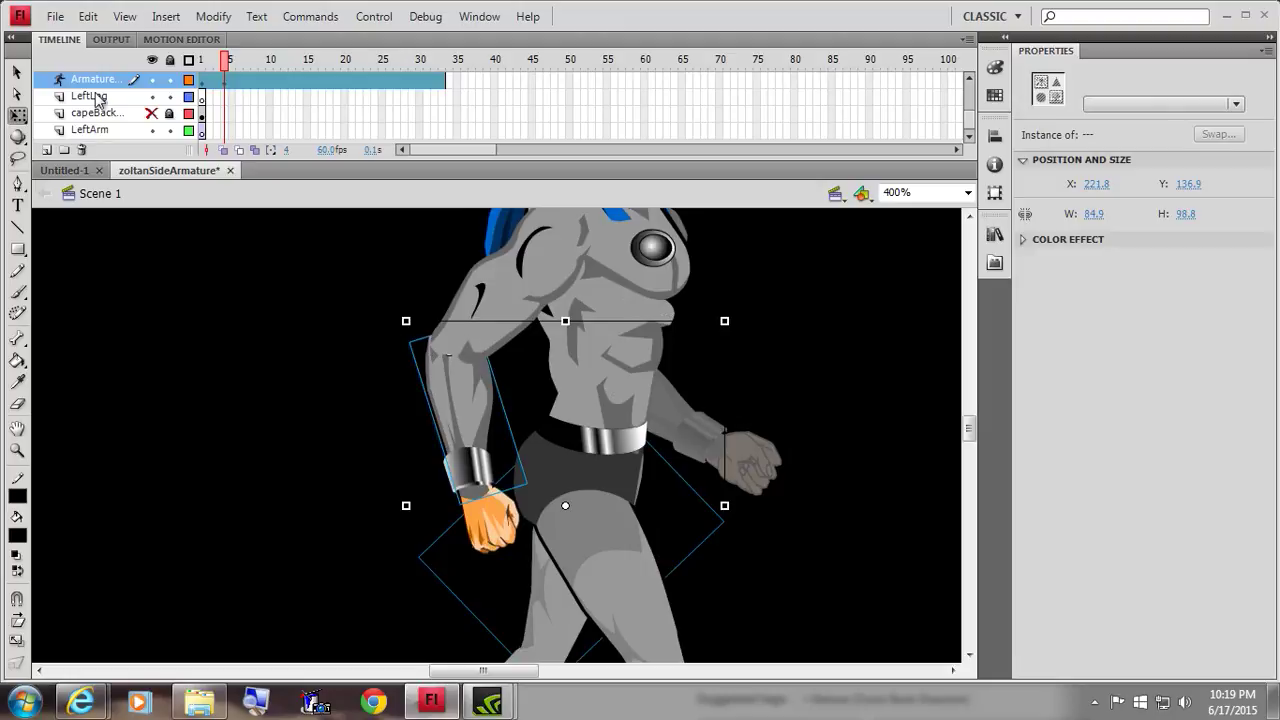
click(228, 87)
right_click(229, 87)
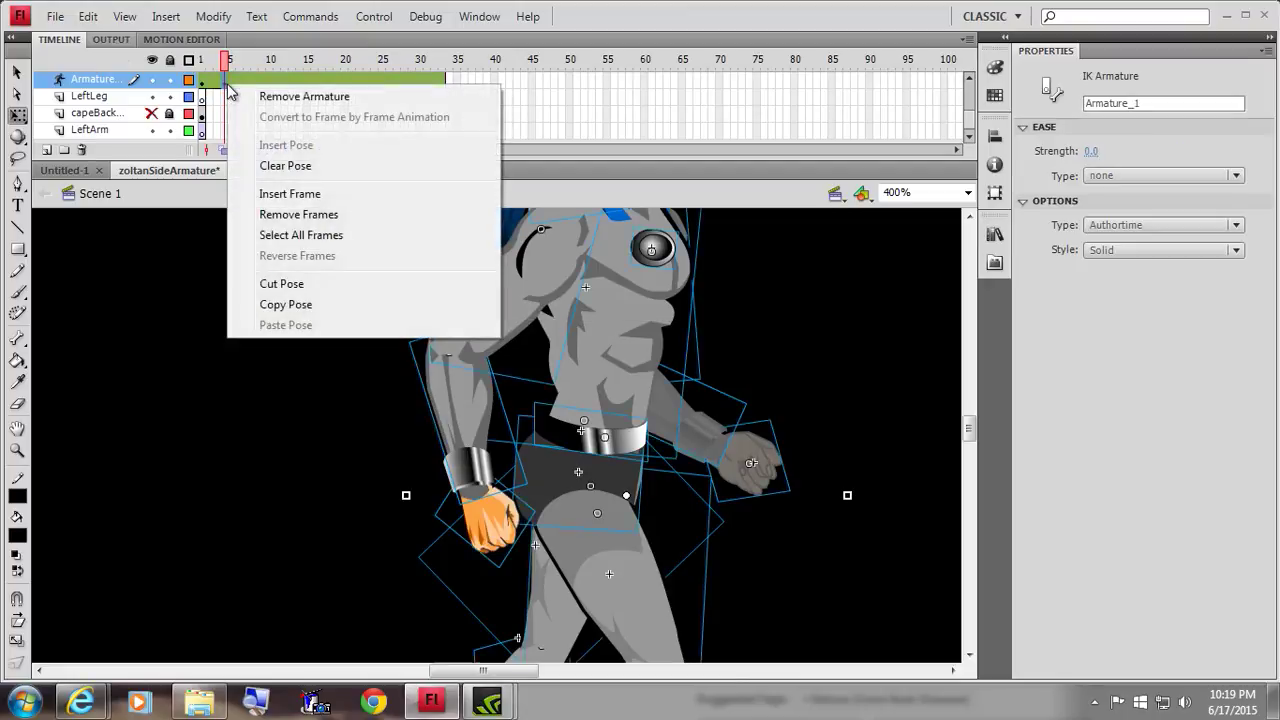
click(279, 168)
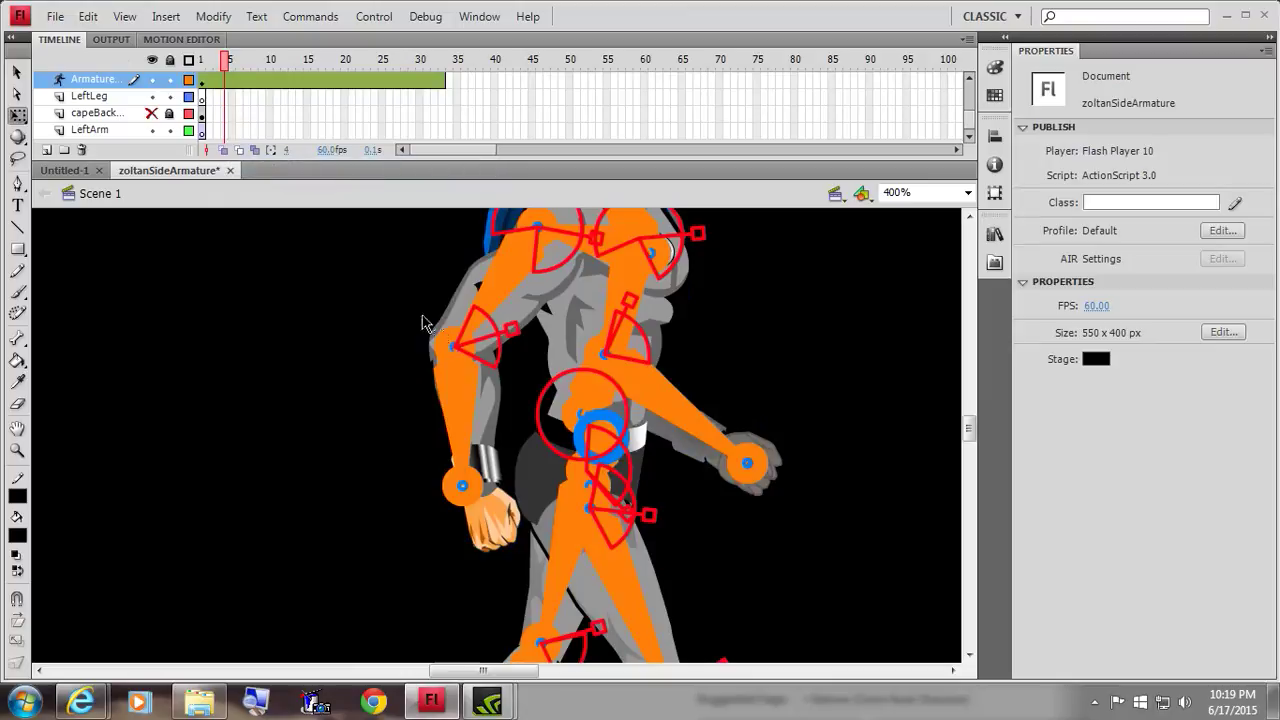
click(359, 432)
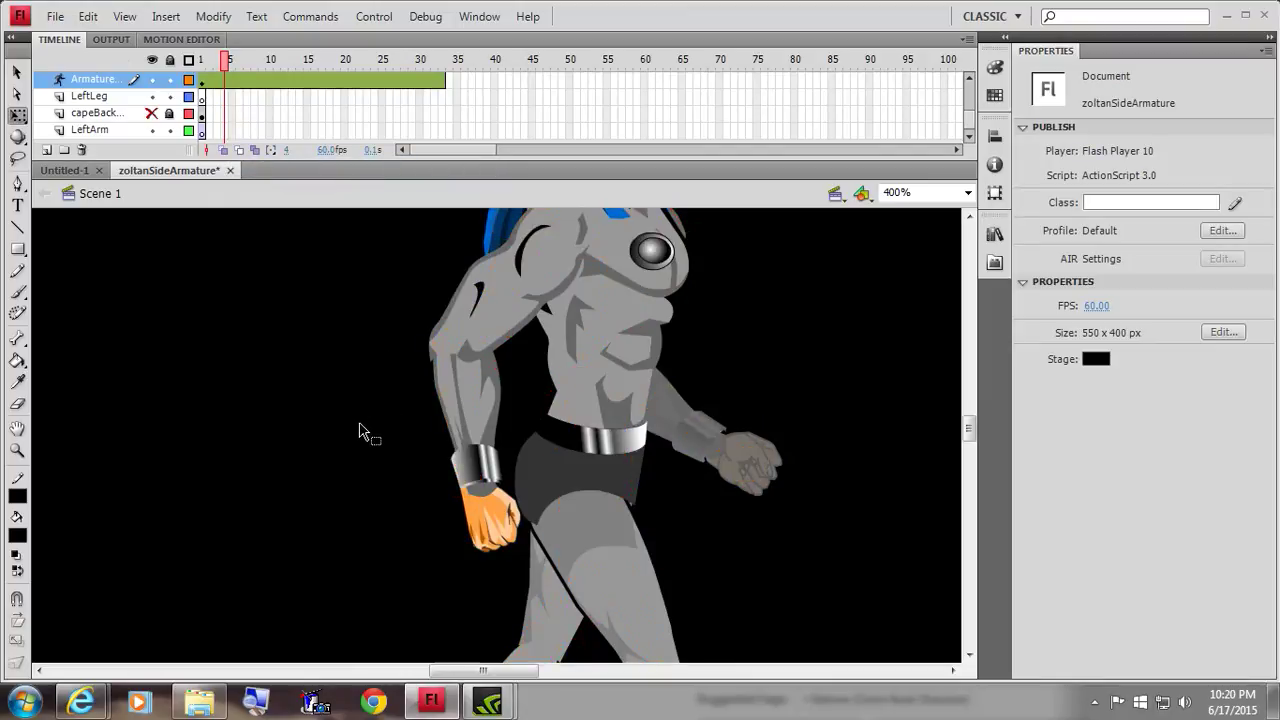
- Examine the transformation point of the rear leg's lower section and the artwork inside its RightLegBottom symbol
scroll(360, 432, down, 5)
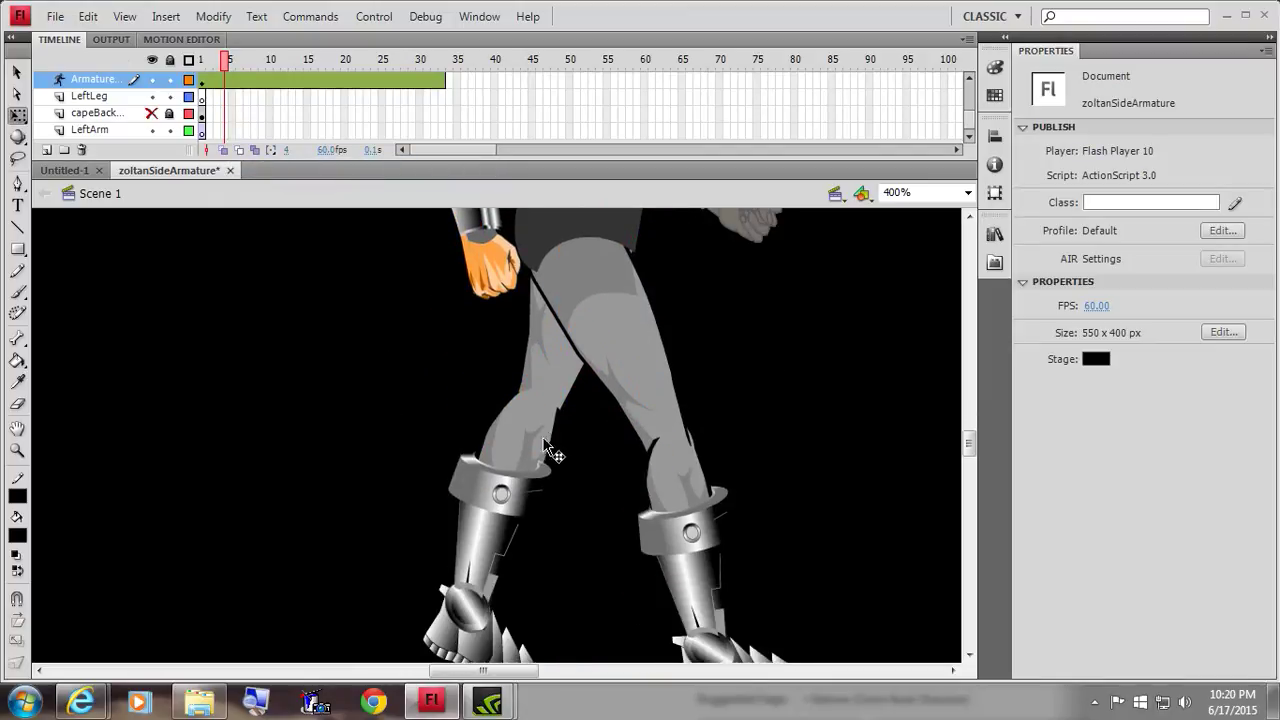
click(523, 429)
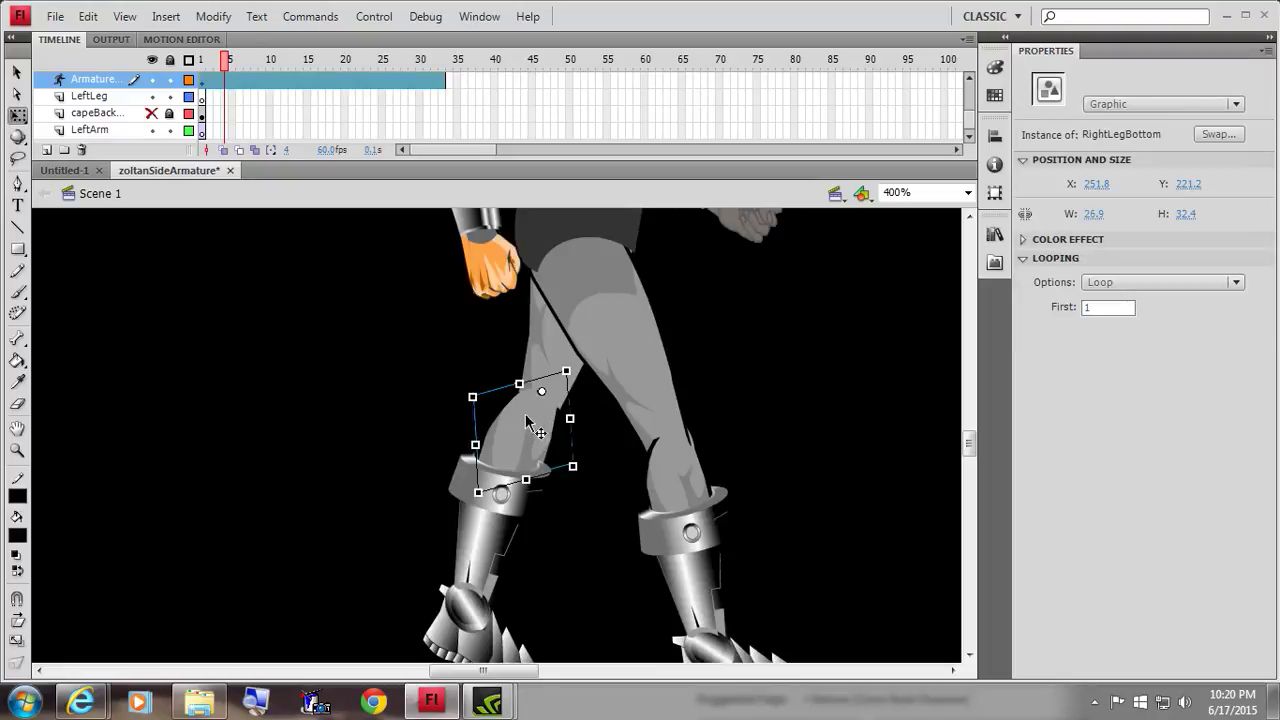
double_click(513, 427)
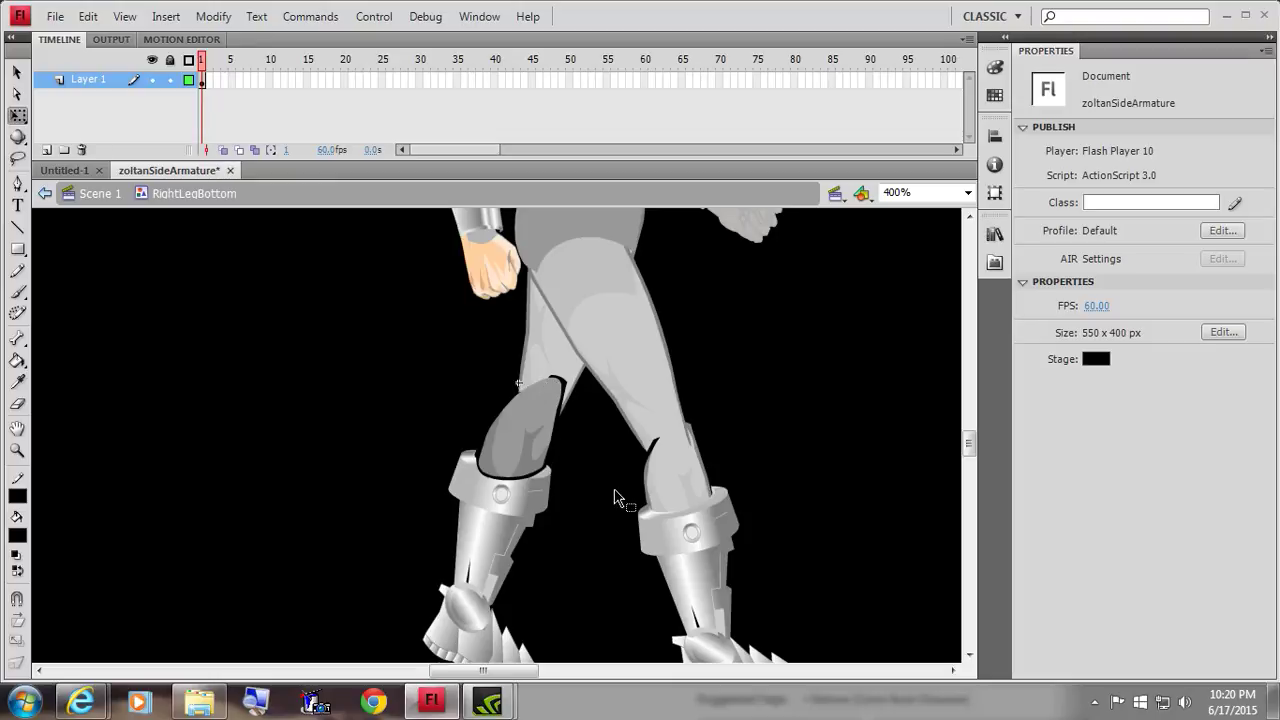
double_click(695, 473)
- Examine the front lower leg's transformation point at the knee and its shape inside the RightLegBottom symbol
click(680, 476)
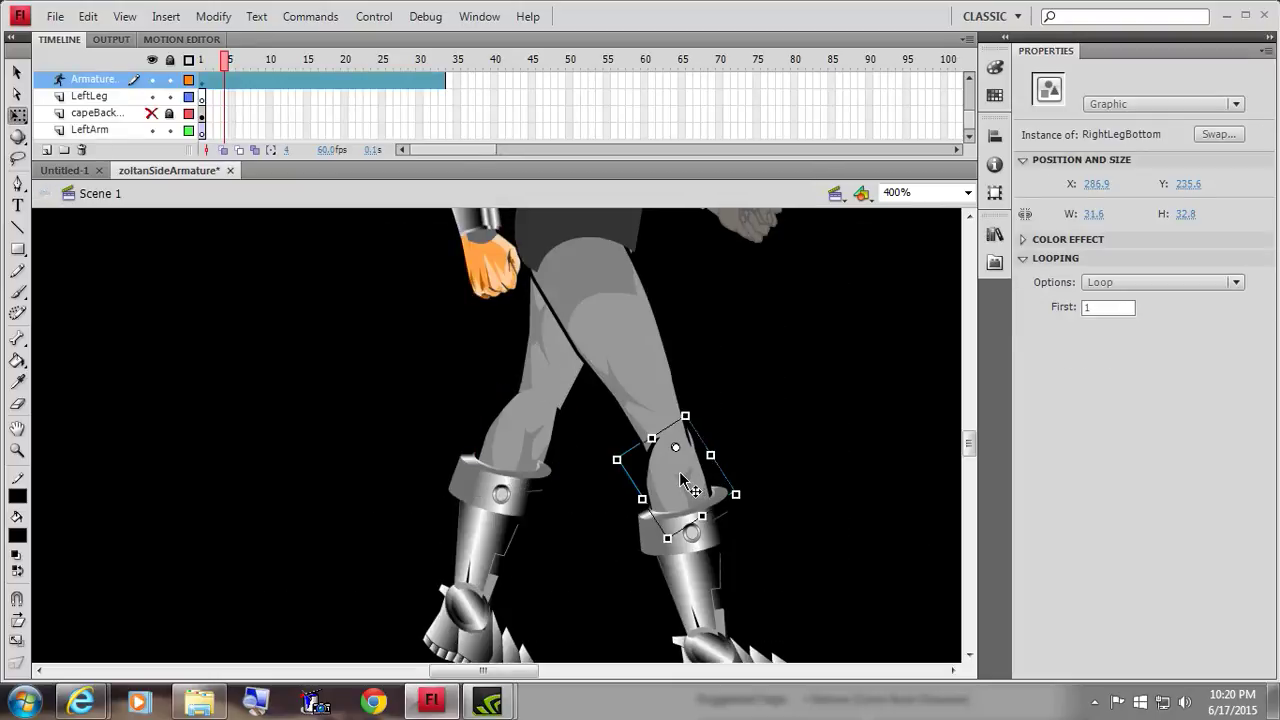
double_click(680, 478)
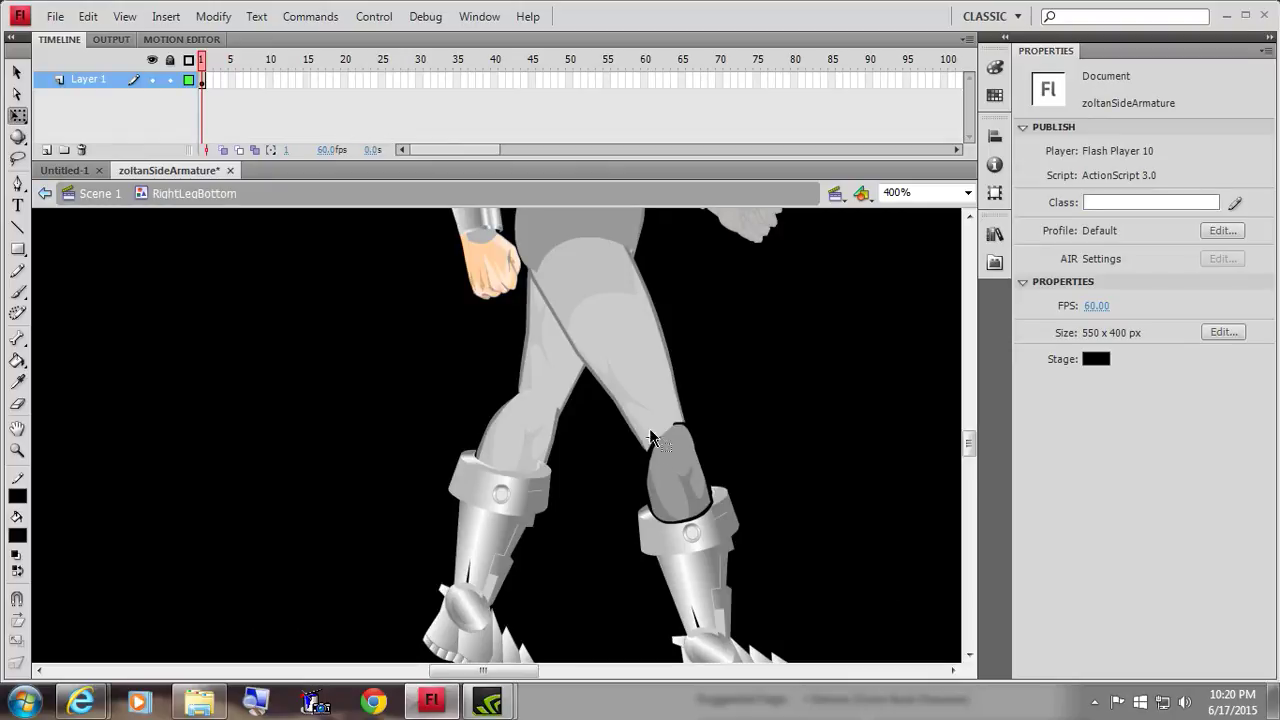
click(672, 475)
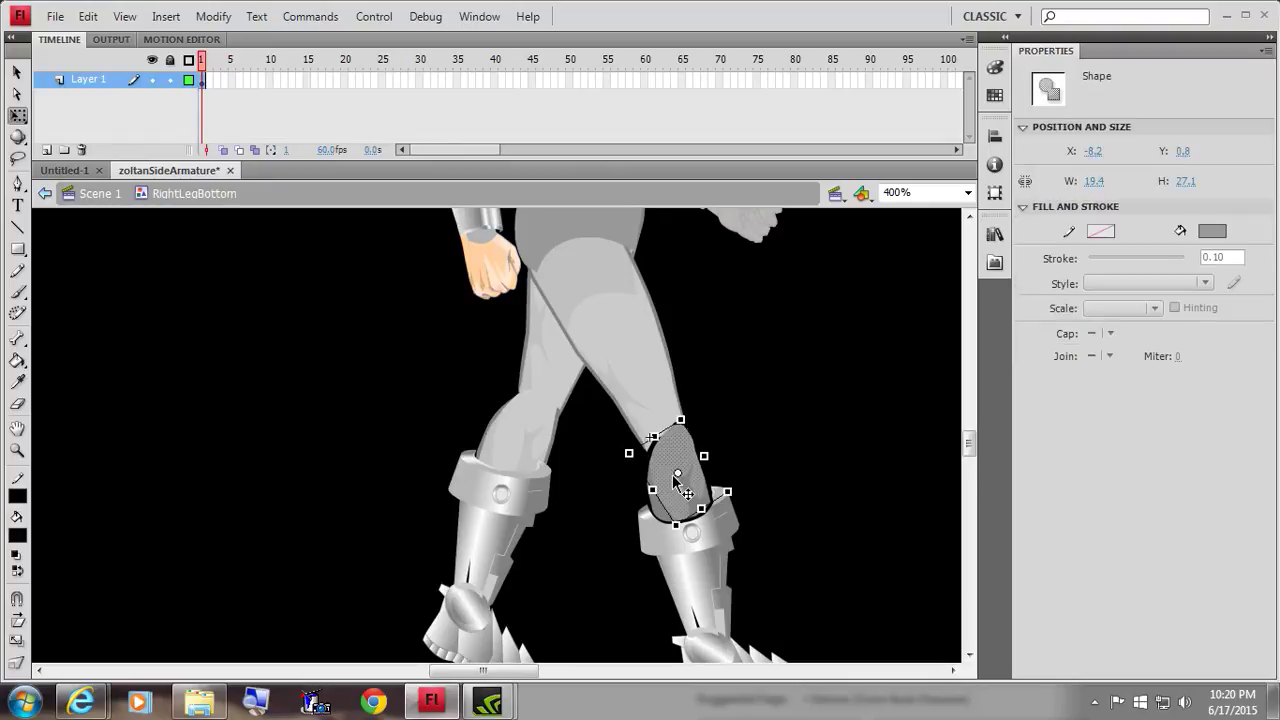
double_click(749, 449)
click(685, 472)
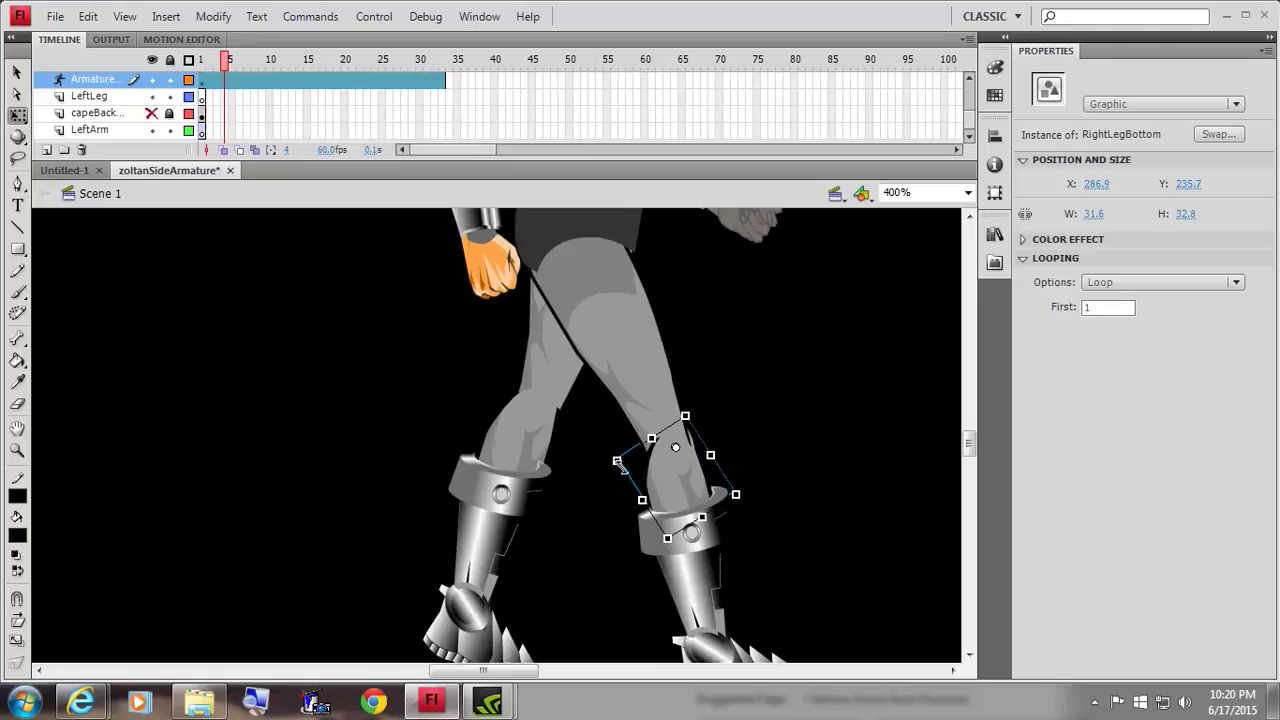
- Examine the front thigh's transformation point with Free Transform and the registration point inside its RightLegTop symbol
scroll(593, 492, up, 3)
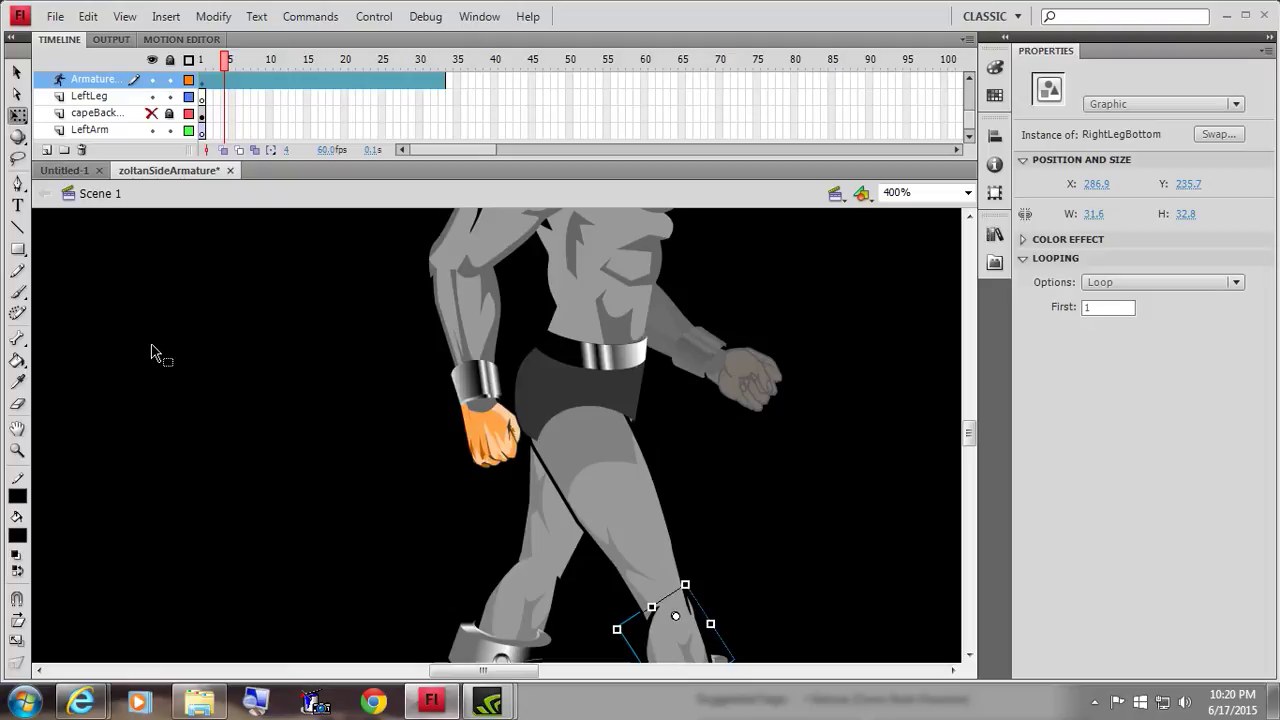
click(18, 451)
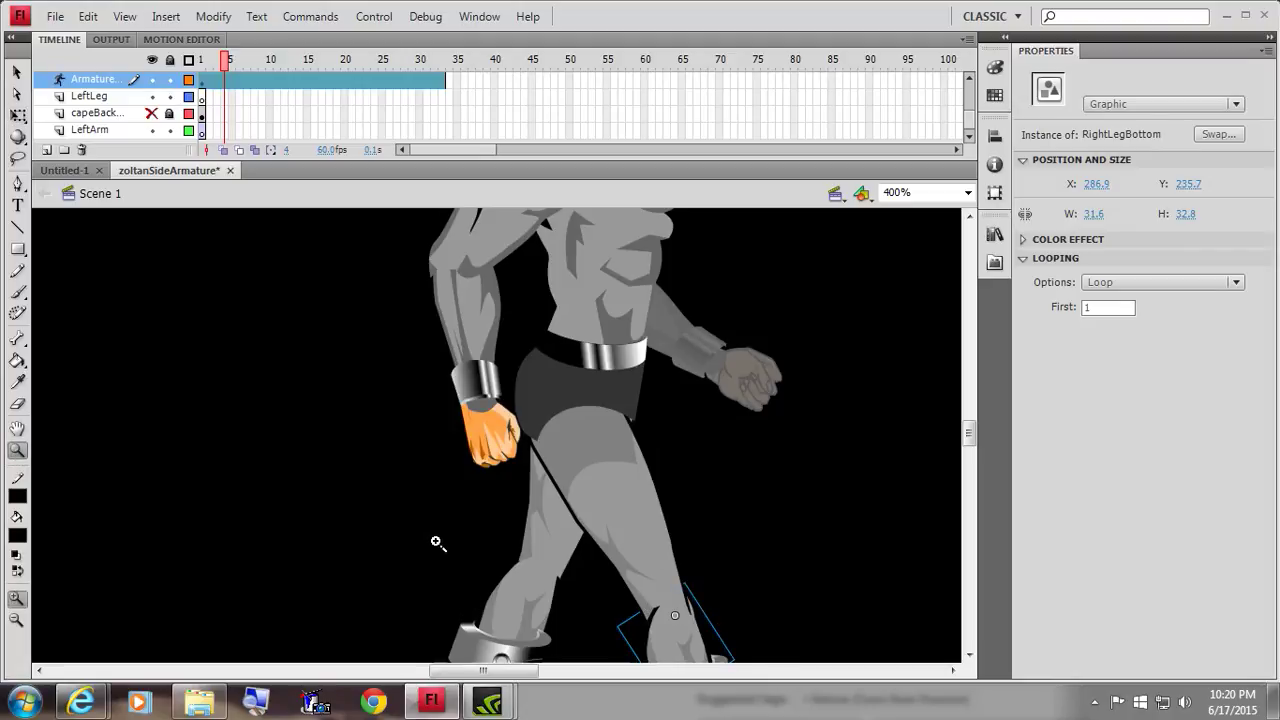
alt+click(446, 500)
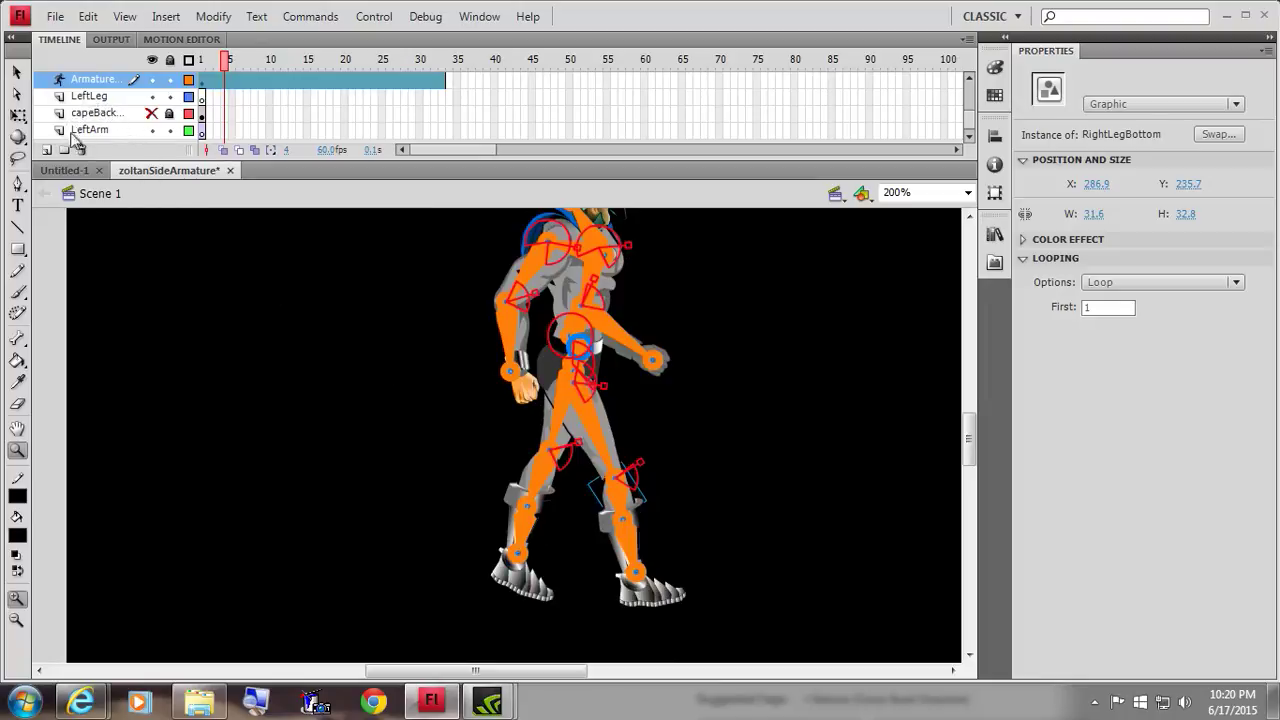
click(591, 423)
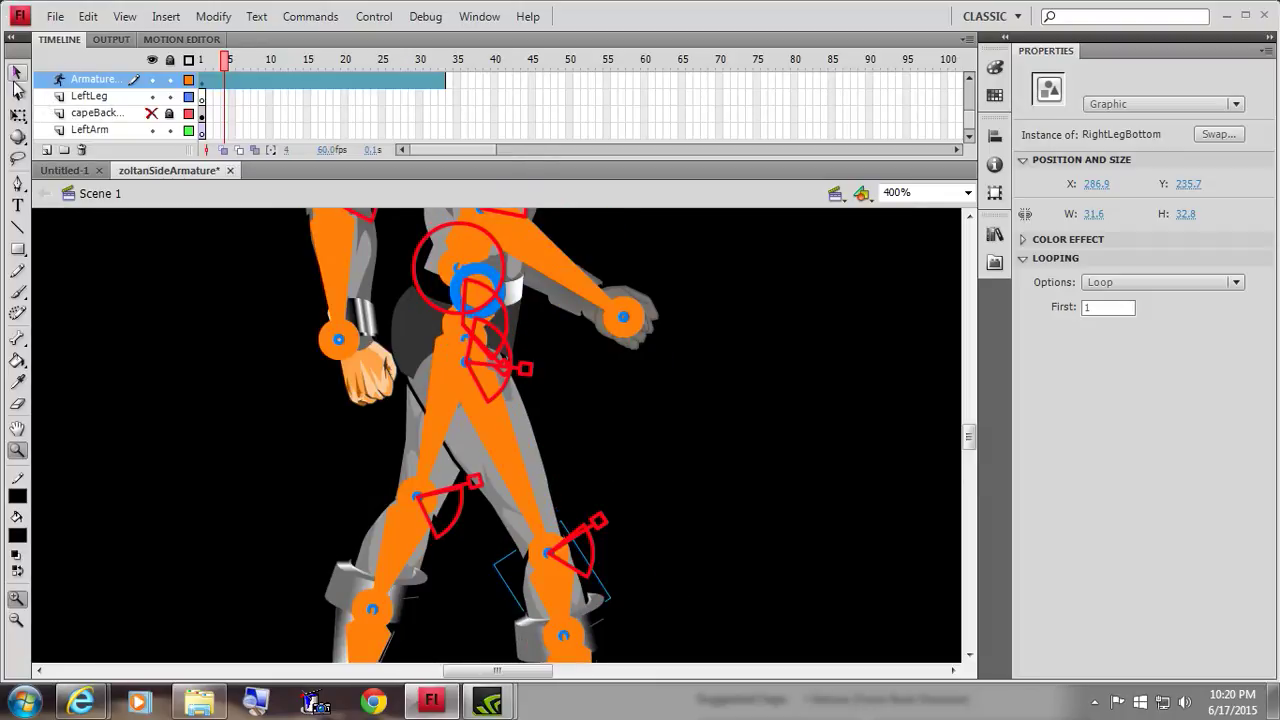
click(17, 115)
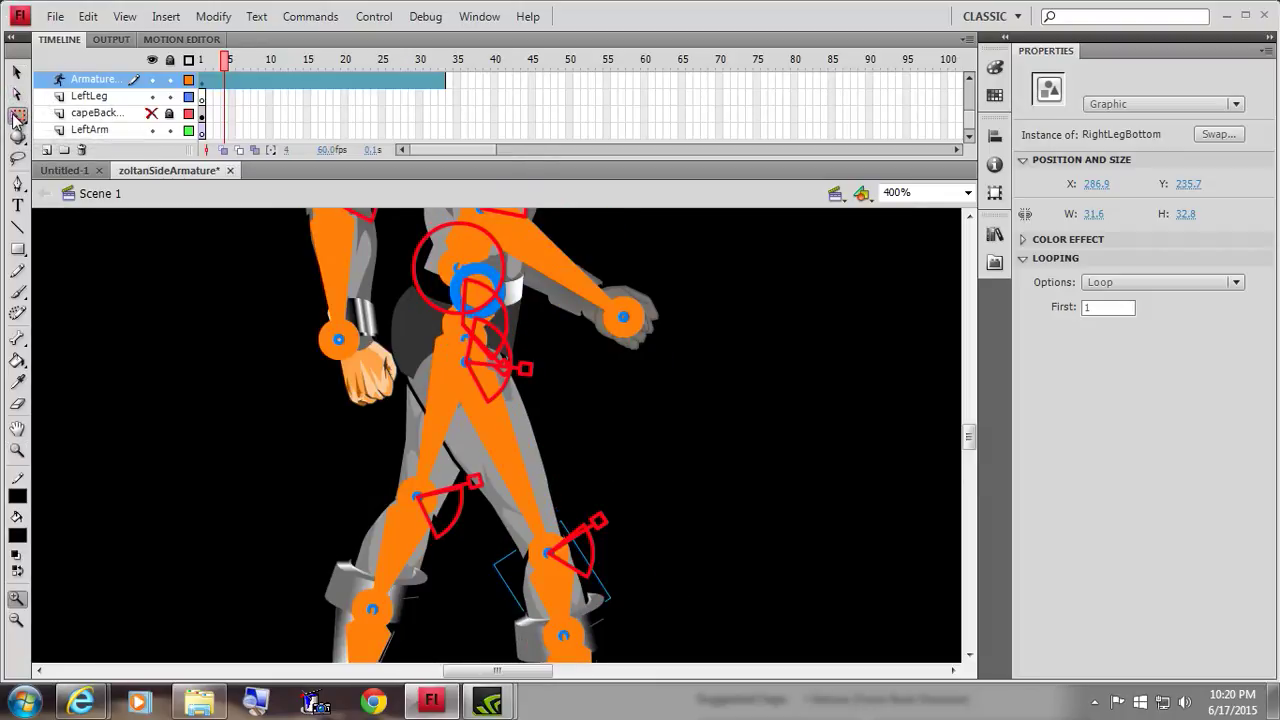
click(577, 402)
click(508, 430)
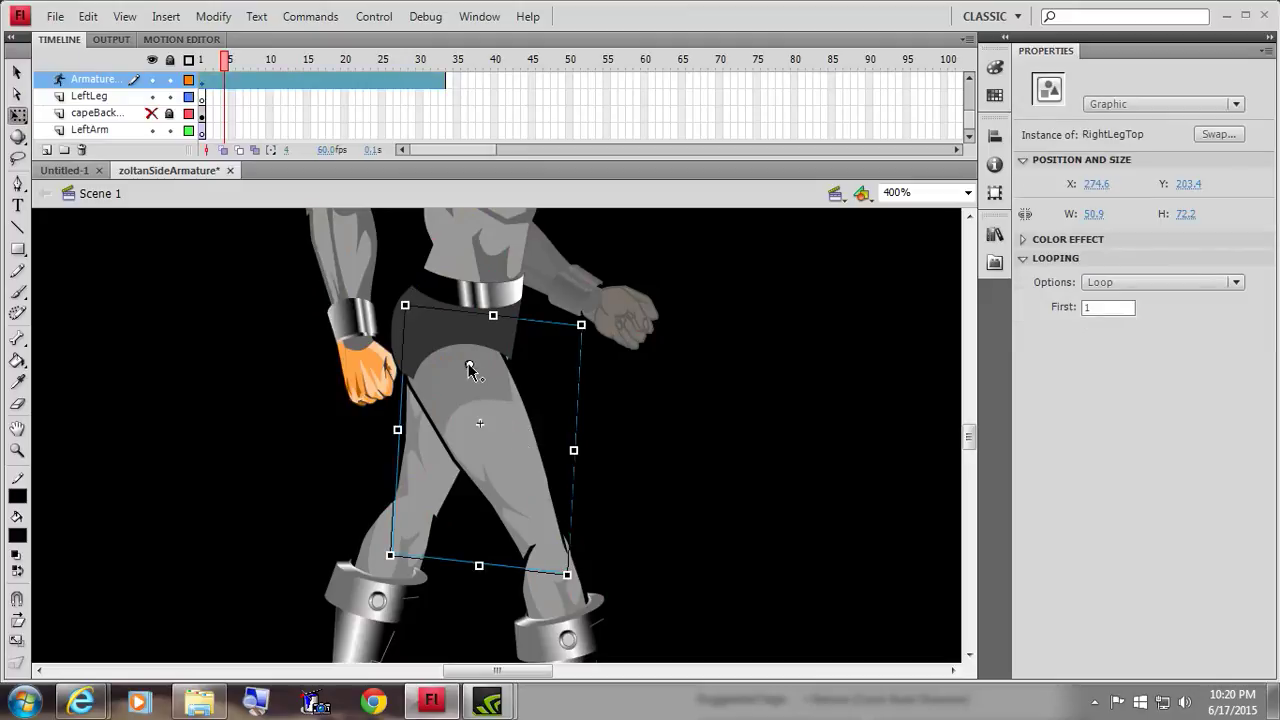
double_click(488, 424)
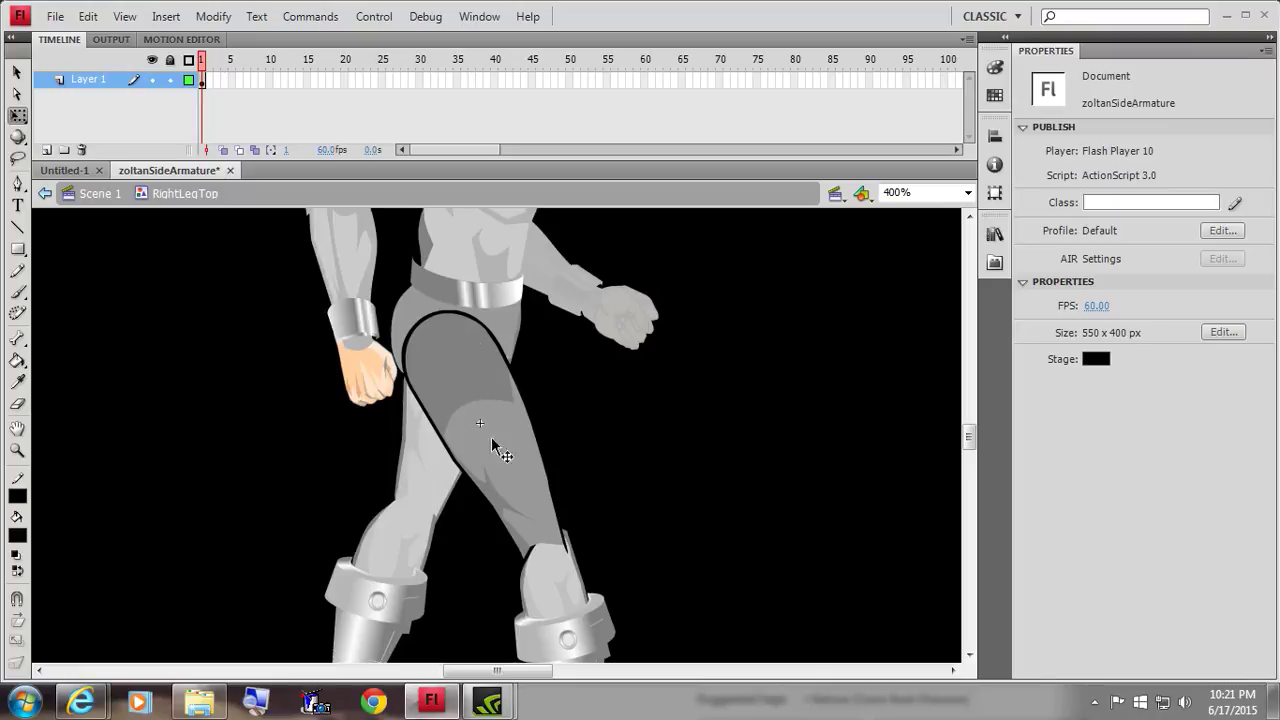
double_click(135, 410)
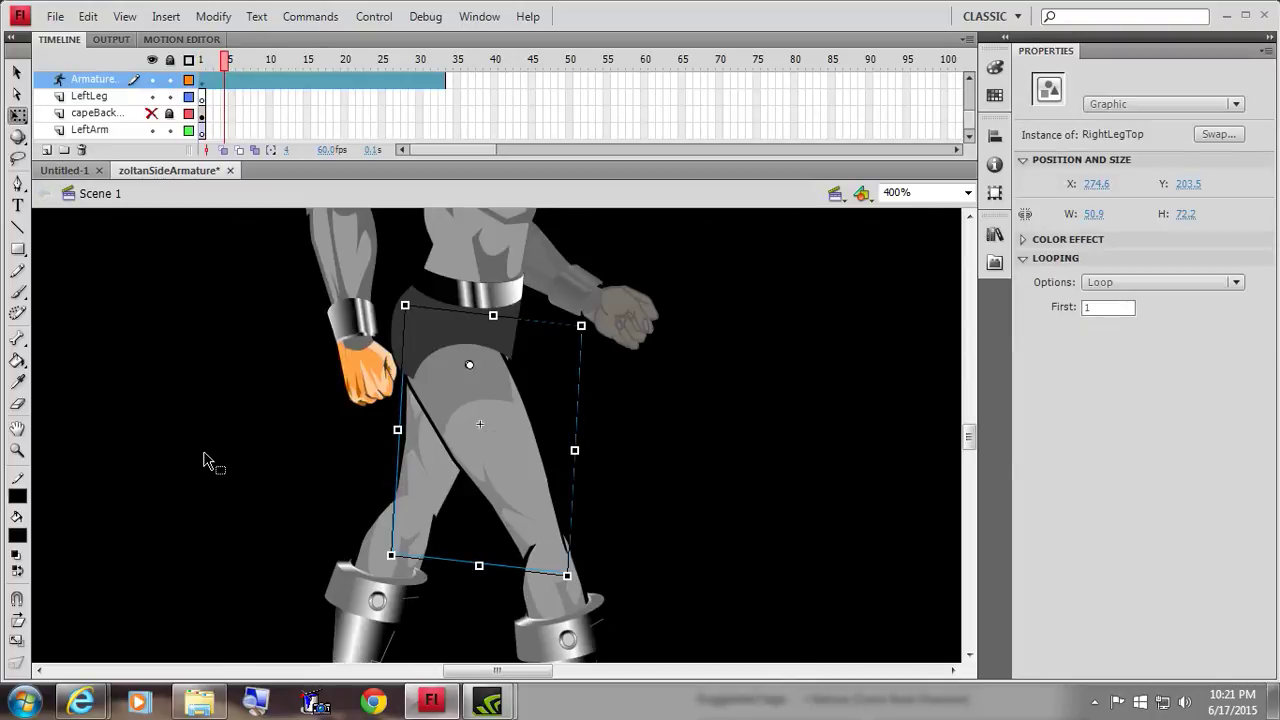
- Select the front leg's BootRt instance with the Selection tool to display the armature bones across both legs
click(18, 451)
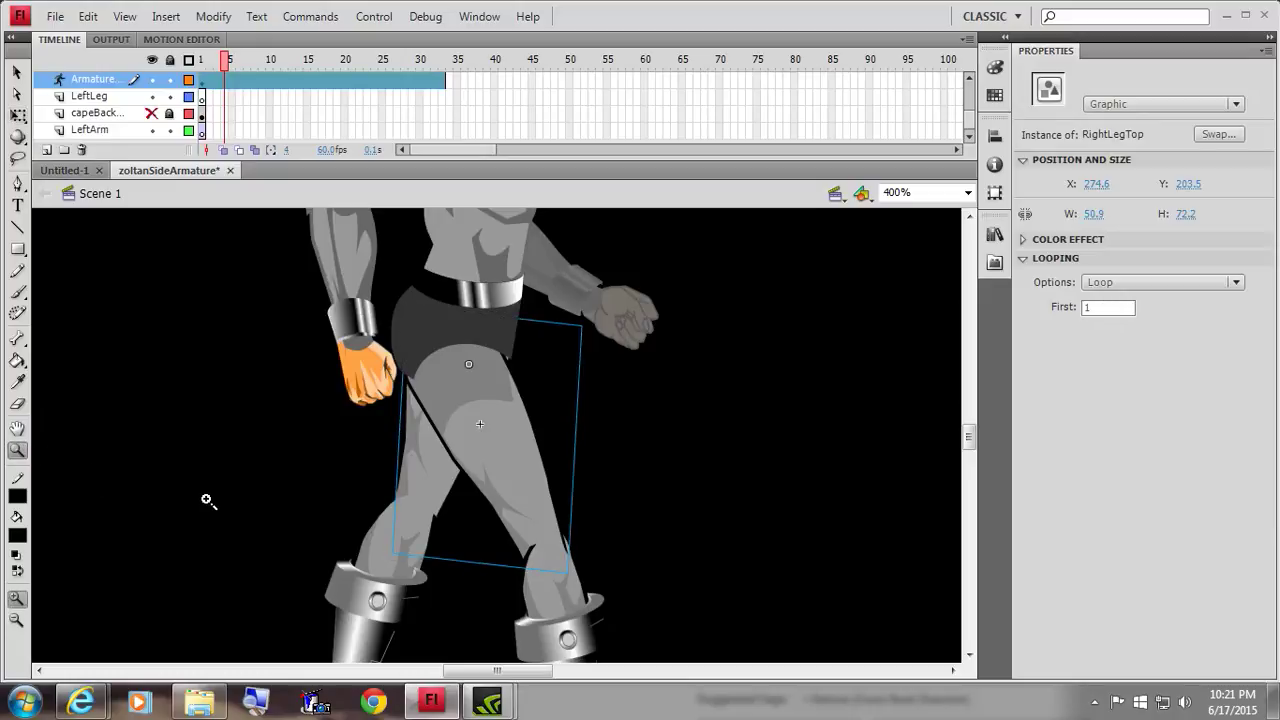
alt+click(293, 435)
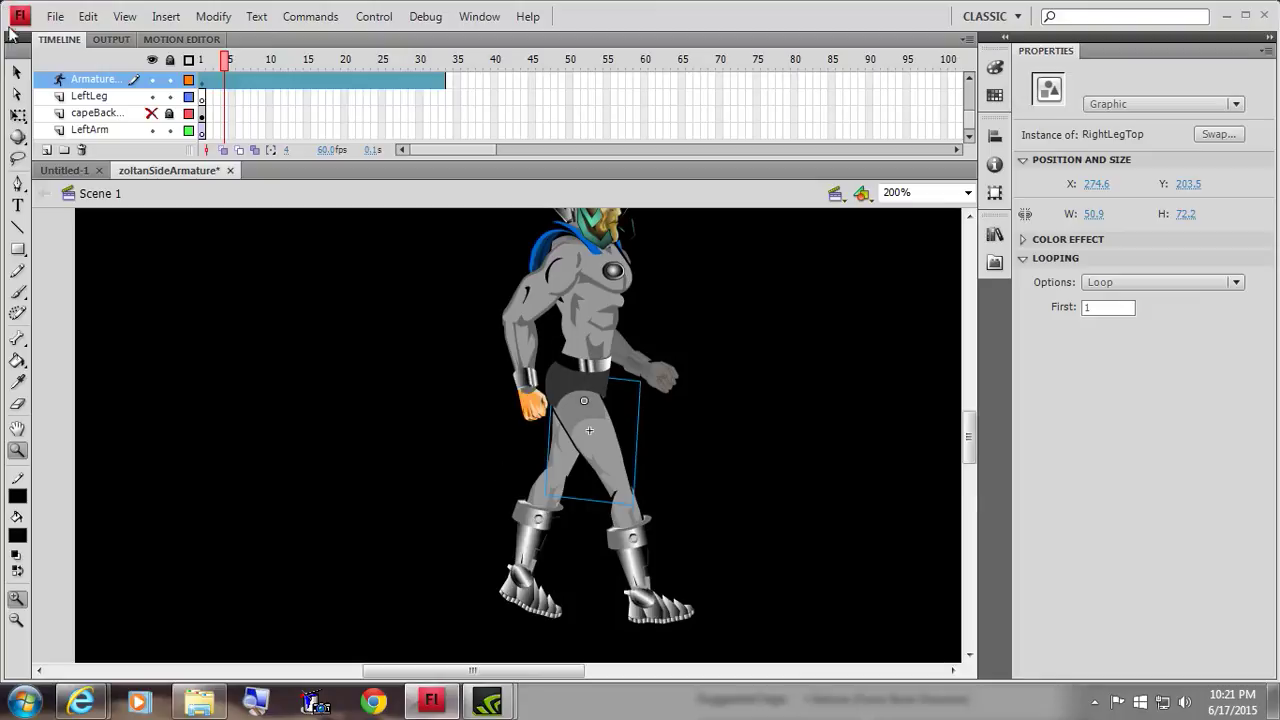
click(17, 74)
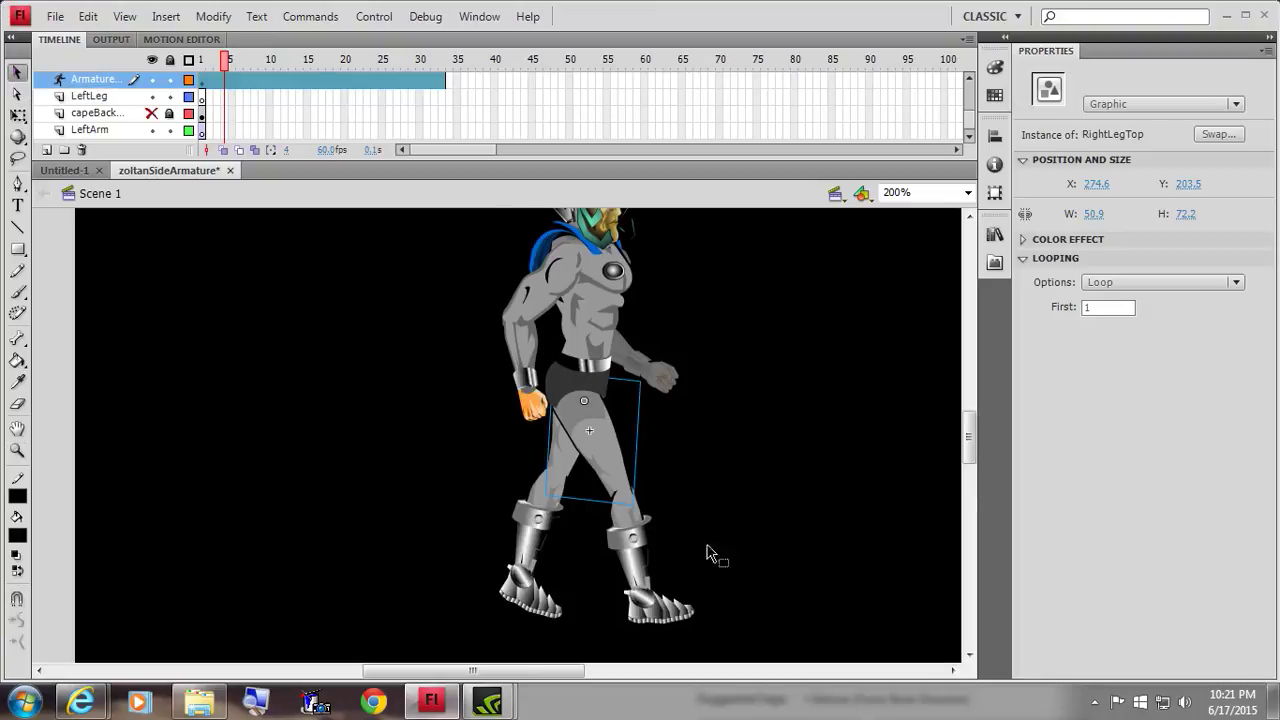
click(832, 557)
click(637, 528)
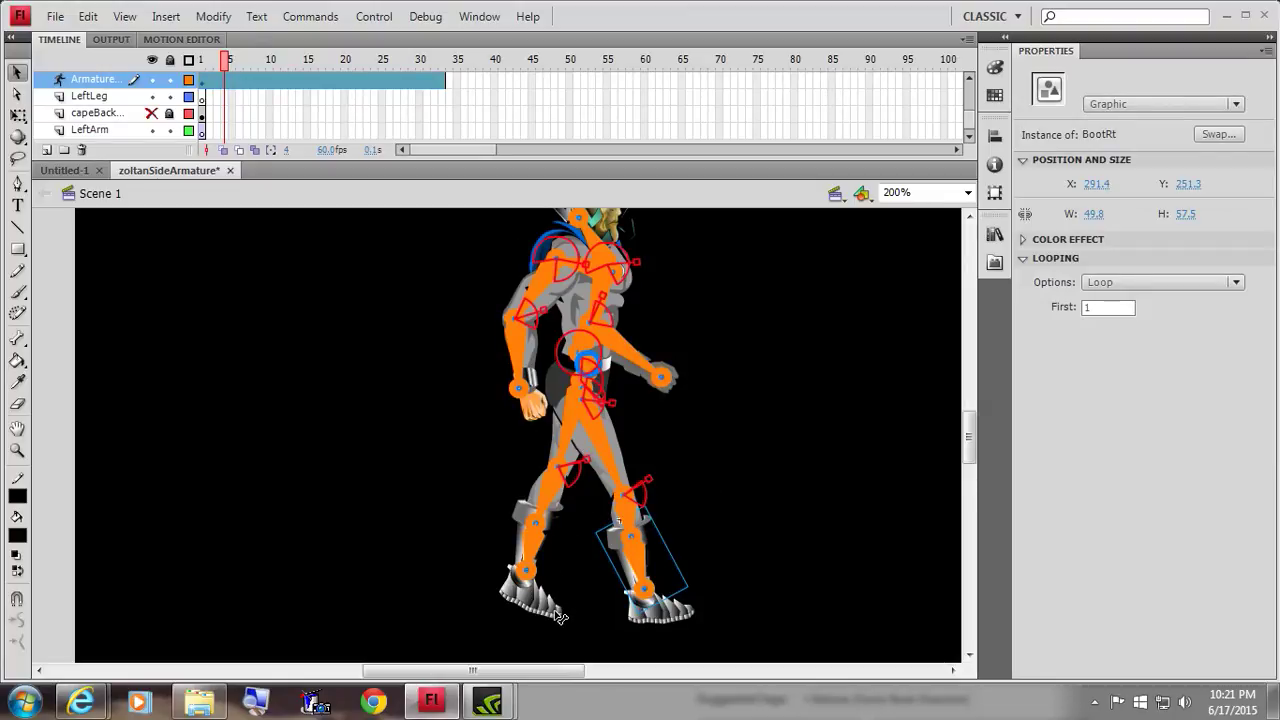
- At frame 4, level the rear boot and lower the upper body, arms and rear leg slightly with Free Transform
drag(557, 612, 558, 592)
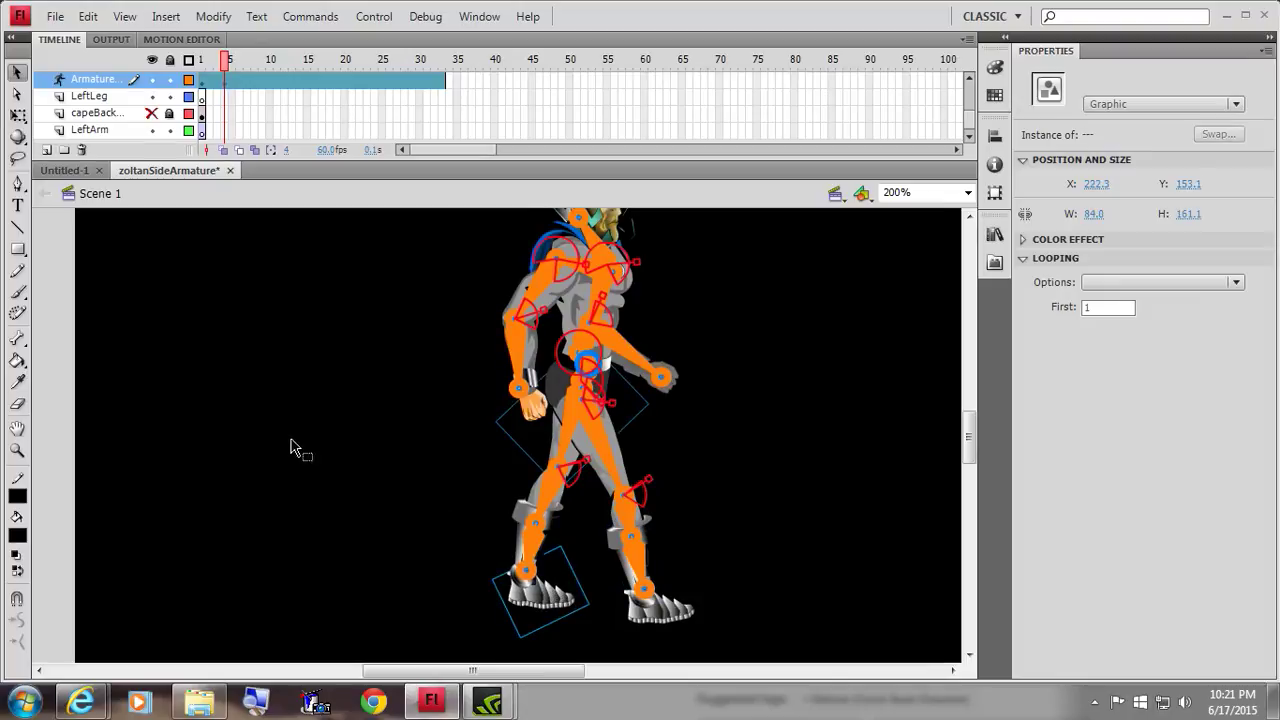
click(17, 115)
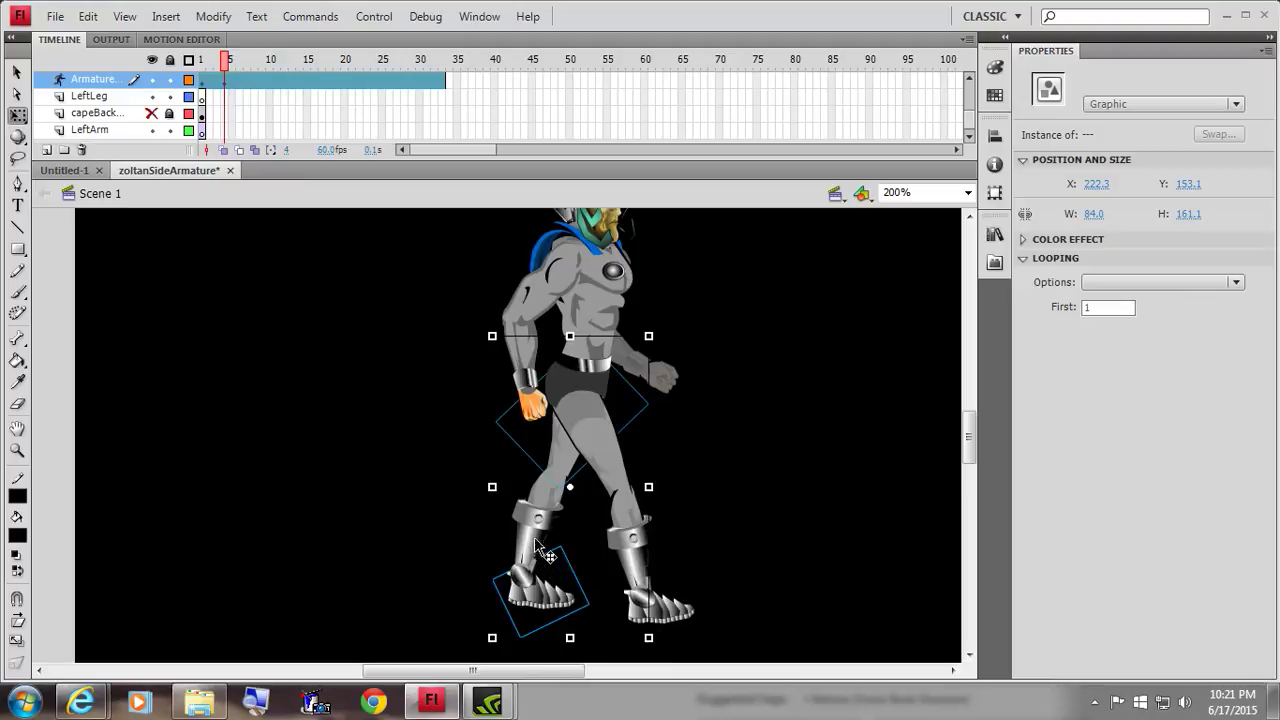
scroll(493, 399, up, 3)
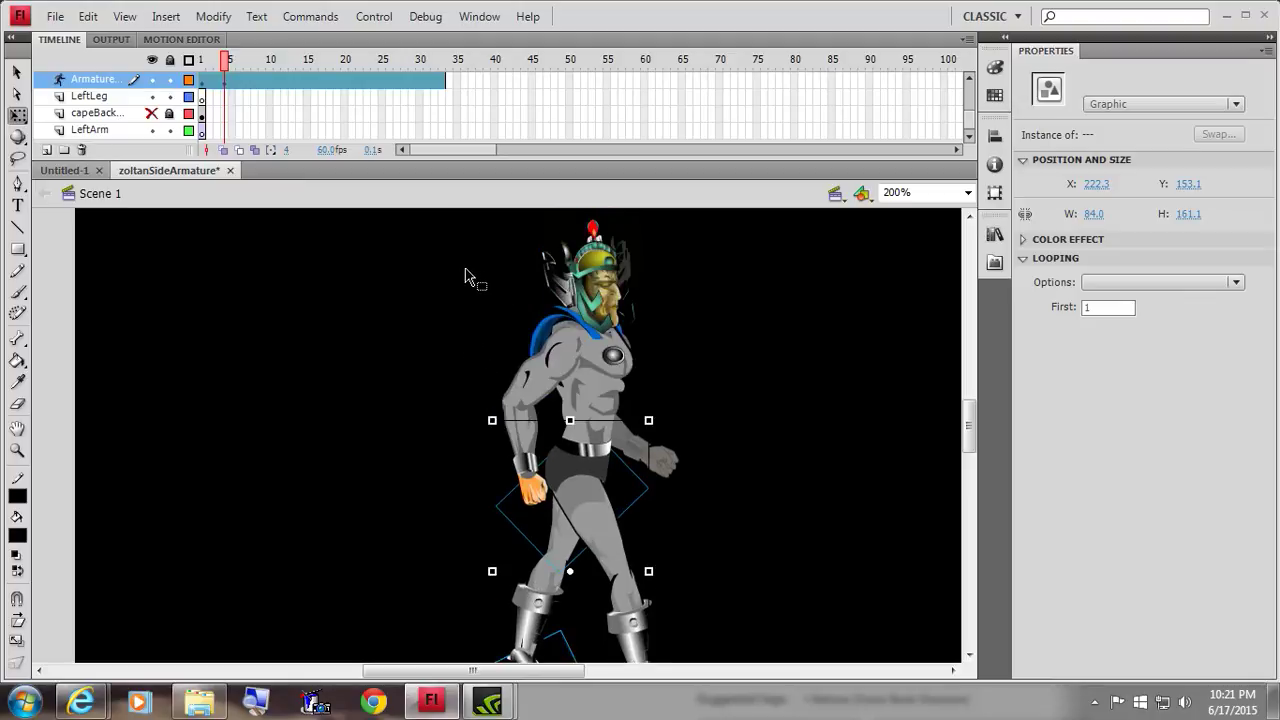
drag(445, 250, 669, 458)
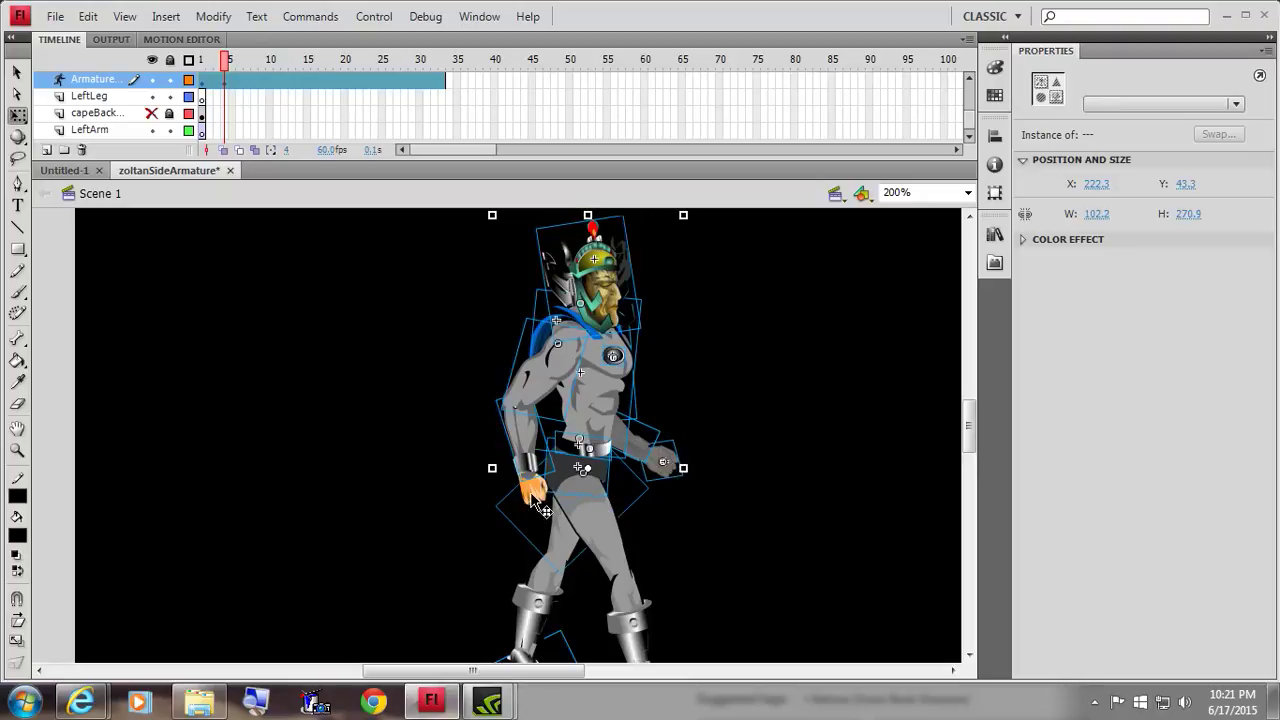
scroll(524, 538, down, 2)
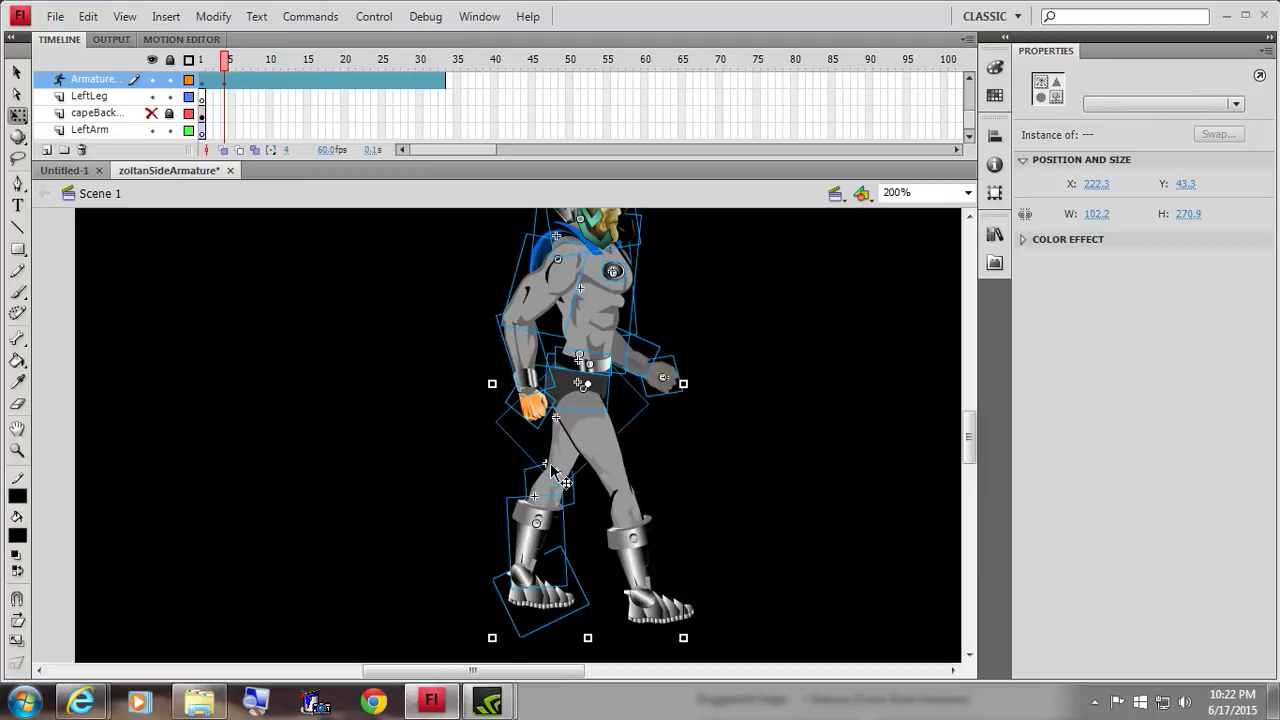
drag(551, 470, 551, 471)
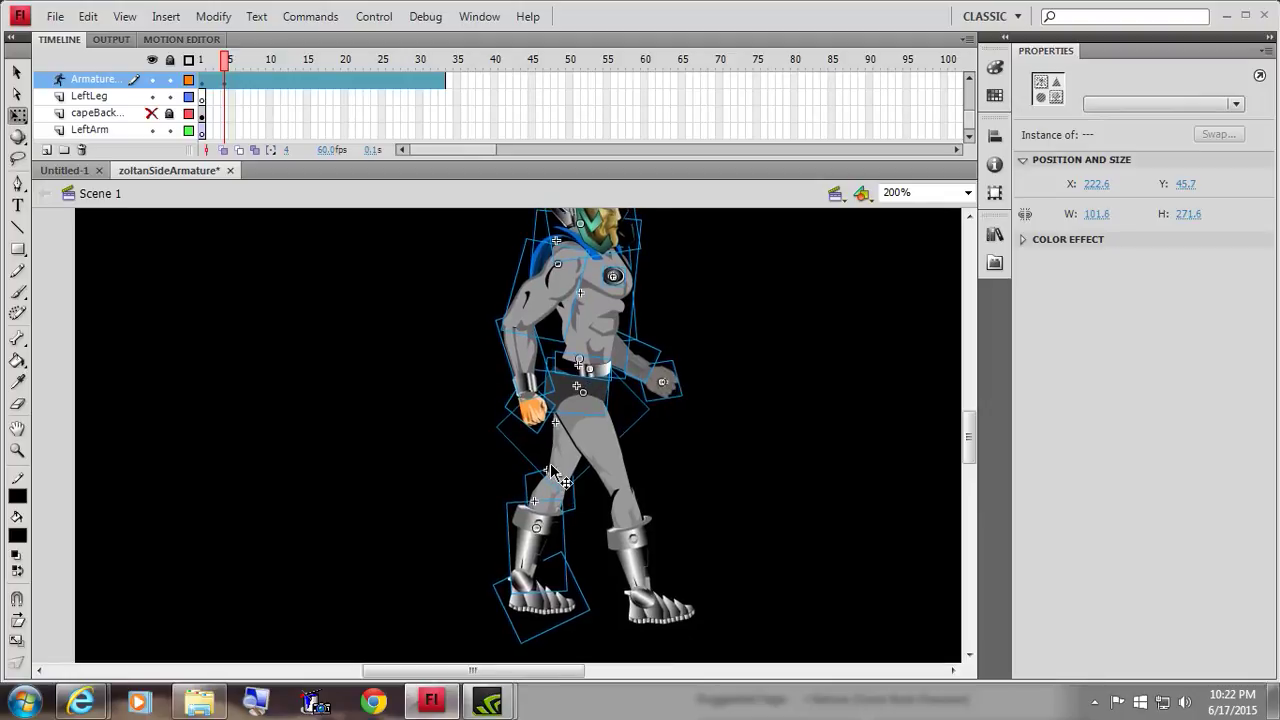
drag(551, 470, 551, 472)
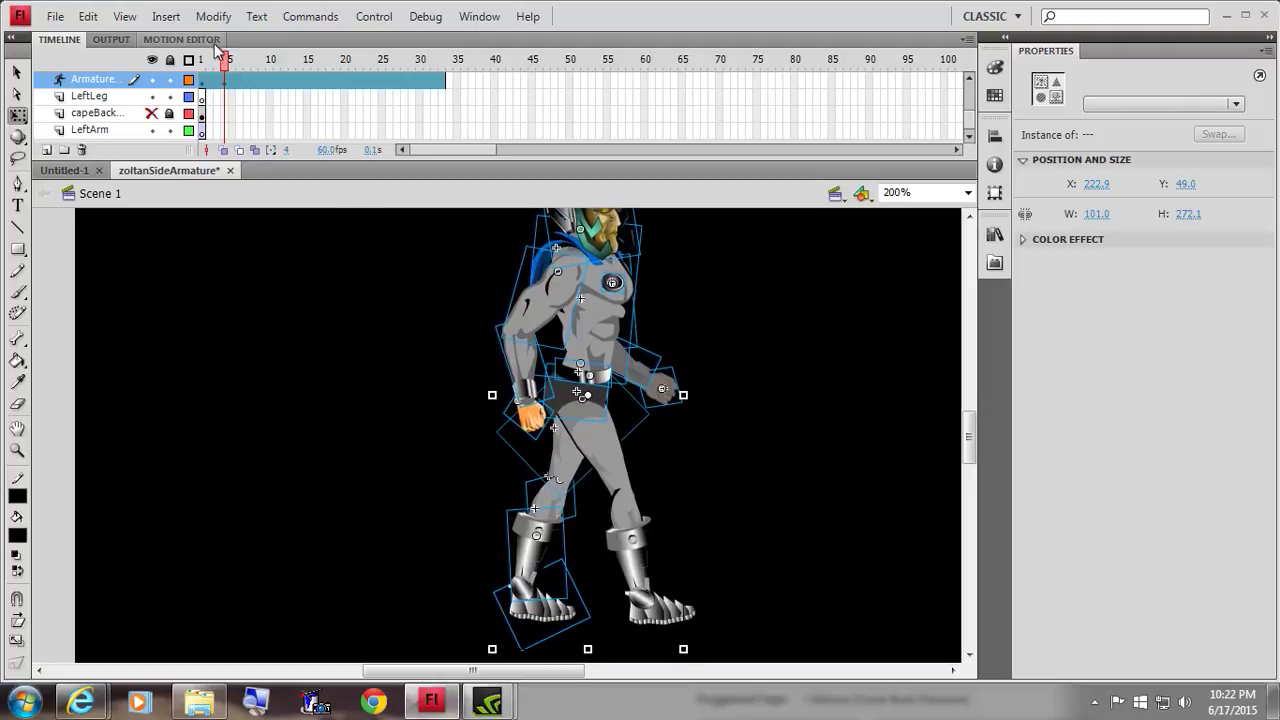
mouse_move(228, 64)
mouse_down()
mouse_move(198, 46)
mouse_move(178, 52)
mouse_move(228, 48)
mouse_up()
click(593, 469)
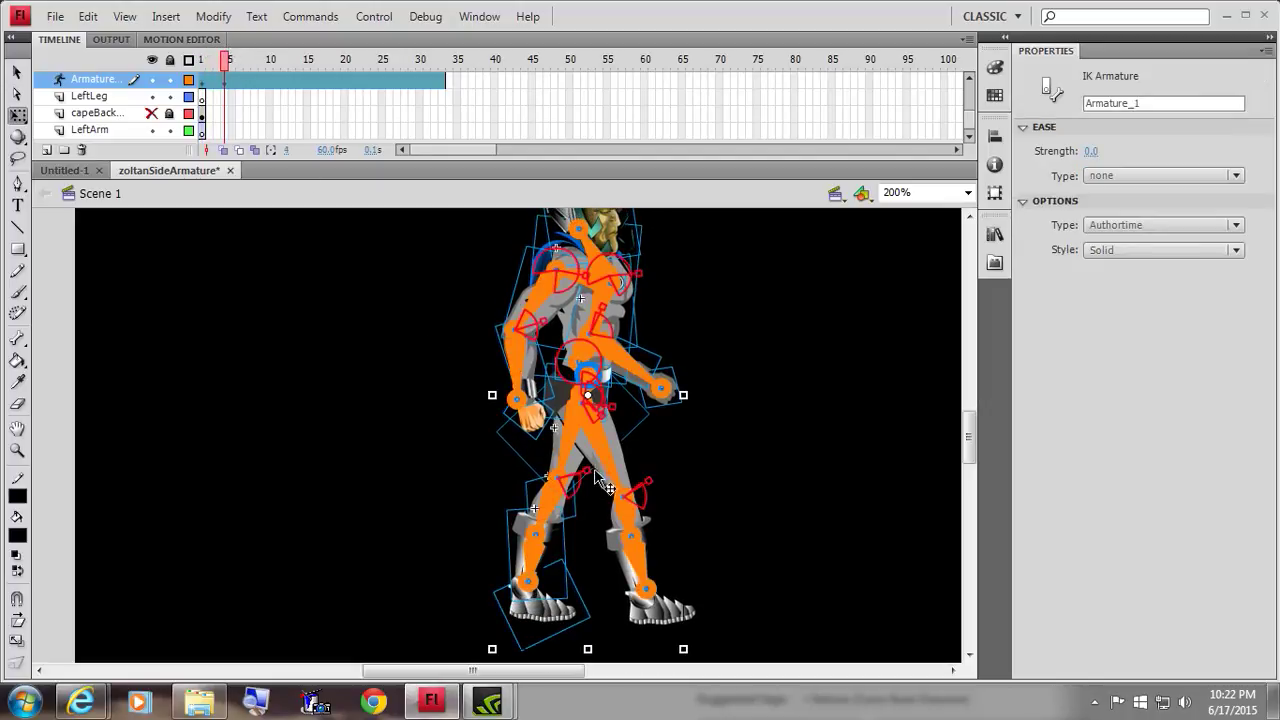
click(753, 492)
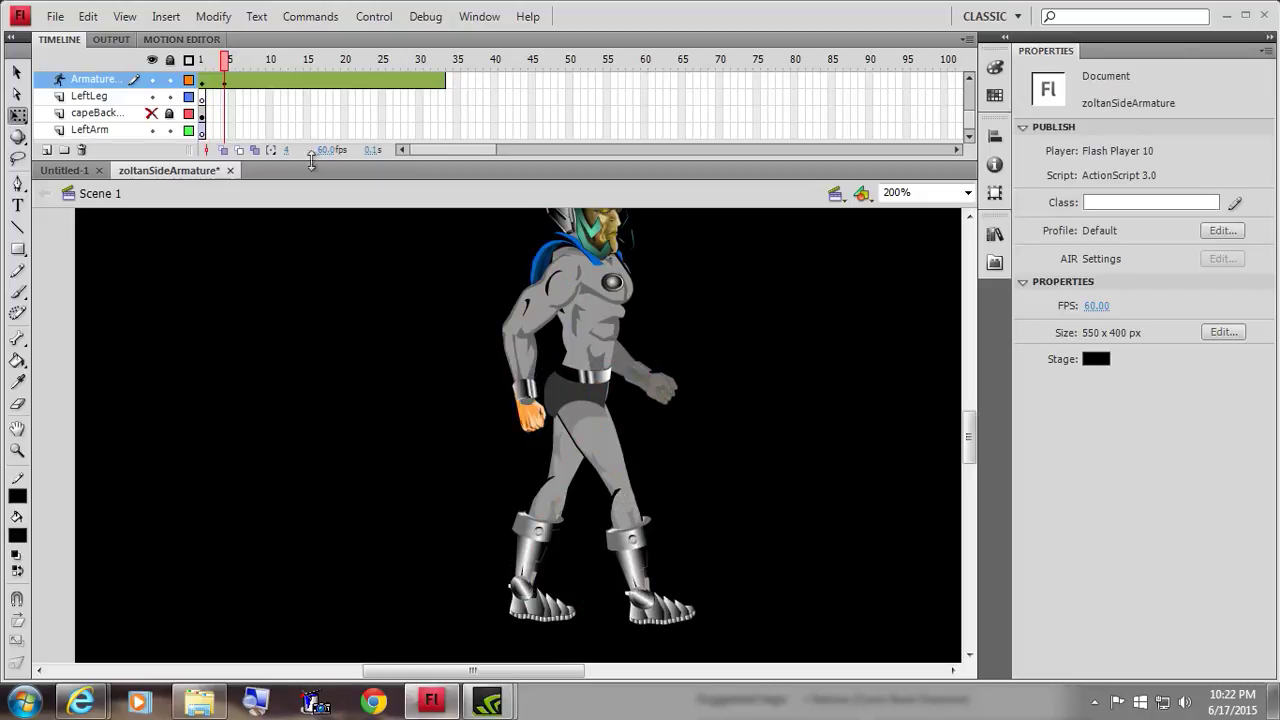
- At frame 7, pose the armature with the near arm swung forward and the far arm back, and play the animation
mouse_move(225, 60)
mouse_down()
mouse_move(177, 52)
mouse_move(226, 58)
mouse_up()
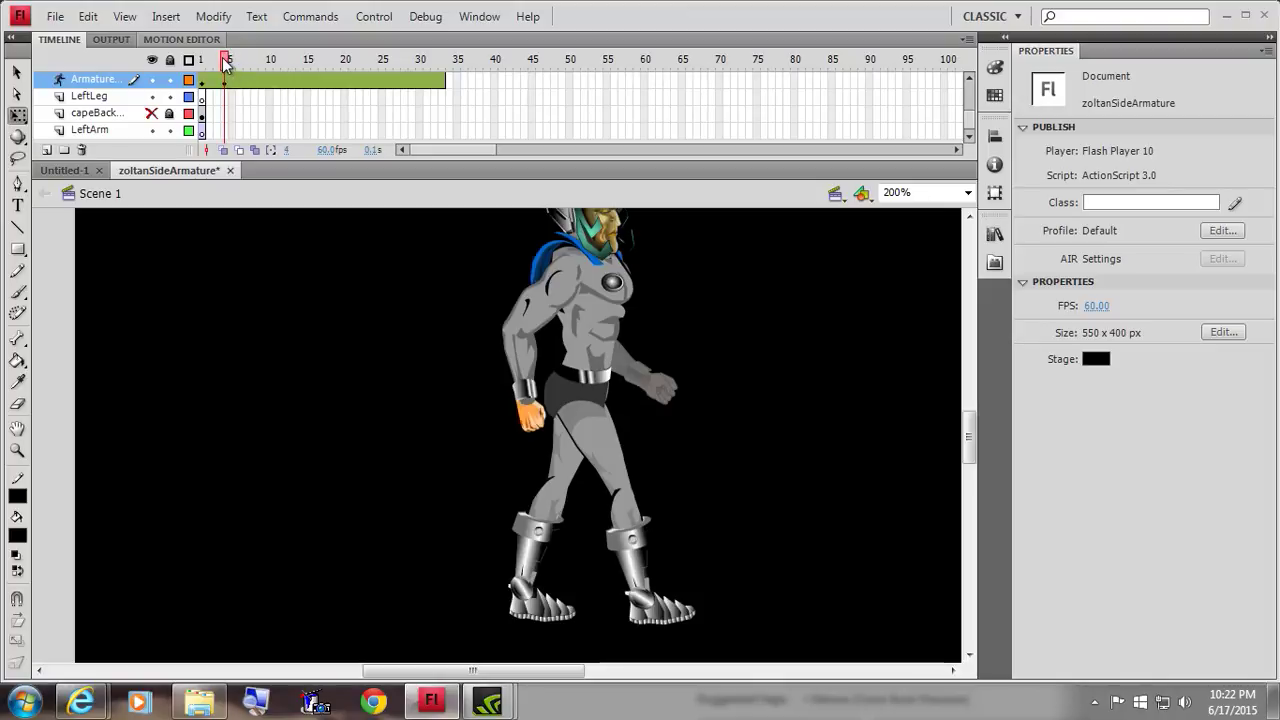
drag(226, 64, 249, 72)
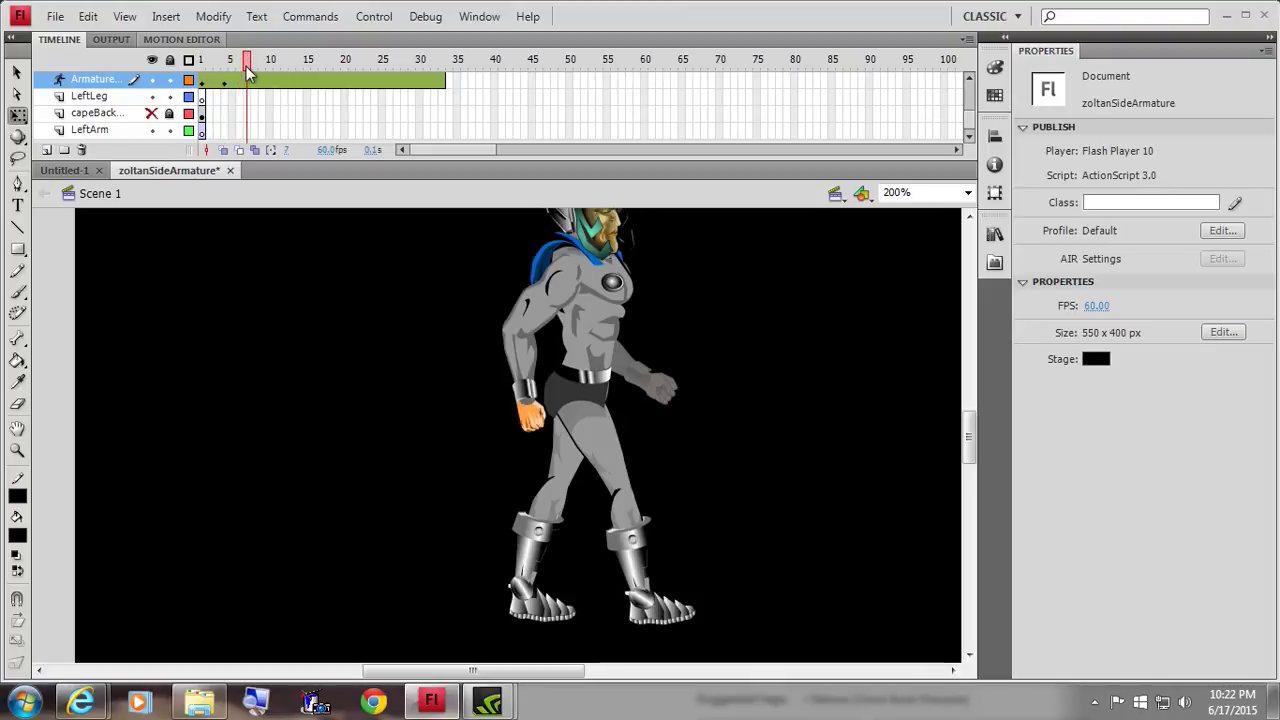
click(538, 414)
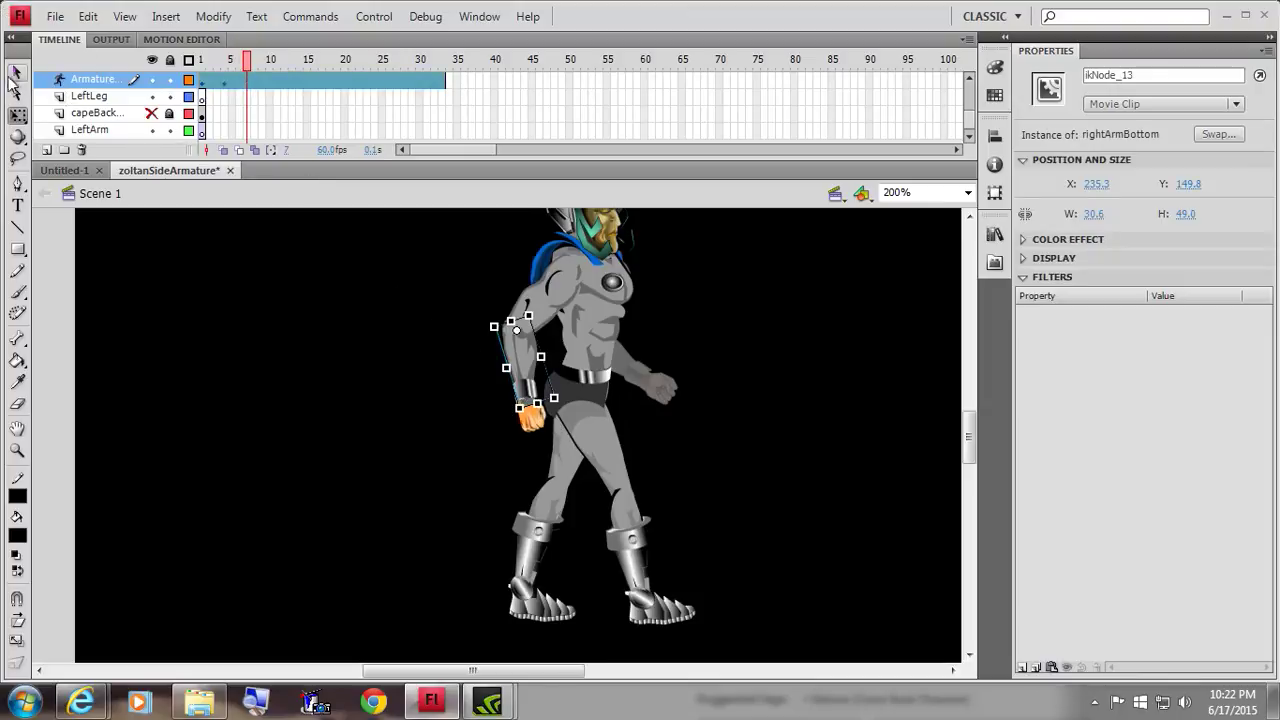
click(17, 74)
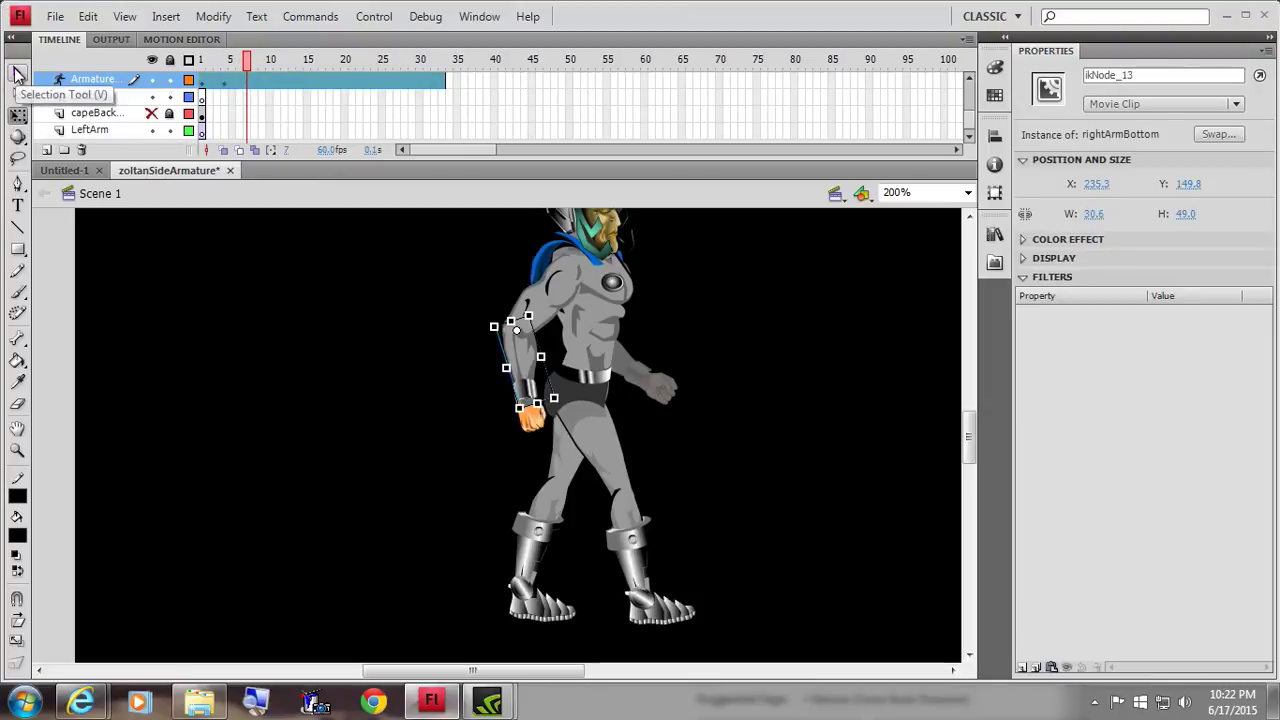
click(472, 440)
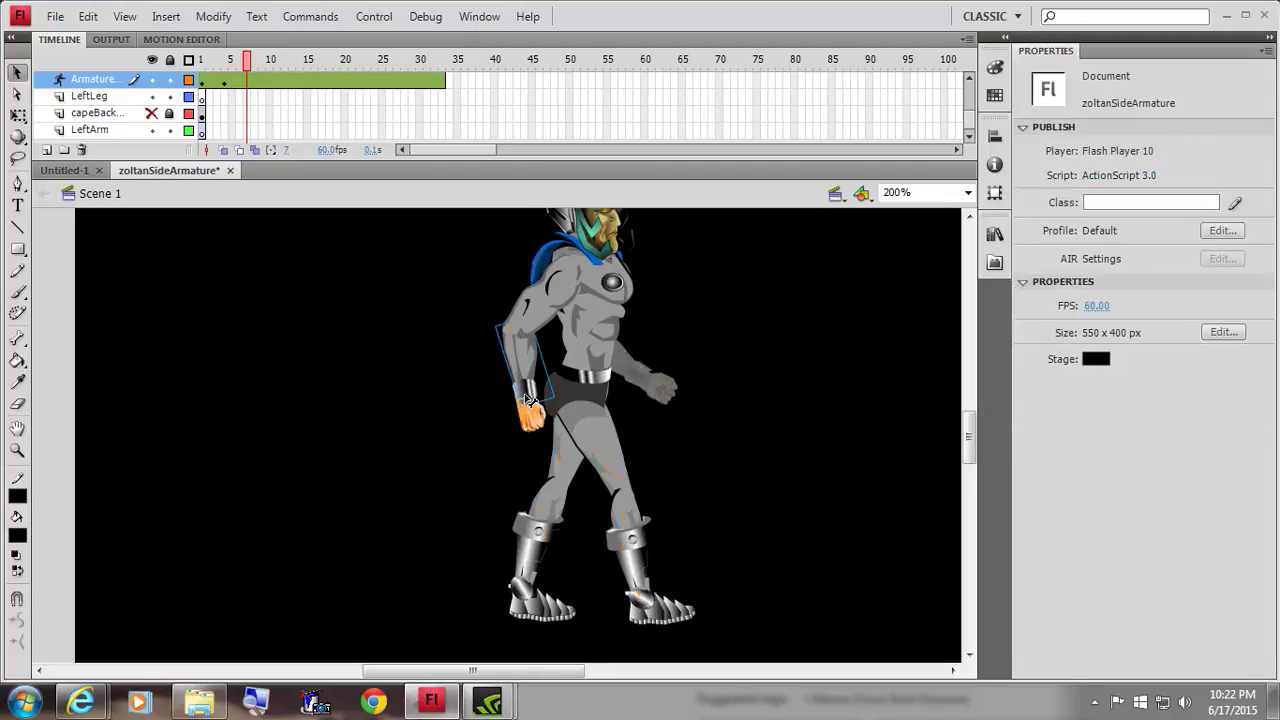
click(528, 398)
mouse_move(532, 412)
mouse_down()
mouse_move(640, 397)
mouse_move(553, 398)
mouse_up()
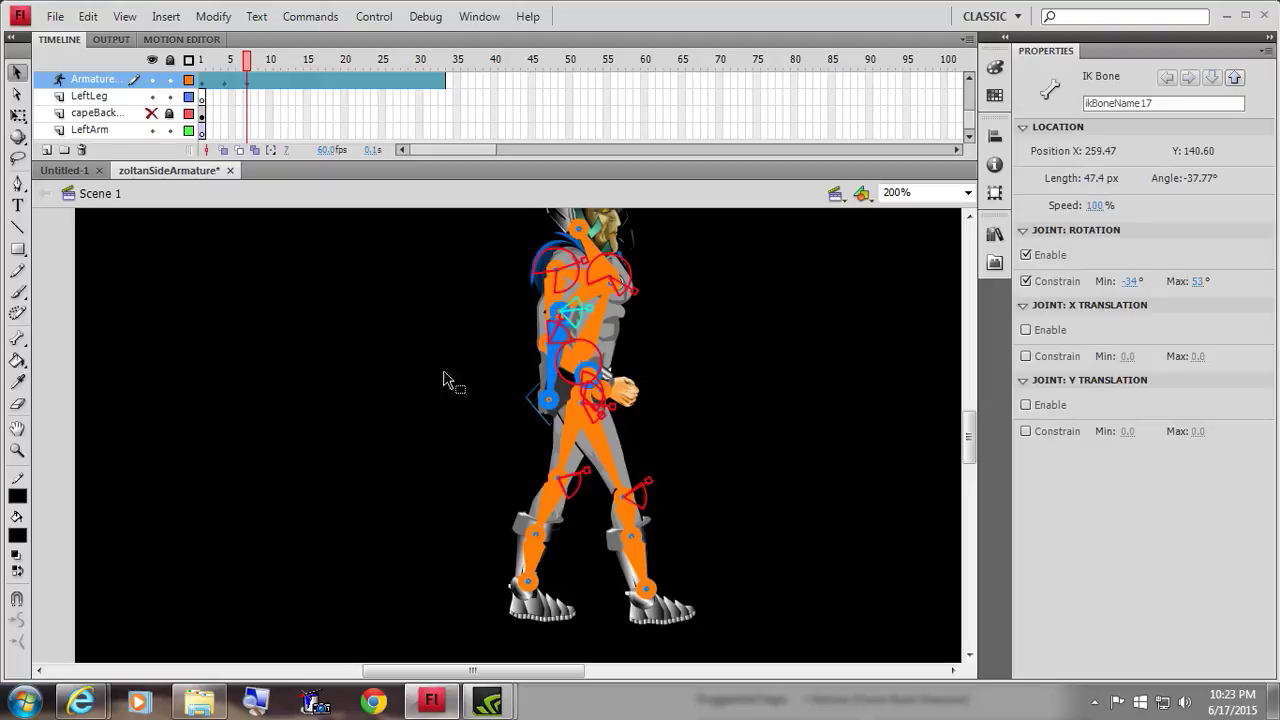
key(Return)
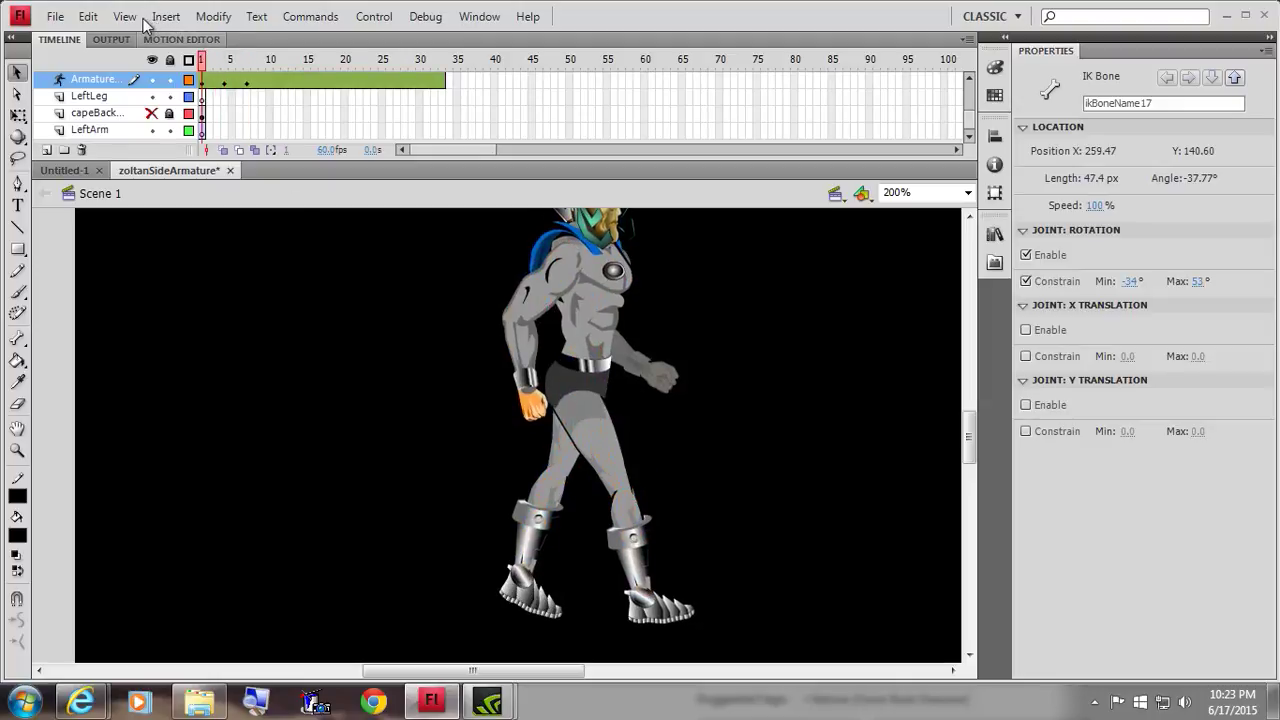
- At frame 10, bend the front leg back at the knee and bring the rear leg forward until the boots overlap
click(267, 78)
mouse_move(262, 60)
mouse_down()
mouse_move(202, 60)
mouse_move(252, 62)
mouse_move(214, 45)
mouse_move(243, 40)
mouse_move(199, 35)
mouse_move(270, 65)
mouse_up()
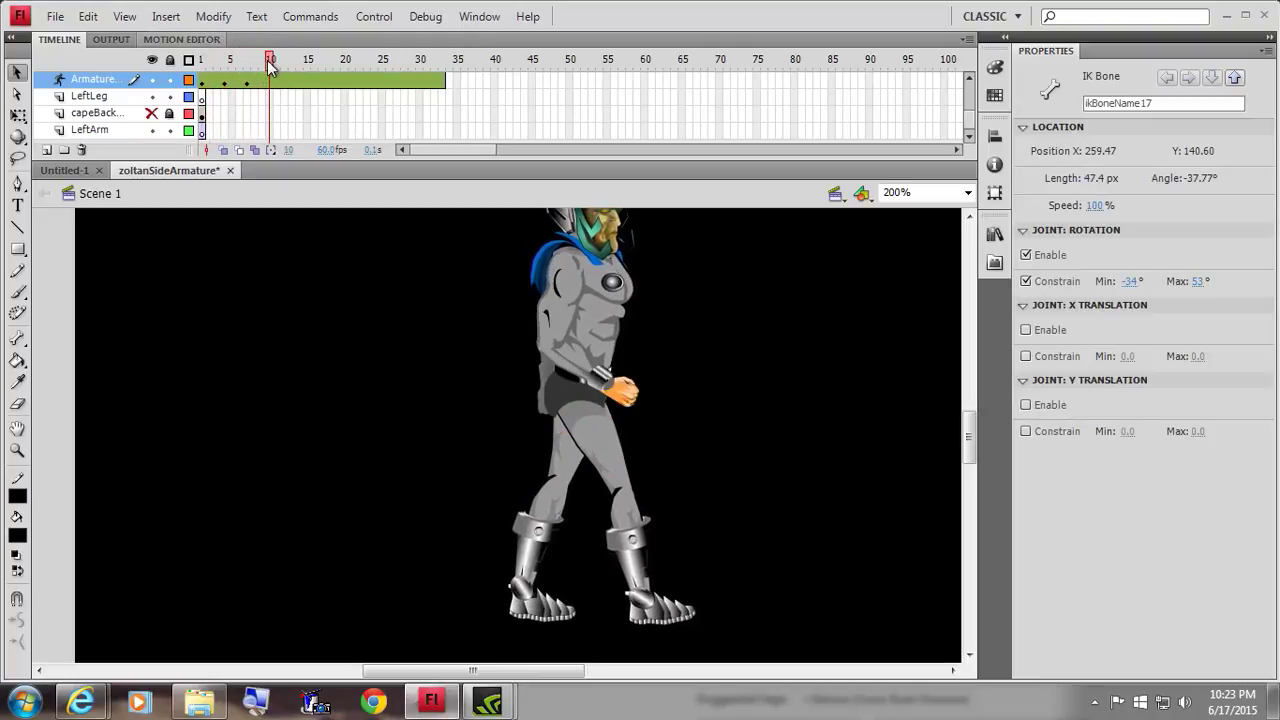
click(270, 65)
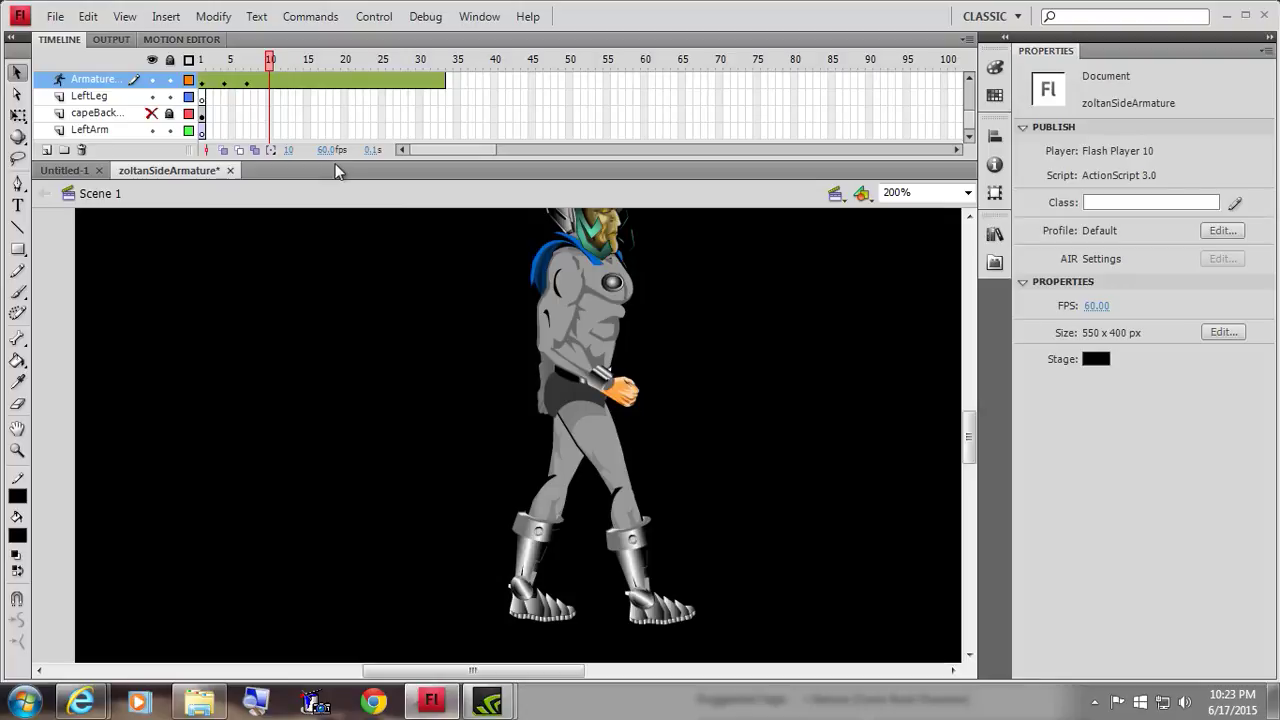
click(645, 583)
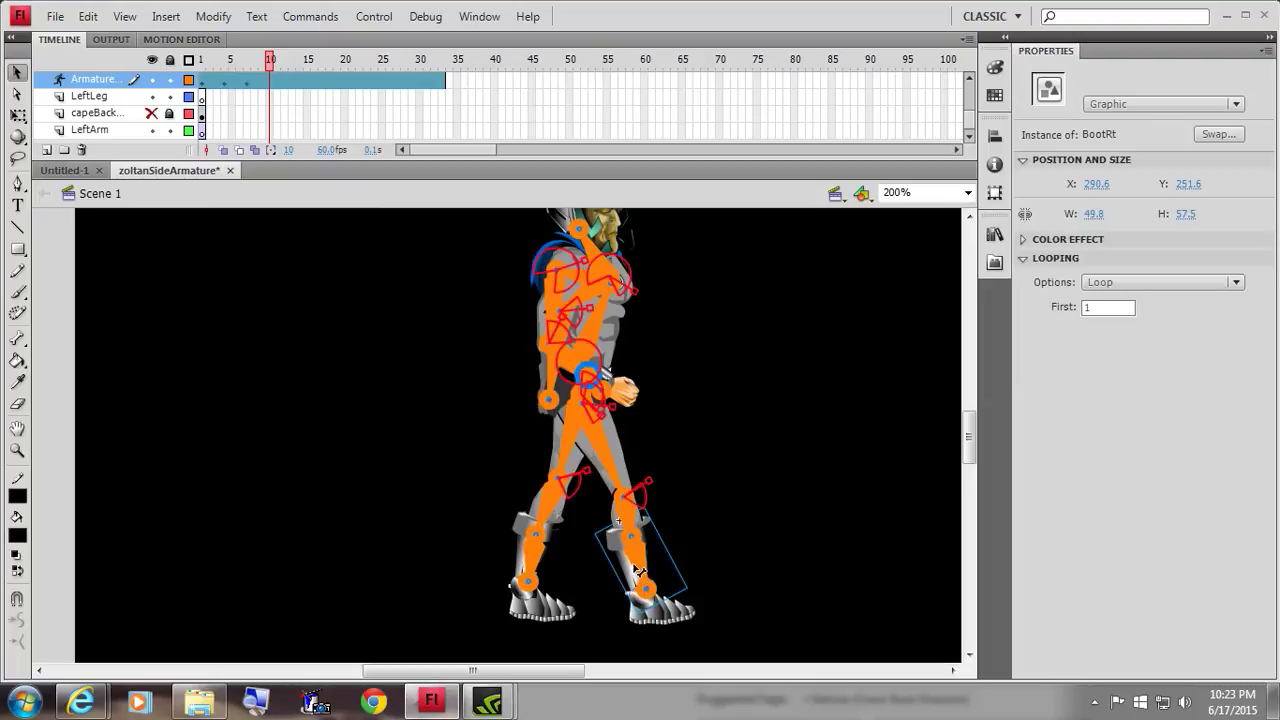
mouse_move(636, 553)
mouse_down()
mouse_move(605, 535)
mouse_move(618, 480)
mouse_move(622, 524)
mouse_move(641, 528)
mouse_up()
click(641, 528)
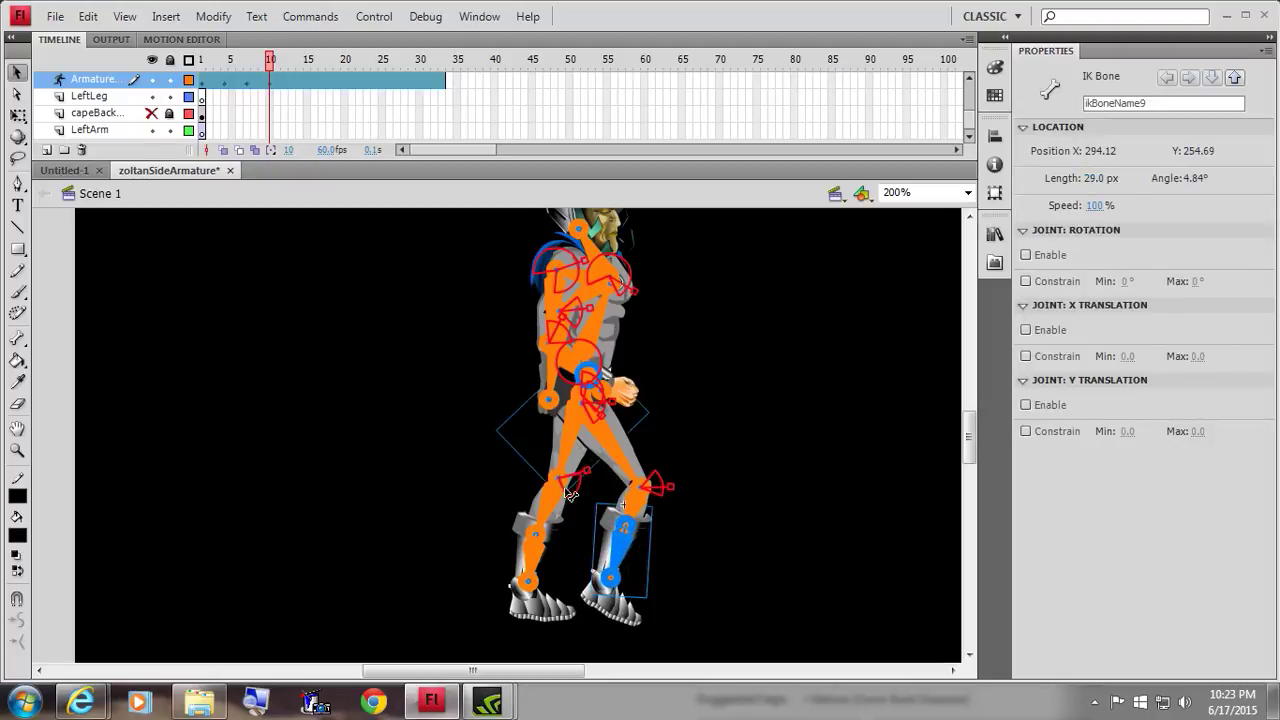
drag(533, 565, 565, 556)
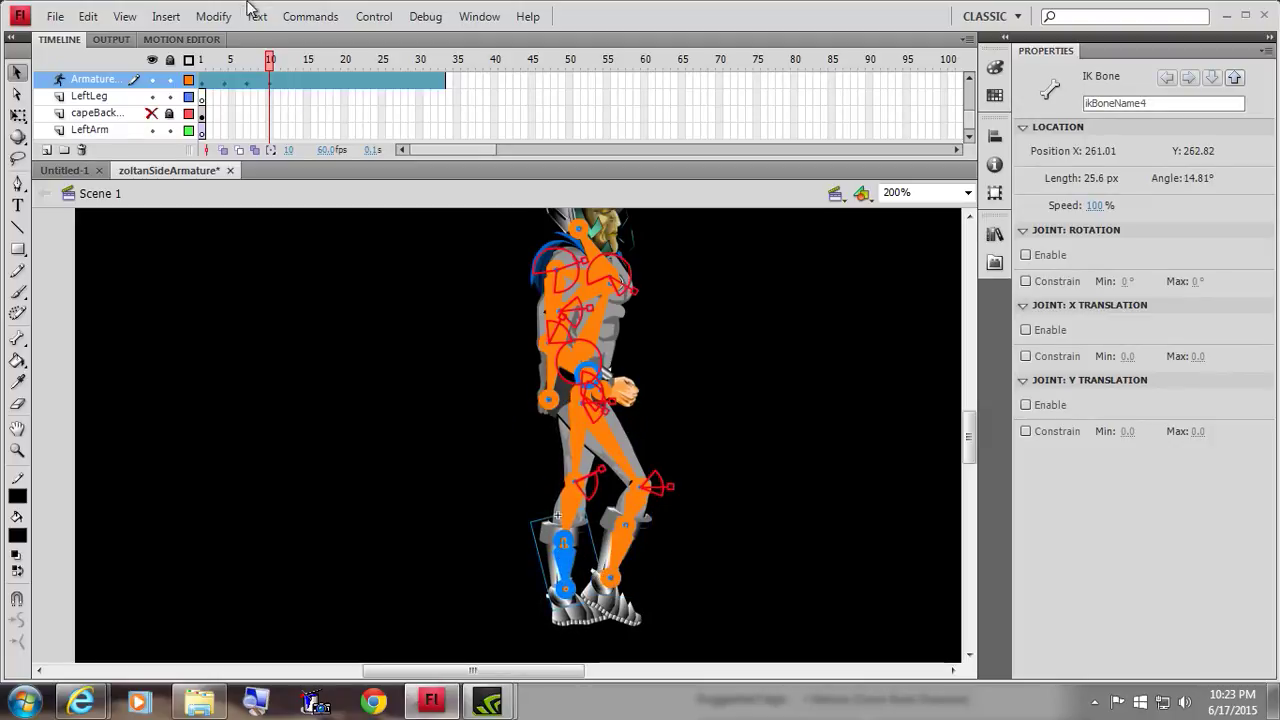
- At frame 13, swing both forearms forward and move the legs apart into the opposite stride
drag(268, 62, 307, 125)
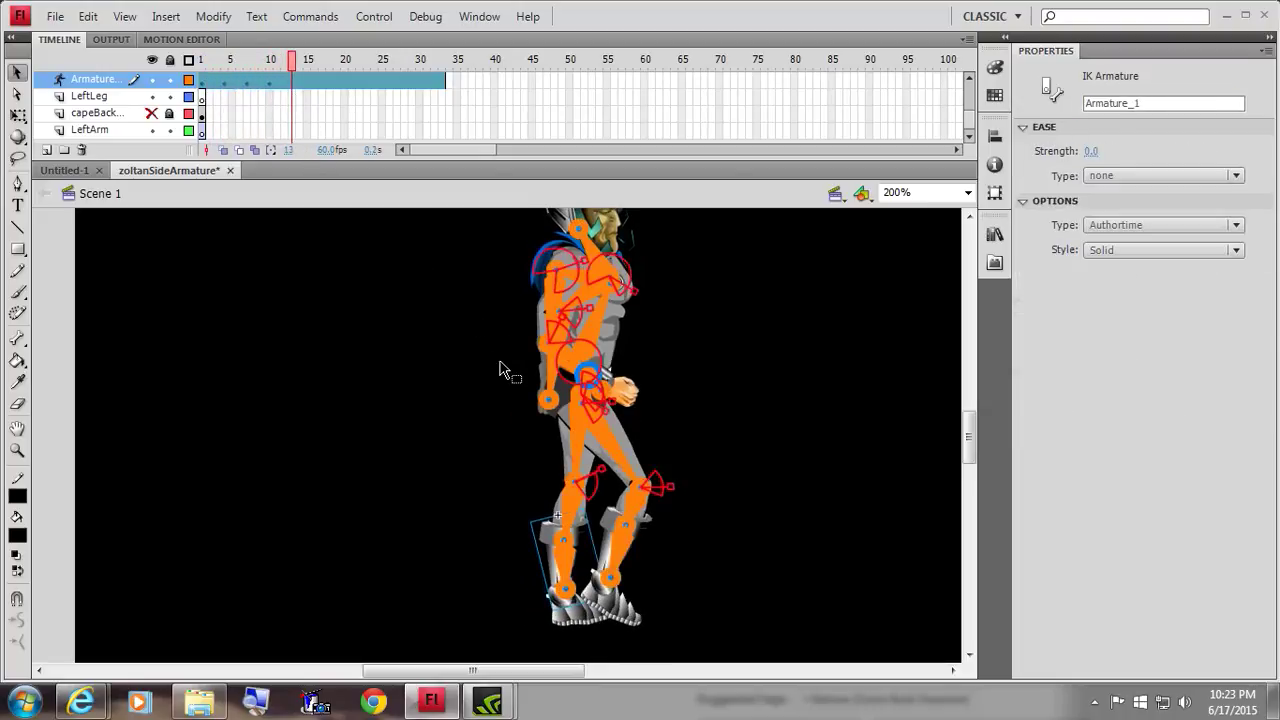
click(556, 400)
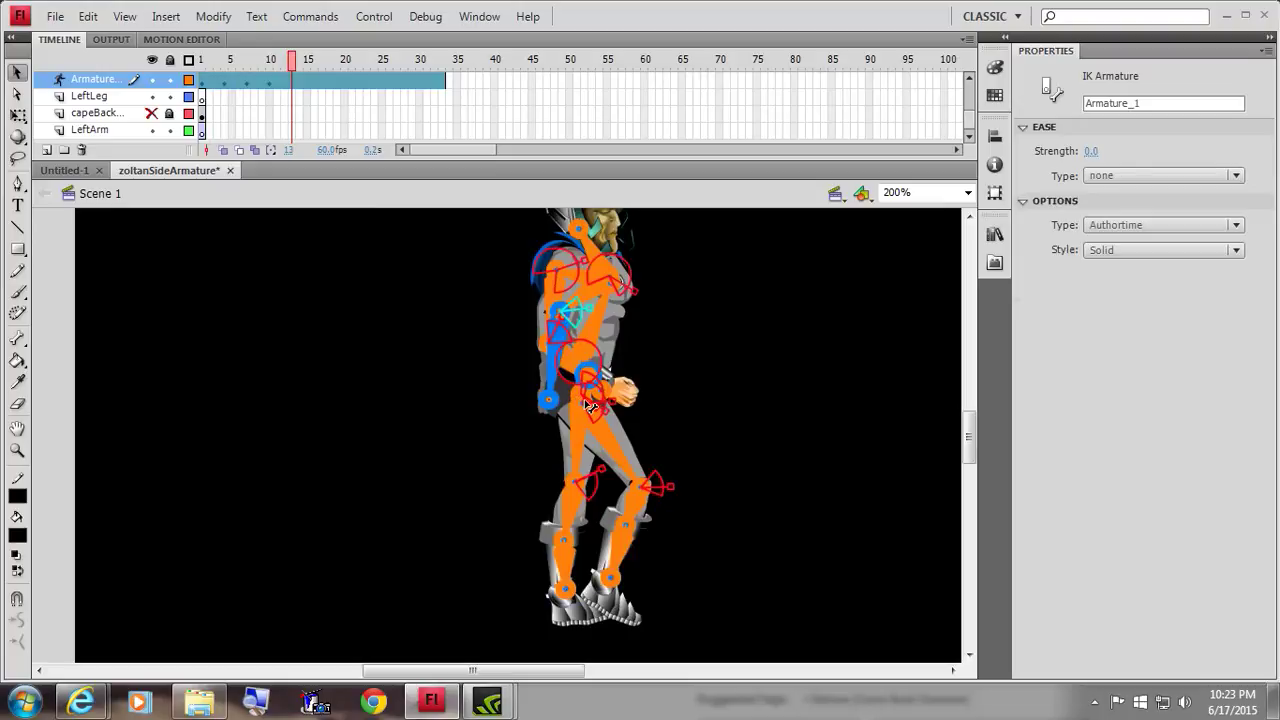
click(548, 357)
drag(552, 360, 588, 380)
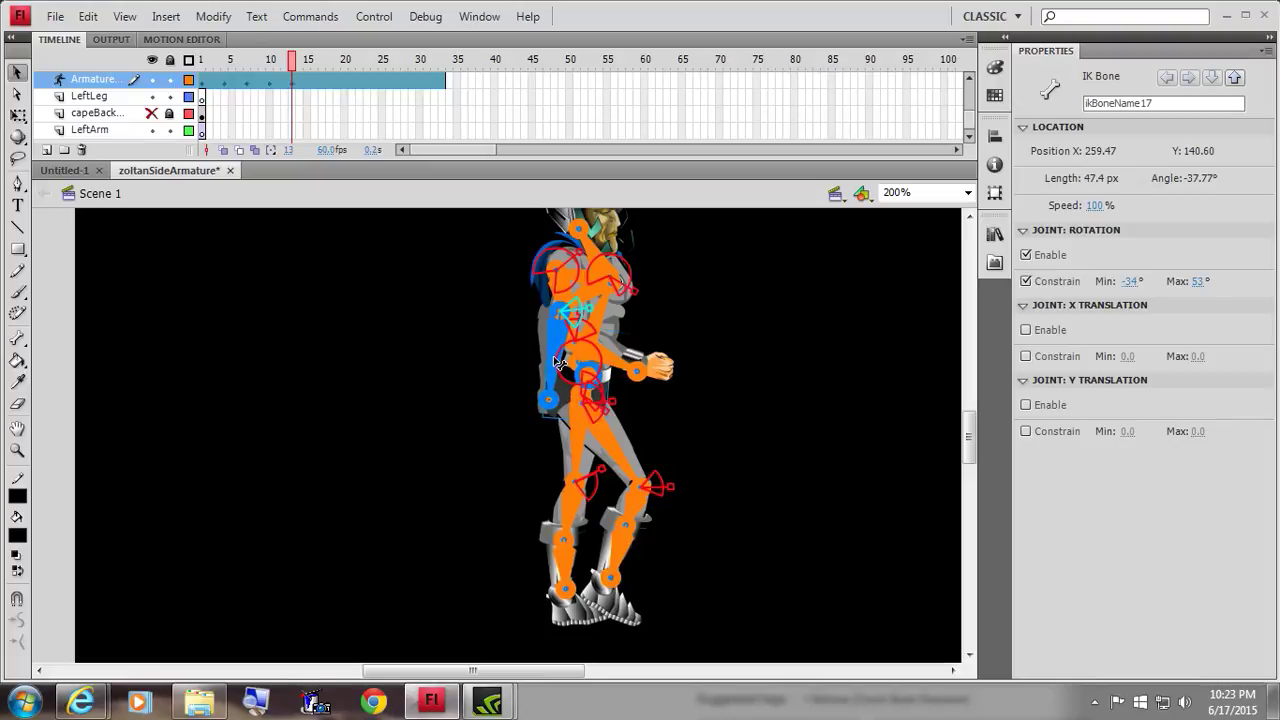
drag(558, 362, 632, 373)
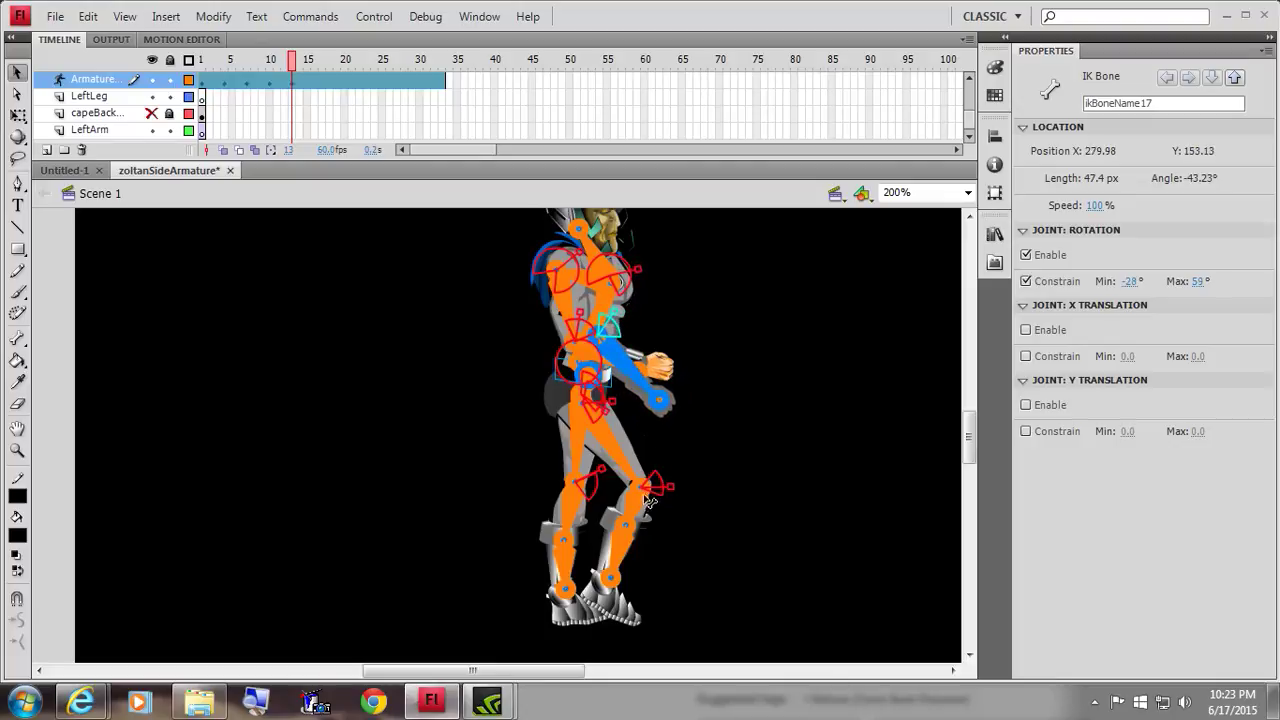
drag(616, 574, 535, 585)
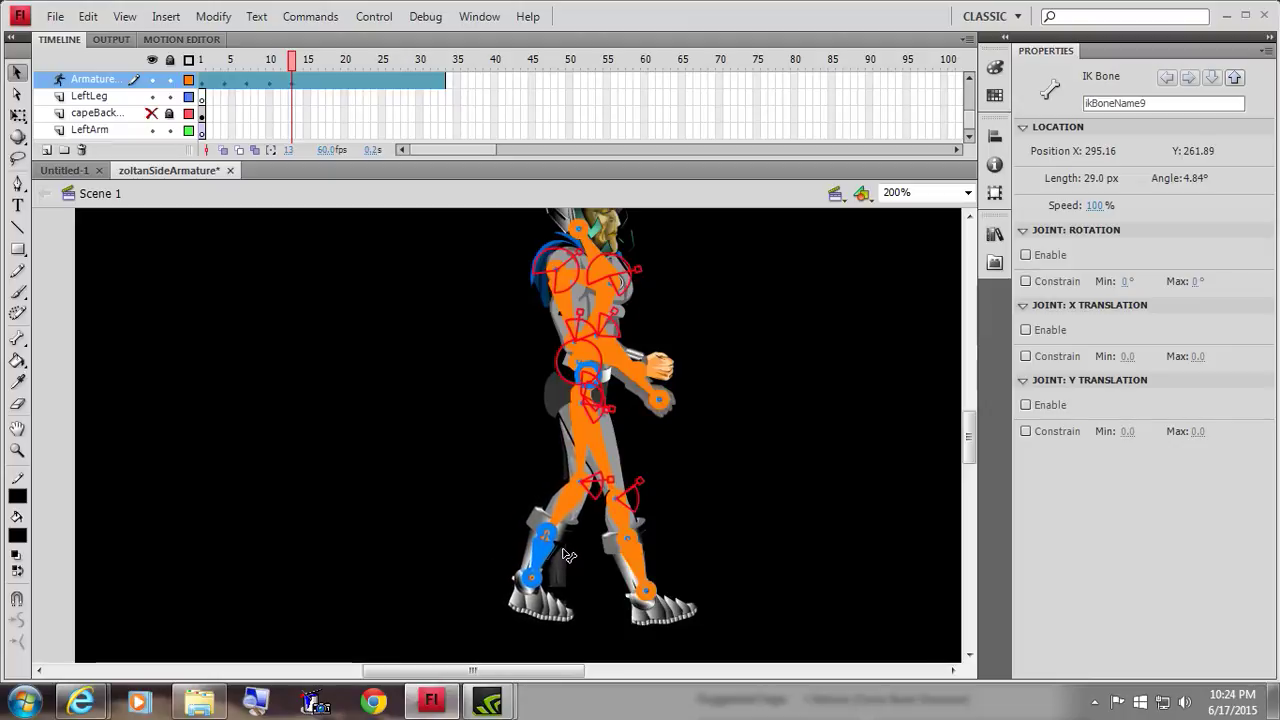
- At frame 8, raise the front lower leg and boot slightly with Free Transform and check the RightLegTop thigh's position
drag(292, 57, 255, 94)
click(706, 514)
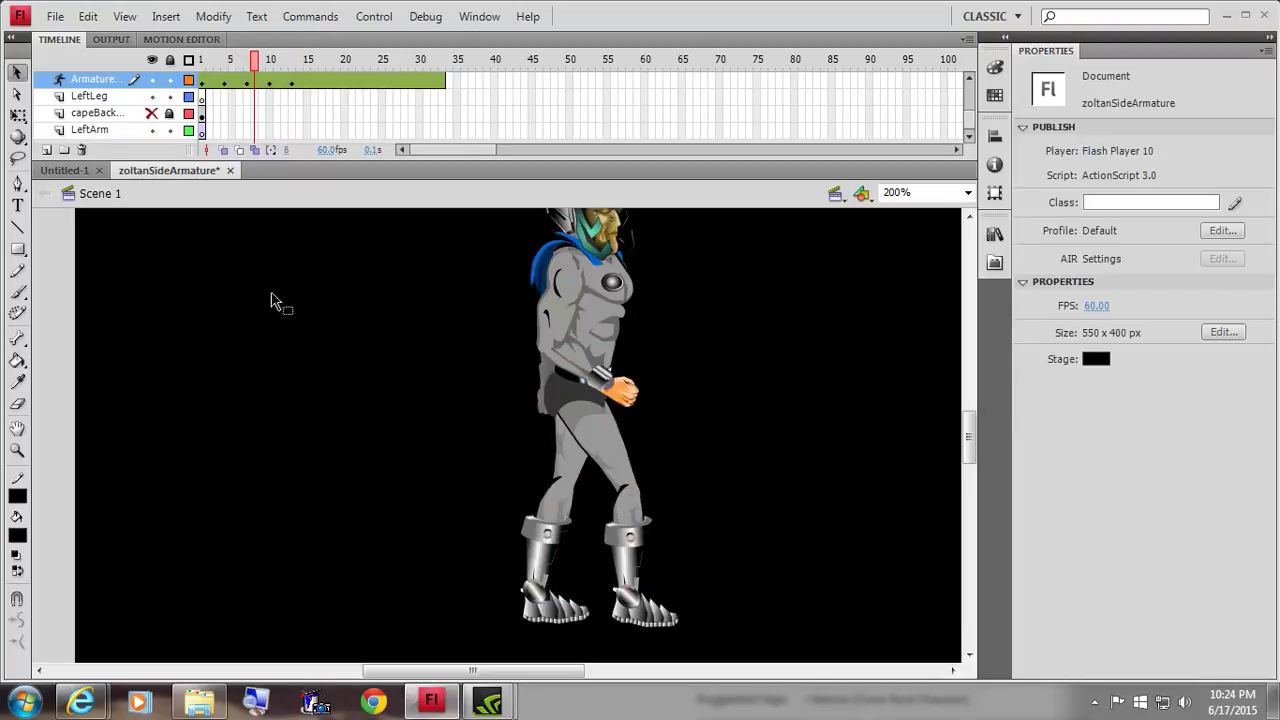
click(18, 116)
drag(731, 506, 623, 636)
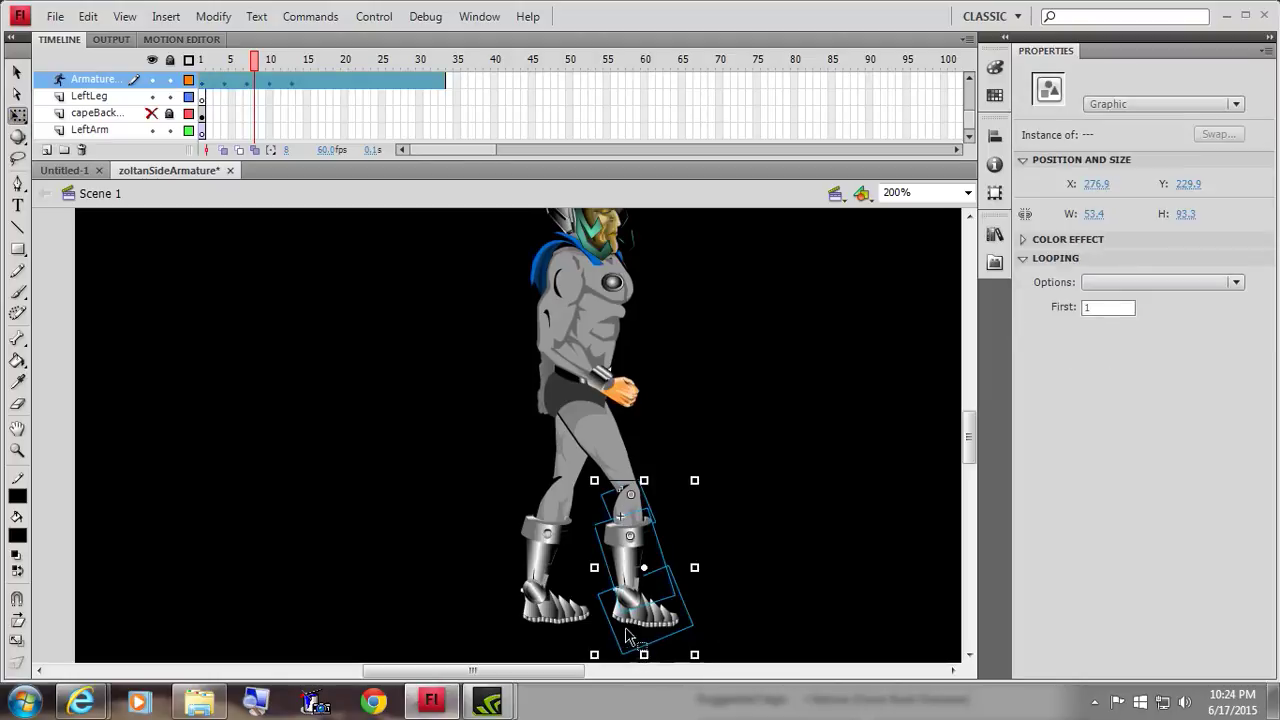
drag(641, 571, 640, 572)
click(635, 565)
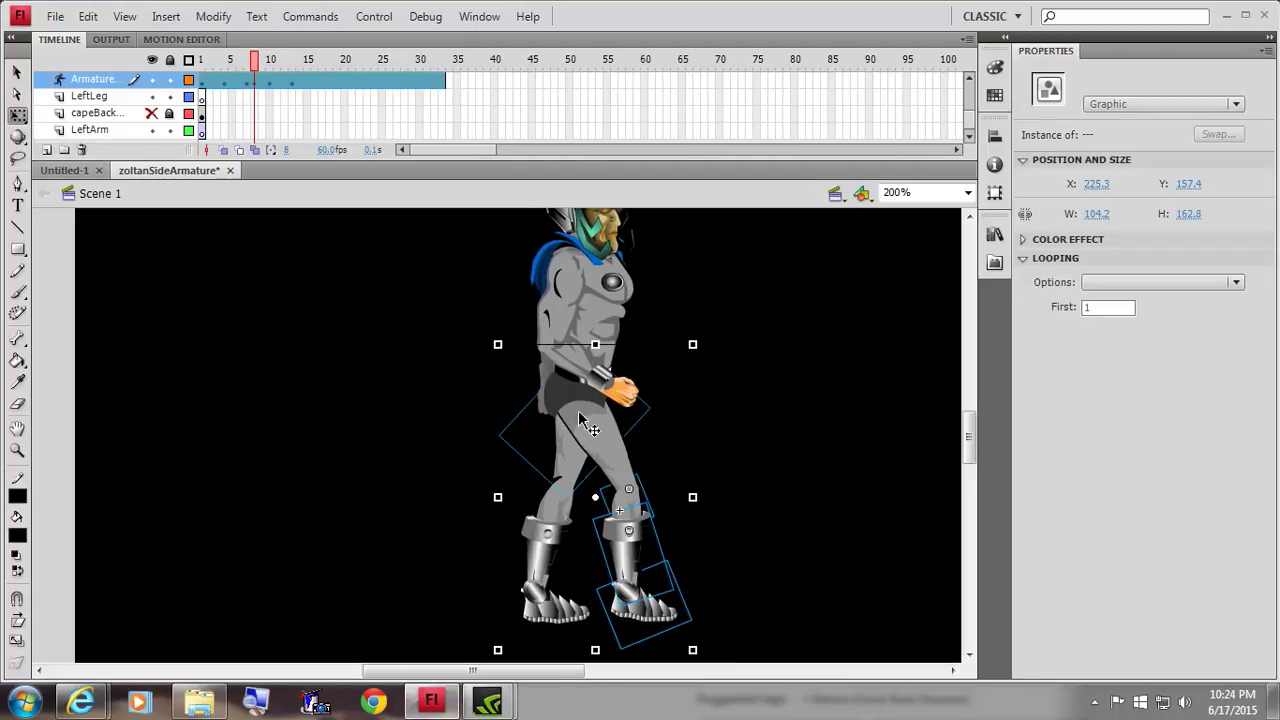
drag(590, 432, 592, 444)
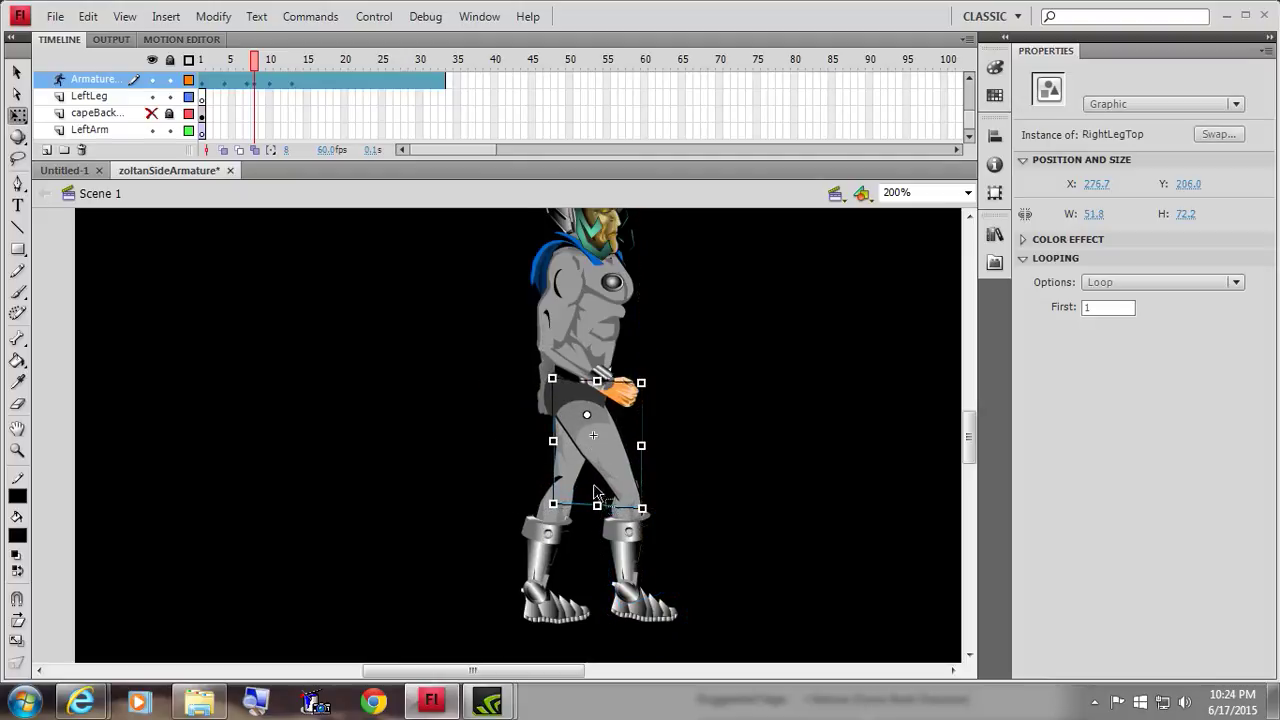
click(684, 557)
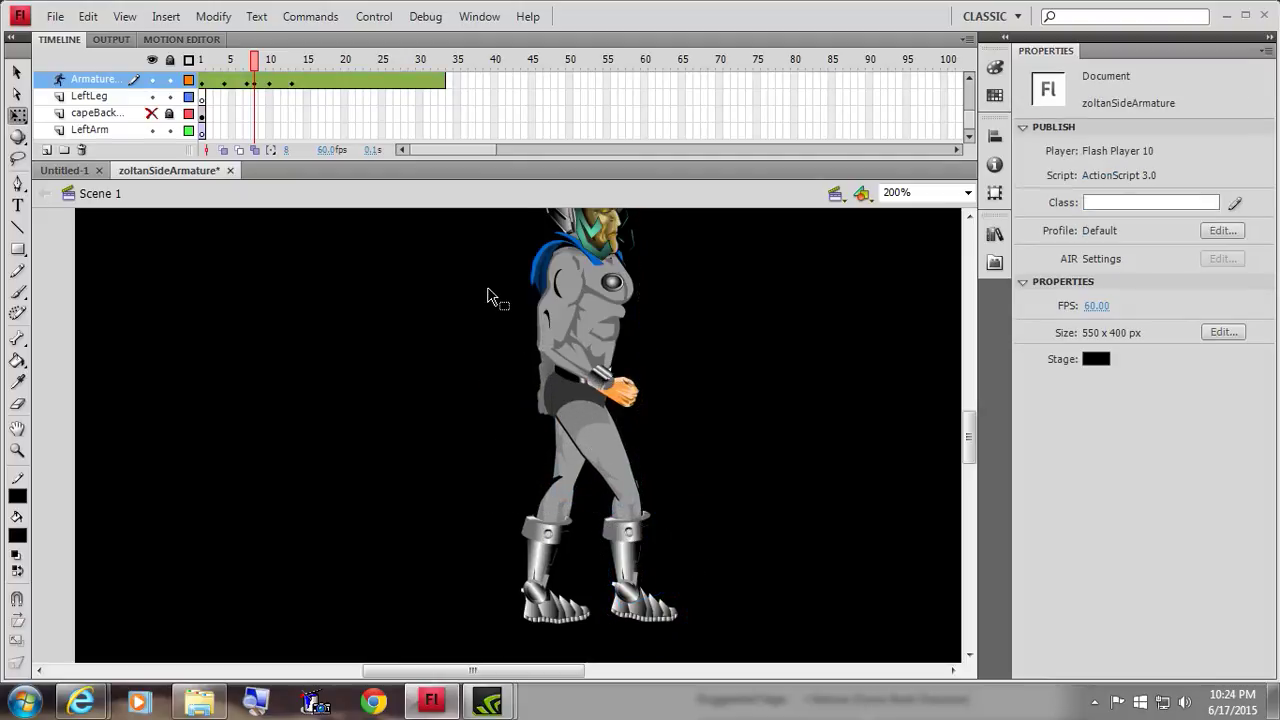
- Play the walk animation and scrub through its first keyframes, comparing the leg poses at frames 8 and 10
drag(257, 64, 205, 65)
key(Return)
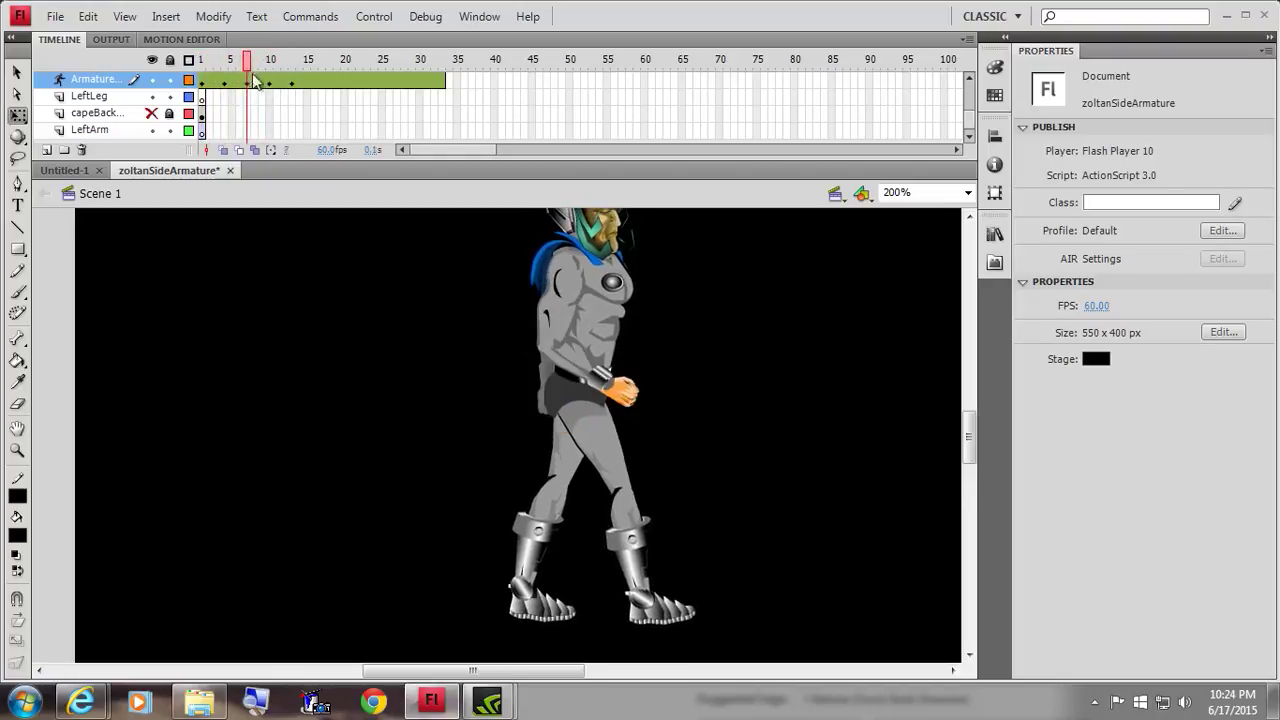
click(296, 97)
drag(300, 97, 269, 115)
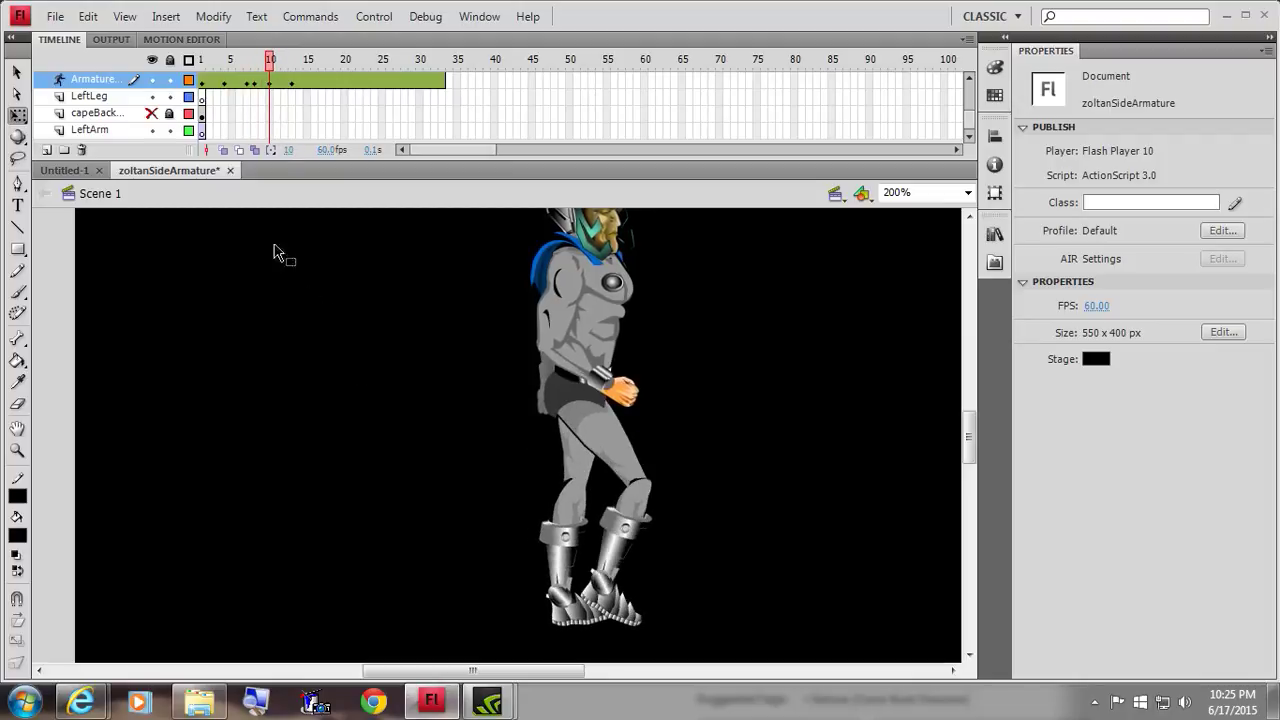
drag(276, 66, 257, 70)
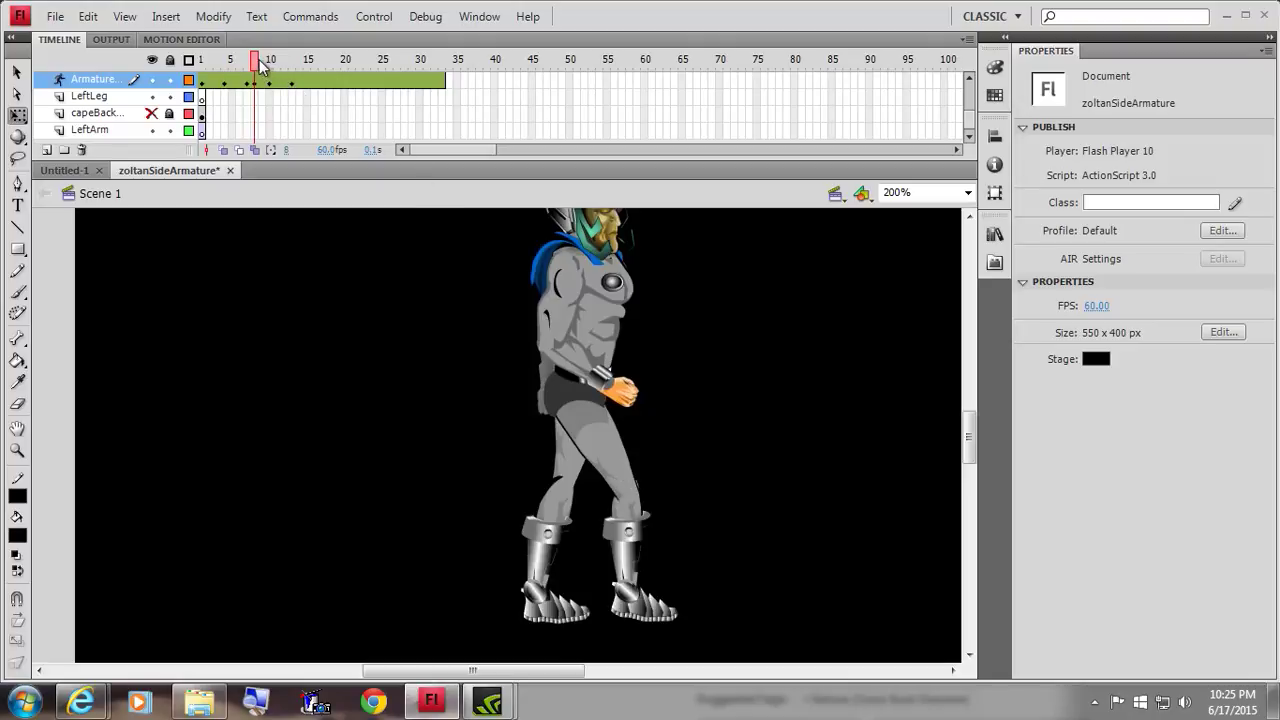
drag(257, 63, 271, 66)
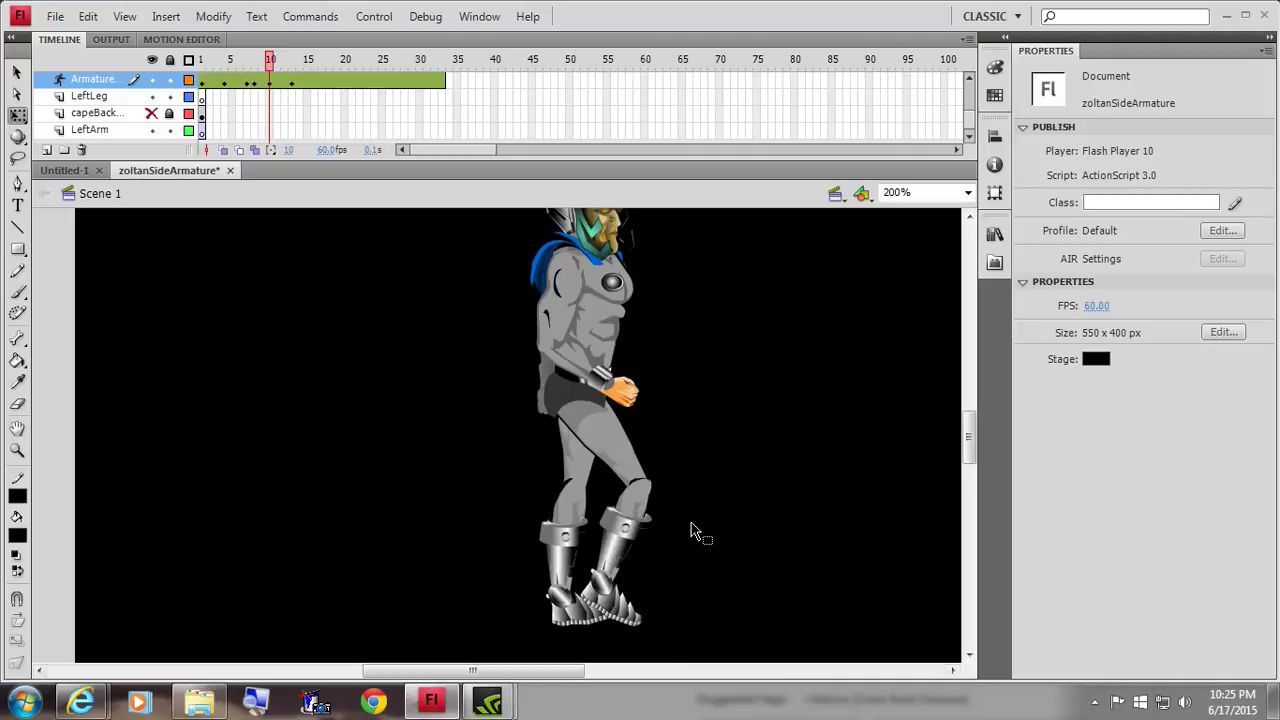
- At frame 10, nudge the front lower leg and boot slightly up and back toward the knee with Free Transform, and check frame 6
drag(652, 598, 596, 618)
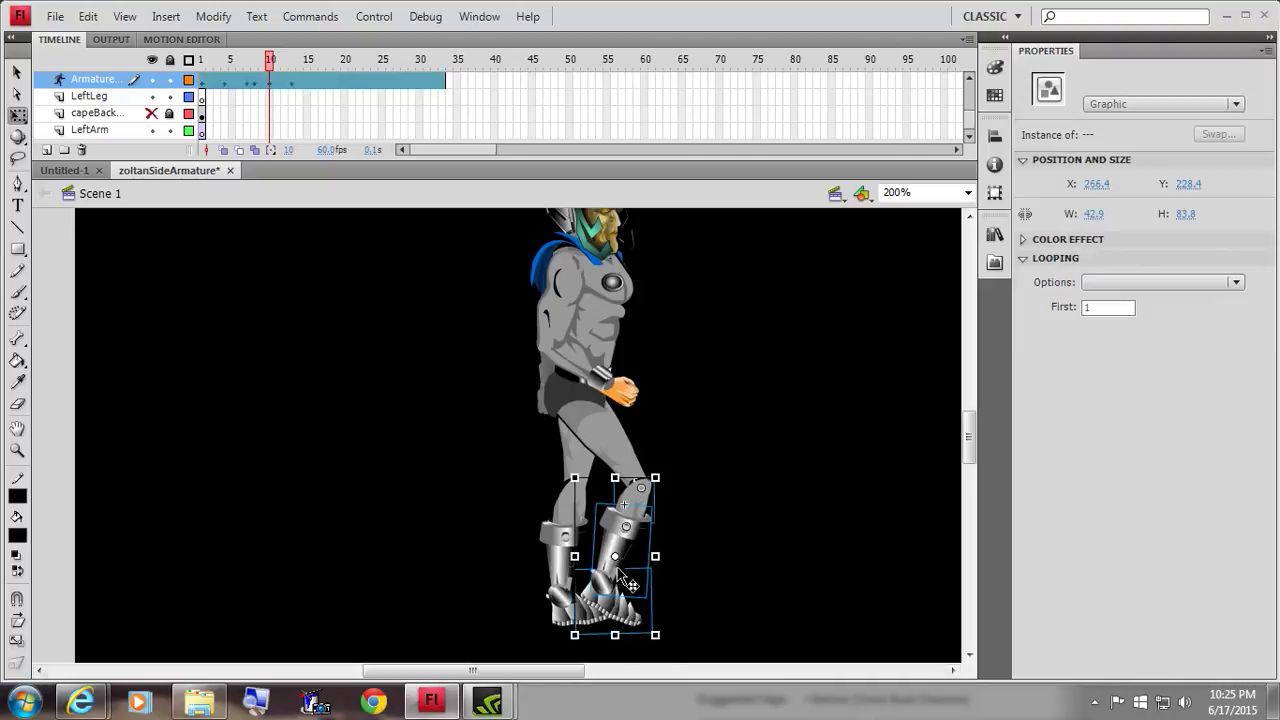
drag(610, 542, 609, 544)
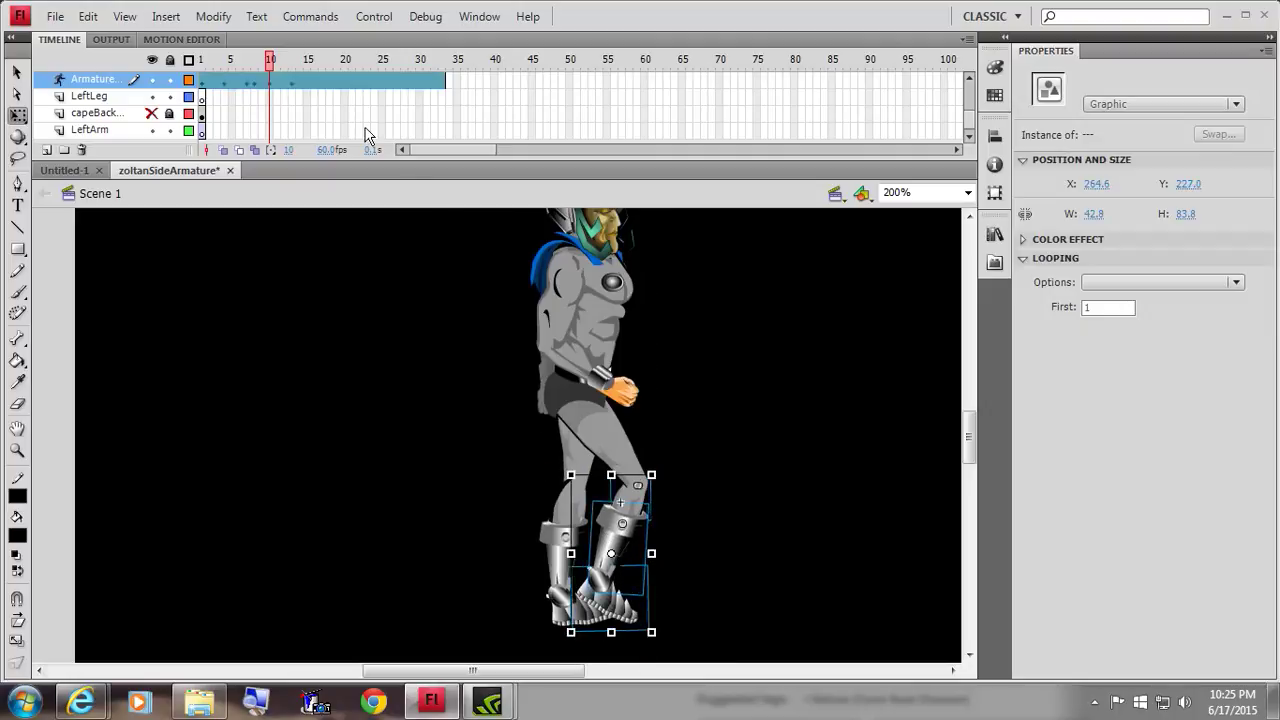
drag(270, 62, 245, 70)
click(239, 81)
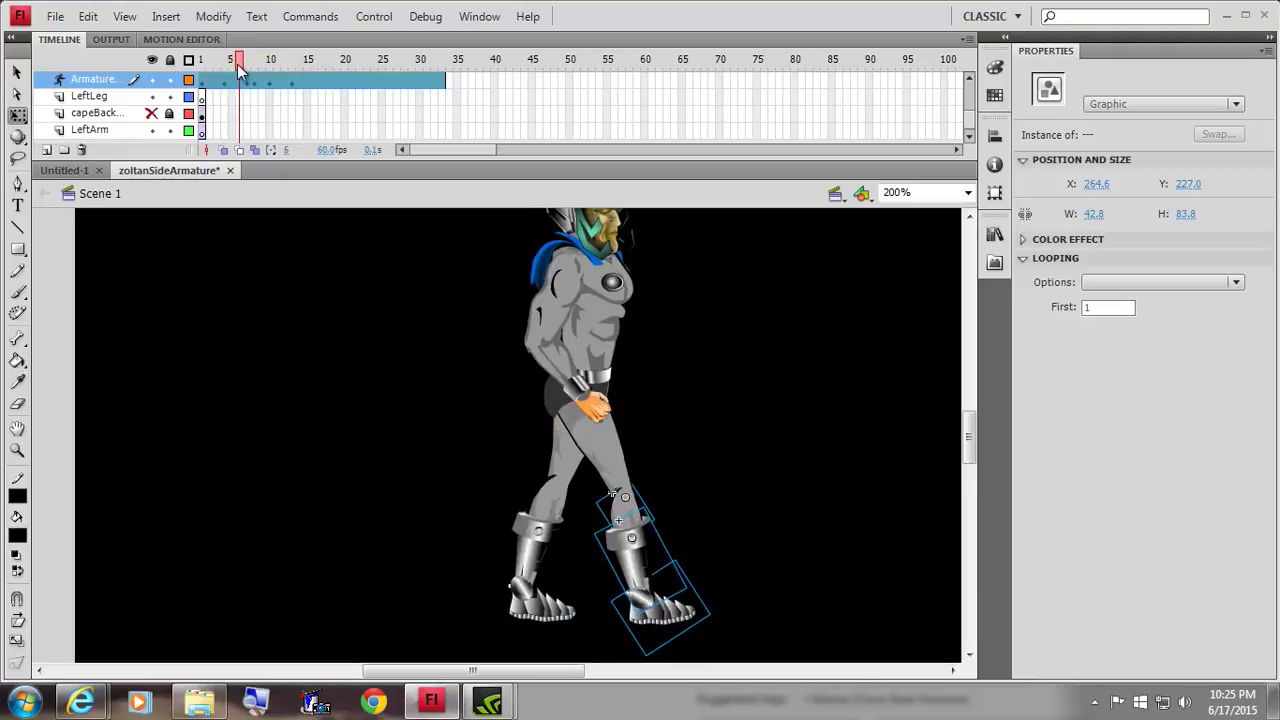
click(660, 437)
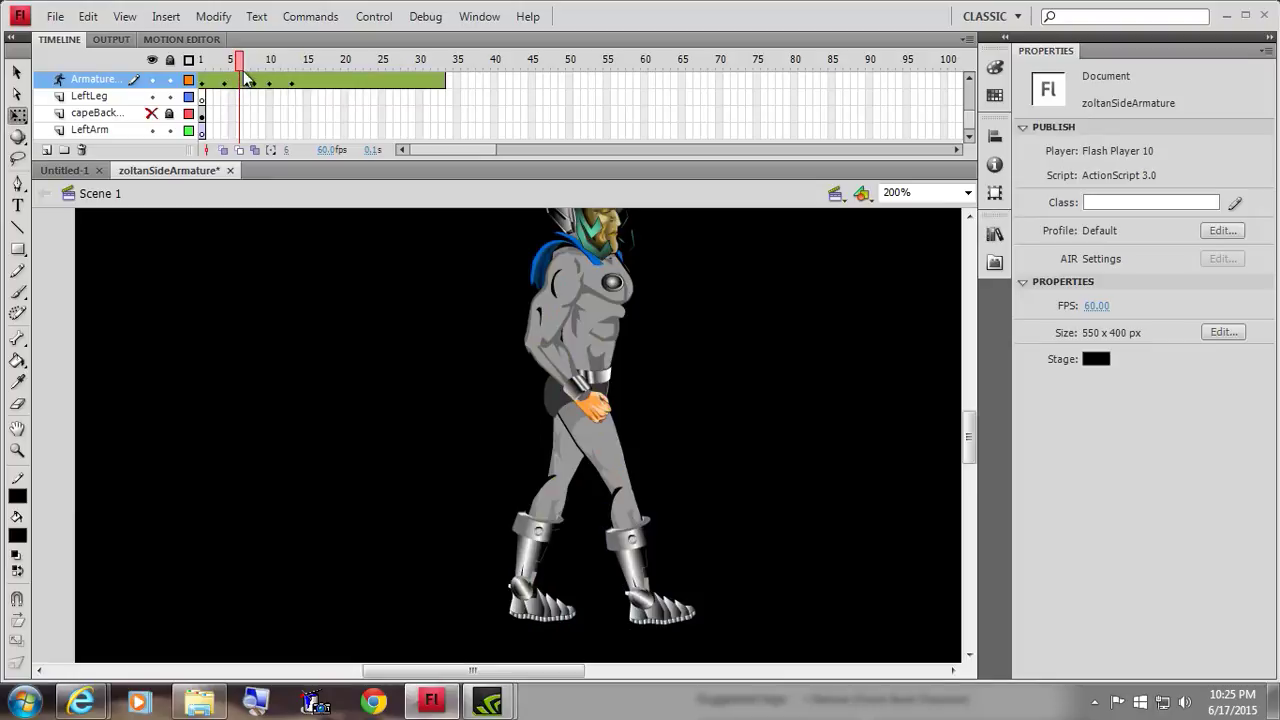
- At frame 4, shift the front lower leg and boot slightly up and back with Free Transform, and compare the pose at frame 6
mouse_move(241, 65)
mouse_down()
mouse_move(210, 67)
mouse_move(225, 72)
mouse_up()
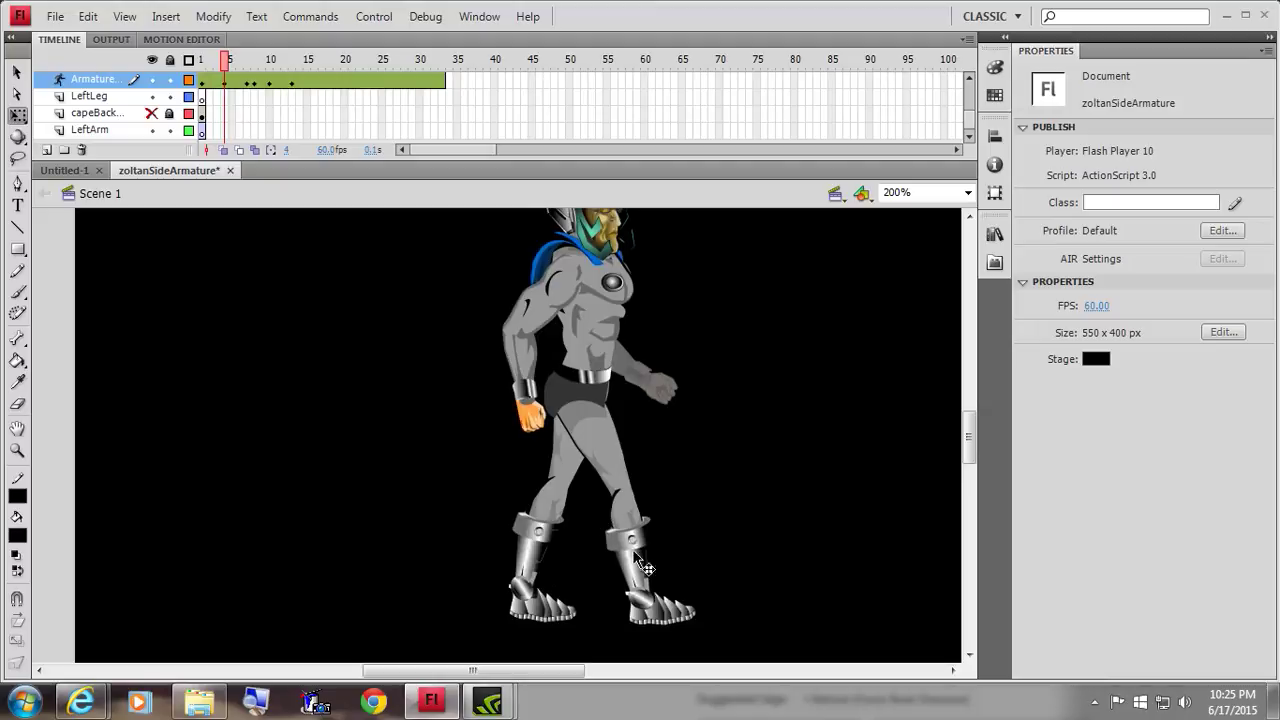
drag(695, 512, 603, 652)
drag(630, 590, 626, 555)
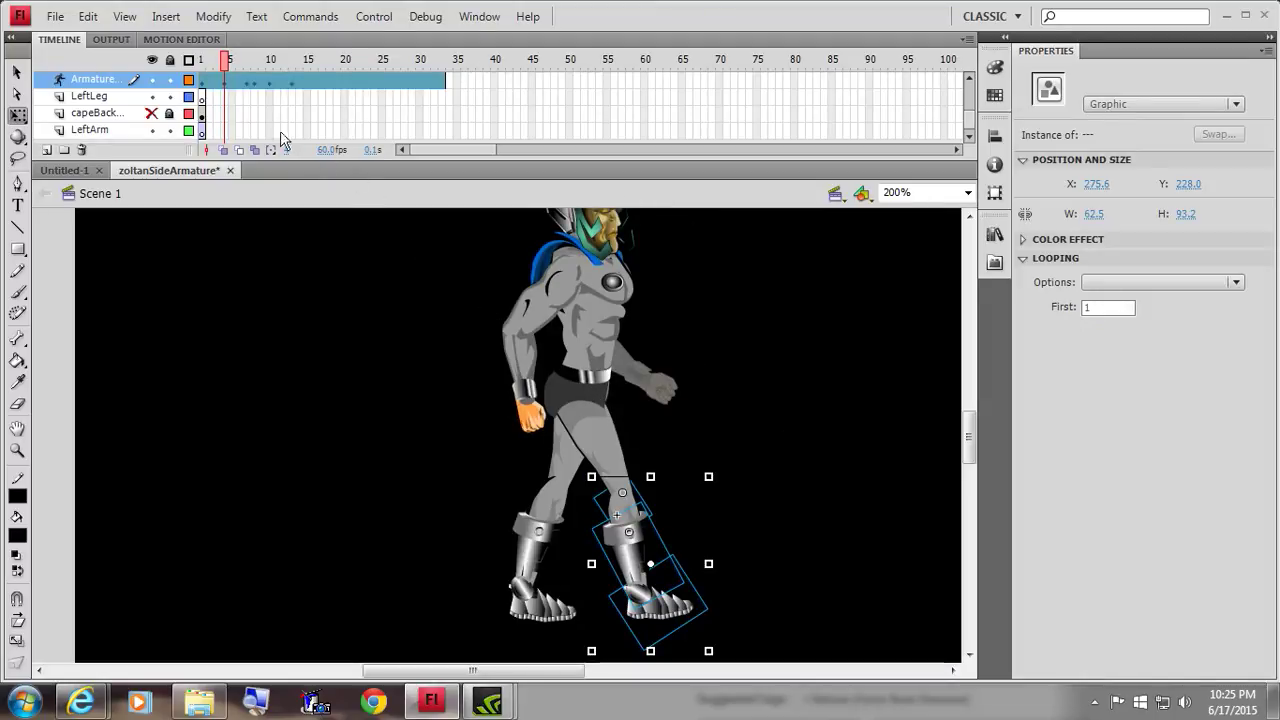
mouse_move(226, 60)
mouse_down()
mouse_move(255, 62)
mouse_move(239, 60)
mouse_up()
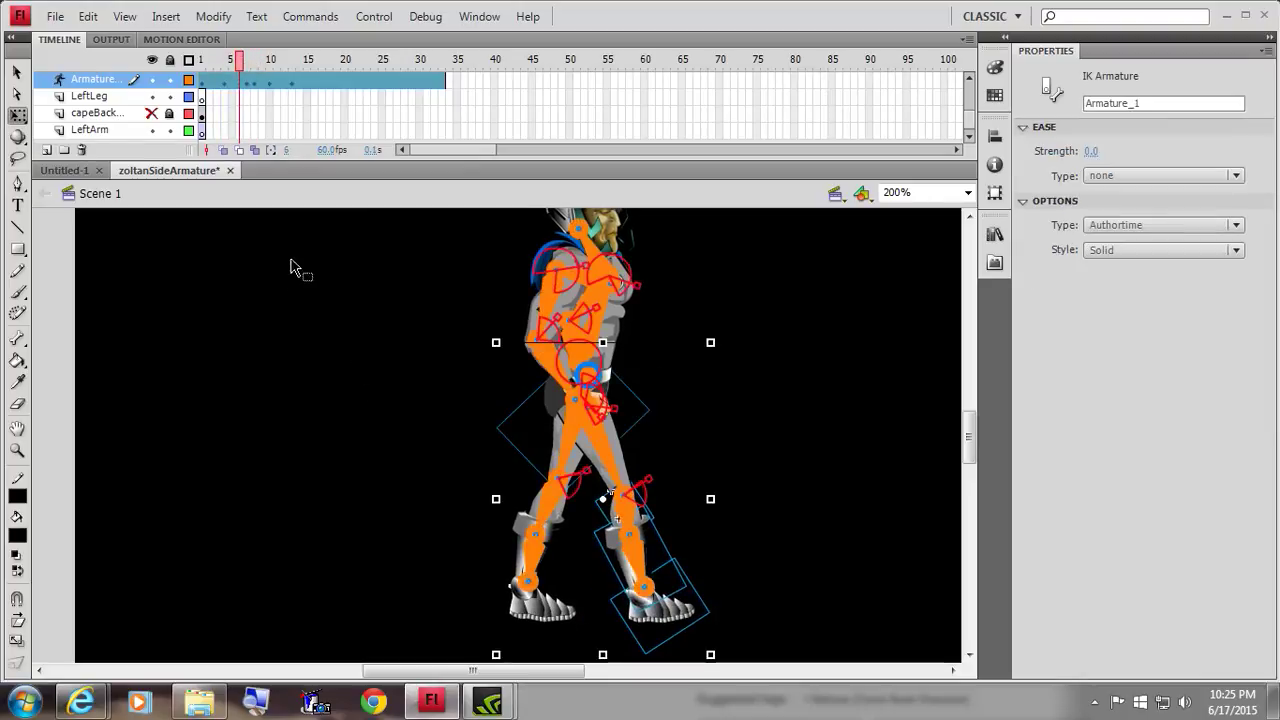
click(764, 536)
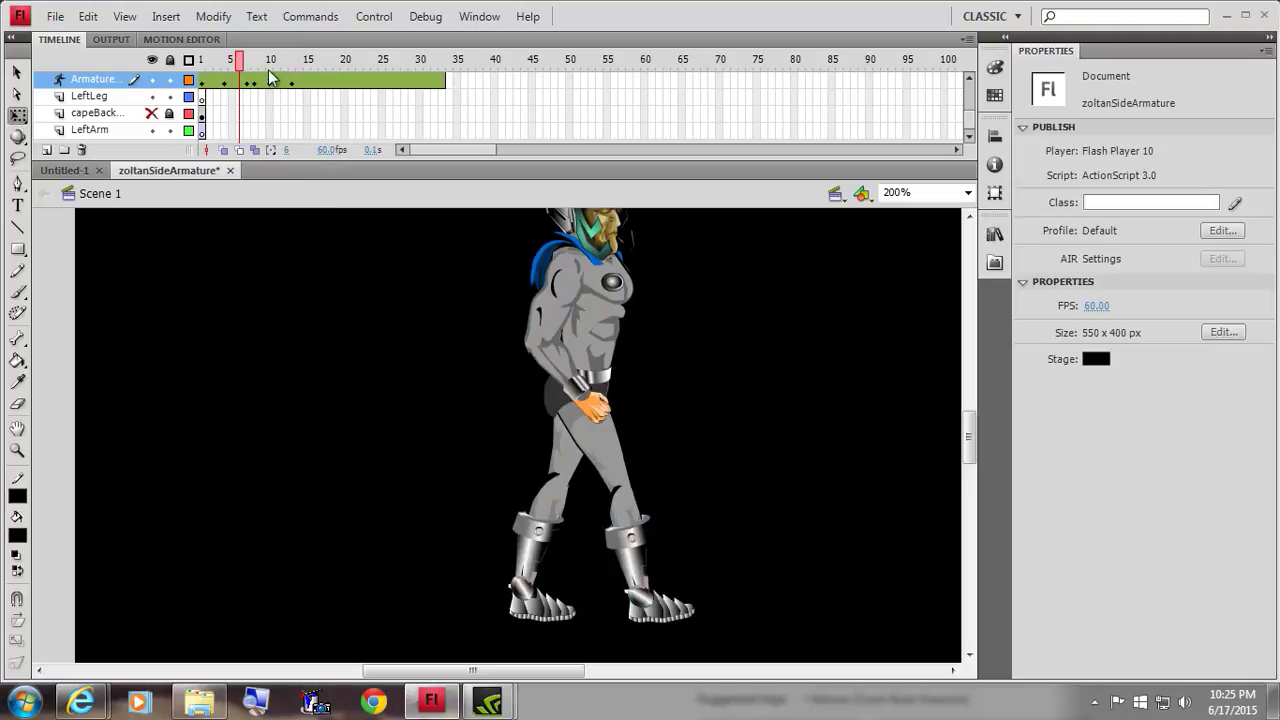
- Play the walk animation from frame 1 and return to the first frame
drag(243, 72, 202, 76)
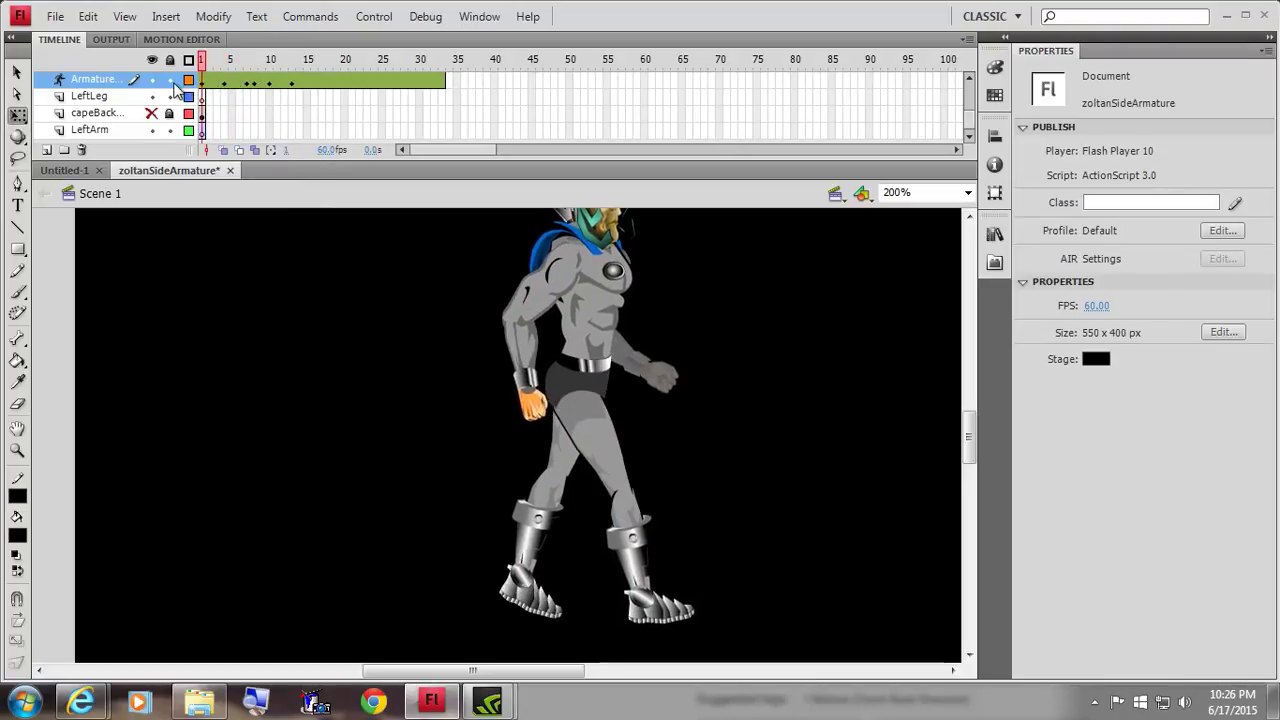
key(Return)
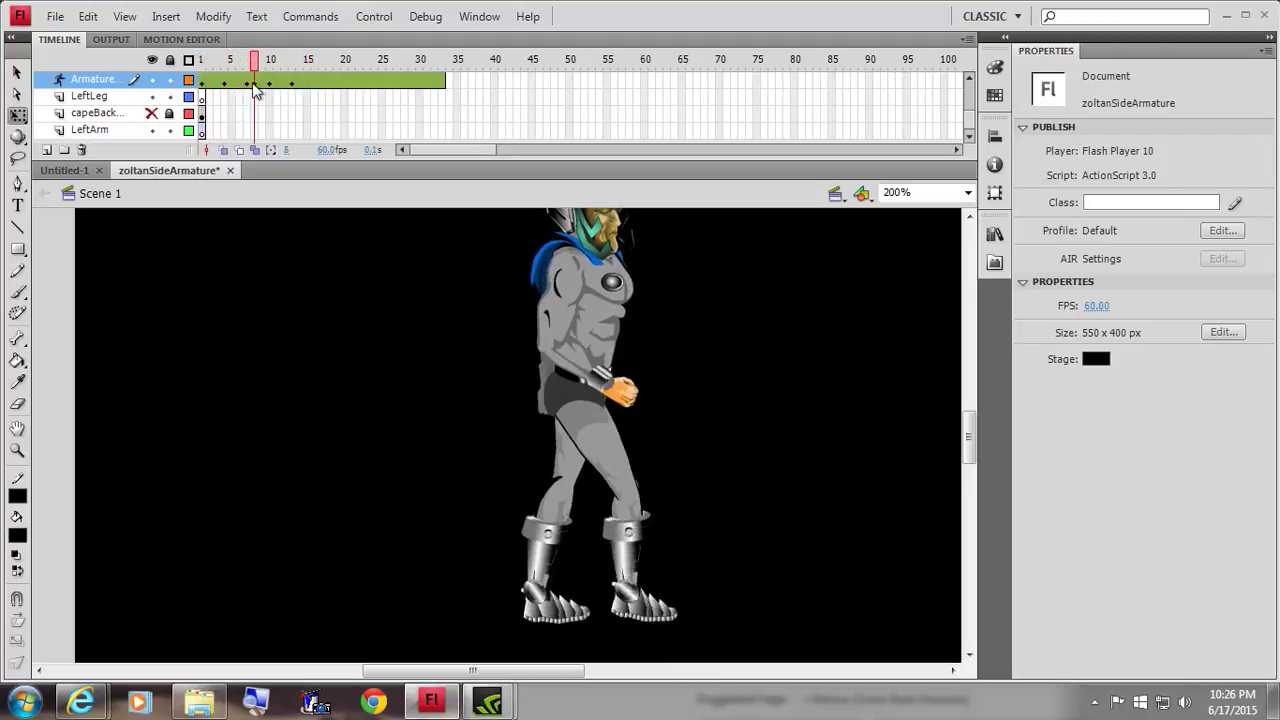
click(204, 116)
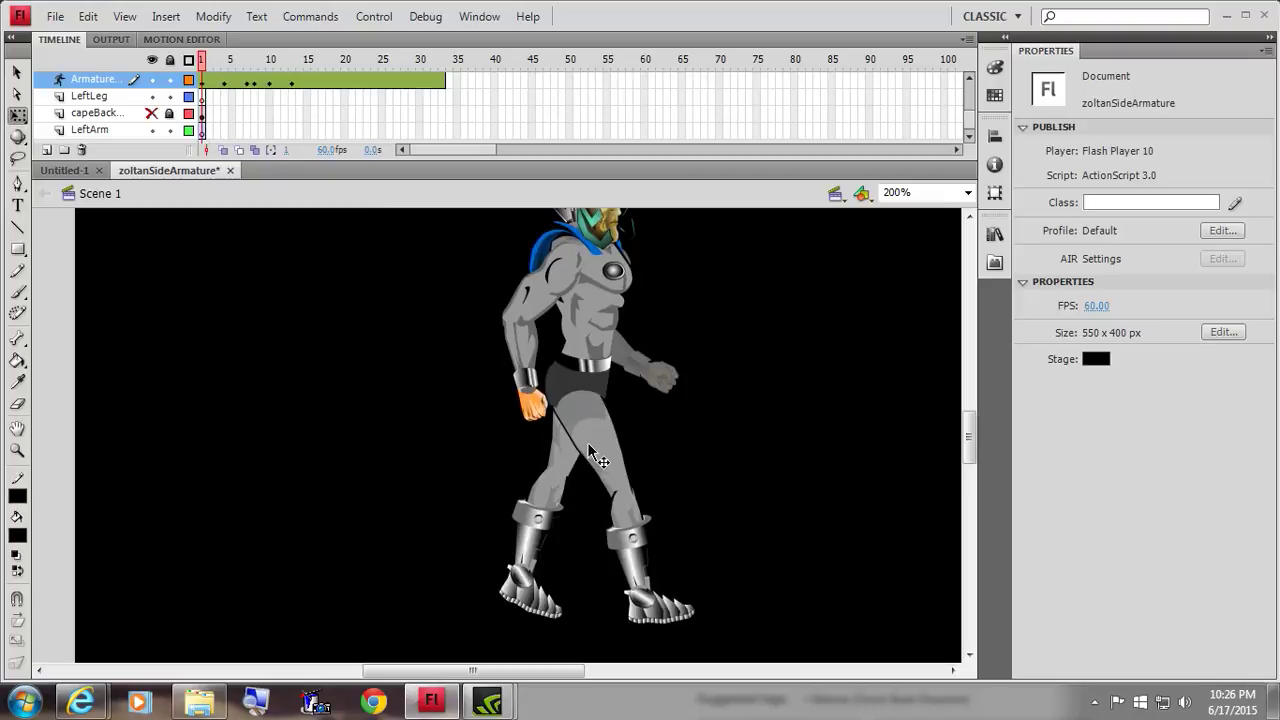
- At frame 1, reposition the RightLegBottom piece under the front knee at about X 286.5, Y 236.5 with Free Transform
click(640, 517)
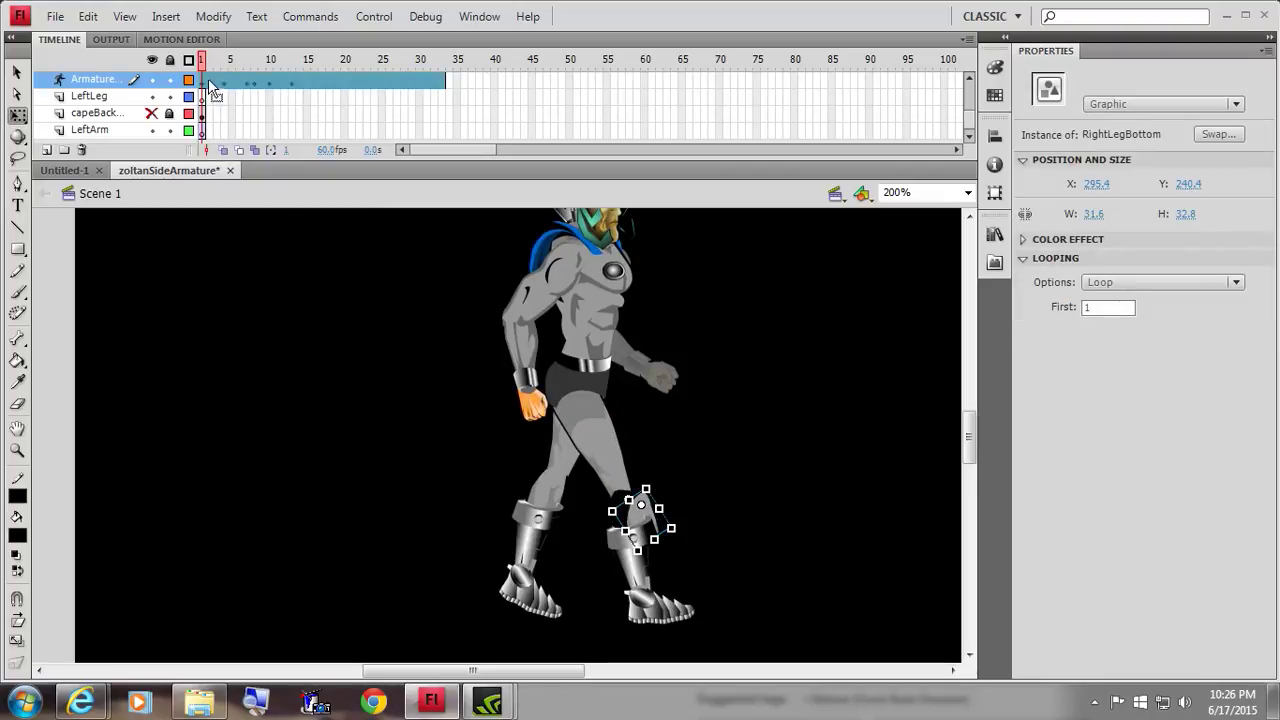
drag(205, 62, 192, 100)
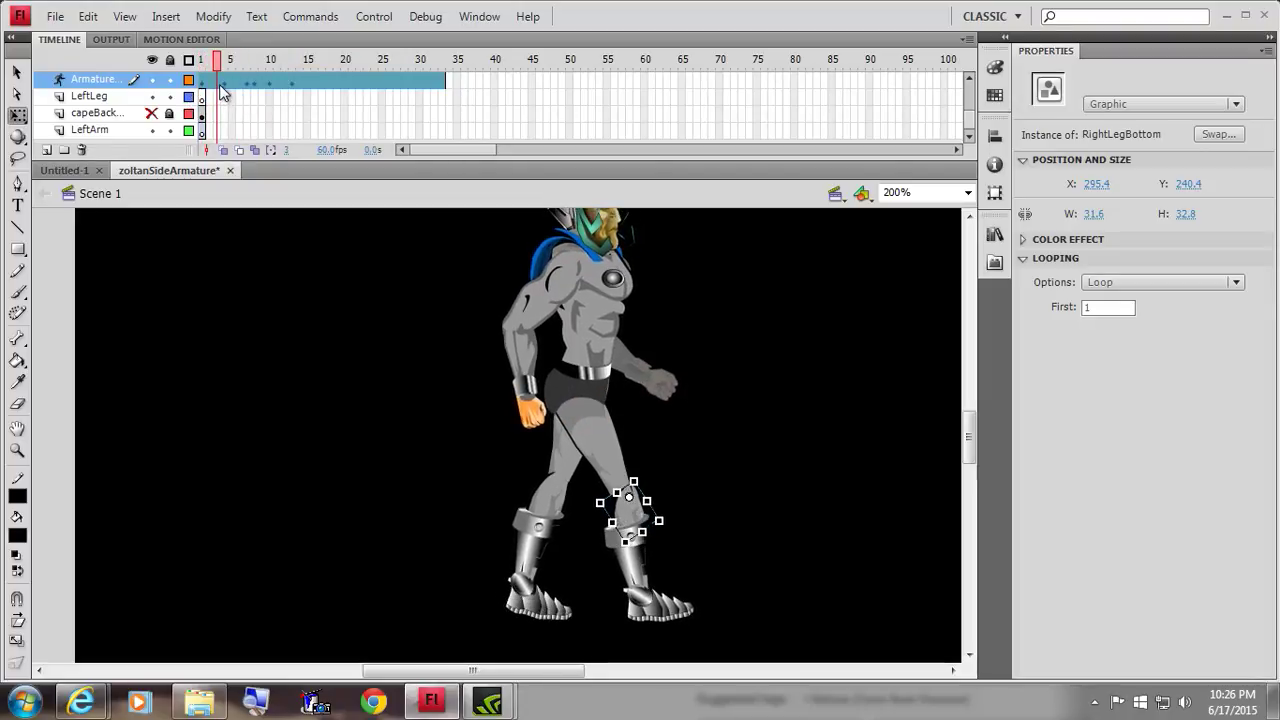
click(203, 88)
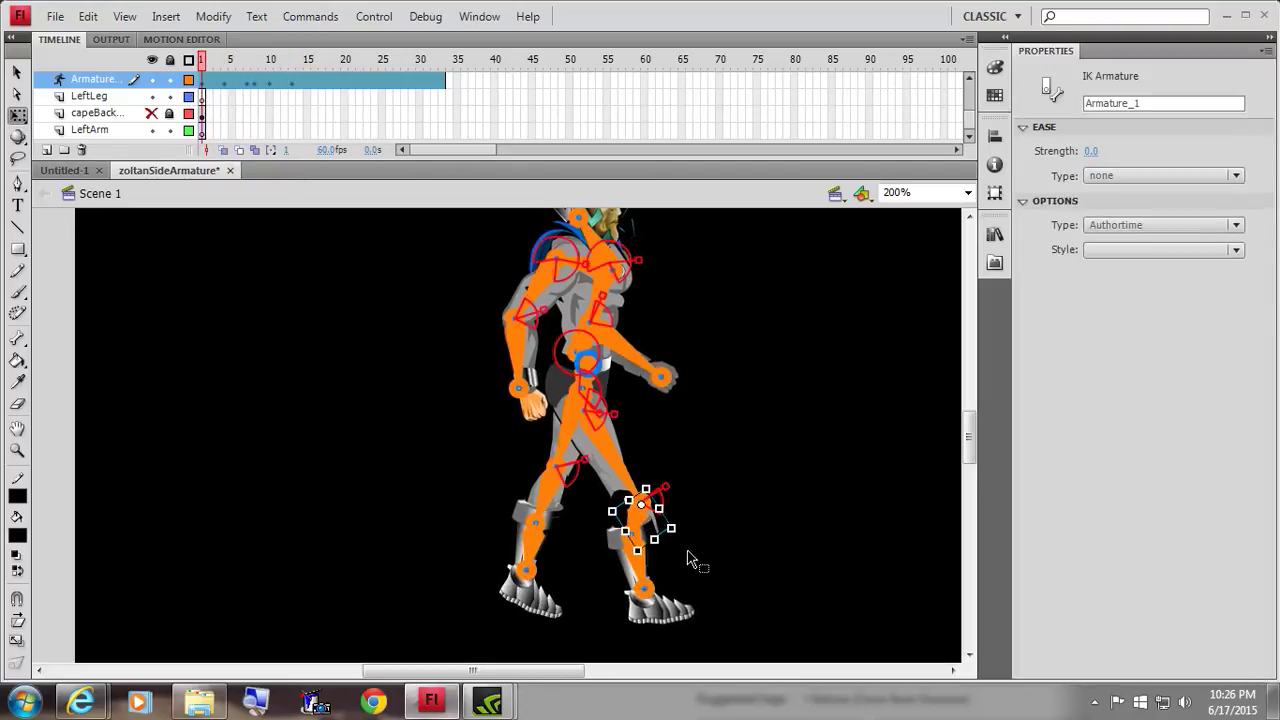
click(689, 552)
click(626, 497)
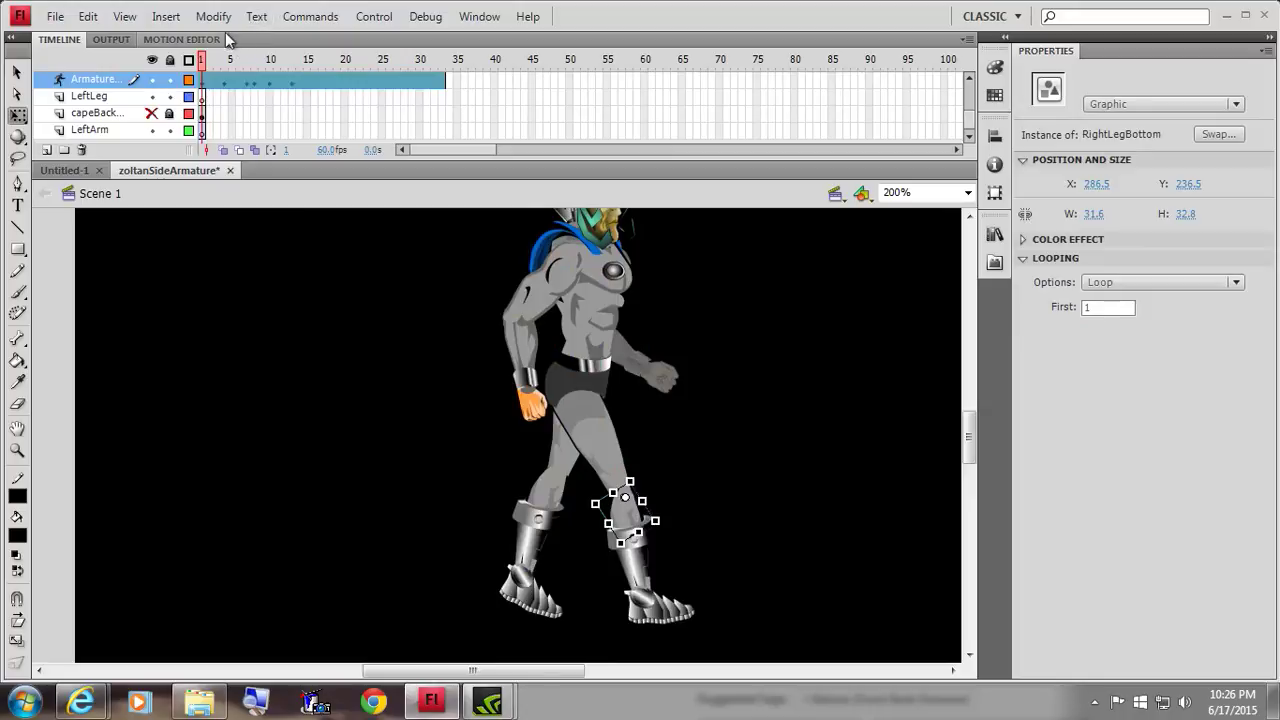
- At frame 13, lean the chest forward from the waist by rotating its bone
drag(203, 60, 294, 62)
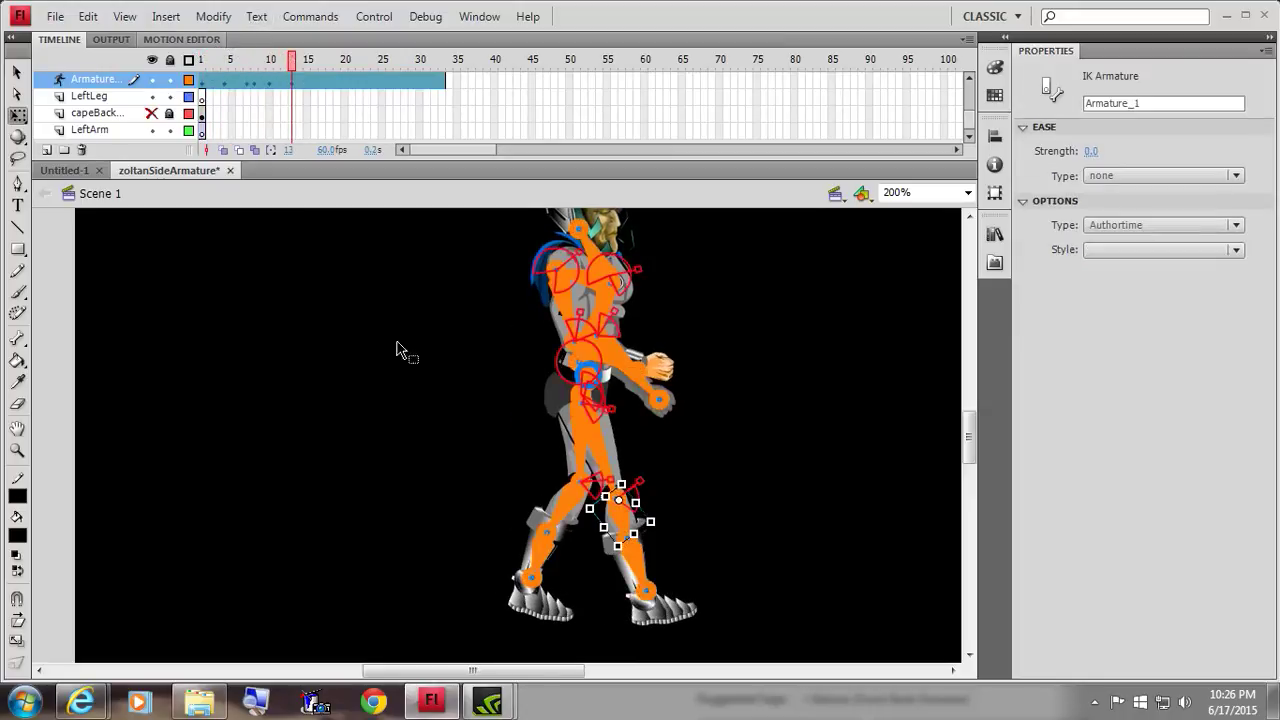
click(467, 455)
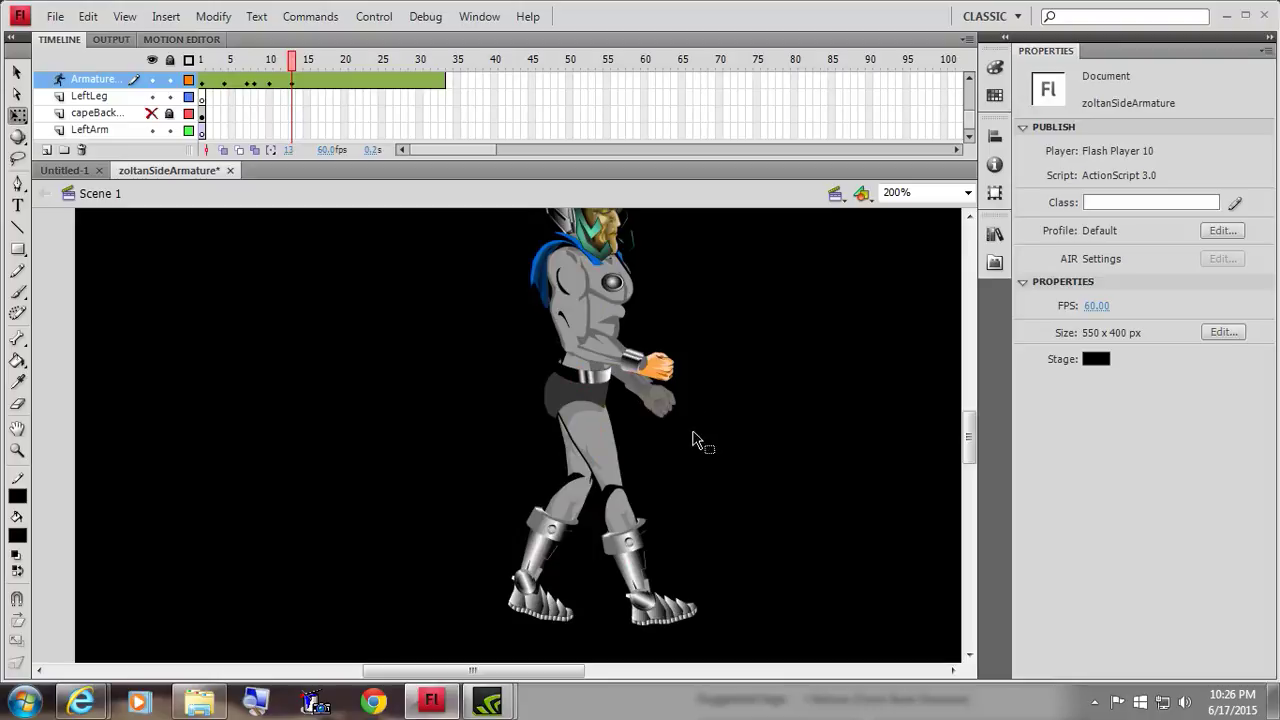
click(605, 328)
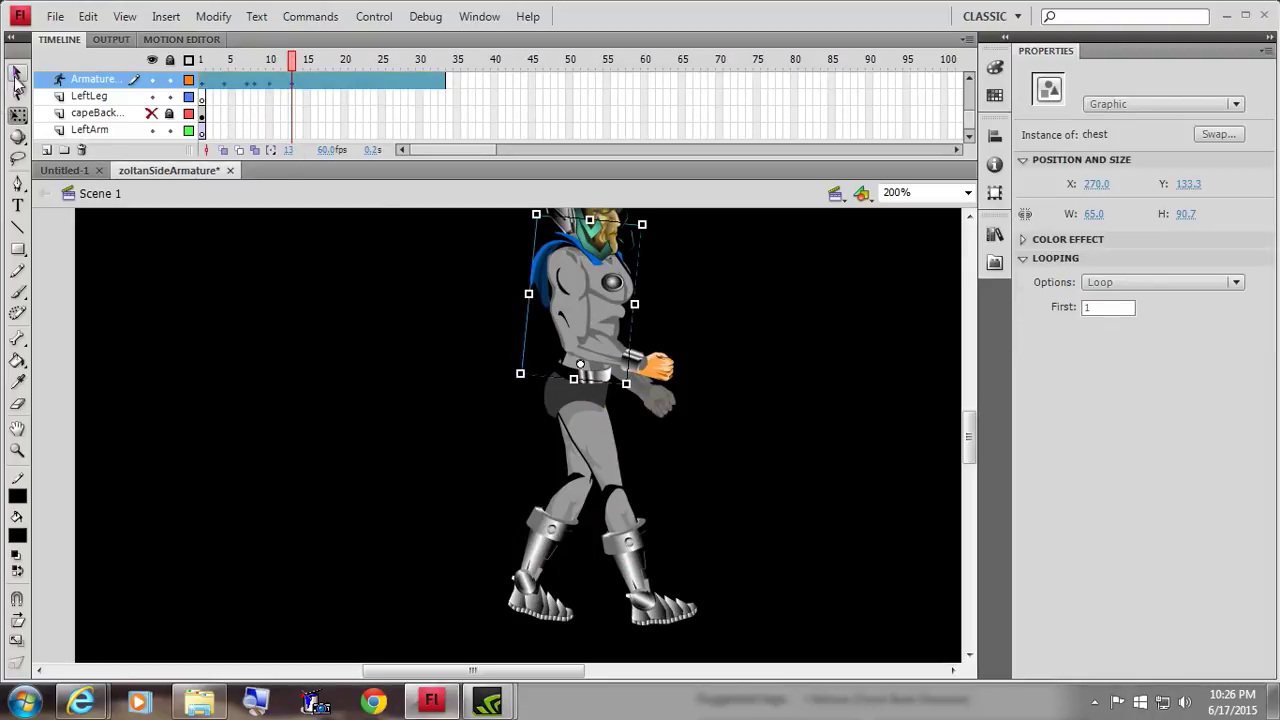
click(17, 73)
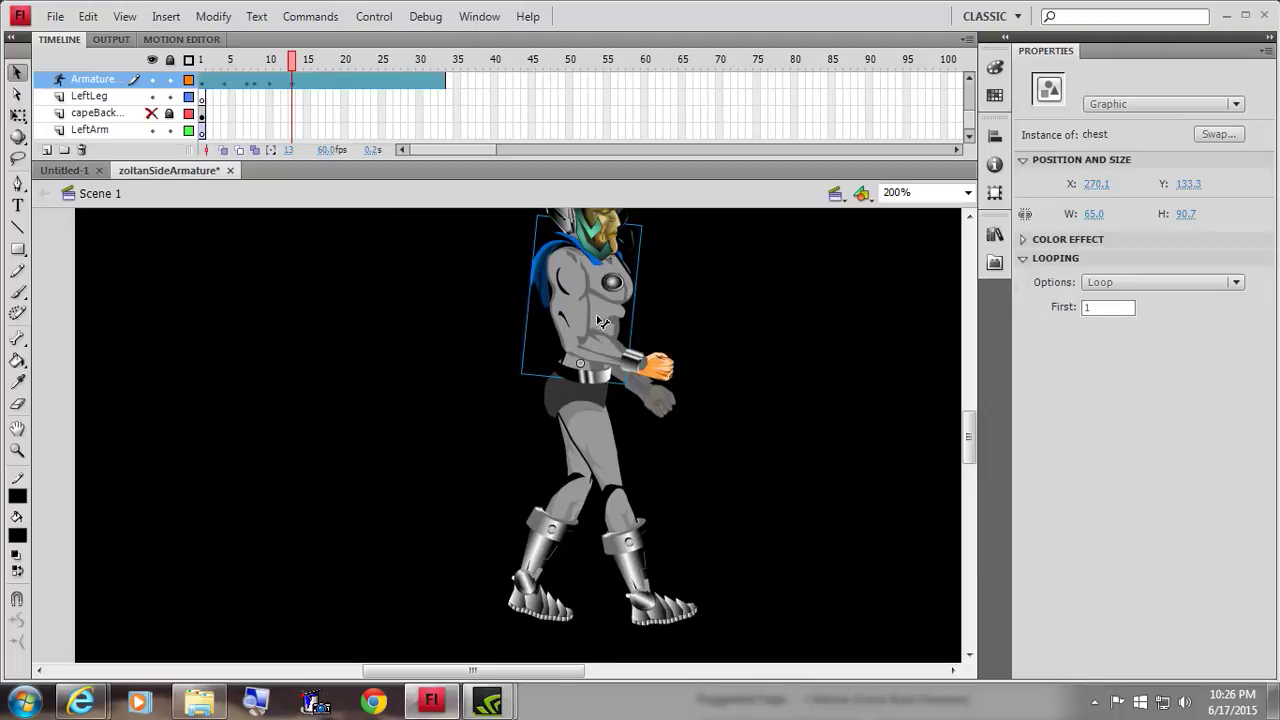
click(522, 374)
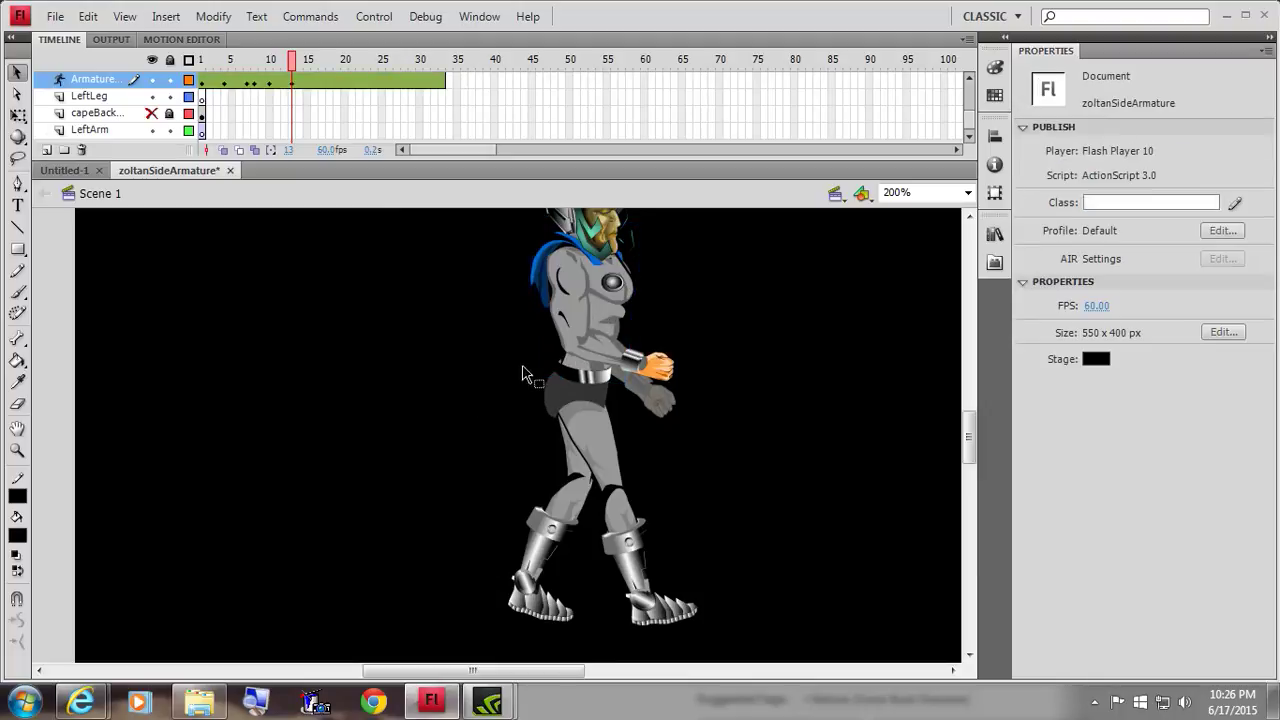
click(610, 306)
drag(600, 318, 612, 323)
- At frame 13, swing the near arm back so its hand reaches the hip and raise the far forearm forward
click(632, 412)
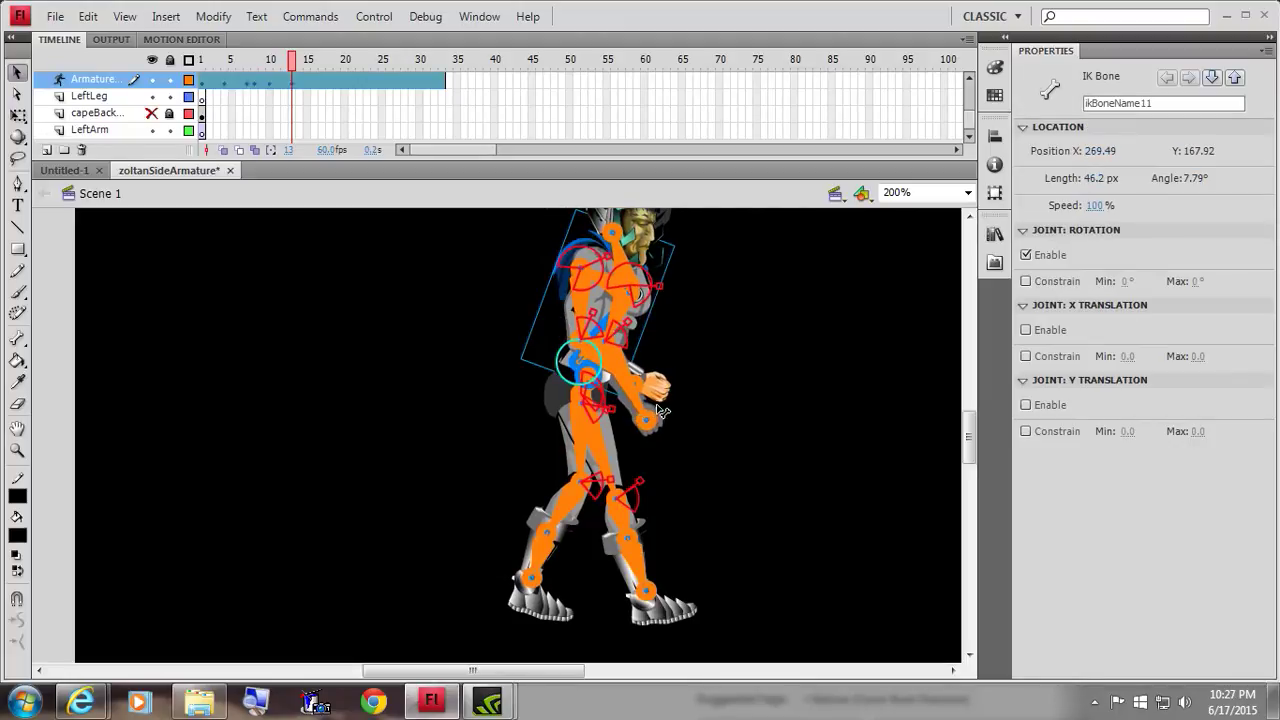
mouse_move(652, 395)
mouse_down()
mouse_move(615, 393)
mouse_move(682, 428)
mouse_move(672, 393)
mouse_up()
click(648, 418)
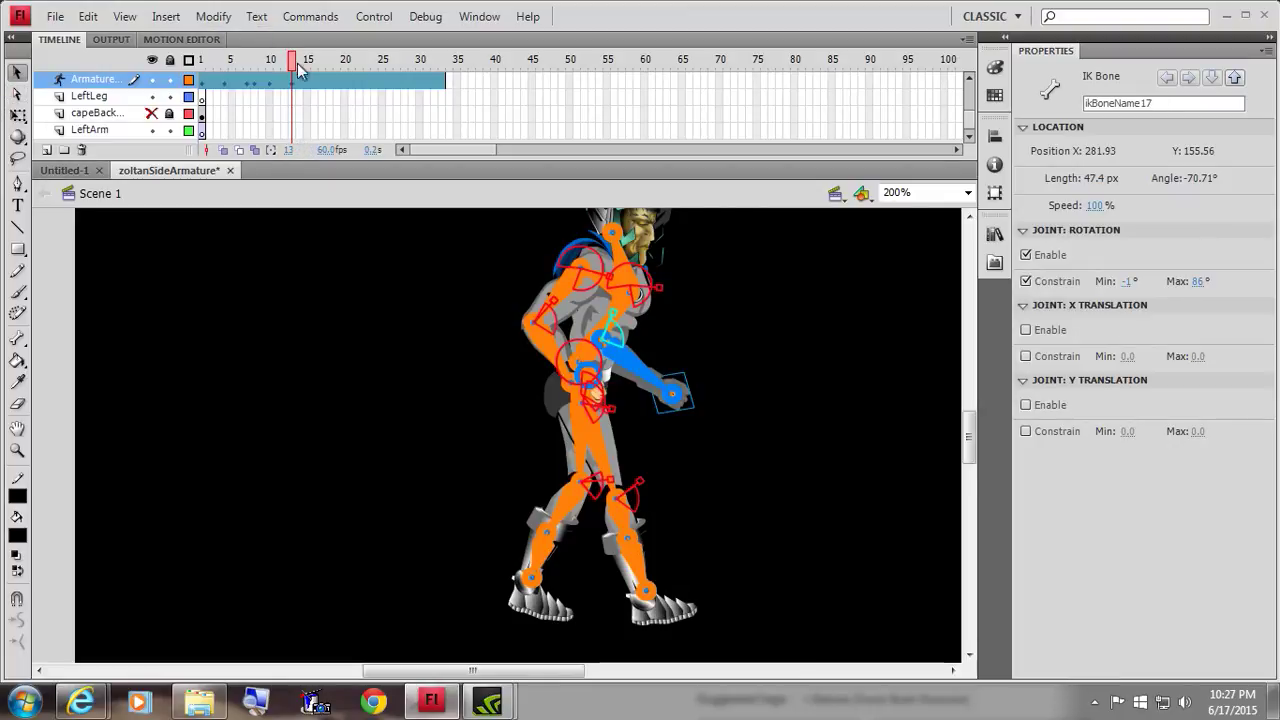
- At frame 8, nudge RightLegBottom up and back to the knee and lower the leftLegTop thigh slightly with Free Transform
drag(291, 58, 256, 40)
click(254, 80)
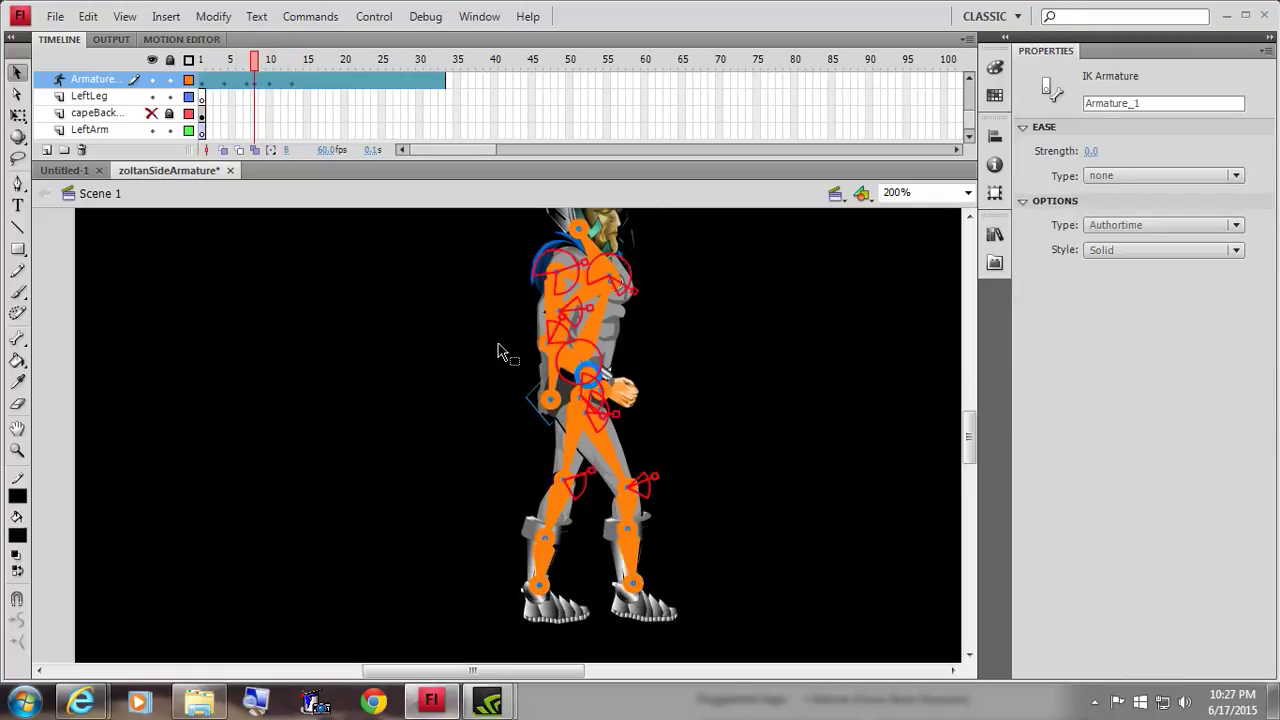
click(519, 466)
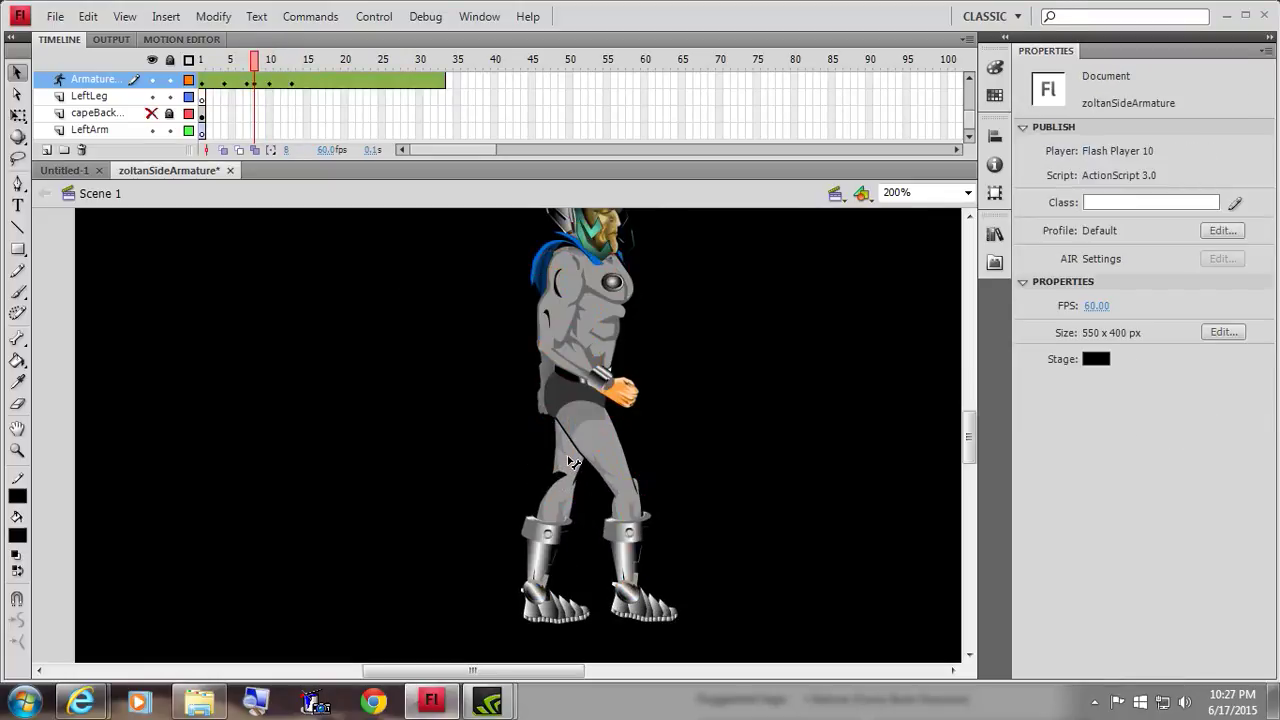
click(567, 455)
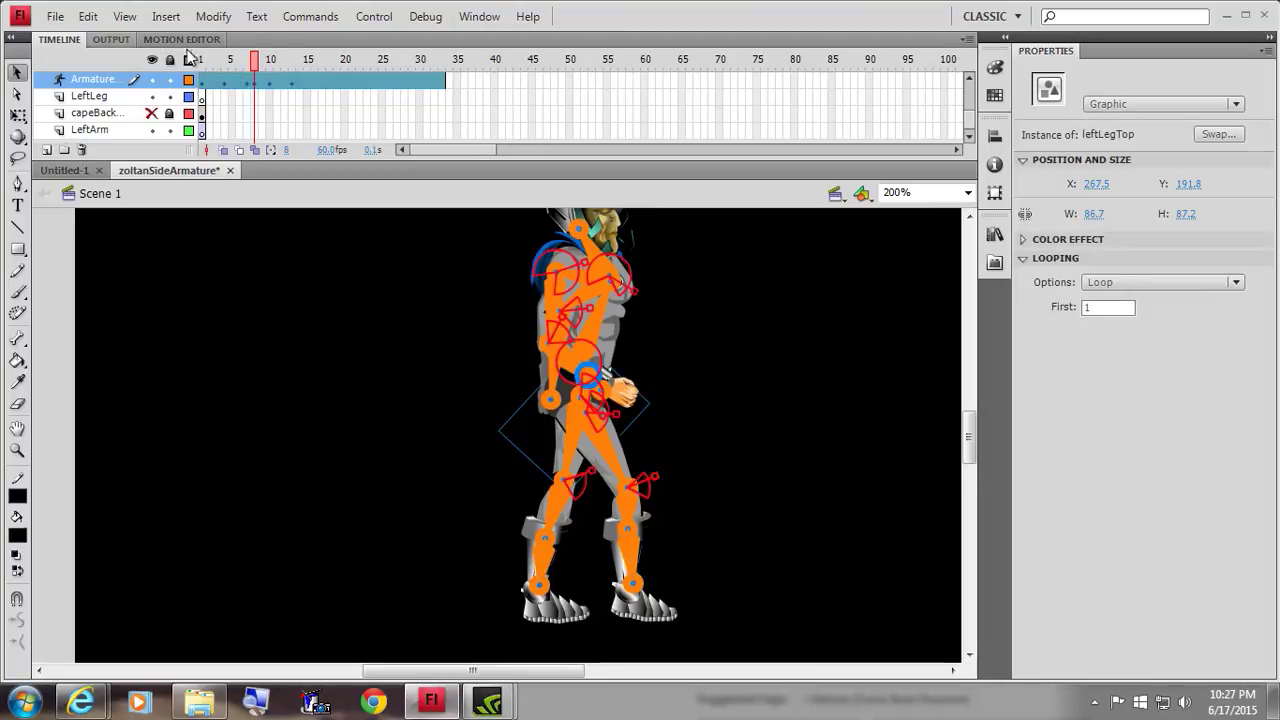
click(398, 368)
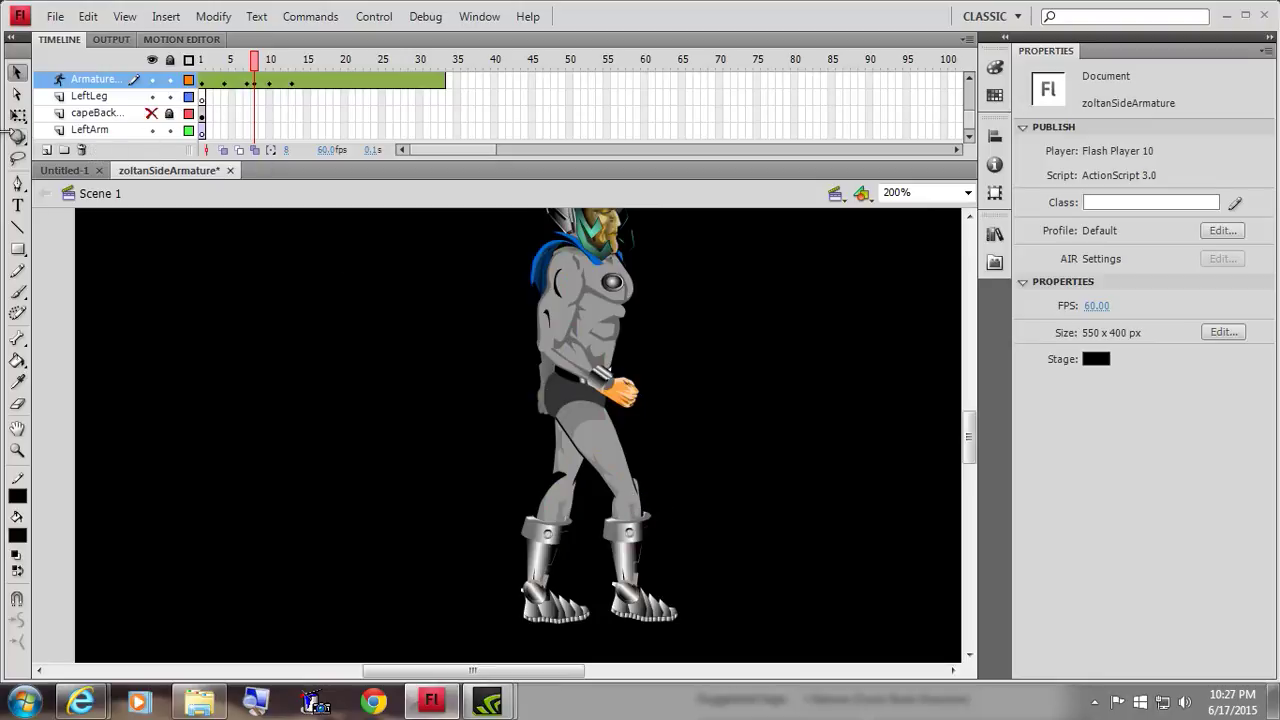
click(18, 116)
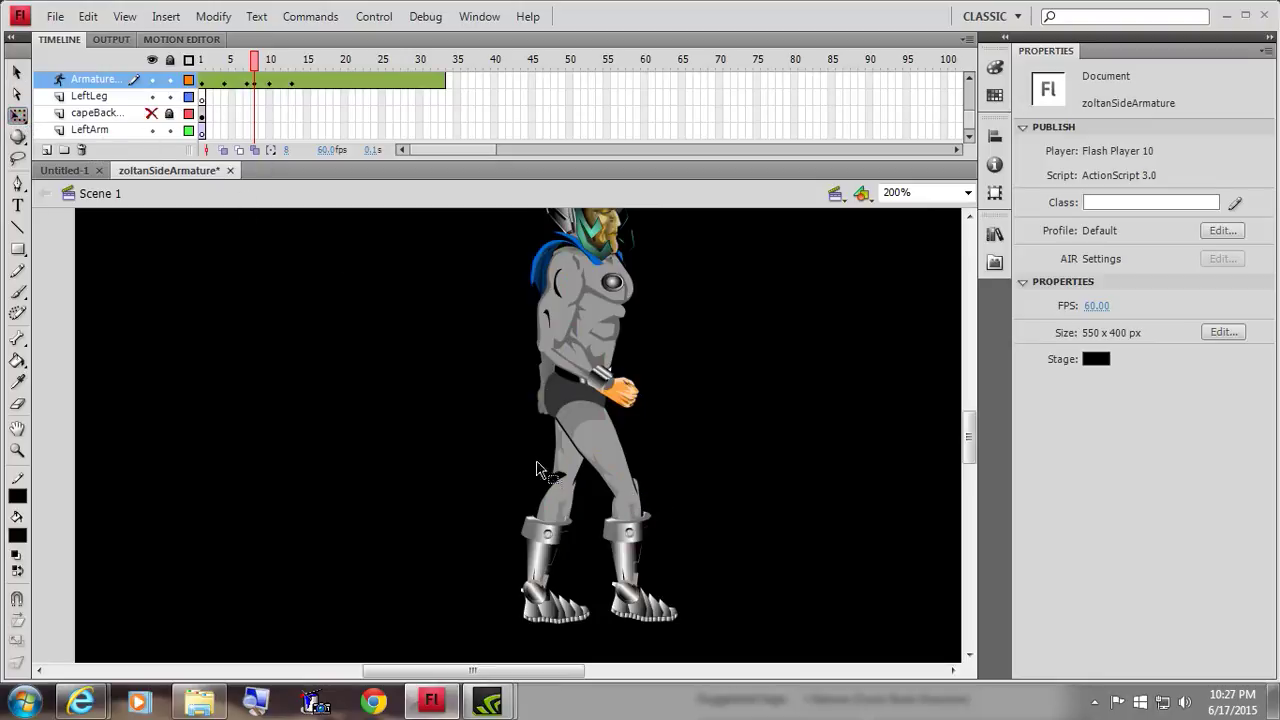
click(634, 506)
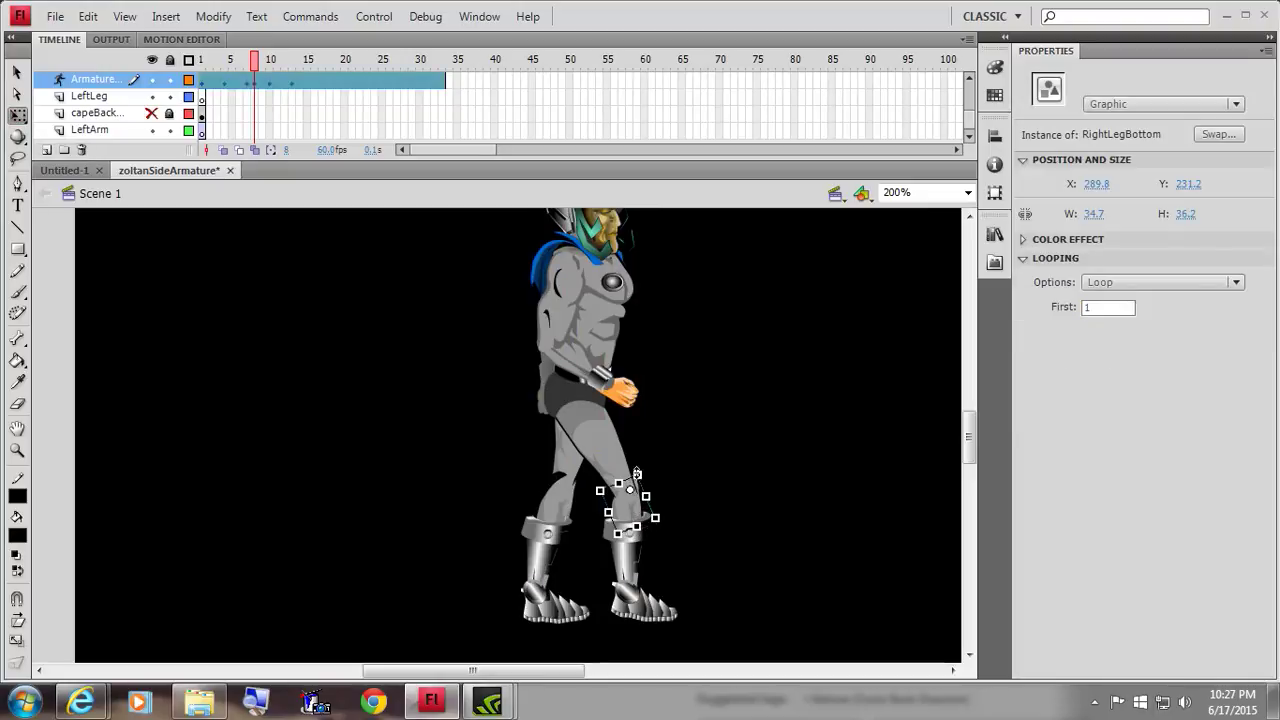
mouse_move(638, 514)
mouse_down()
mouse_move(655, 518)
mouse_move(629, 515)
mouse_up()
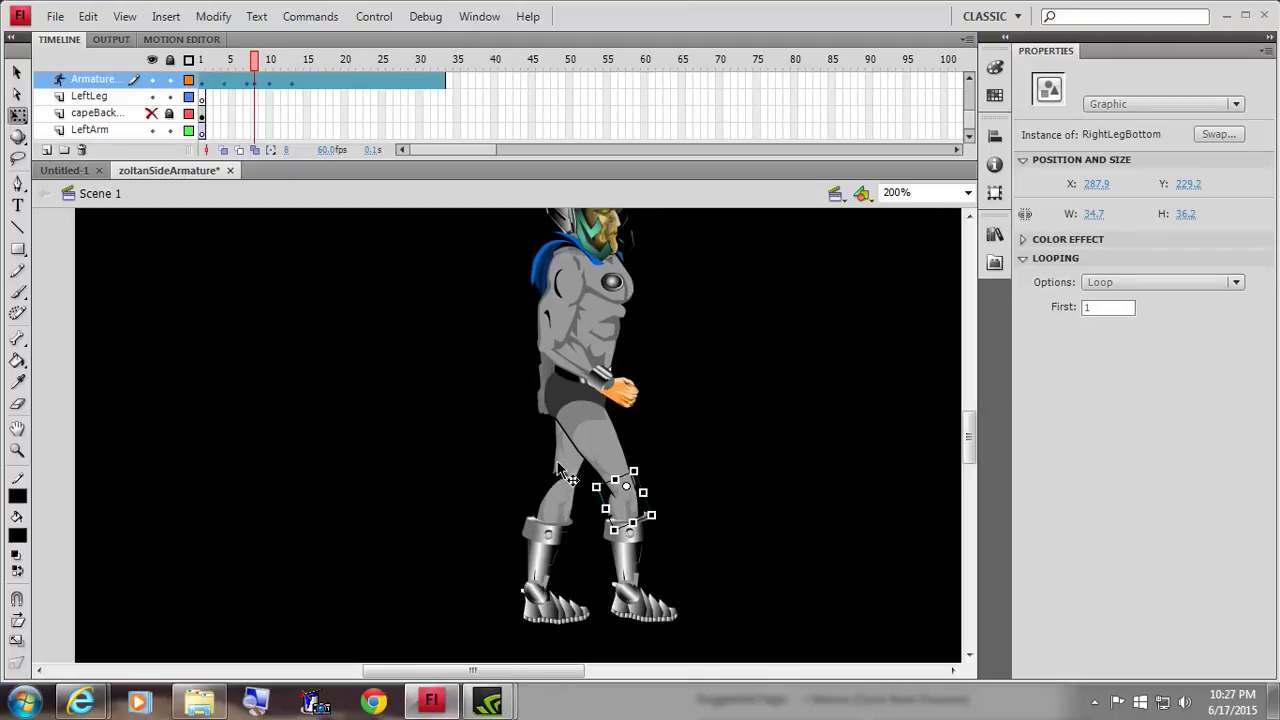
drag(572, 482, 578, 483)
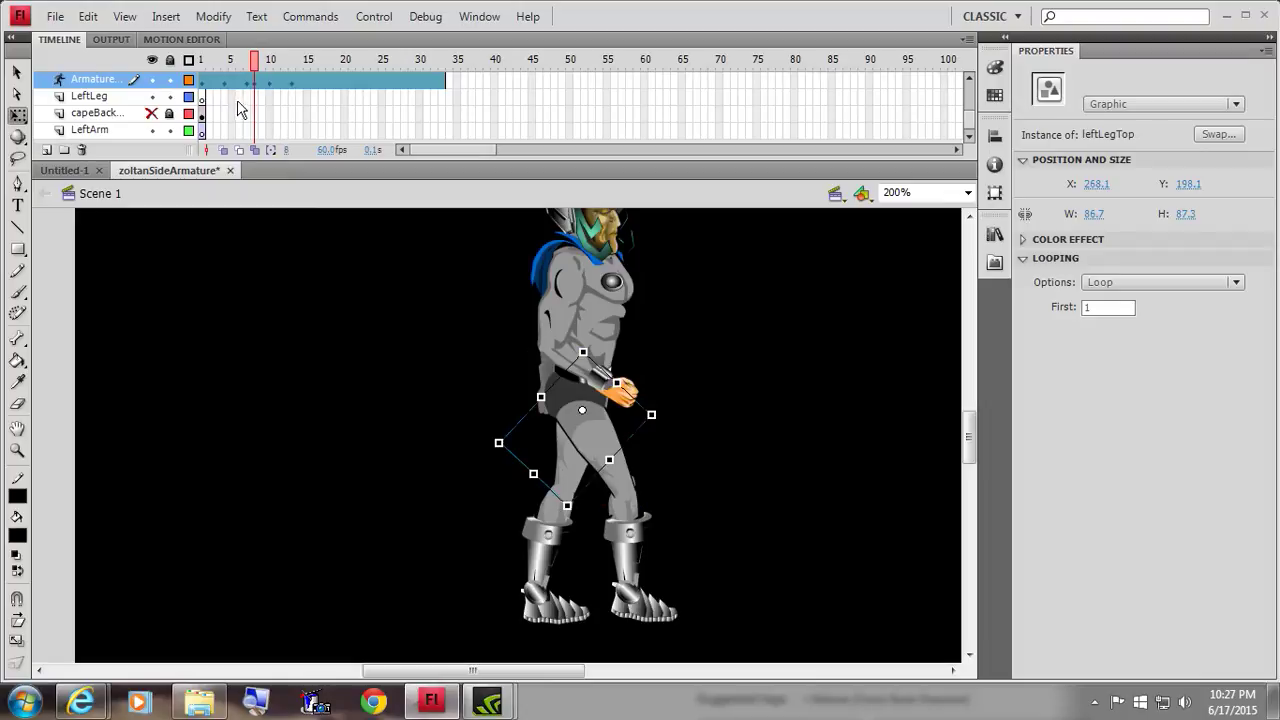
- Clear the armature poses at frames 4 and 7
drag(256, 64, 243, 66)
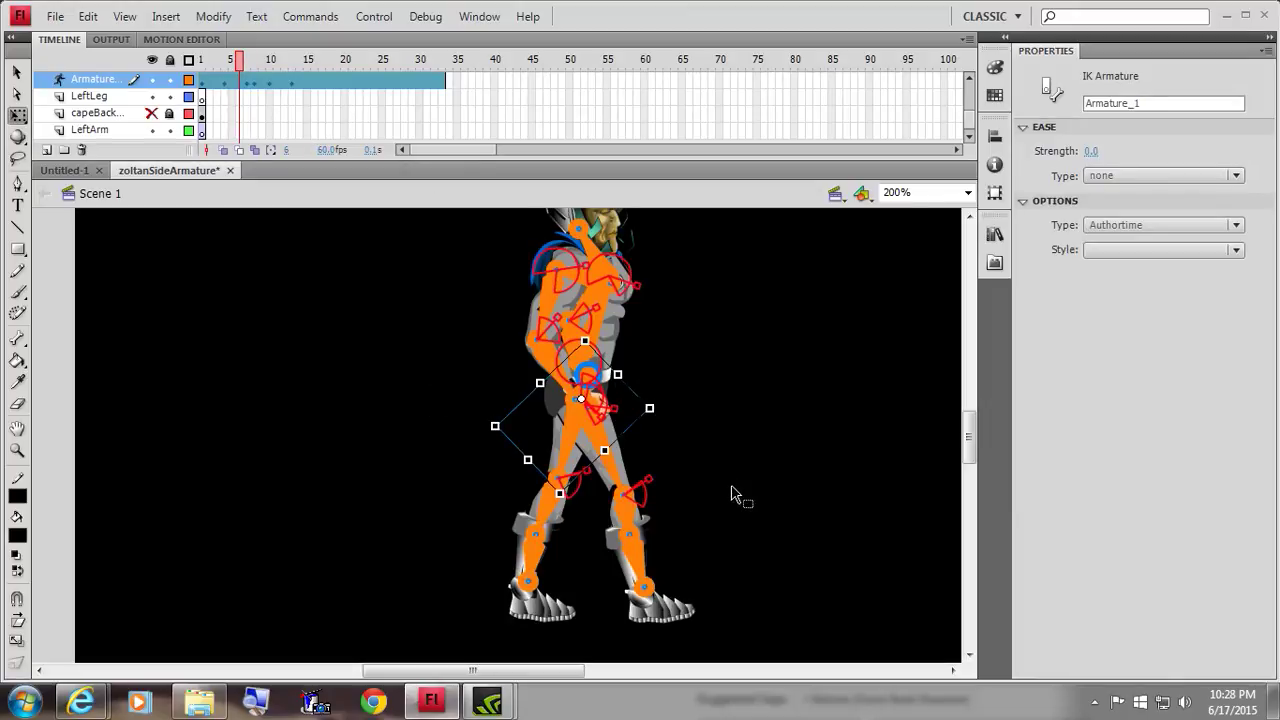
mouse_move(241, 66)
mouse_down()
mouse_move(200, 66)
mouse_move(297, 66)
mouse_move(198, 100)
mouse_move(272, 66)
mouse_move(248, 86)
mouse_up()
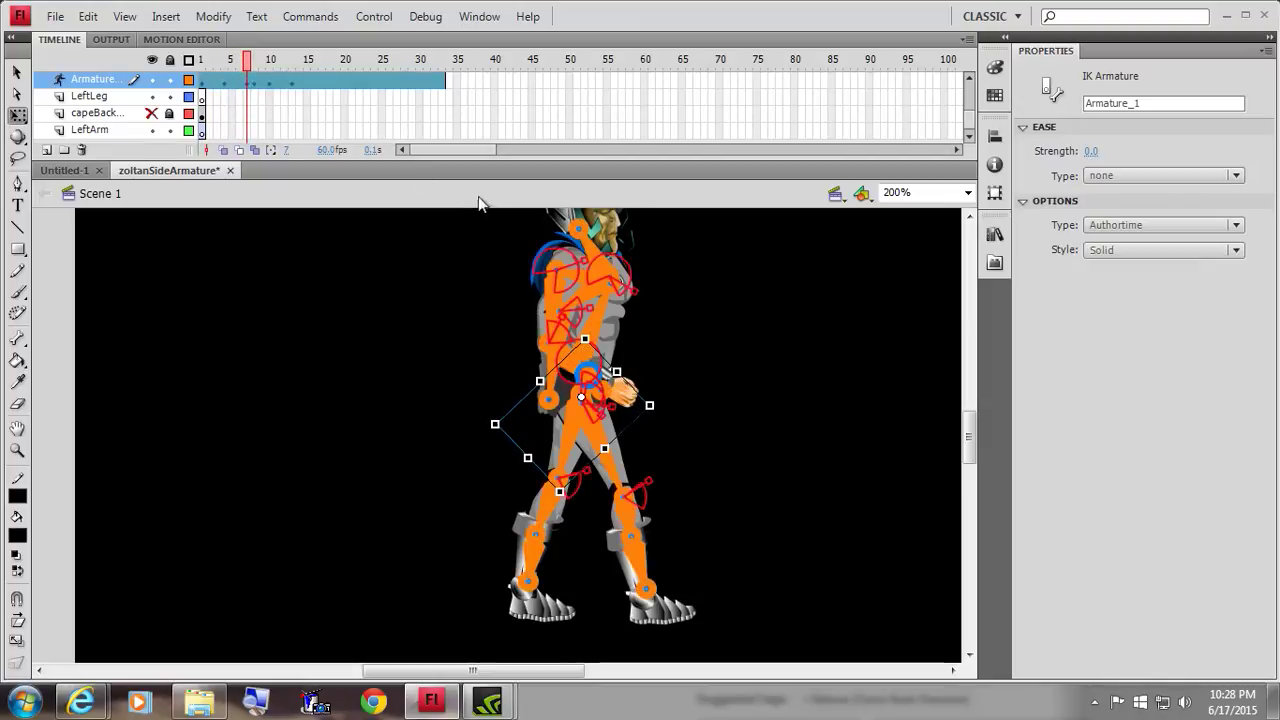
click(225, 84)
right_click(226, 89)
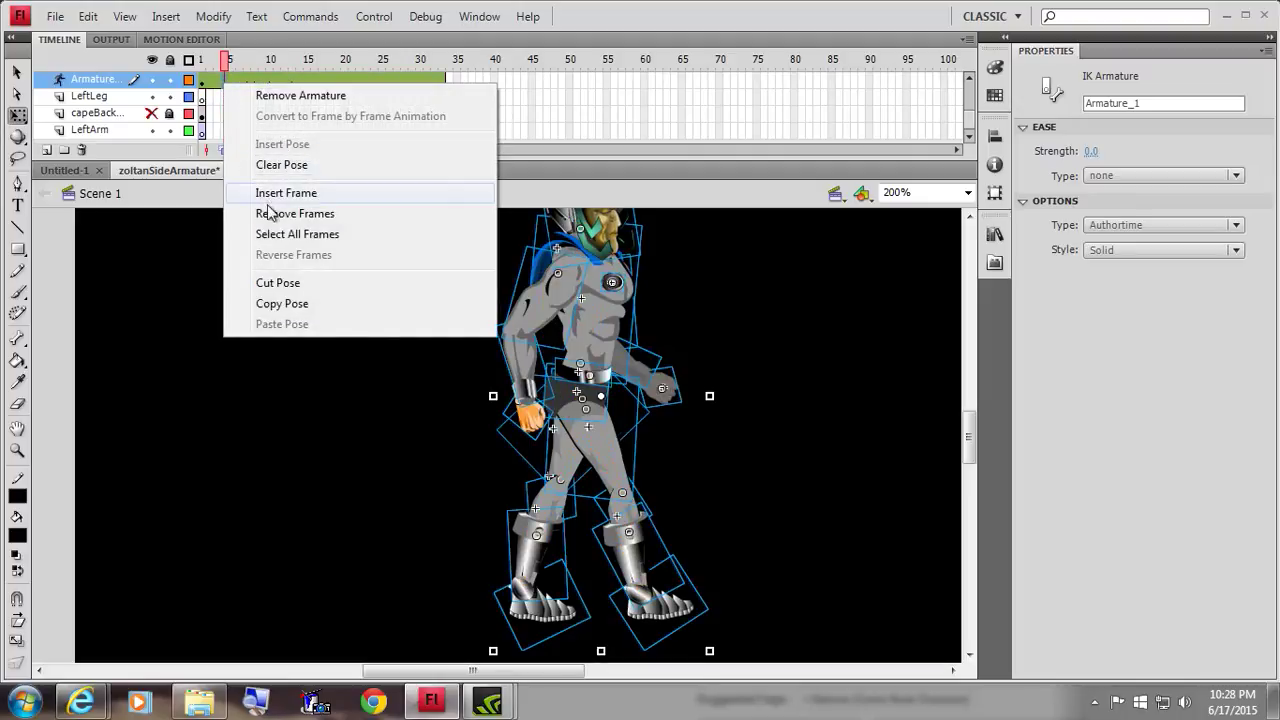
click(292, 165)
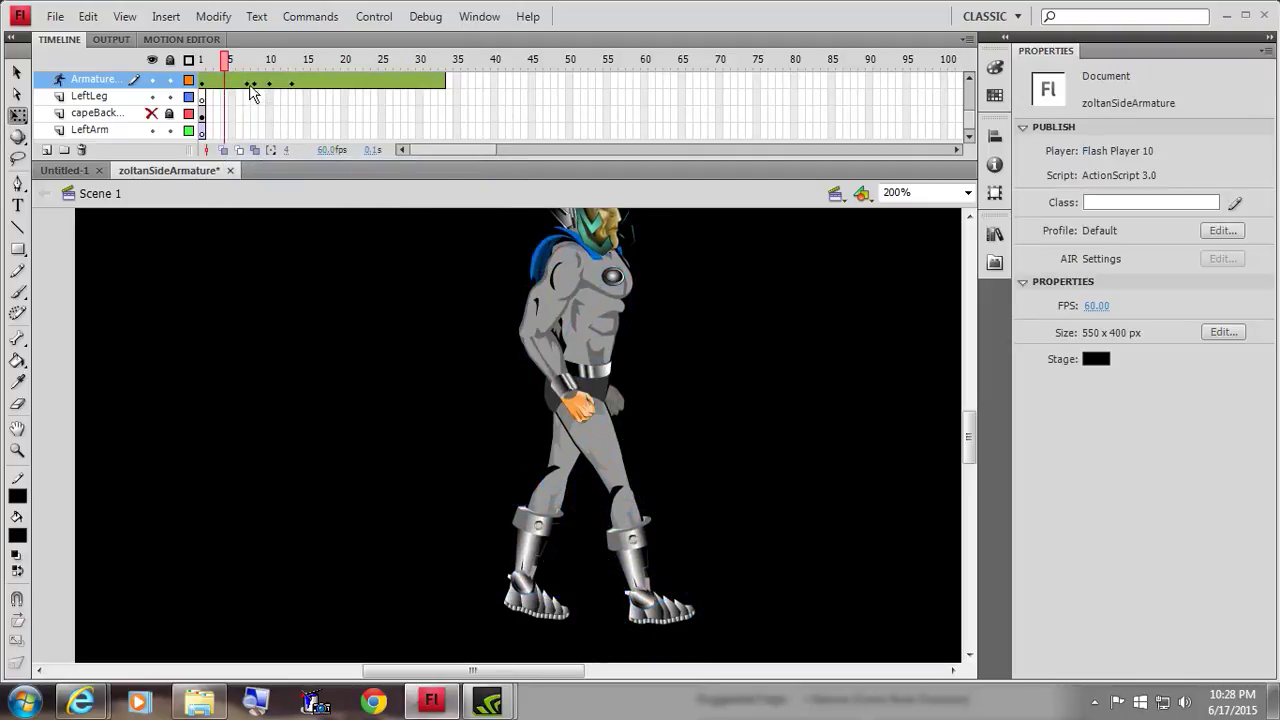
click(247, 84)
right_click(247, 87)
click(280, 163)
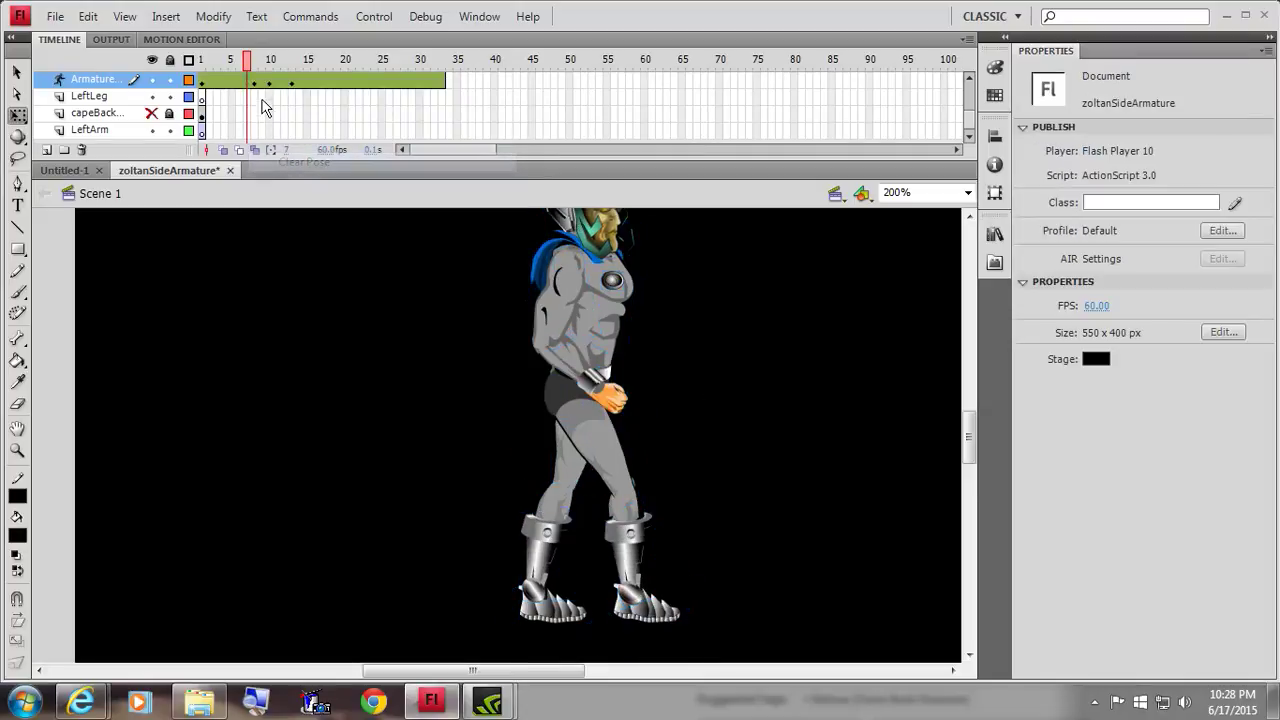
- Clear the armature poses at frames 8, 10 and 13
click(256, 84)
right_click(257, 88)
click(300, 164)
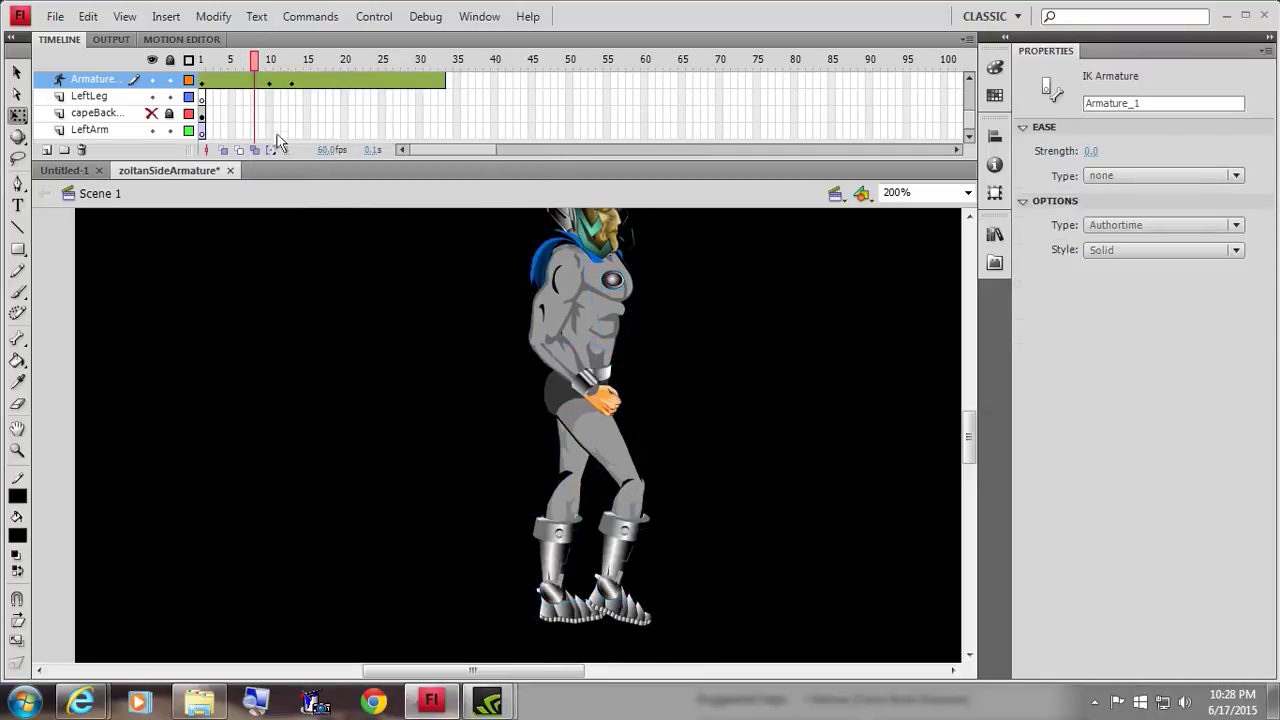
click(269, 84)
right_click(269, 88)
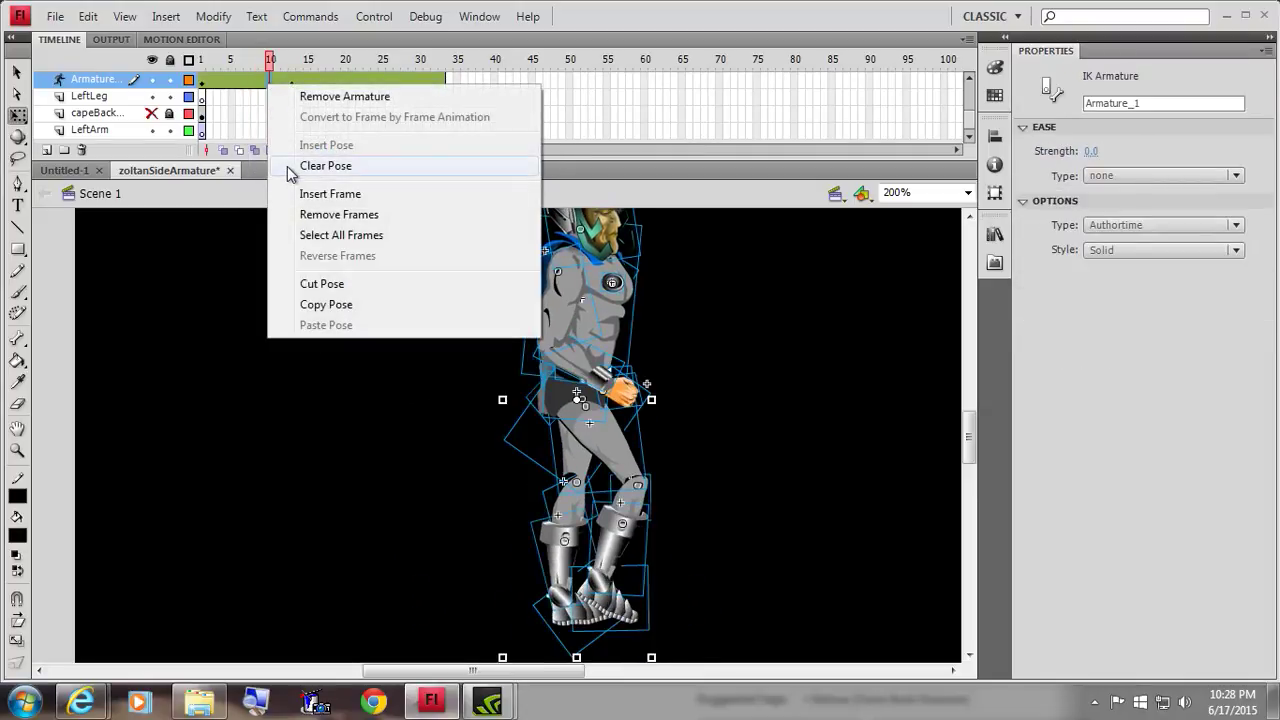
click(289, 165)
click(292, 80)
right_click(291, 78)
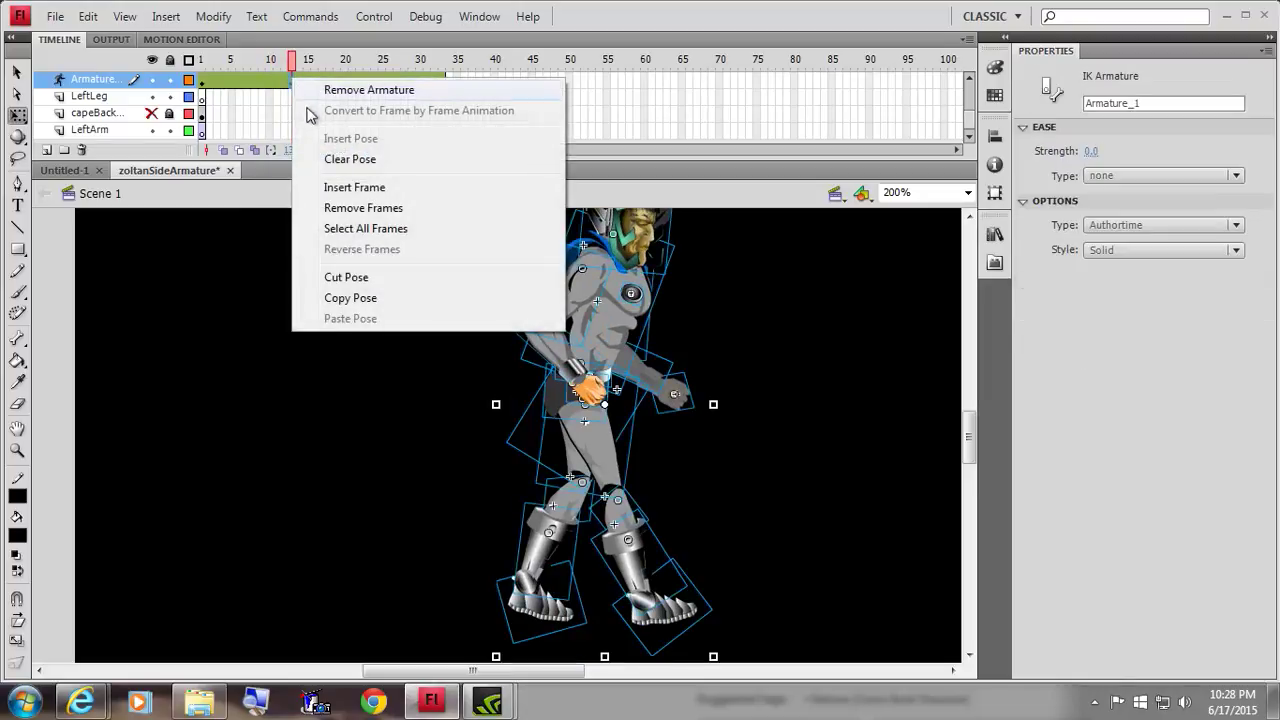
click(316, 157)
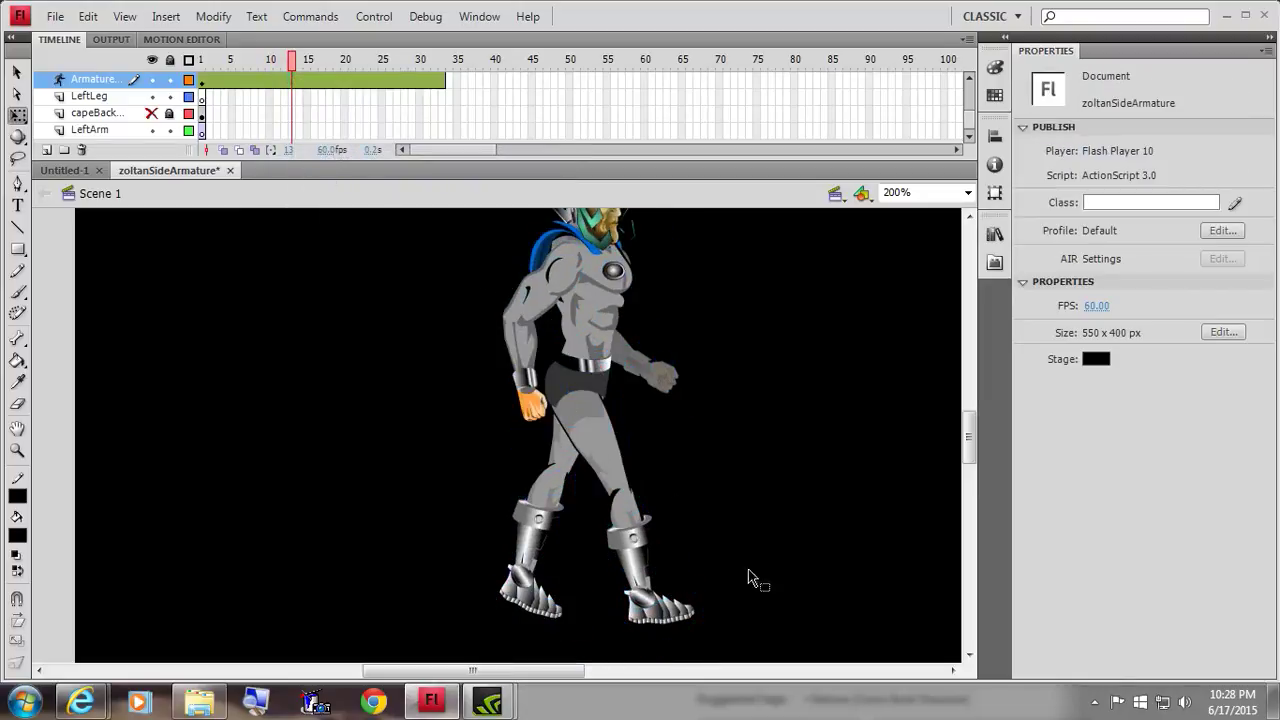
- At frame 13, shift the lower parts of the front and rear legs slightly up toward the knees with Free Transform
drag(730, 501, 620, 651)
click(640, 578)
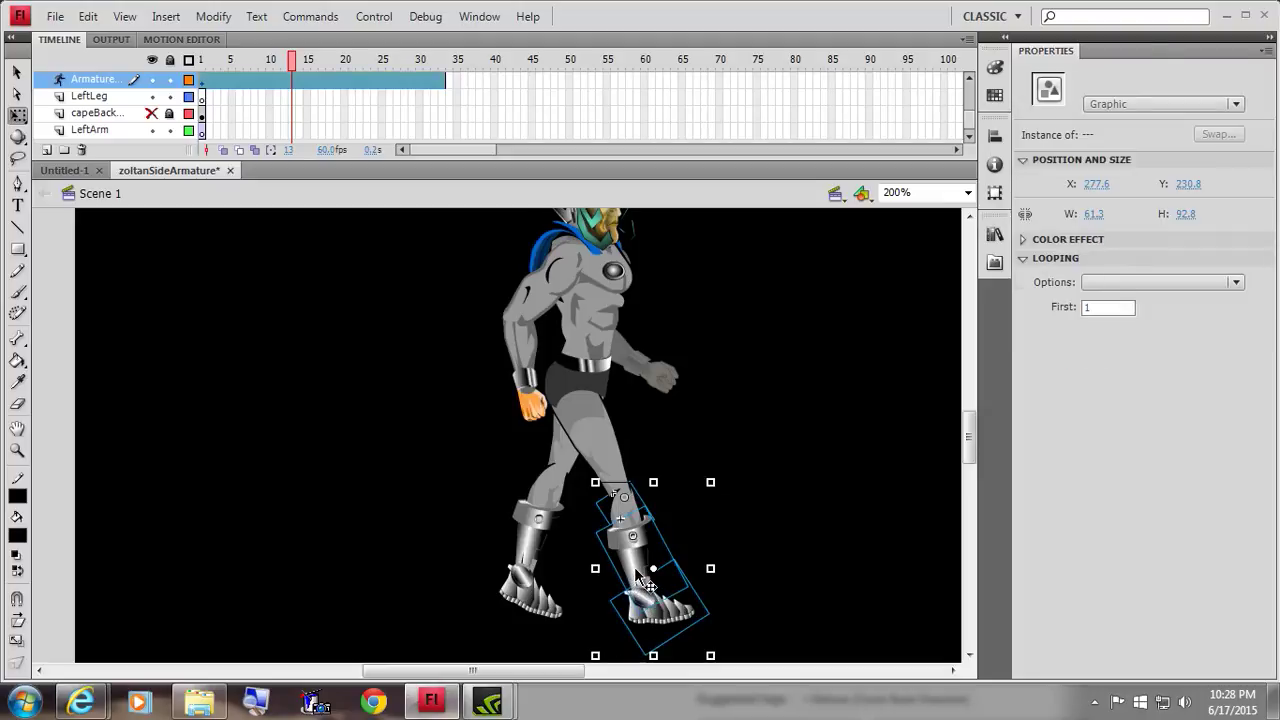
drag(639, 573, 640, 570)
drag(460, 474, 564, 646)
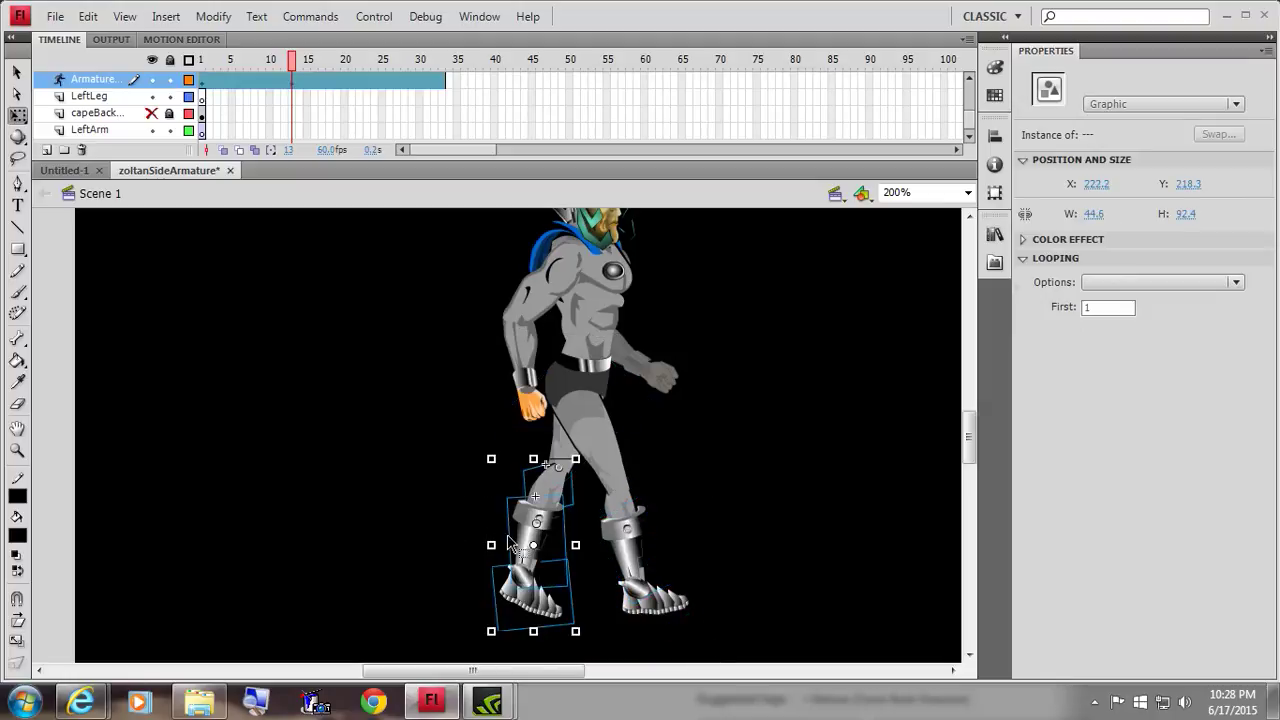
drag(515, 529, 520, 524)
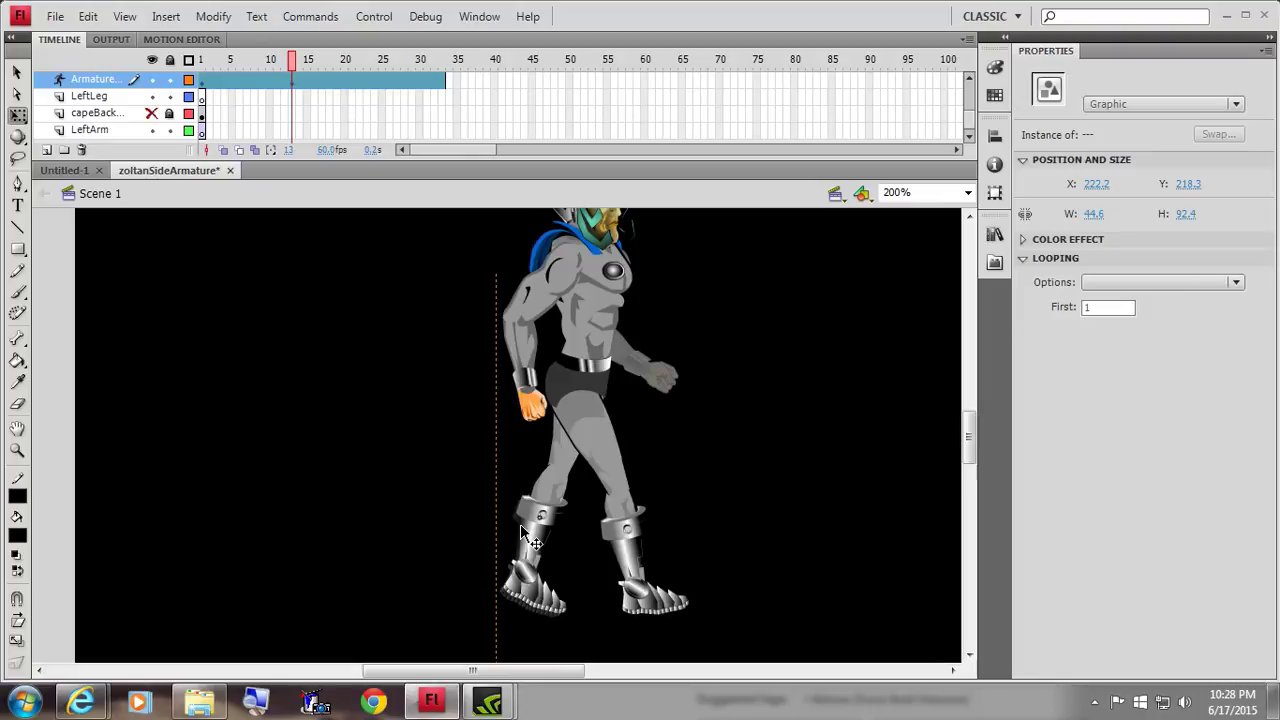
click(424, 532)
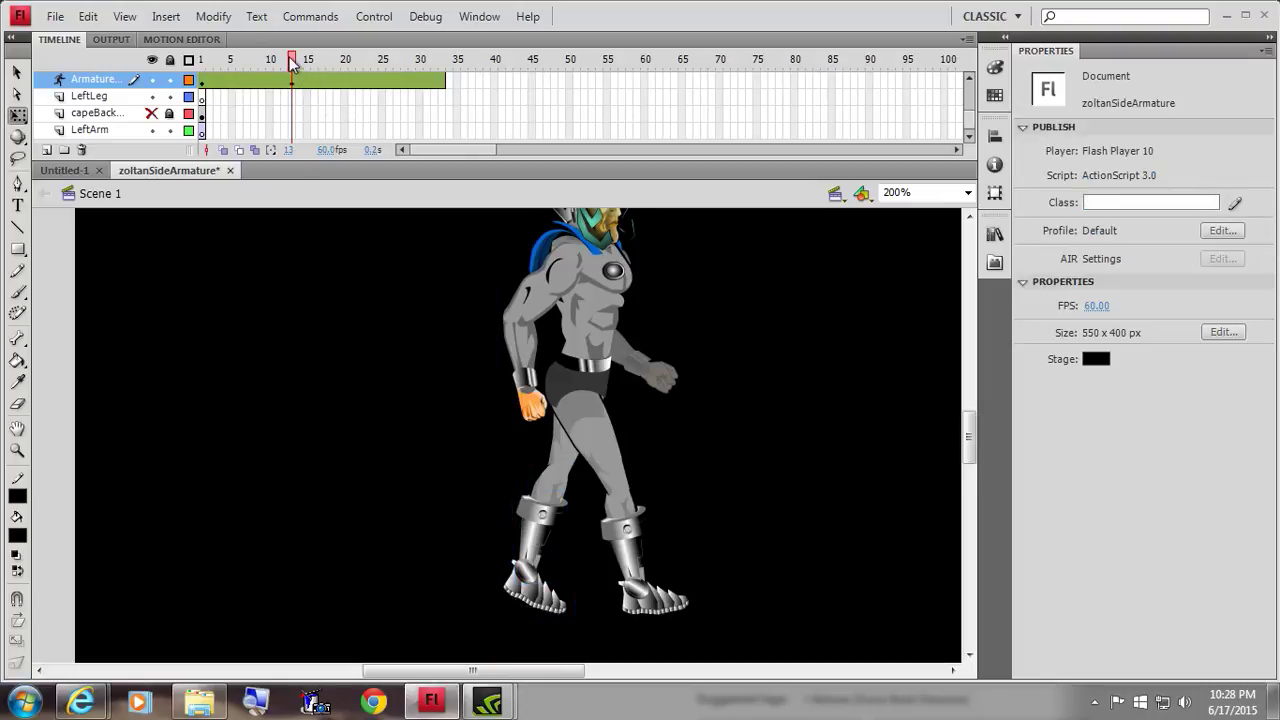
- At frame 1, move the lower parts of the front and rear legs slightly up to meet the knees with Free Transform
key(Return)
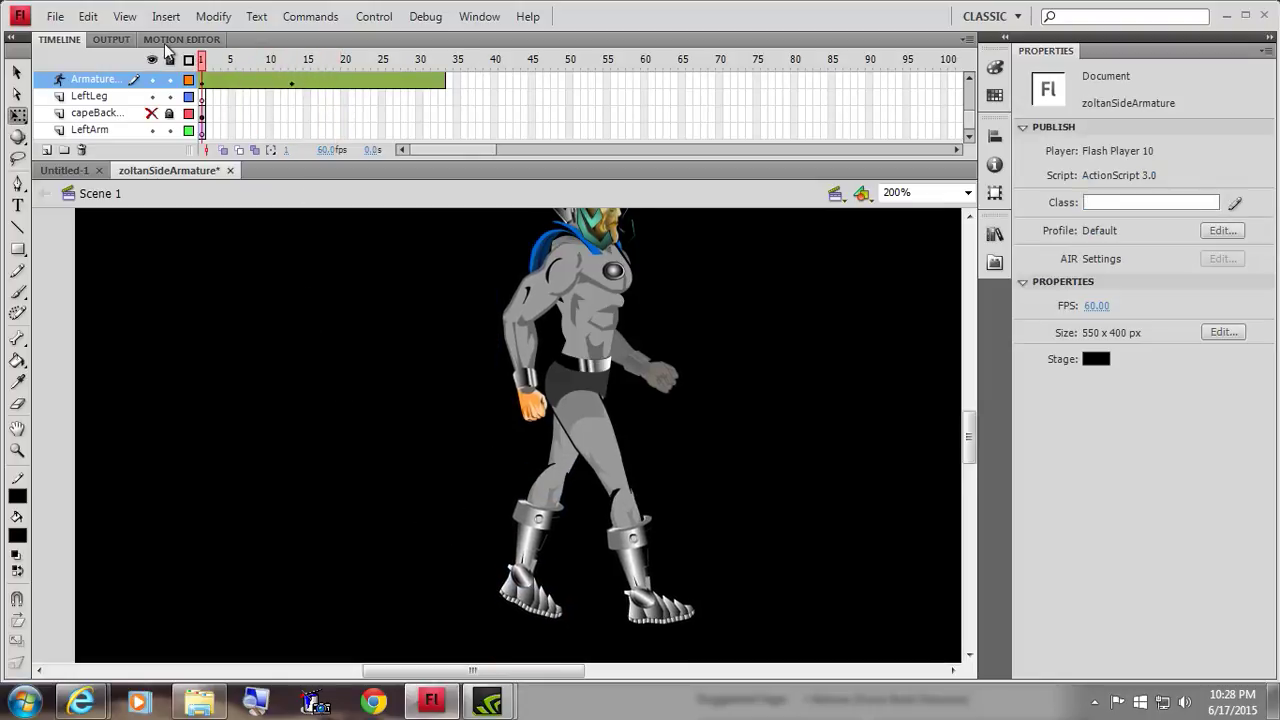
key(Return)
drag(690, 514, 606, 658)
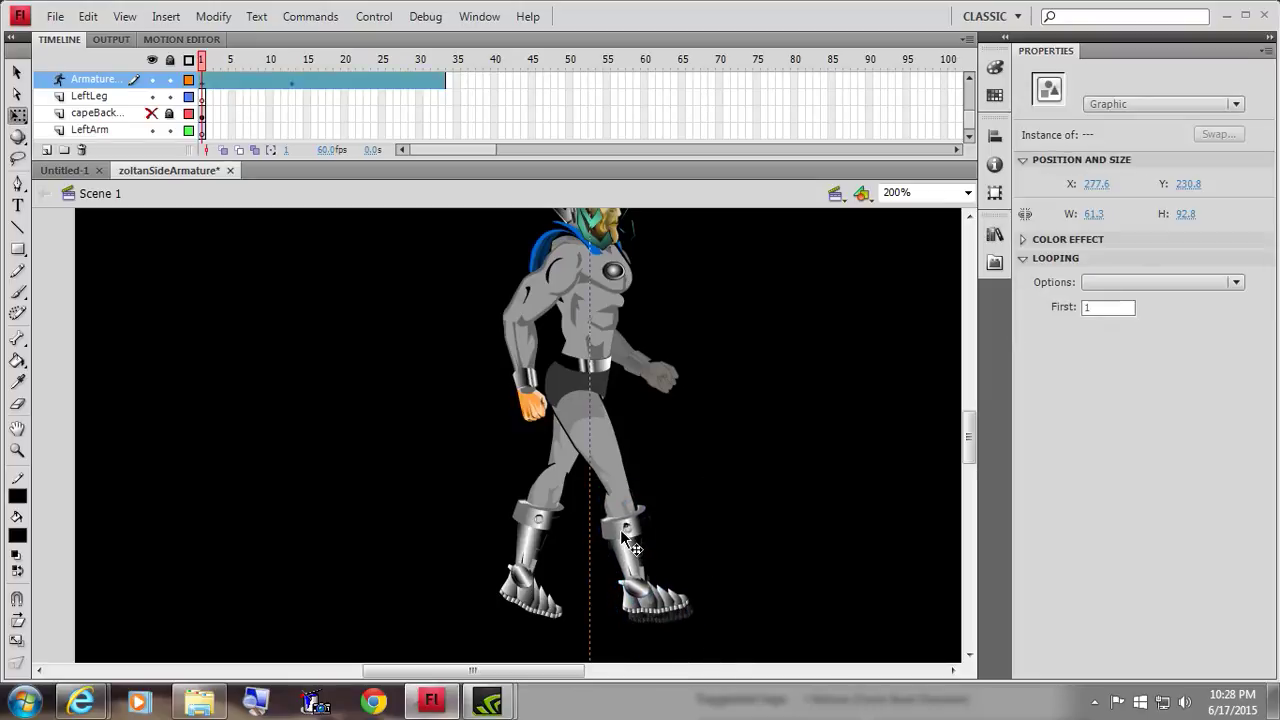
click(620, 529)
drag(456, 477, 548, 640)
drag(540, 535, 534, 515)
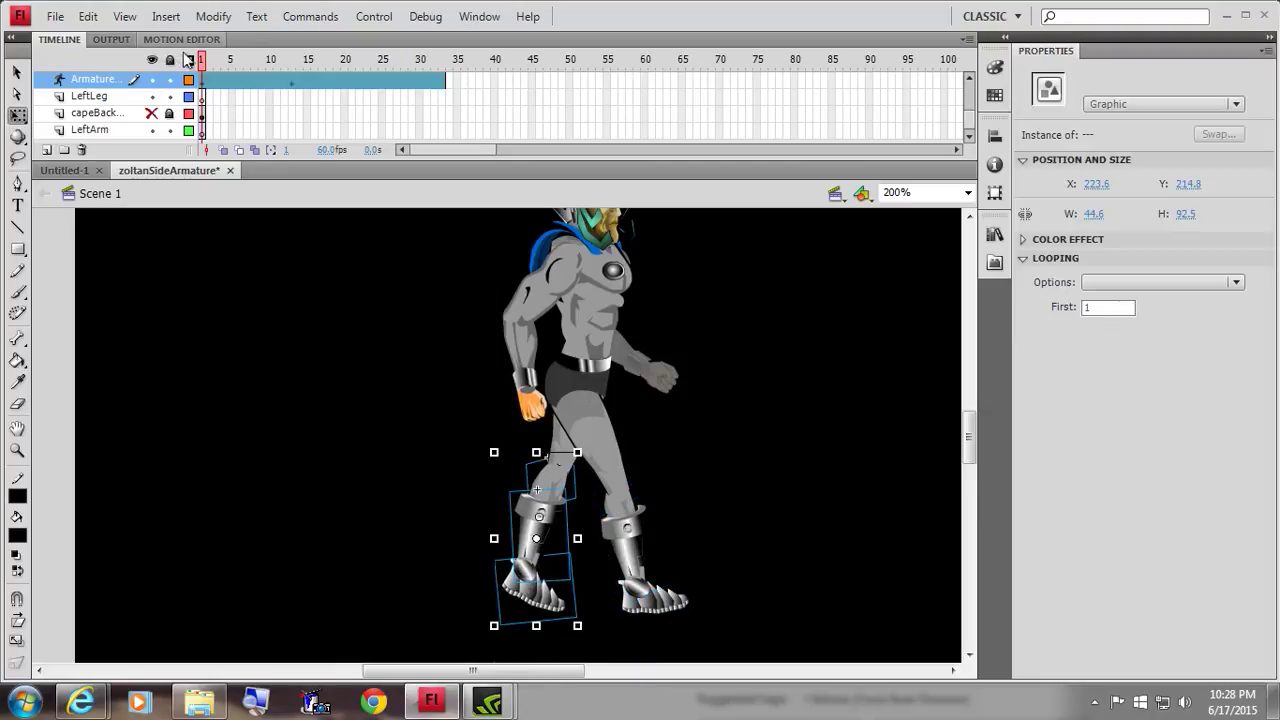
- Clear the armature pose at frame 13 and deselect the armature
drag(210, 65, 288, 39)
double_click(288, 40)
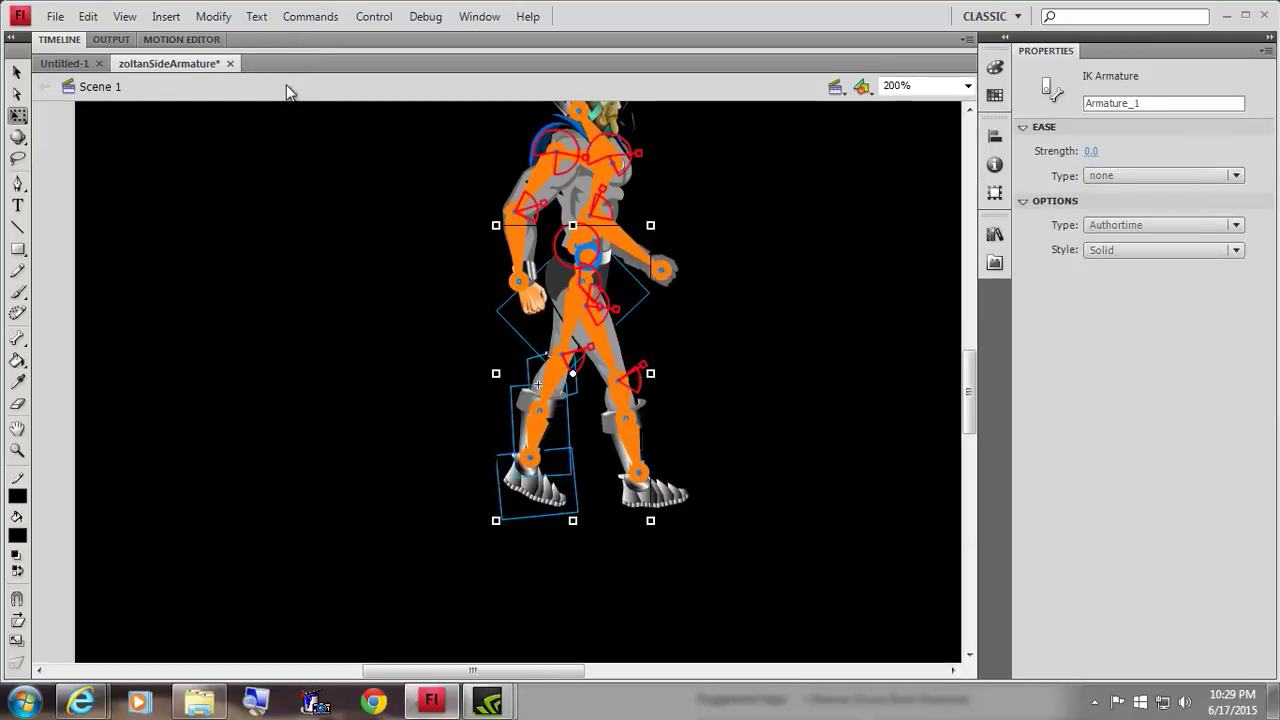
double_click(281, 40)
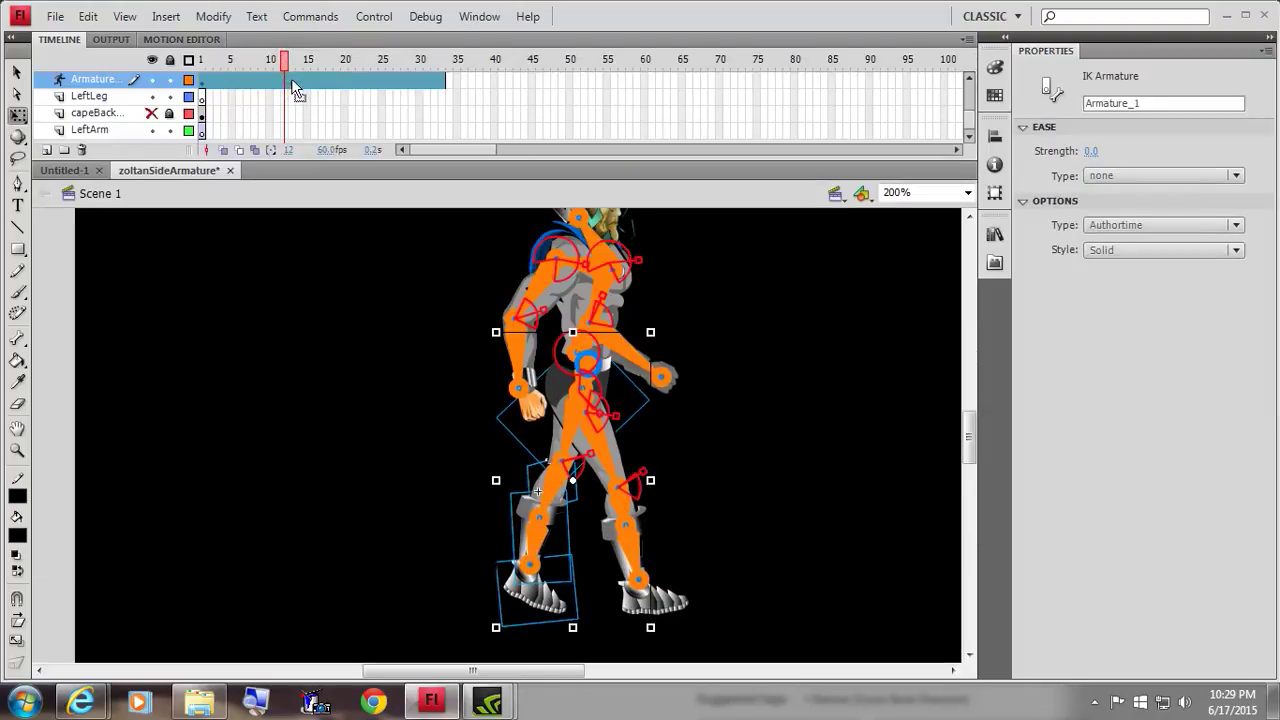
click(291, 80)
right_click(291, 84)
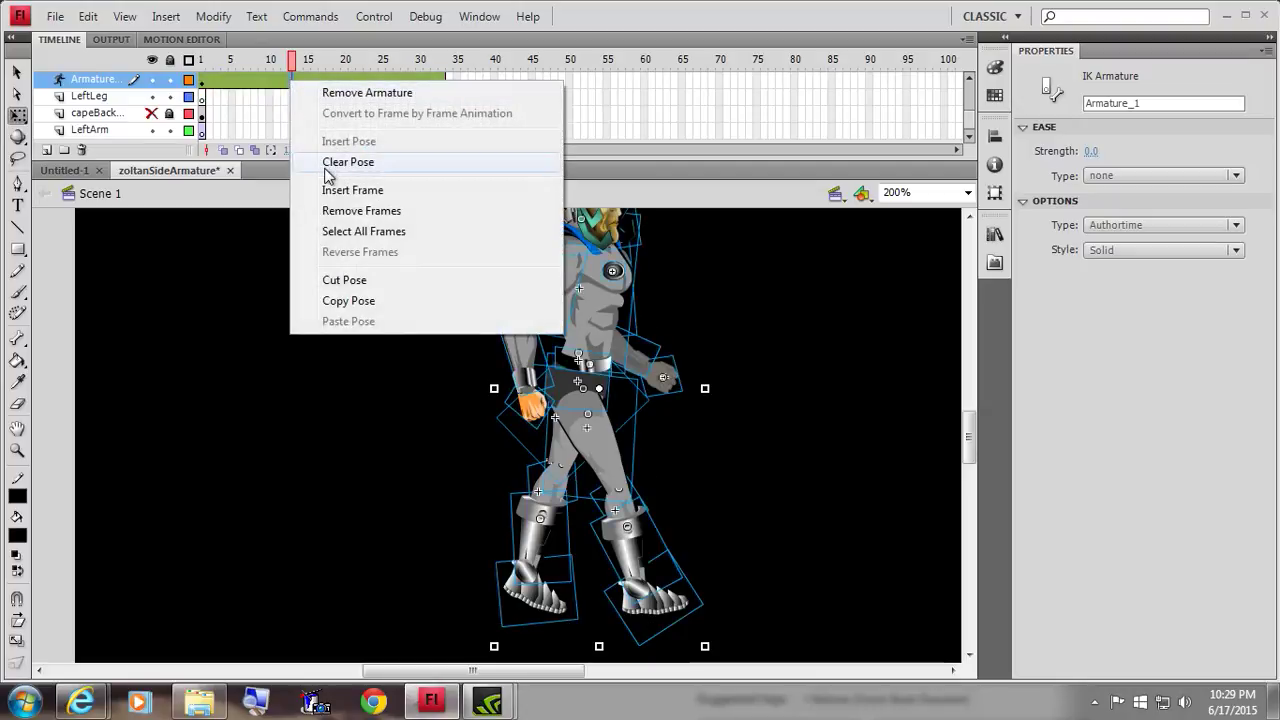
click(325, 168)
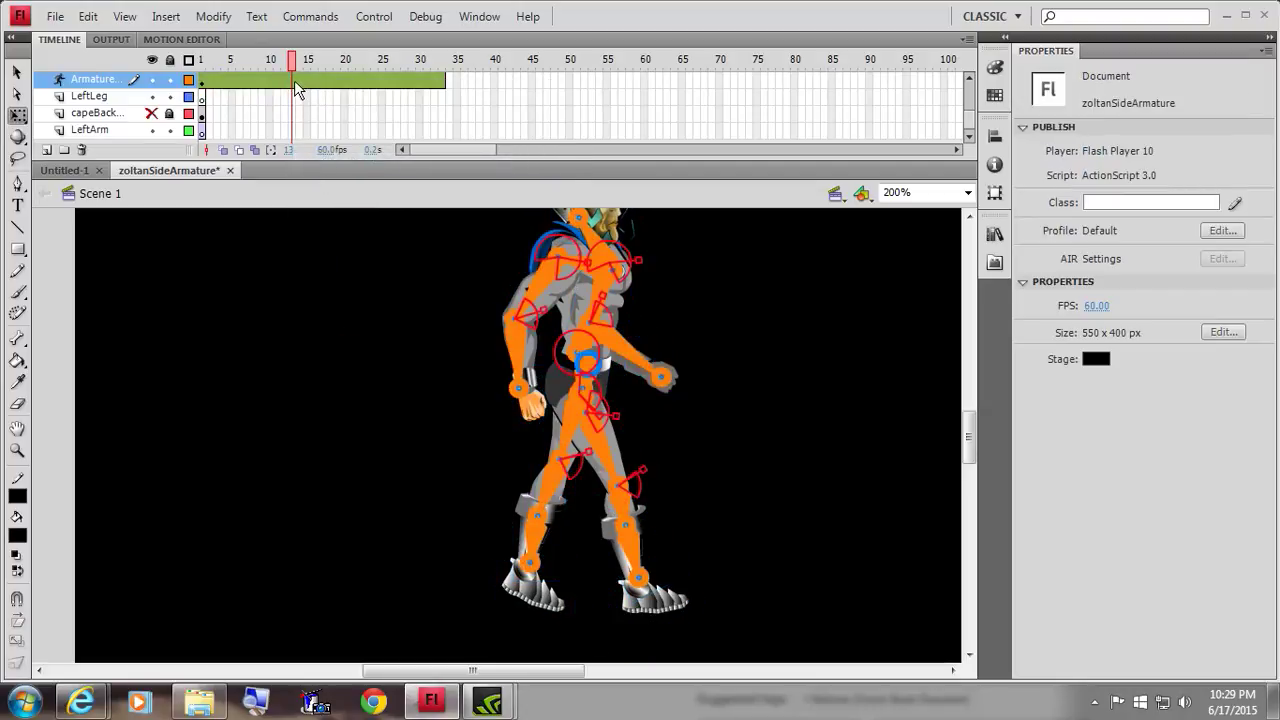
click(246, 375)
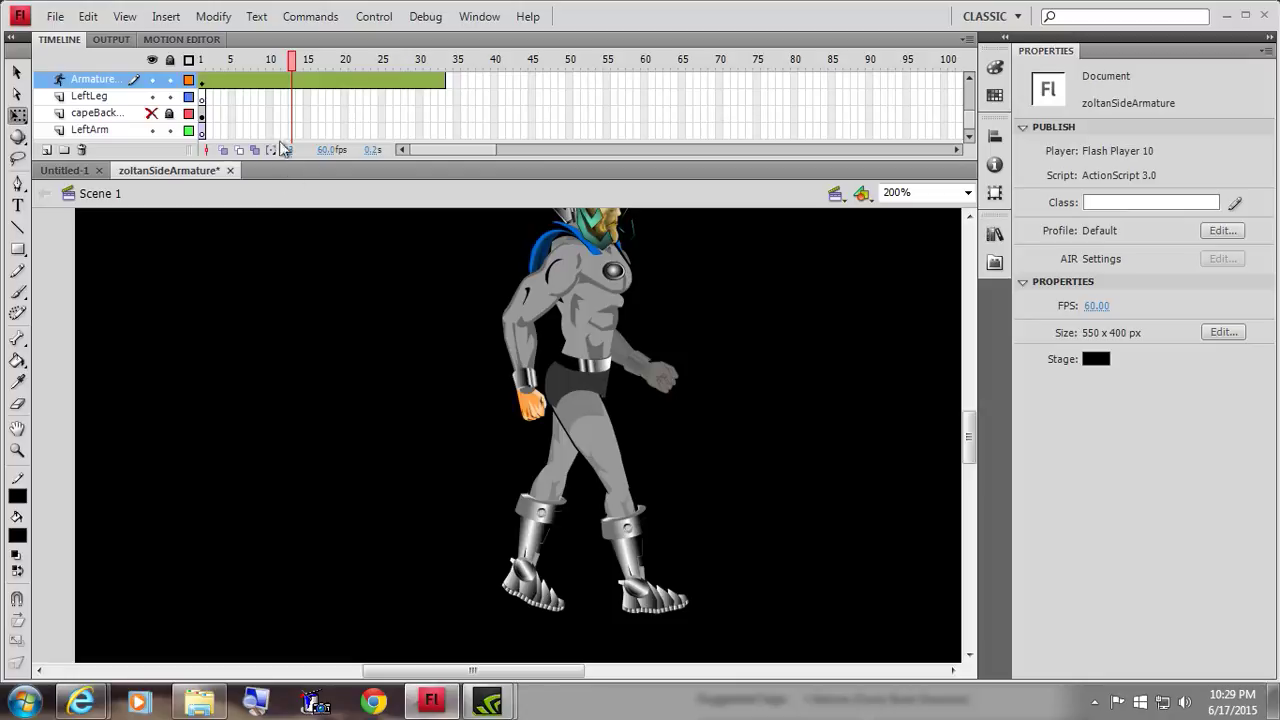
- At frame 6, swing the front leg back under the body by its bones and level its foot on the ground
drag(295, 70, 238, 68)
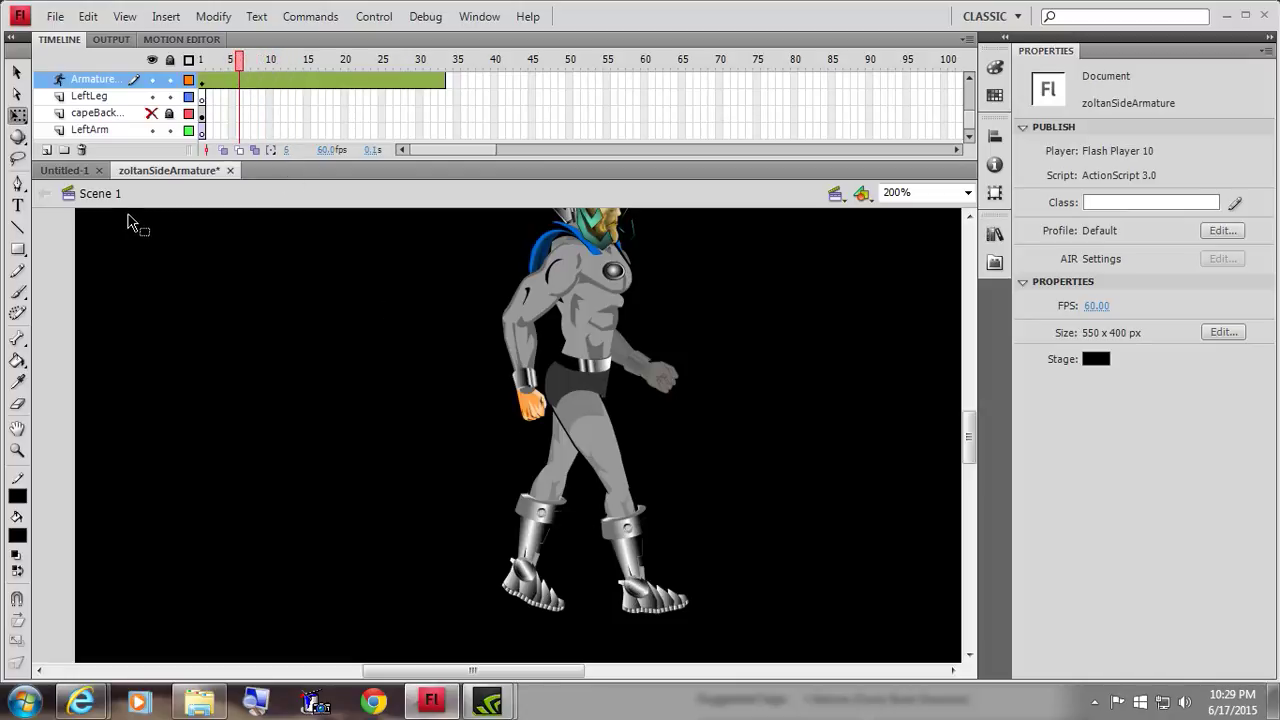
click(17, 71)
click(19, 74)
click(641, 572)
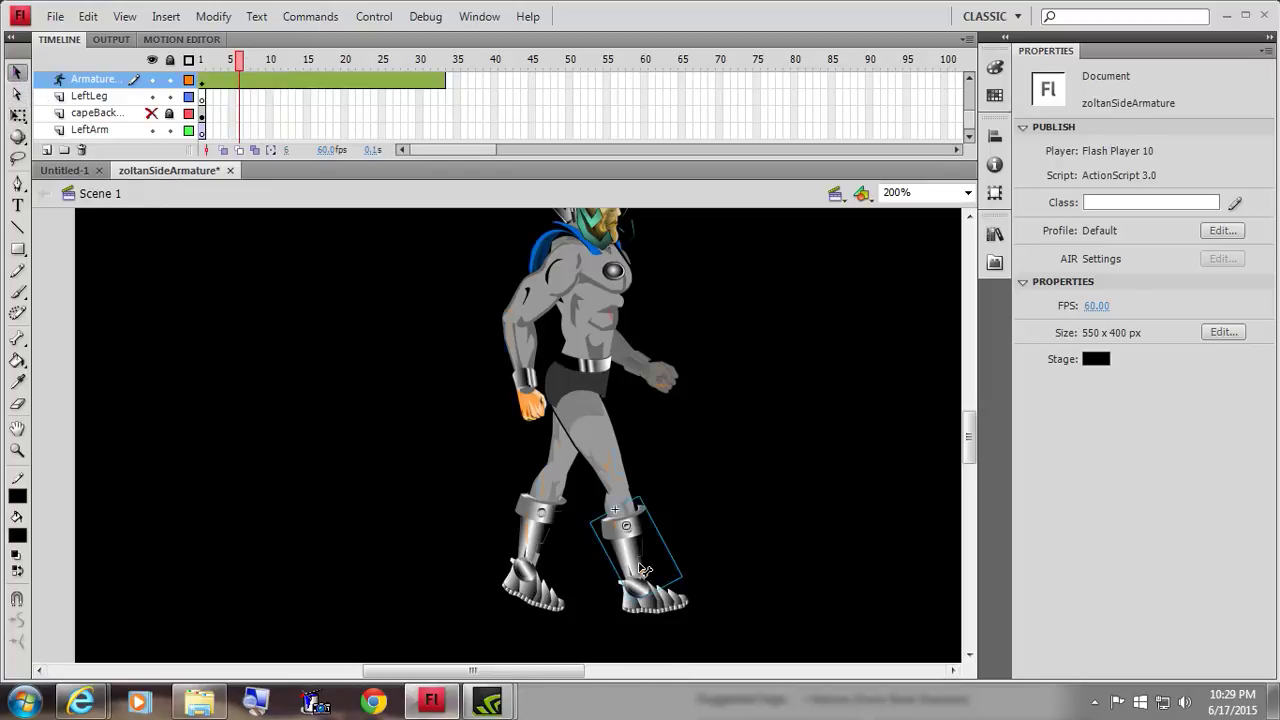
drag(640, 580, 584, 583)
drag(624, 624, 637, 619)
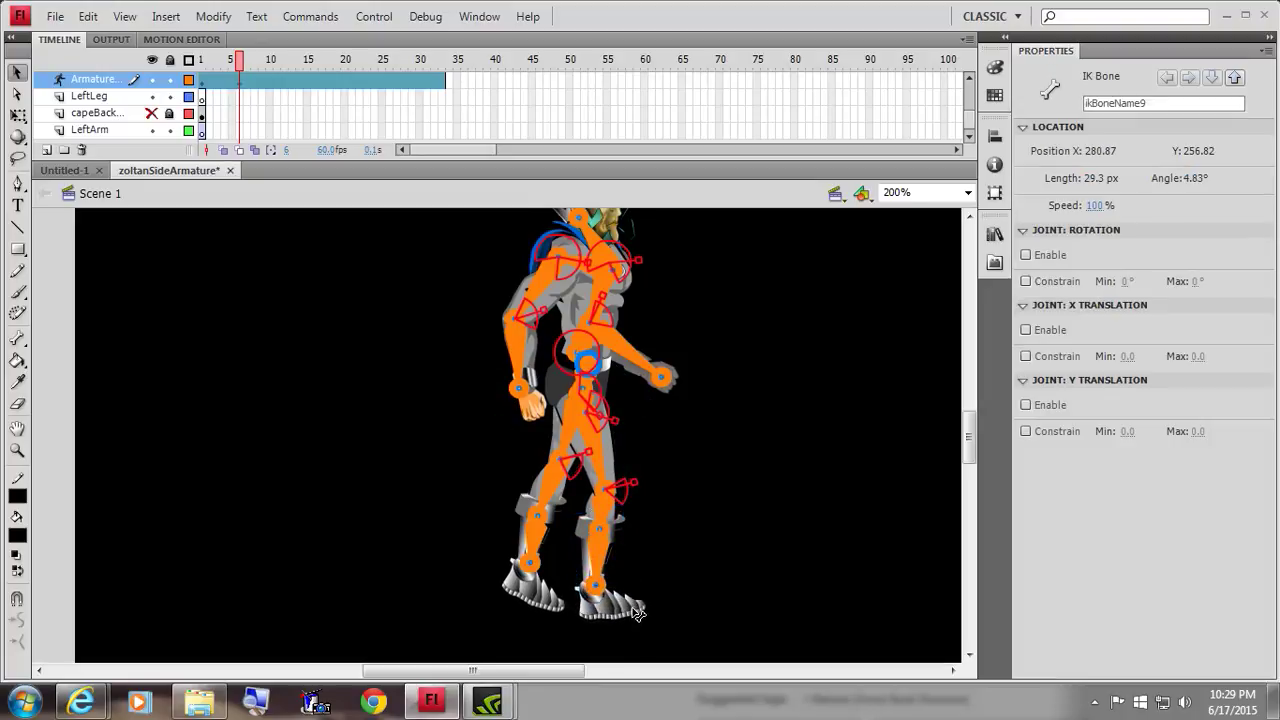
click(625, 612)
- Try swinging the rear leg forward past the front leg and back behind the body at frame 6
drag(535, 567, 662, 580)
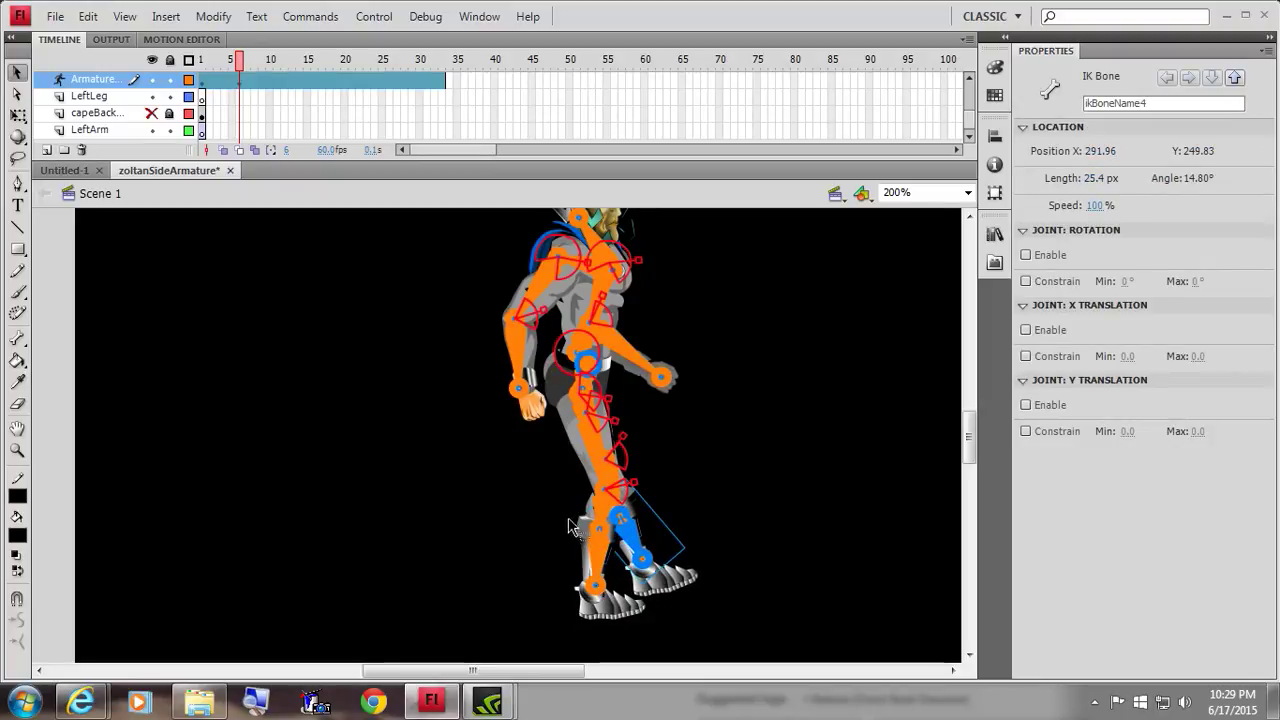
drag(655, 560, 438, 352)
drag(446, 438, 492, 498)
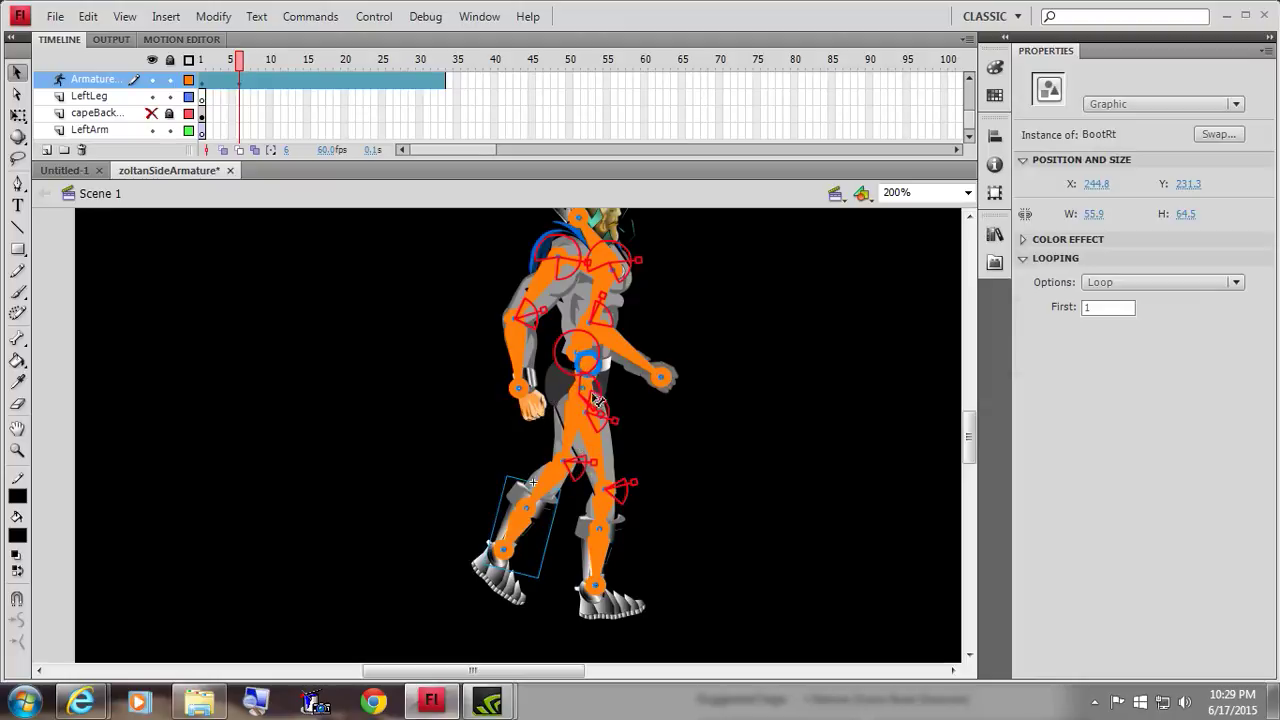
- With Free Transform, pull the leftLegTop thigh away from the body and move its transformation point up near the top of the thigh
click(18, 115)
click(561, 442)
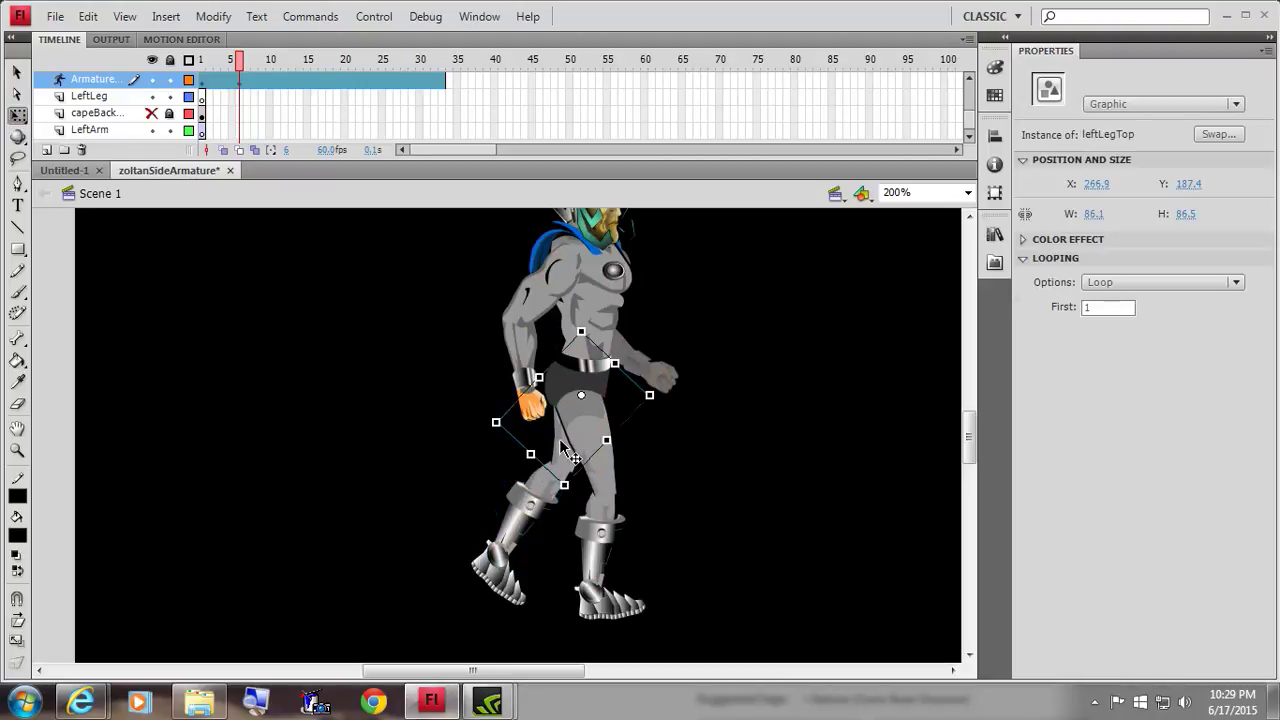
drag(565, 445, 323, 390)
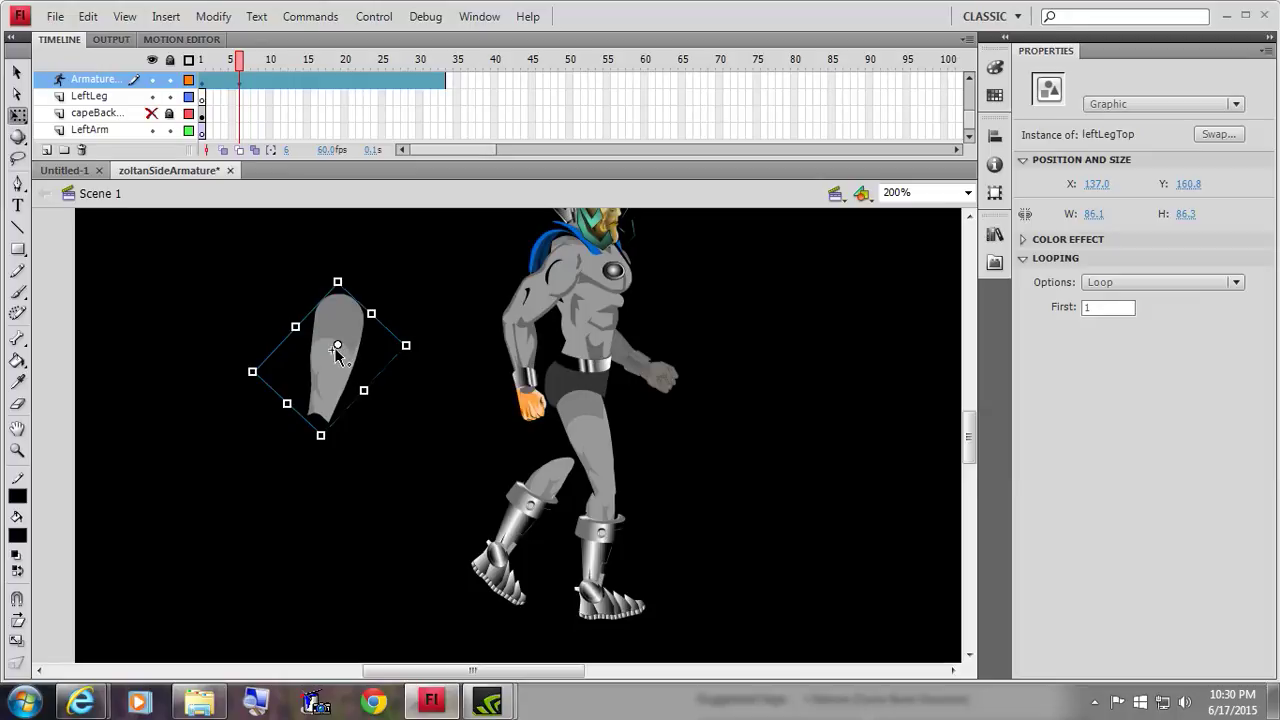
drag(340, 318, 339, 316)
- Inside the leftLegTop symbol, shift all artwork down to about X -13.7, Y -14.9, and place the thigh back on the hip in the scene
double_click(322, 363)
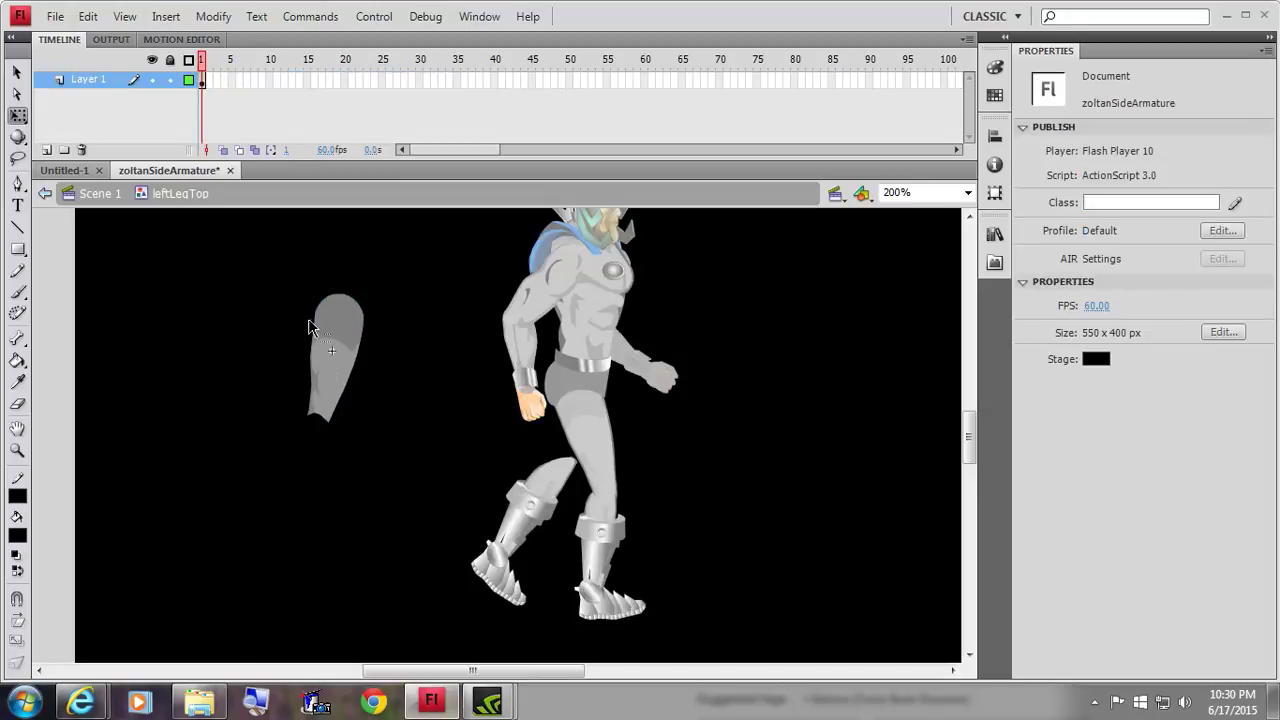
key(ctrl+a)
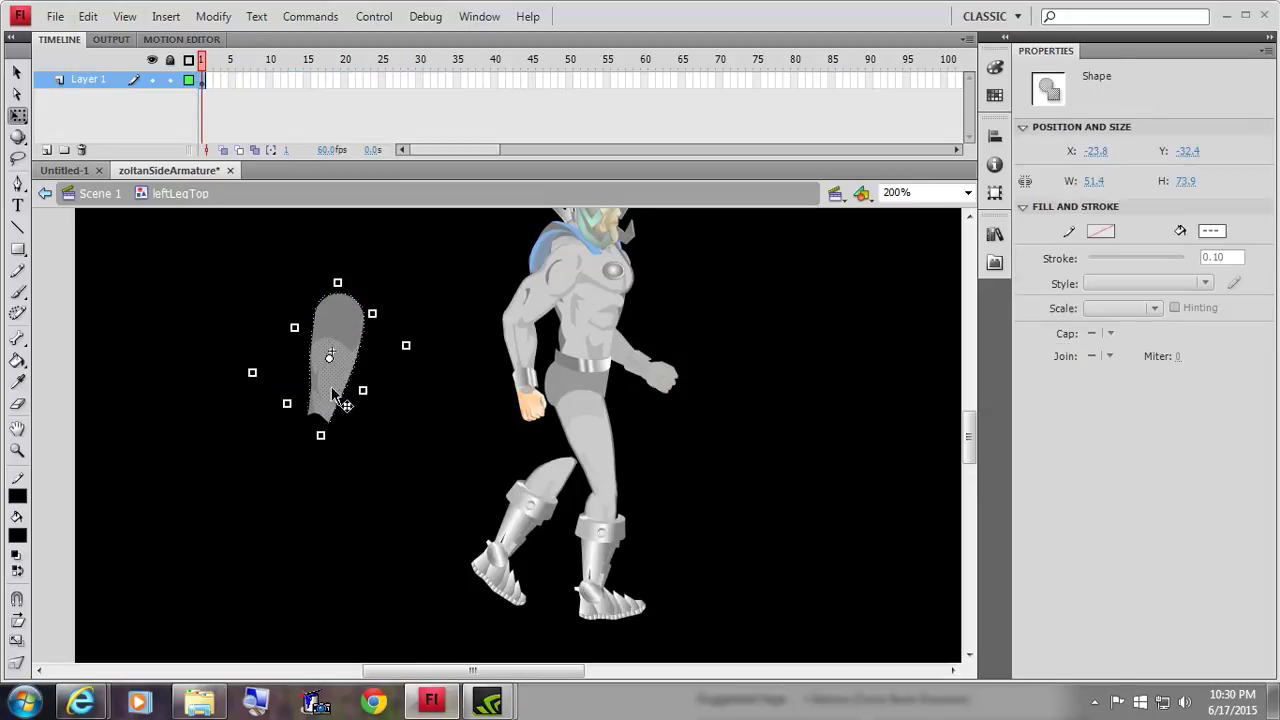
drag(330, 390, 325, 425)
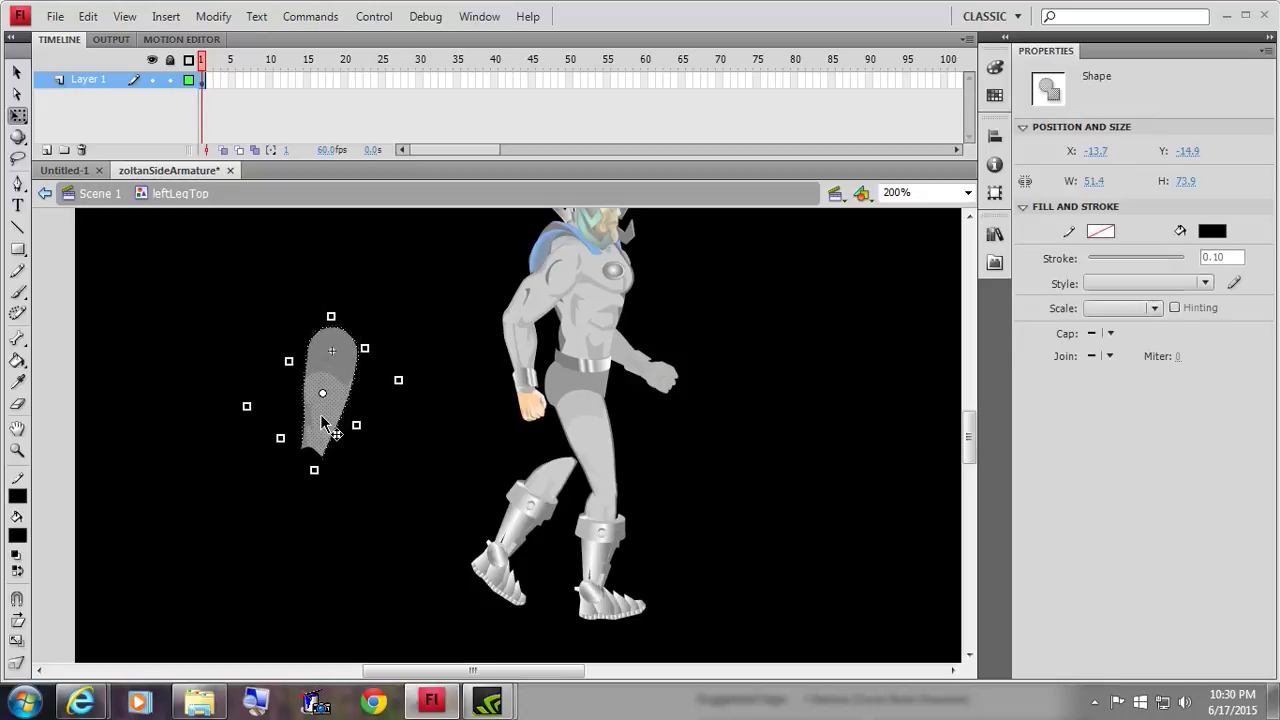
double_click(240, 463)
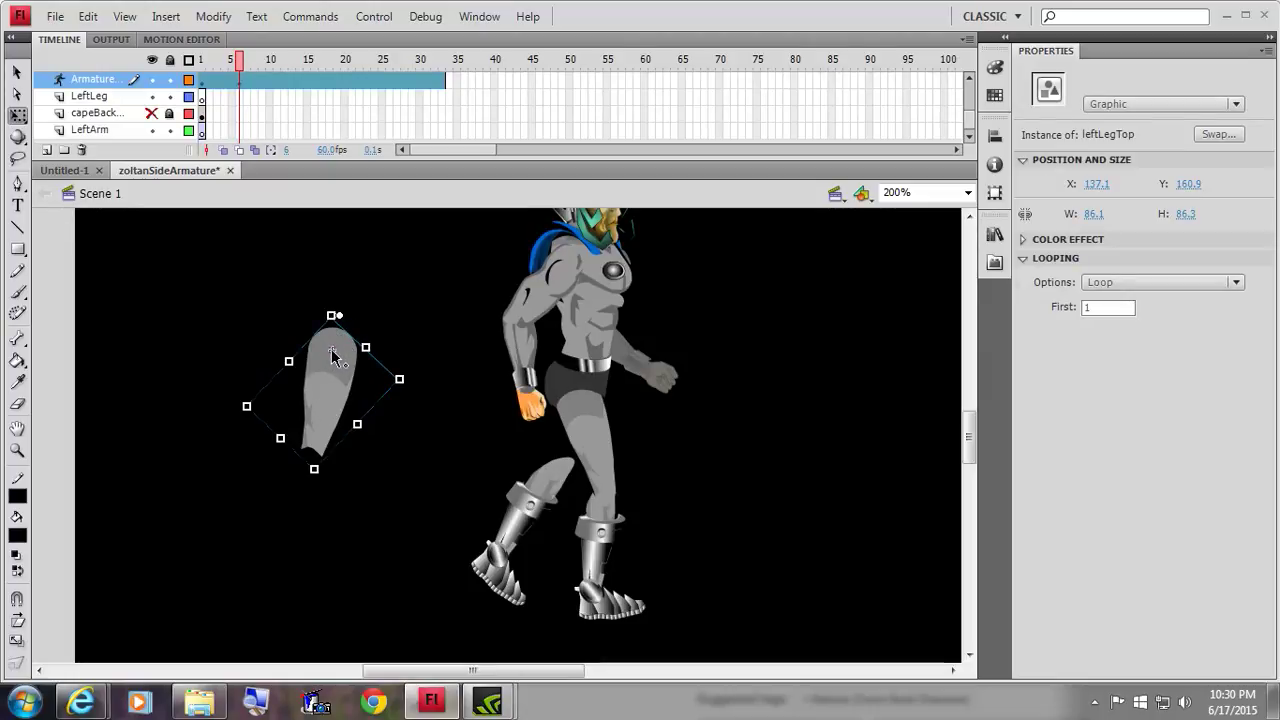
drag(339, 396, 567, 402)
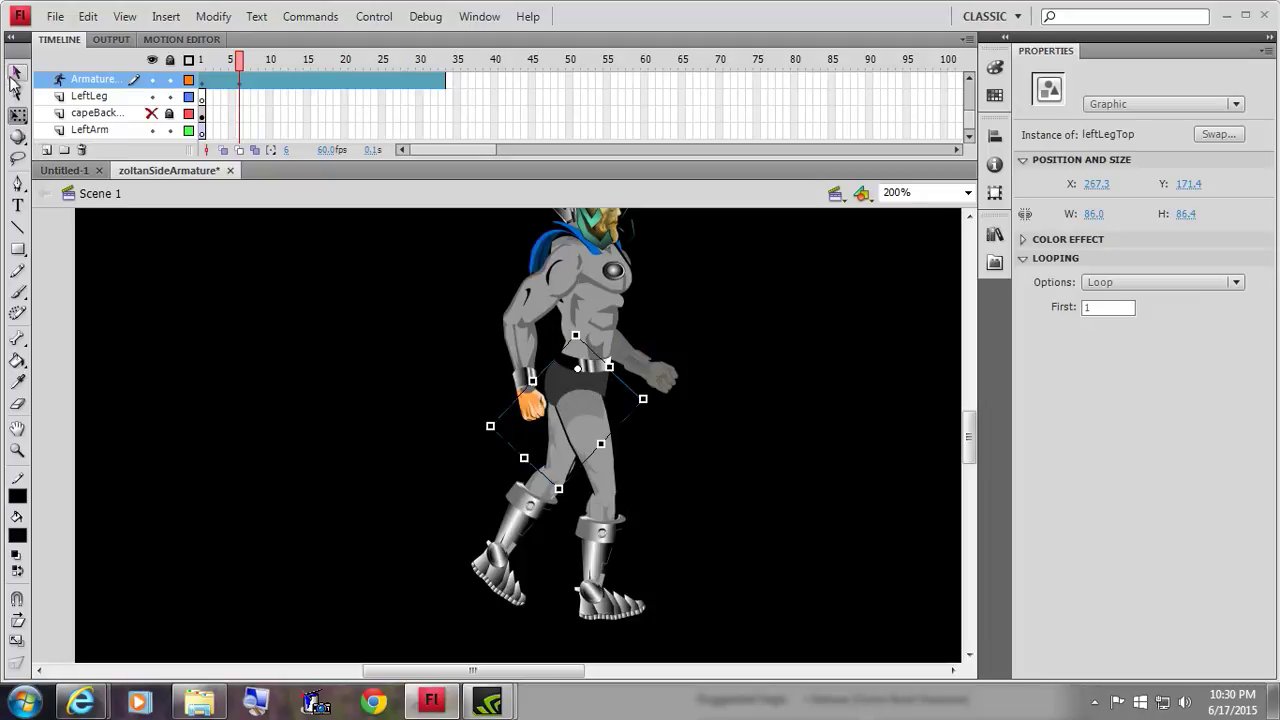
- At frame 6, swing the rear leg forward and back to just behind the front leg, and preview the motion from frame 1
click(17, 73)
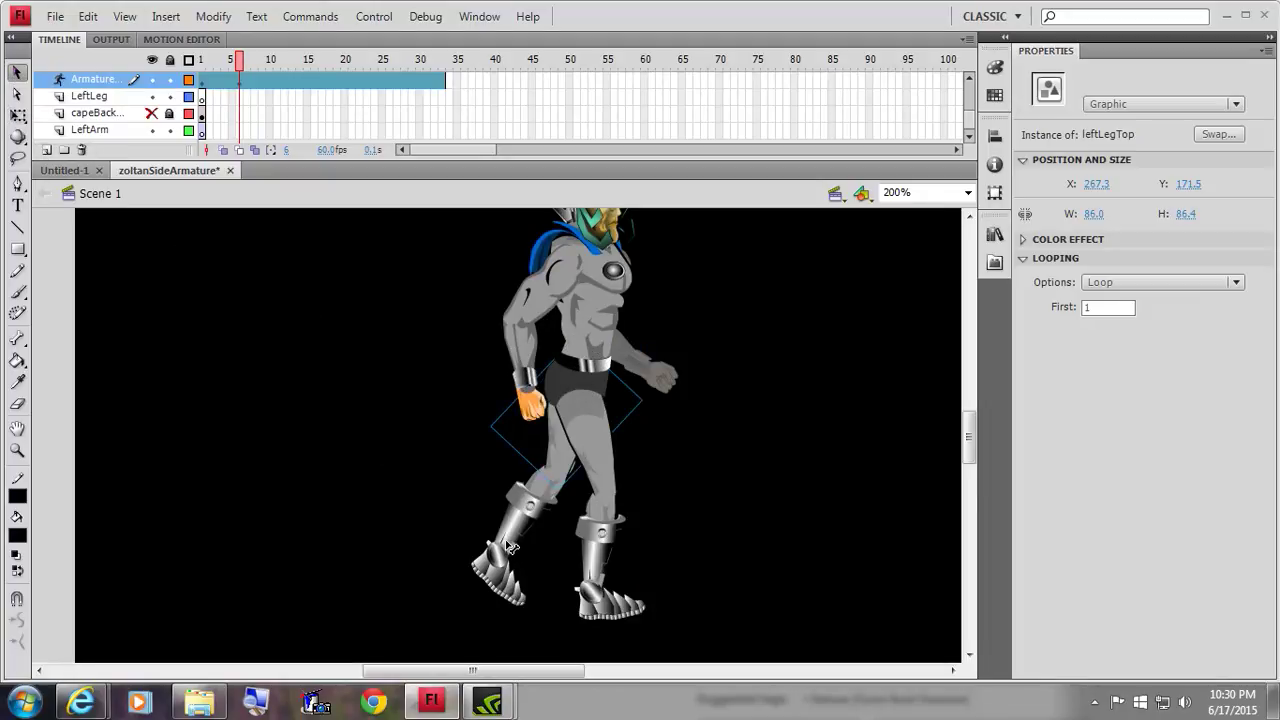
click(397, 476)
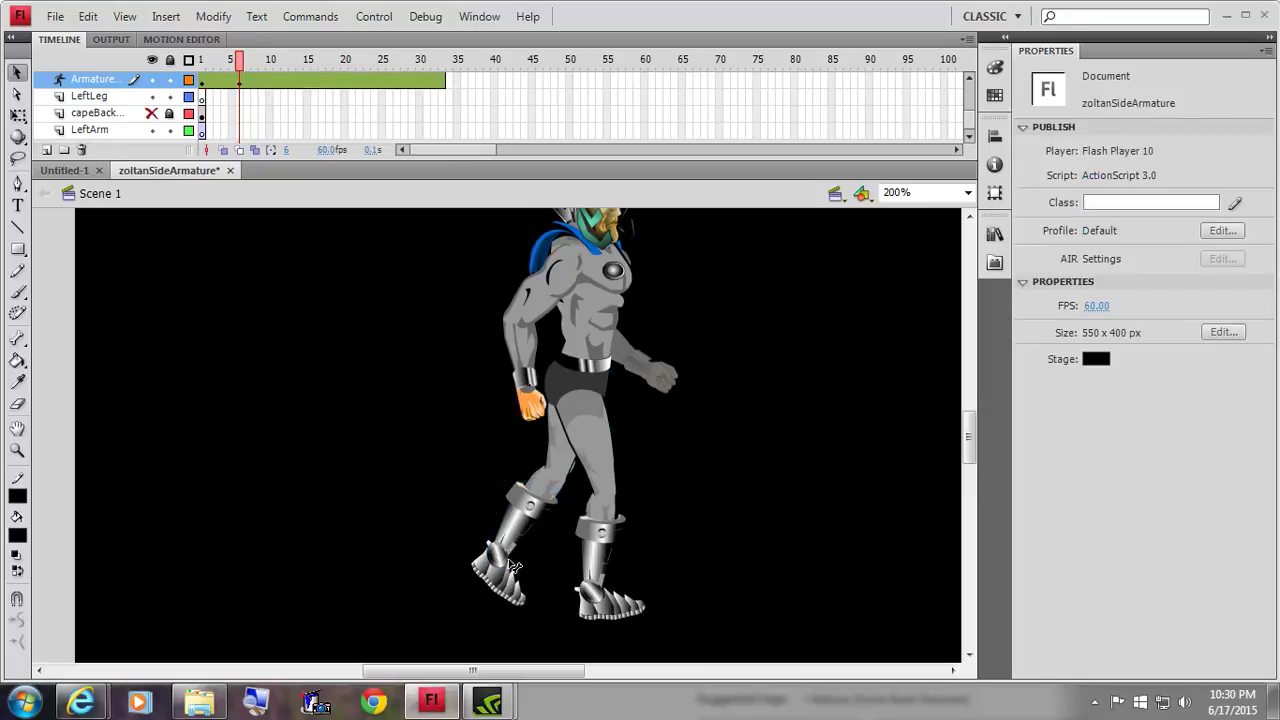
click(508, 560)
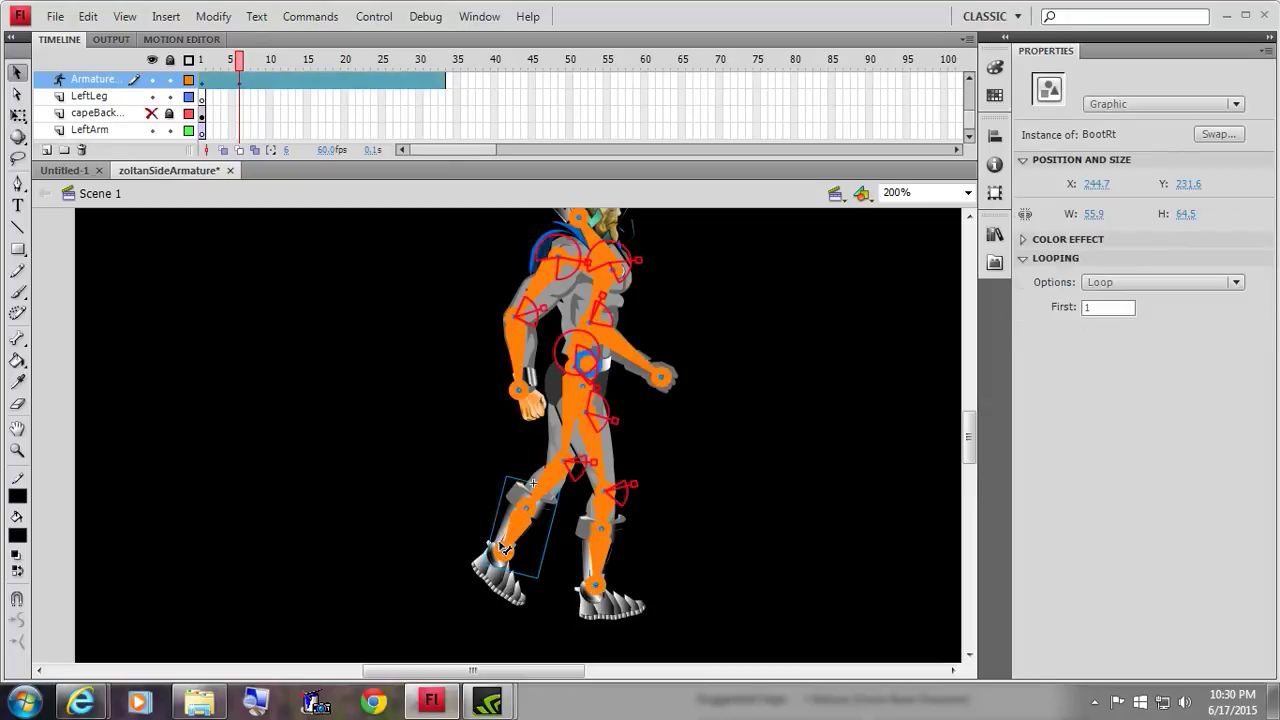
drag(510, 543, 674, 508)
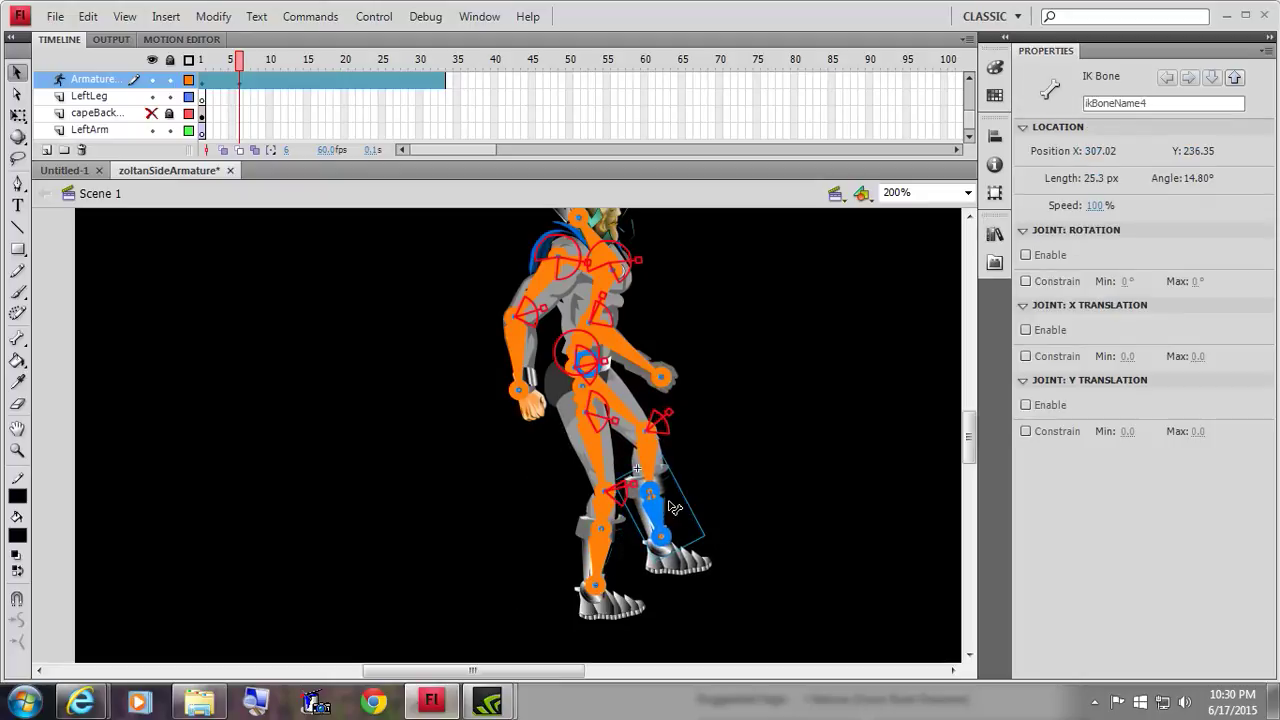
drag(645, 460, 555, 518)
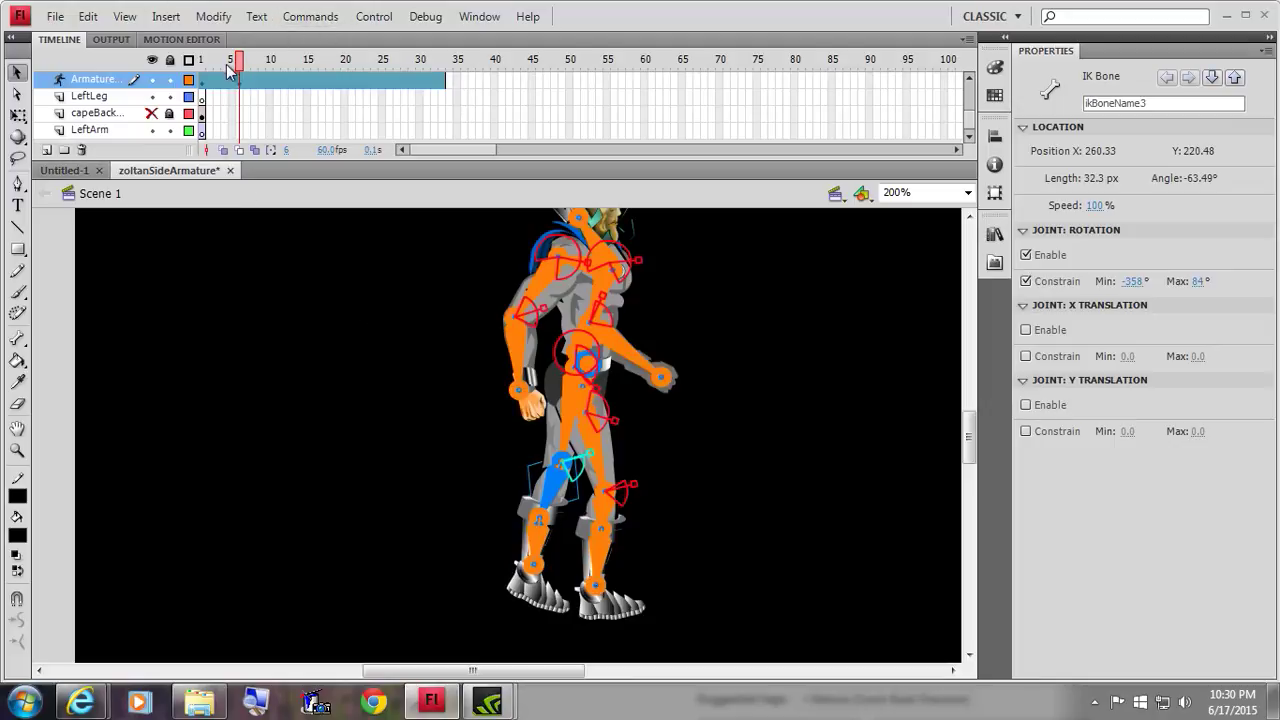
key(Return)
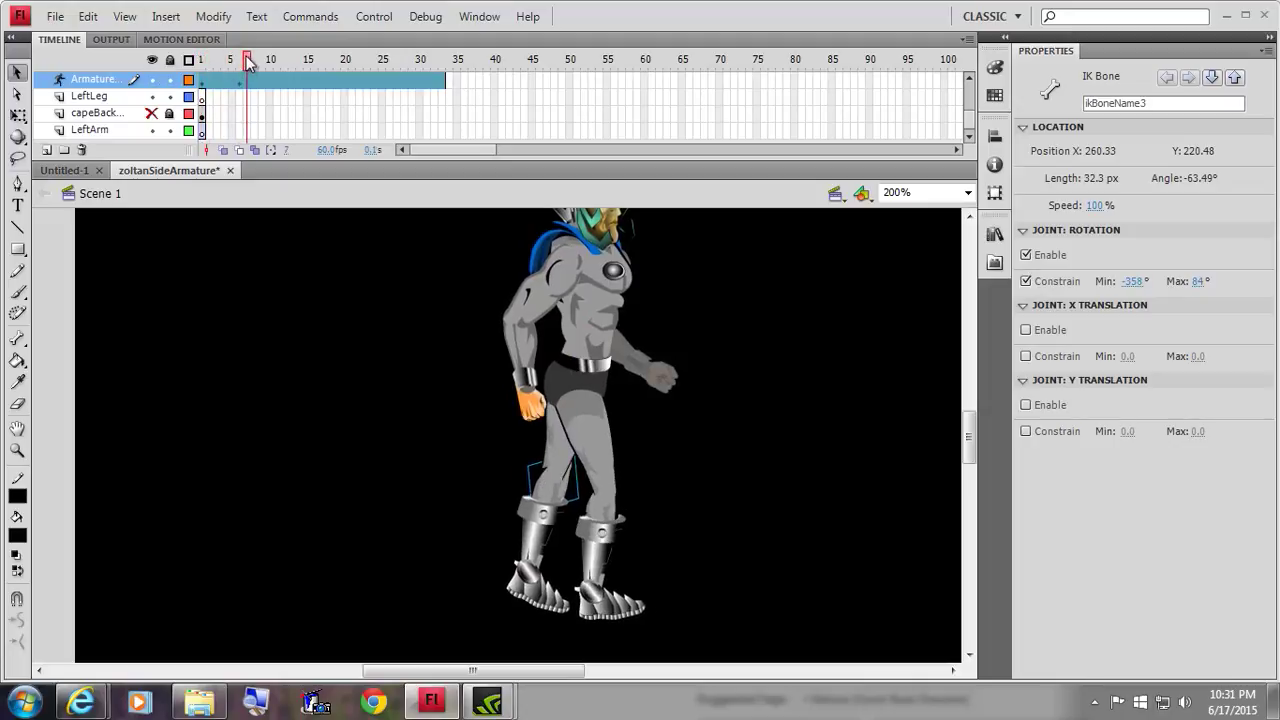
click(184, 78)
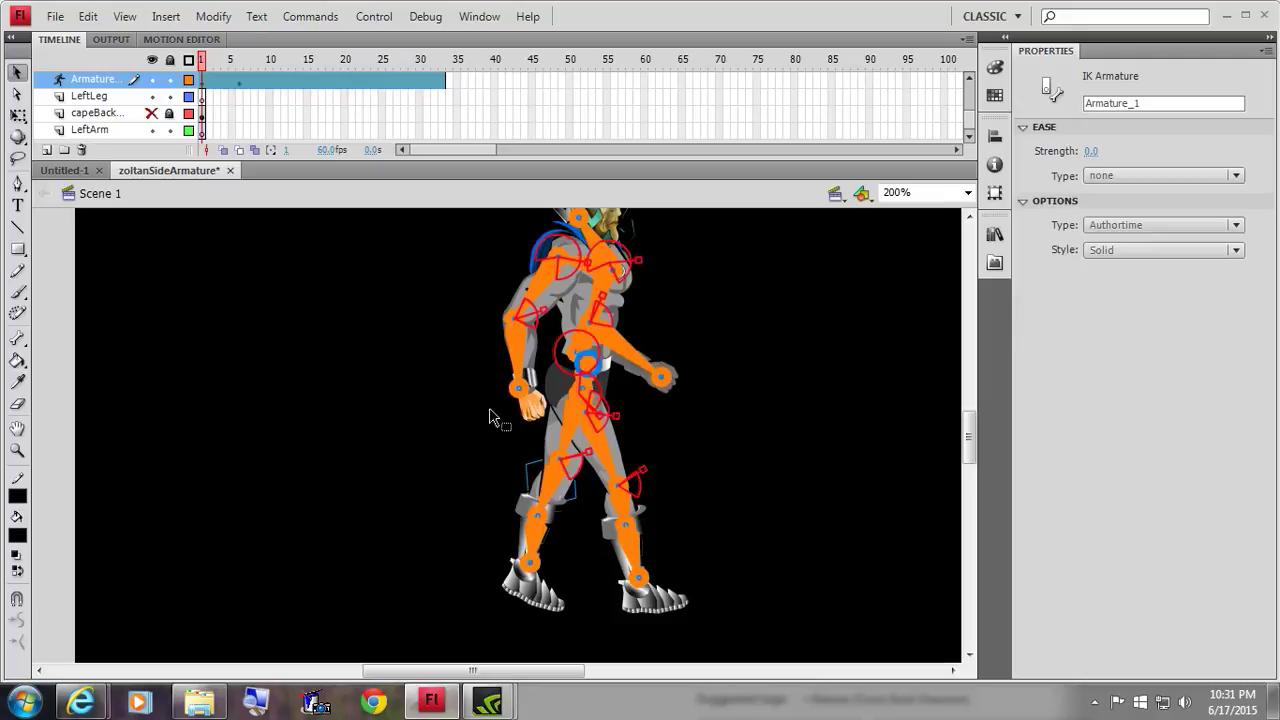
- At frame 1, nudge the leftLegTop thigh to about X 269.2, Y 184.9 with Free Transform
click(18, 115)
click(565, 473)
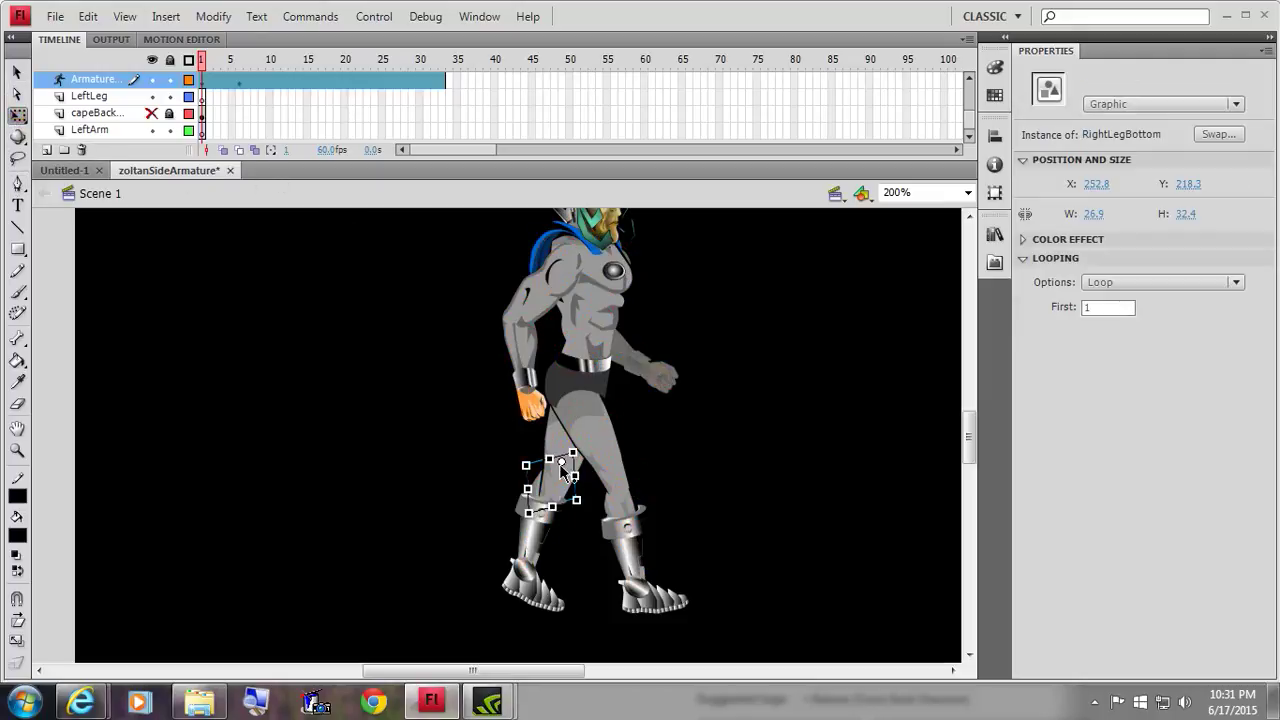
click(557, 441)
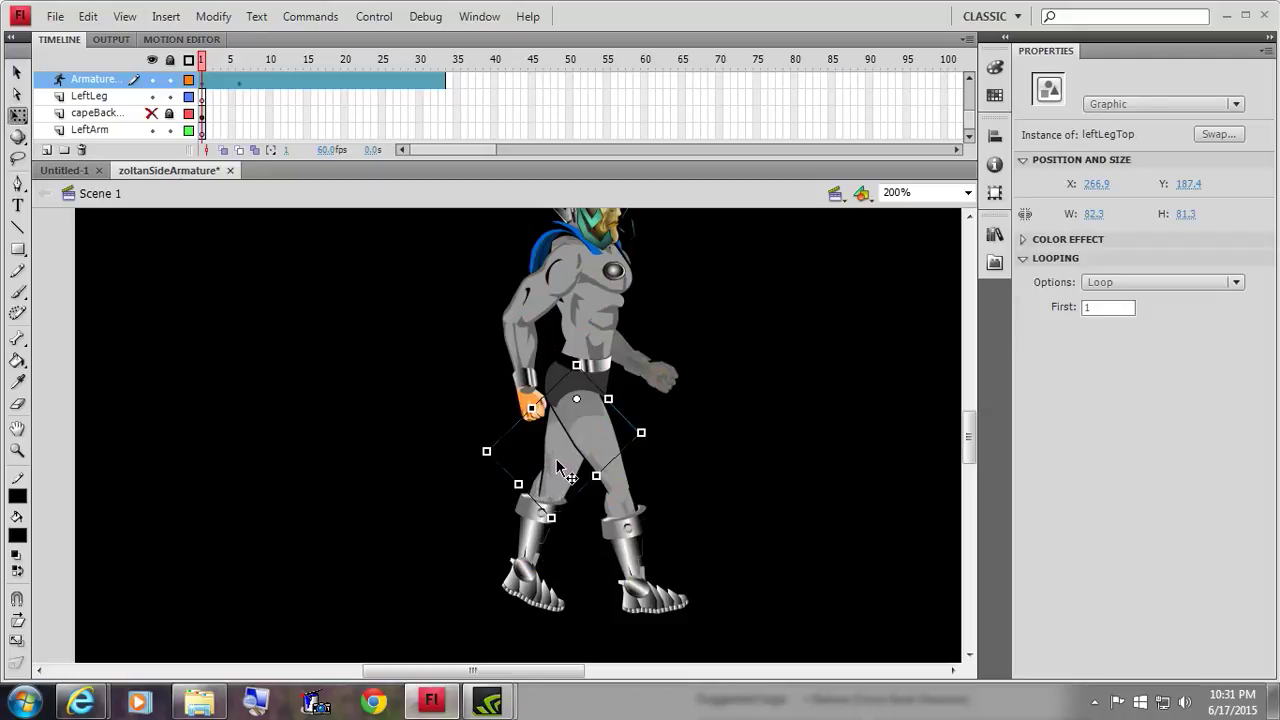
mouse_move(557, 462)
mouse_down()
mouse_move(449, 425)
mouse_move(545, 458)
mouse_move(558, 450)
mouse_up()
click(82, 17)
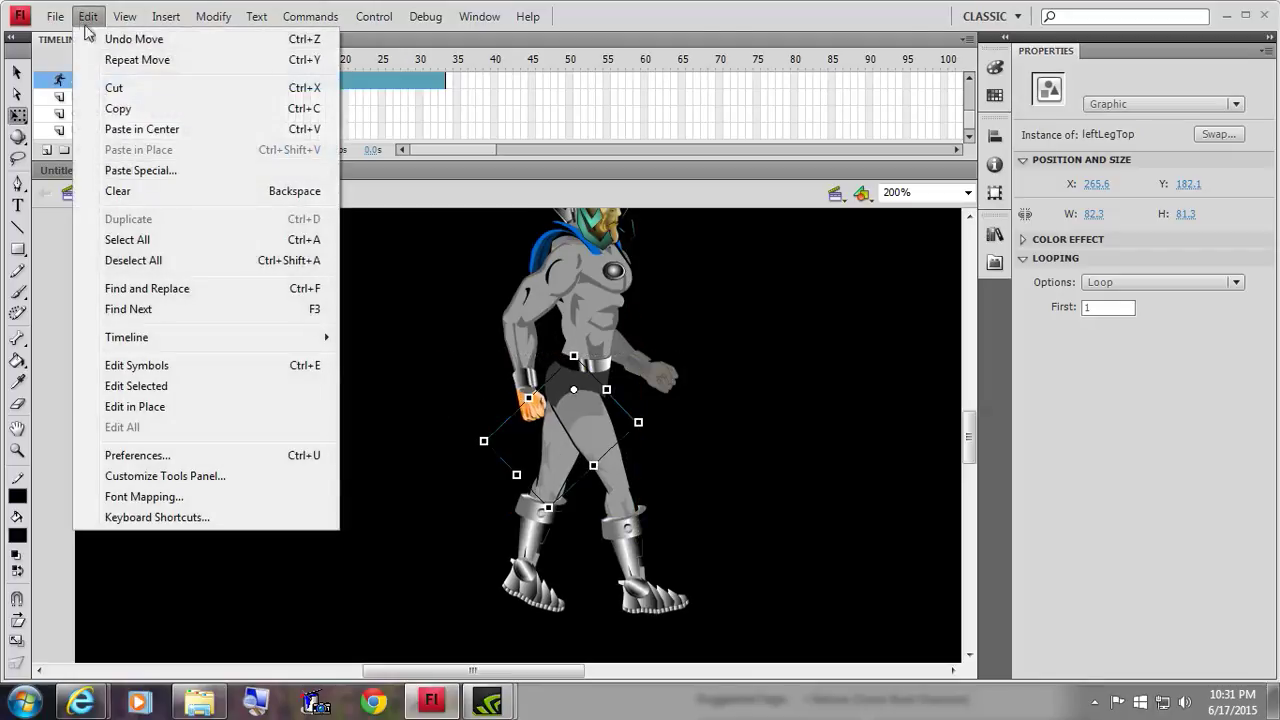
click(105, 40)
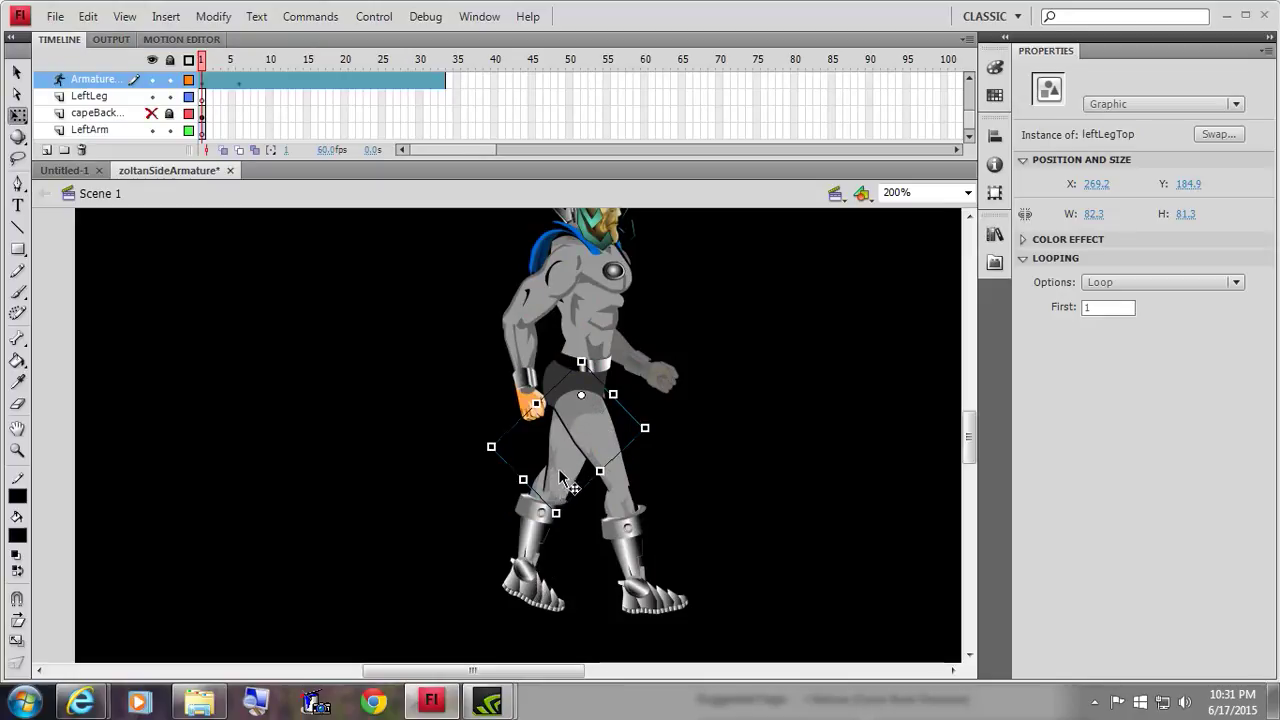
mouse_move(203, 58)
mouse_down()
mouse_move(240, 58)
mouse_move(203, 60)
mouse_up()
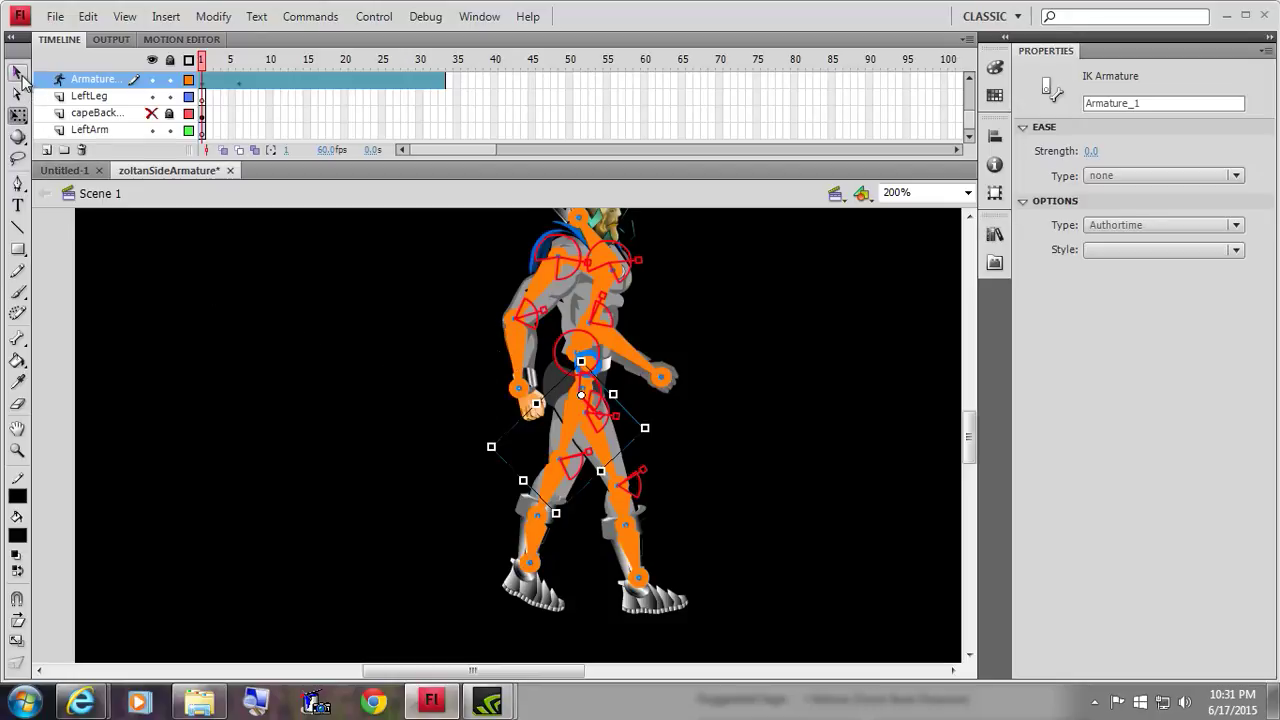
click(18, 74)
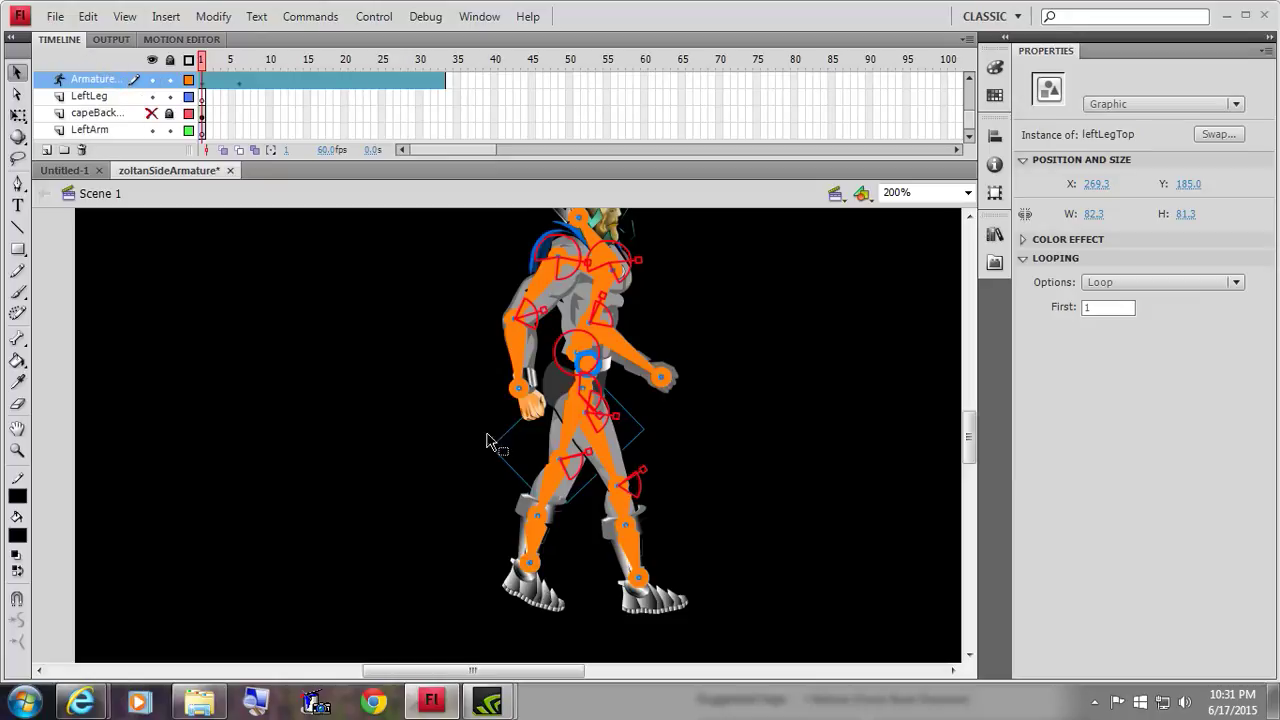
click(205, 357)
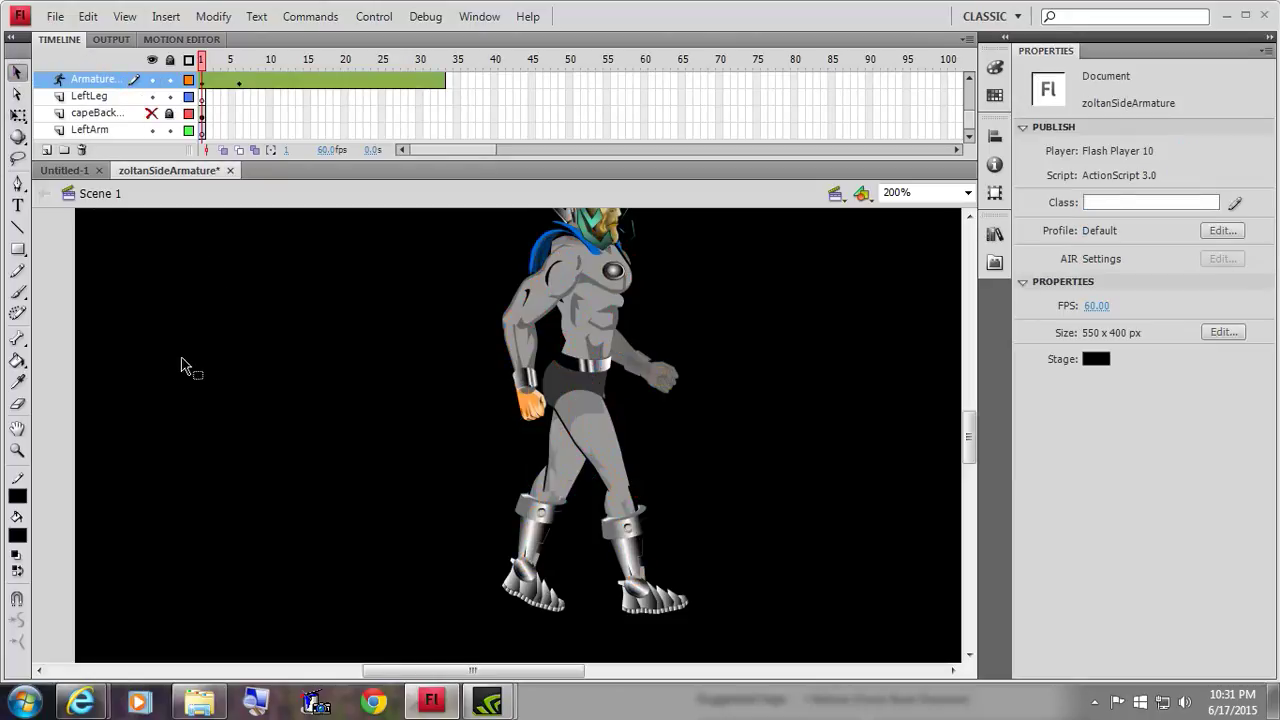
click(570, 466)
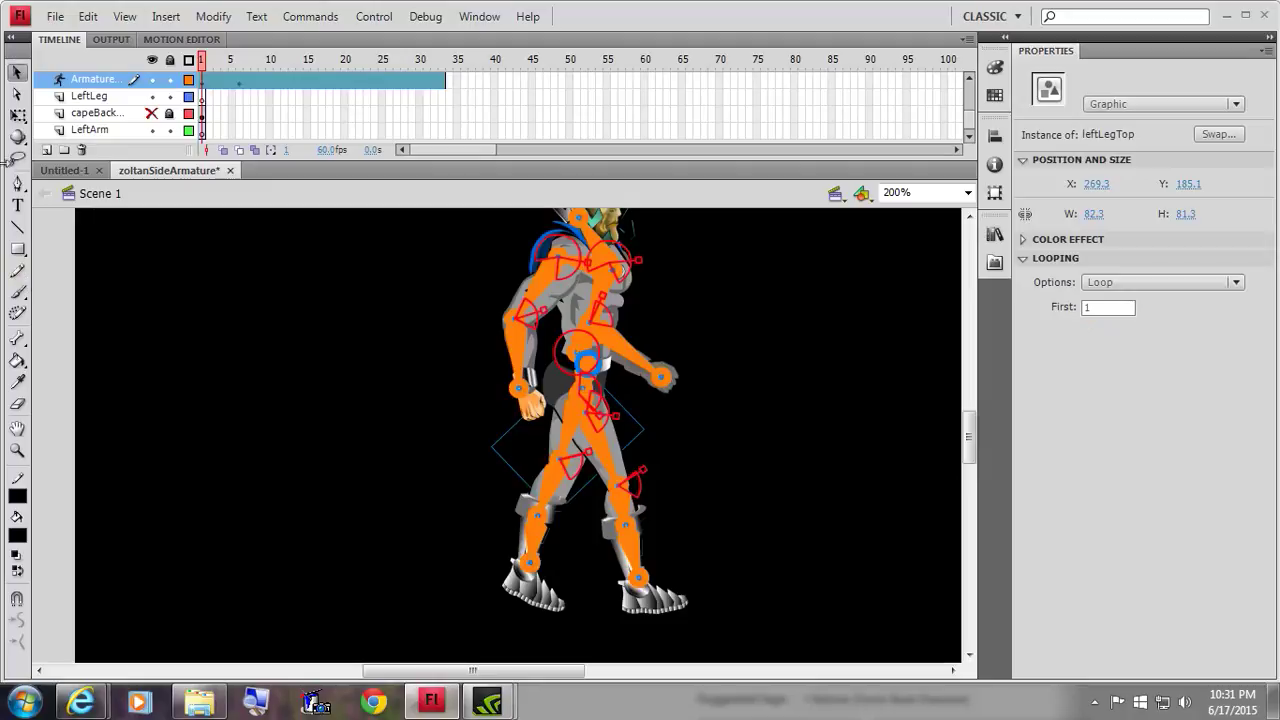
click(18, 115)
click(416, 484)
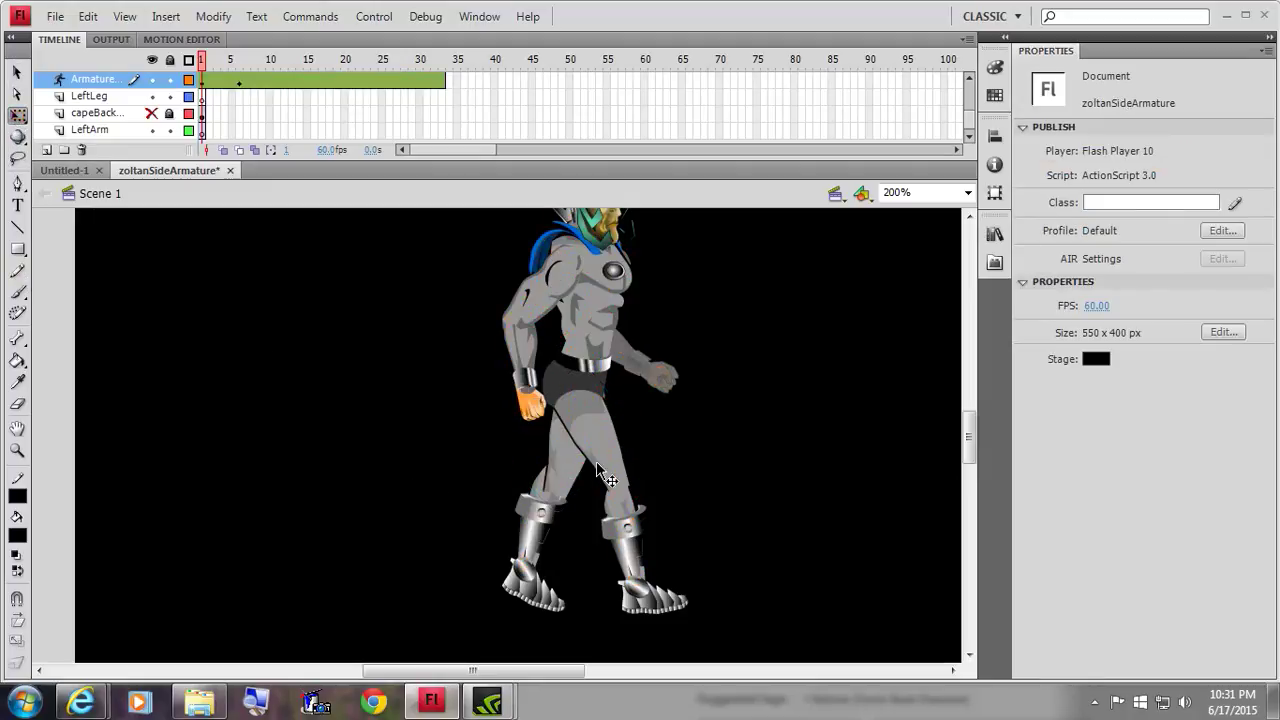
click(560, 455)
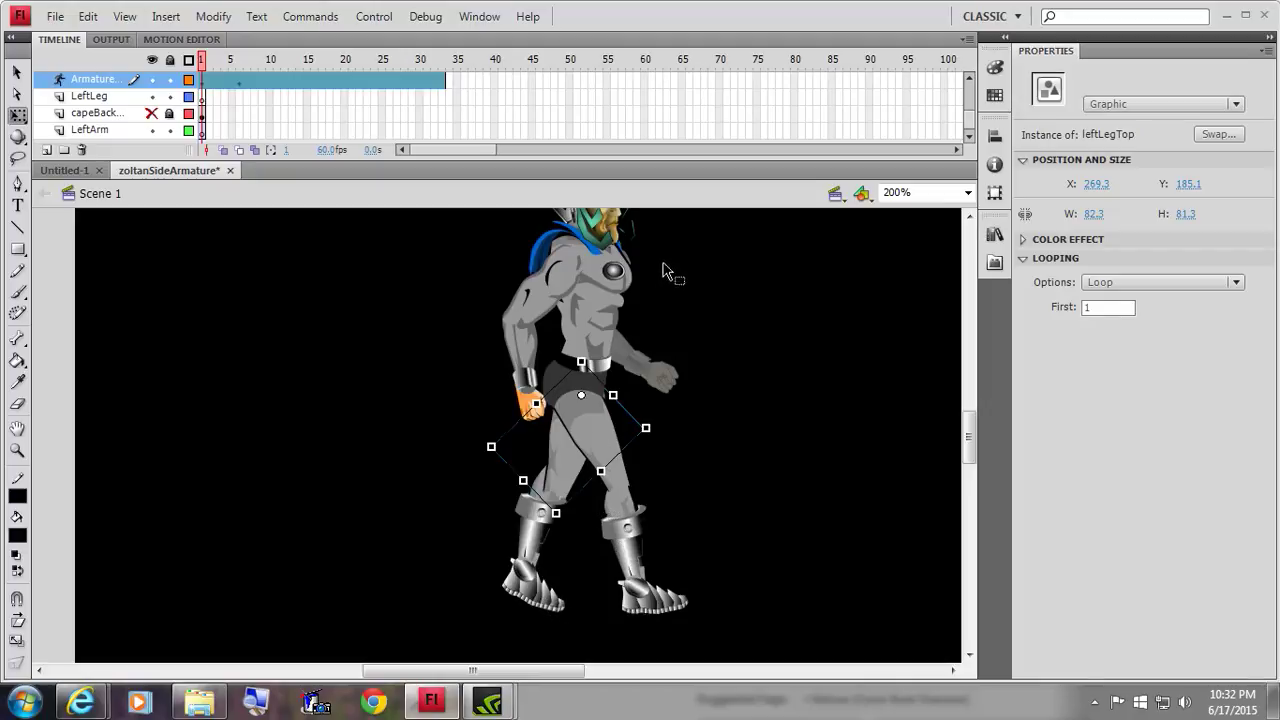
- Move the RightLegTop thigh's transformation point up and back, close to the hip, at frame 1
click(591, 426)
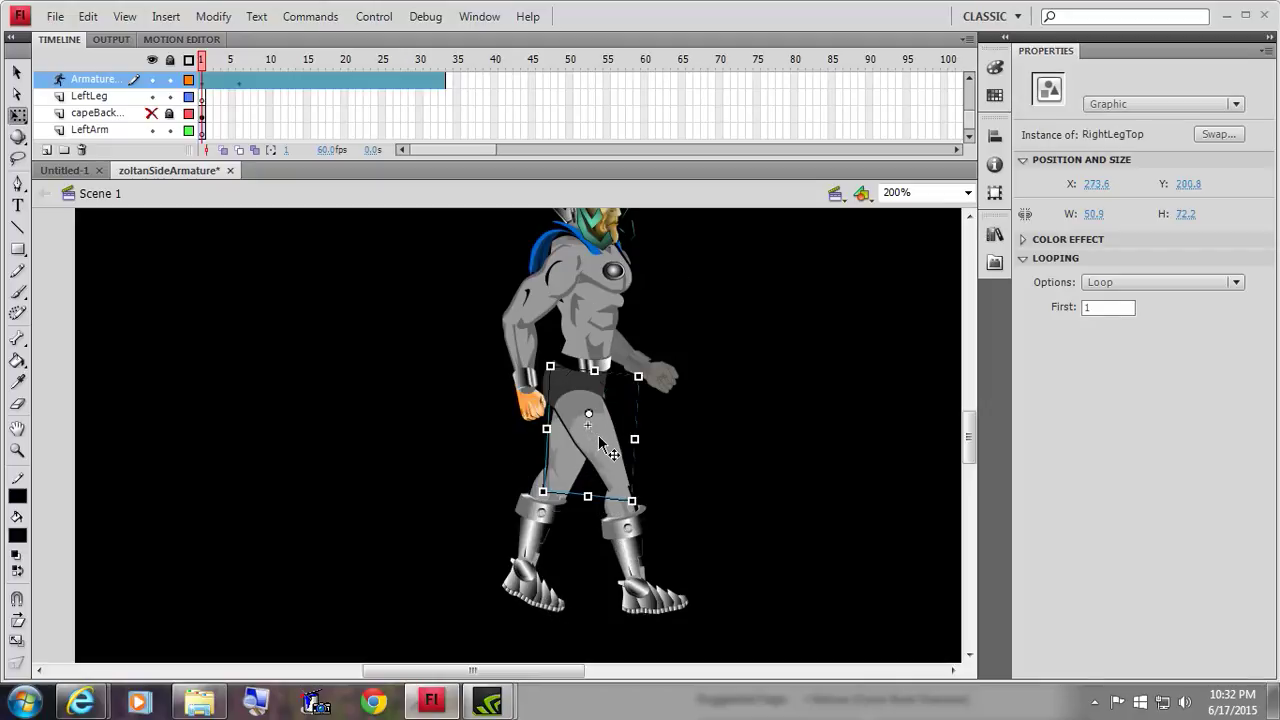
double_click(598, 432)
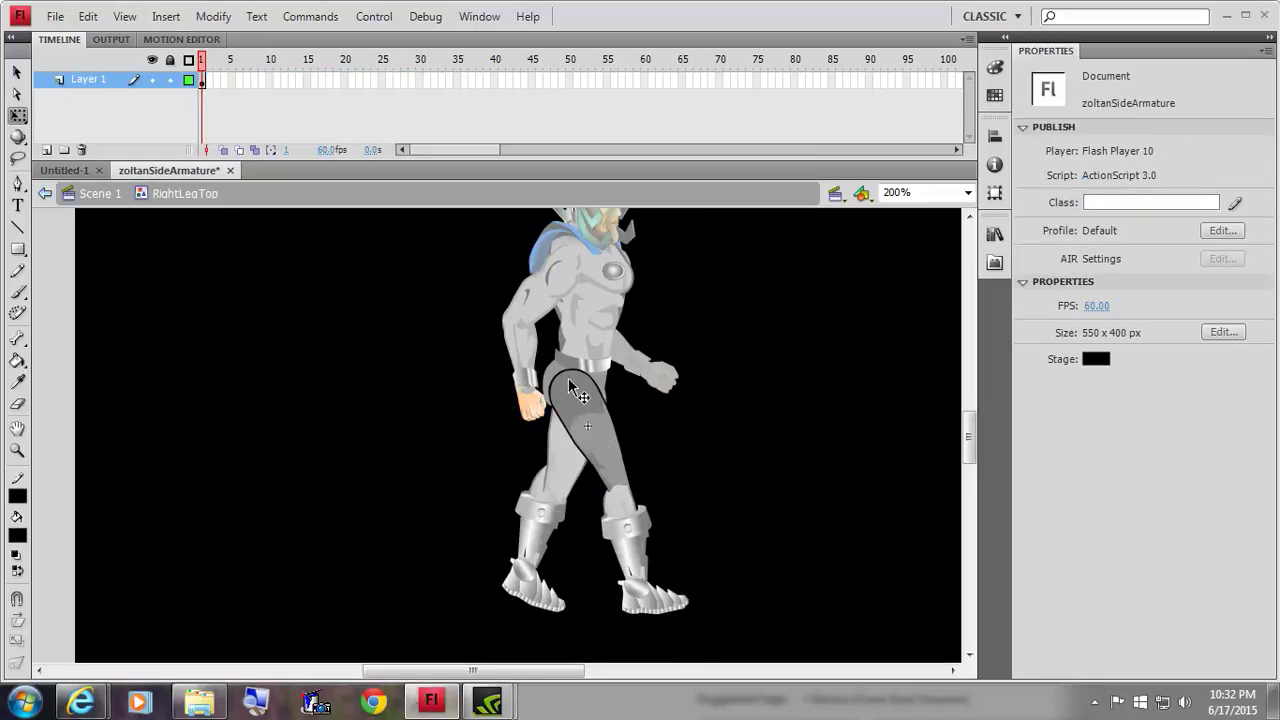
double_click(700, 447)
click(700, 443)
click(597, 424)
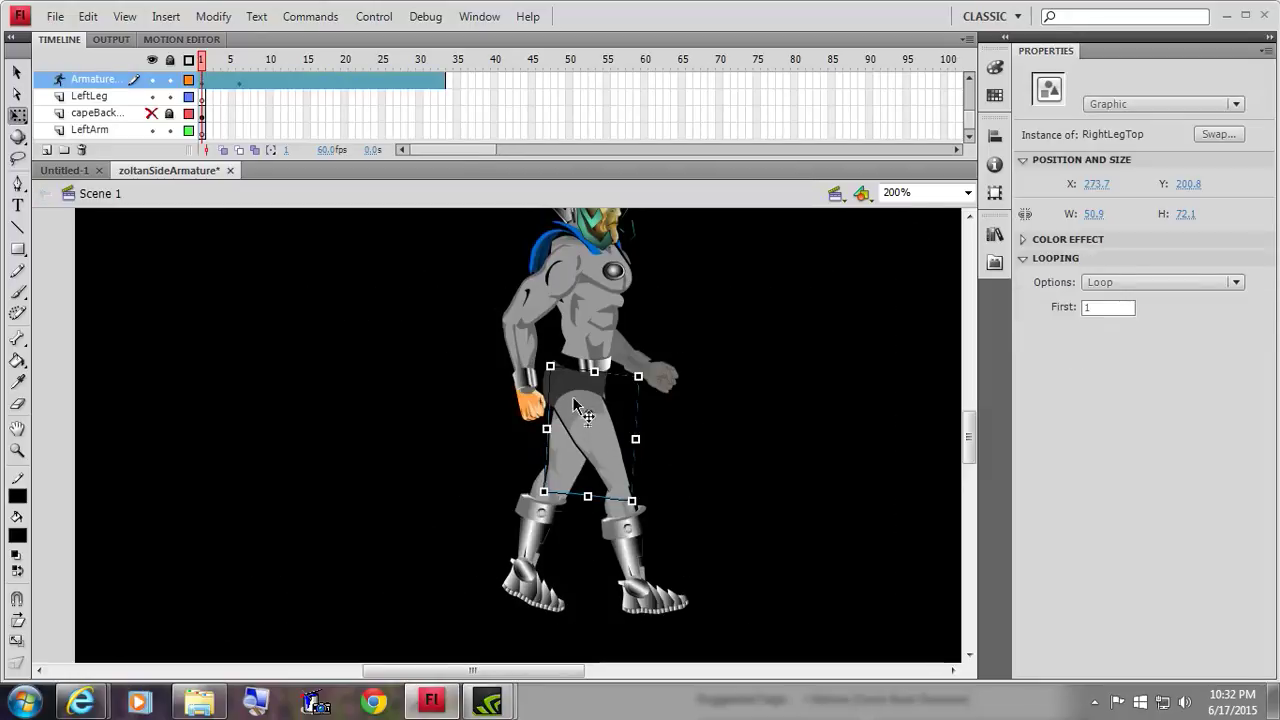
drag(572, 389, 569, 385)
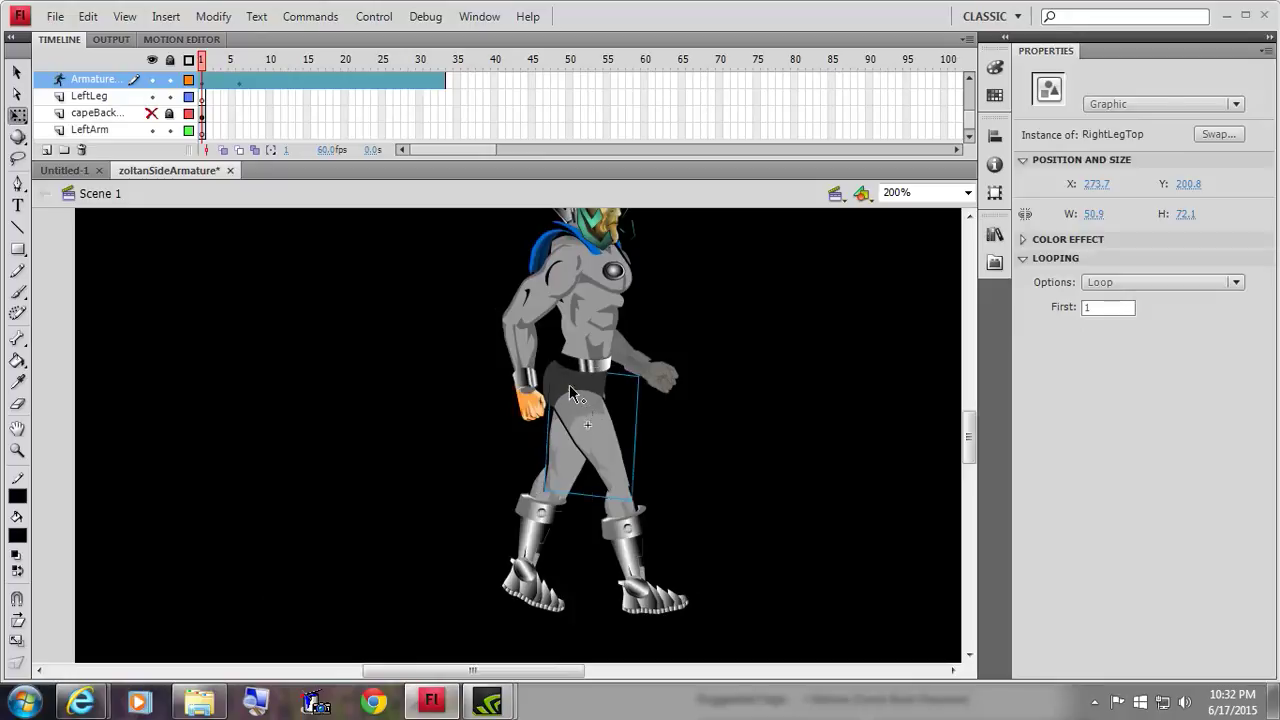
click(18, 76)
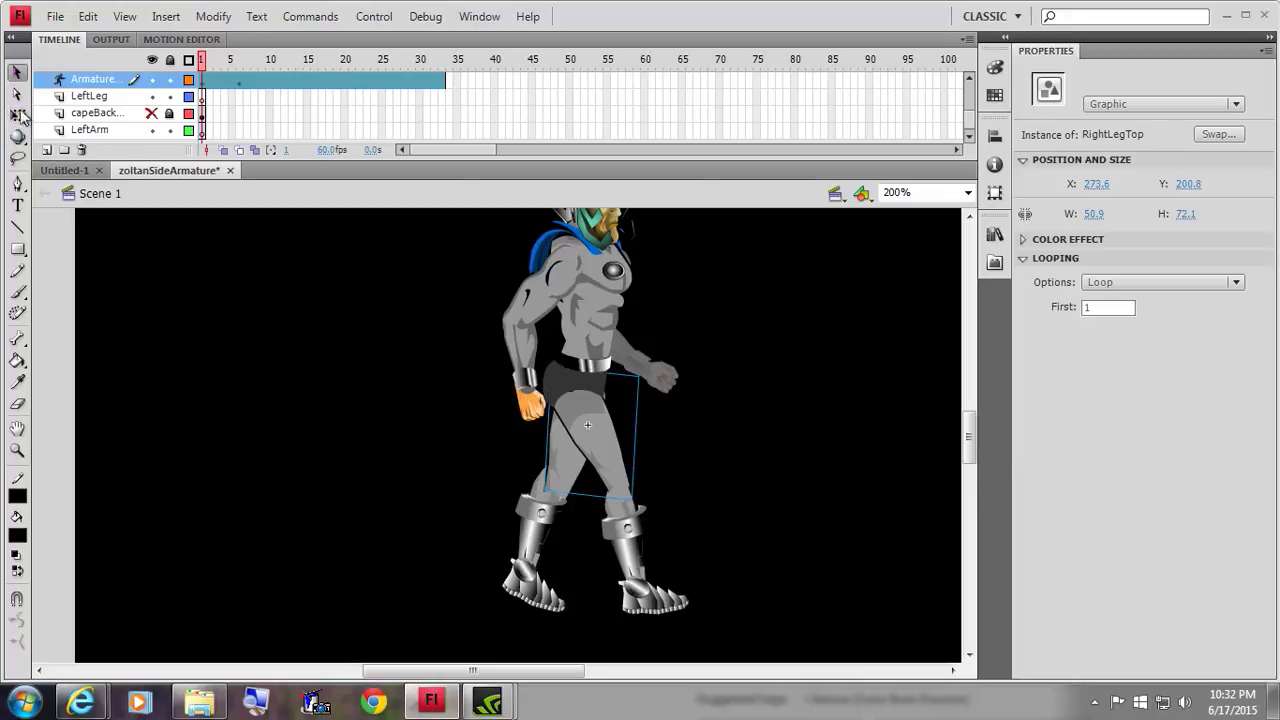
- Pull the front leg's boot bone back with the knee bent at frame 1, and preview the motion up to frame 8
click(650, 547)
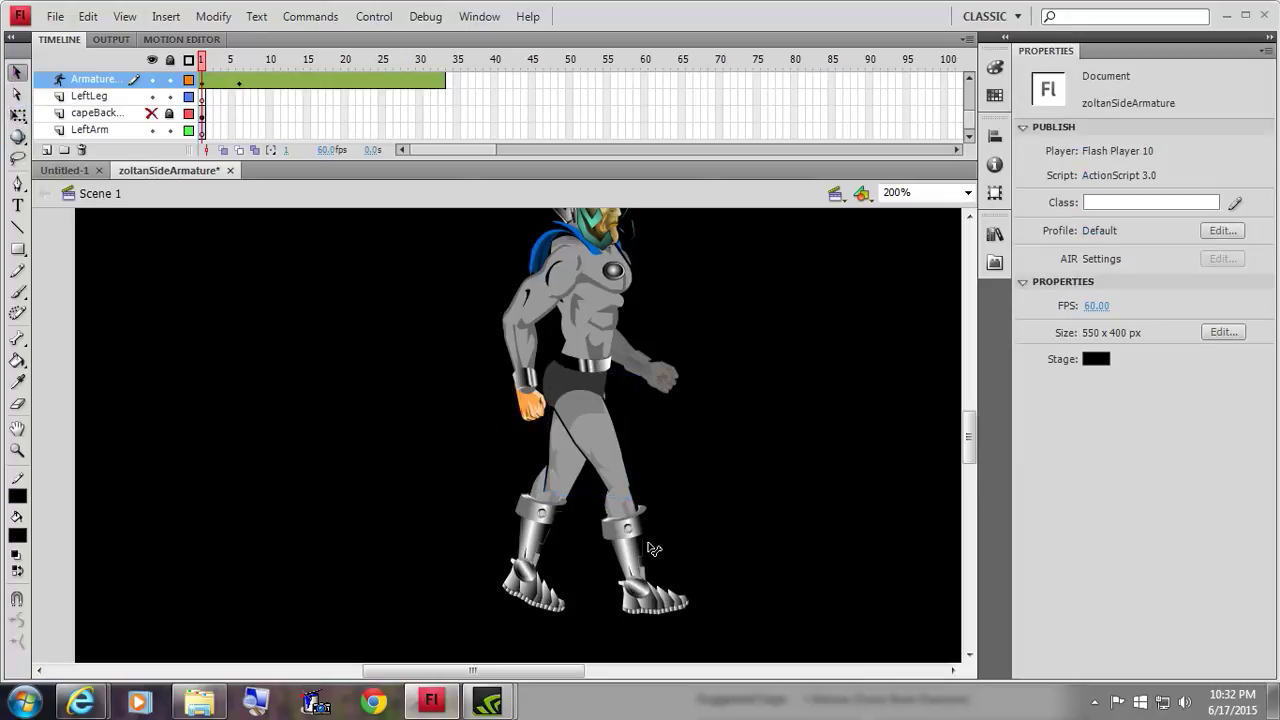
click(640, 563)
mouse_move(645, 556)
mouse_down()
mouse_move(728, 520)
mouse_move(738, 428)
mouse_move(700, 460)
mouse_move(484, 474)
mouse_move(440, 450)
mouse_move(580, 425)
mouse_move(668, 458)
mouse_move(610, 440)
mouse_move(655, 455)
mouse_move(690, 420)
mouse_move(590, 560)
mouse_move(633, 484)
mouse_move(622, 520)
mouse_move(645, 555)
mouse_up()
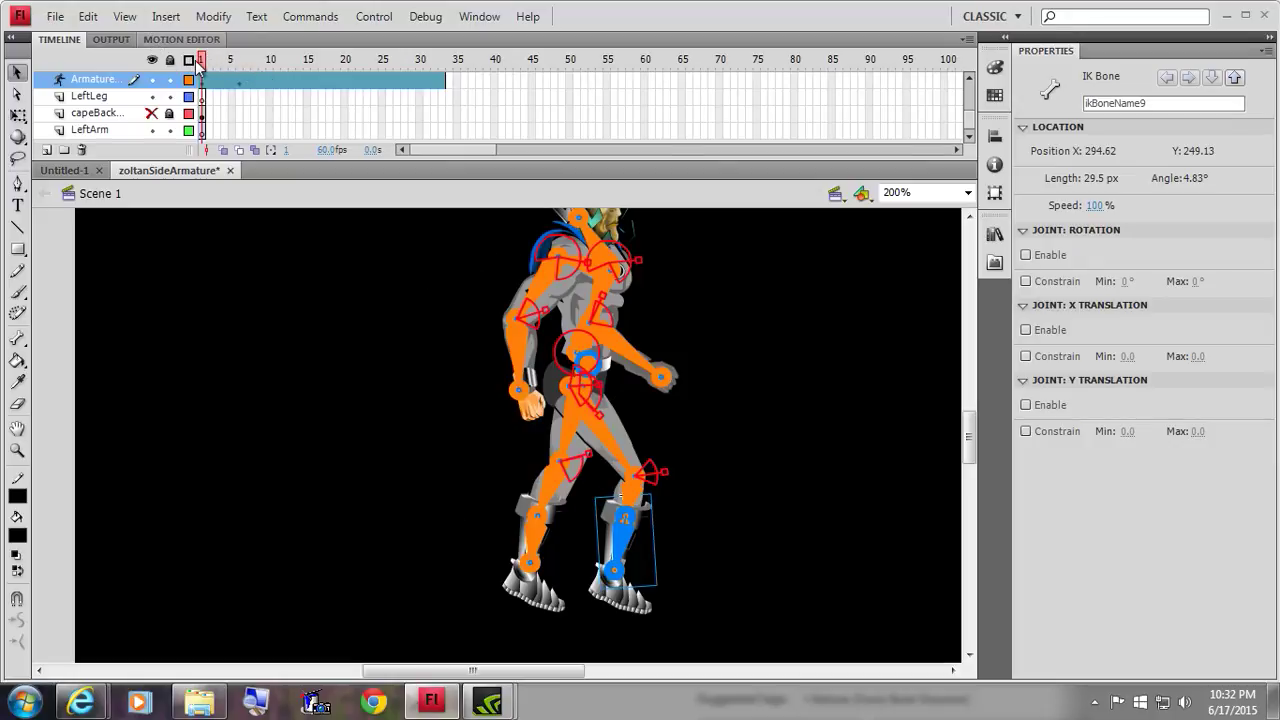
drag(203, 62, 255, 66)
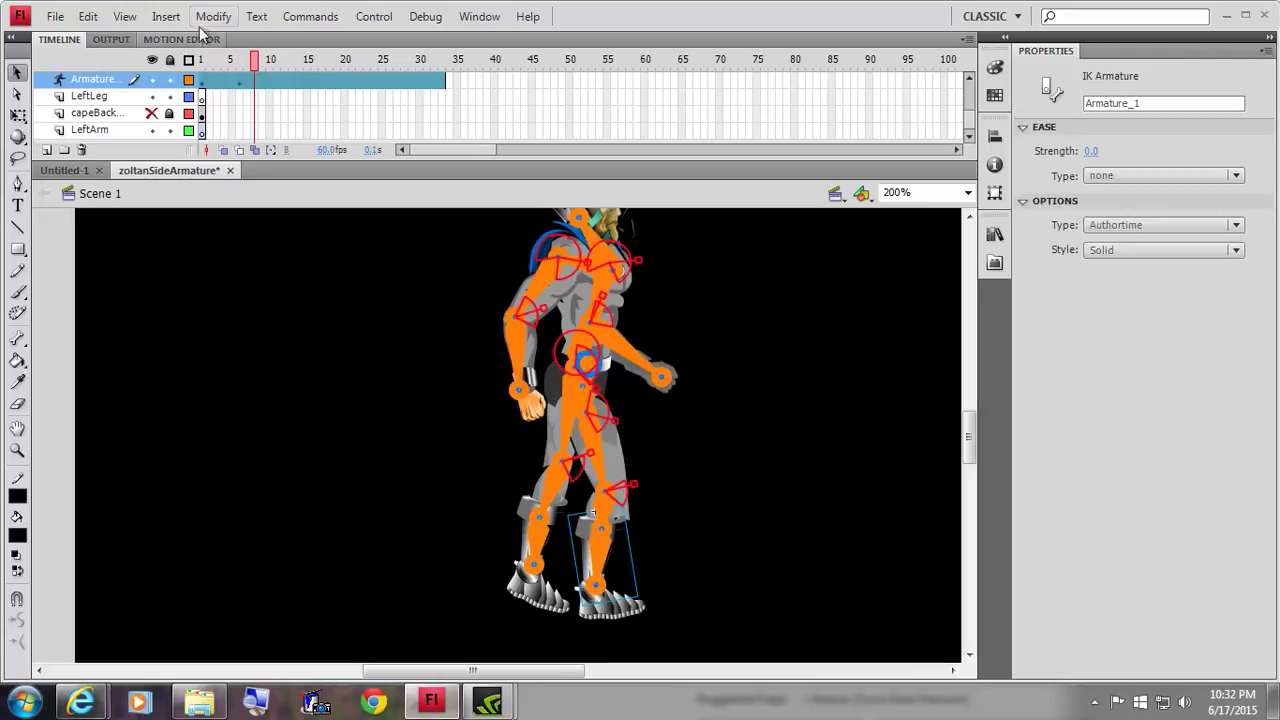
drag(252, 62, 189, 66)
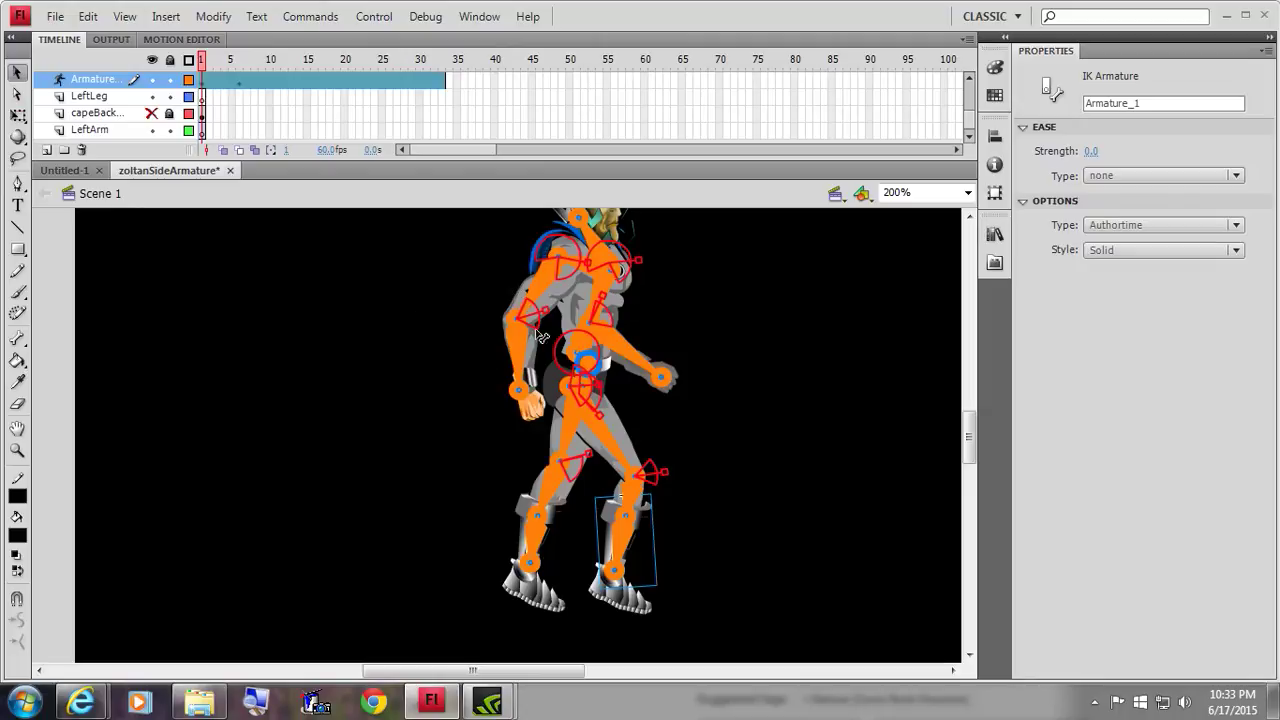
- Select all pieces of both legs at frame 1, shift them down to about X 223.5, Y 172.8, and preview the motion up to frame 8
click(18, 115)
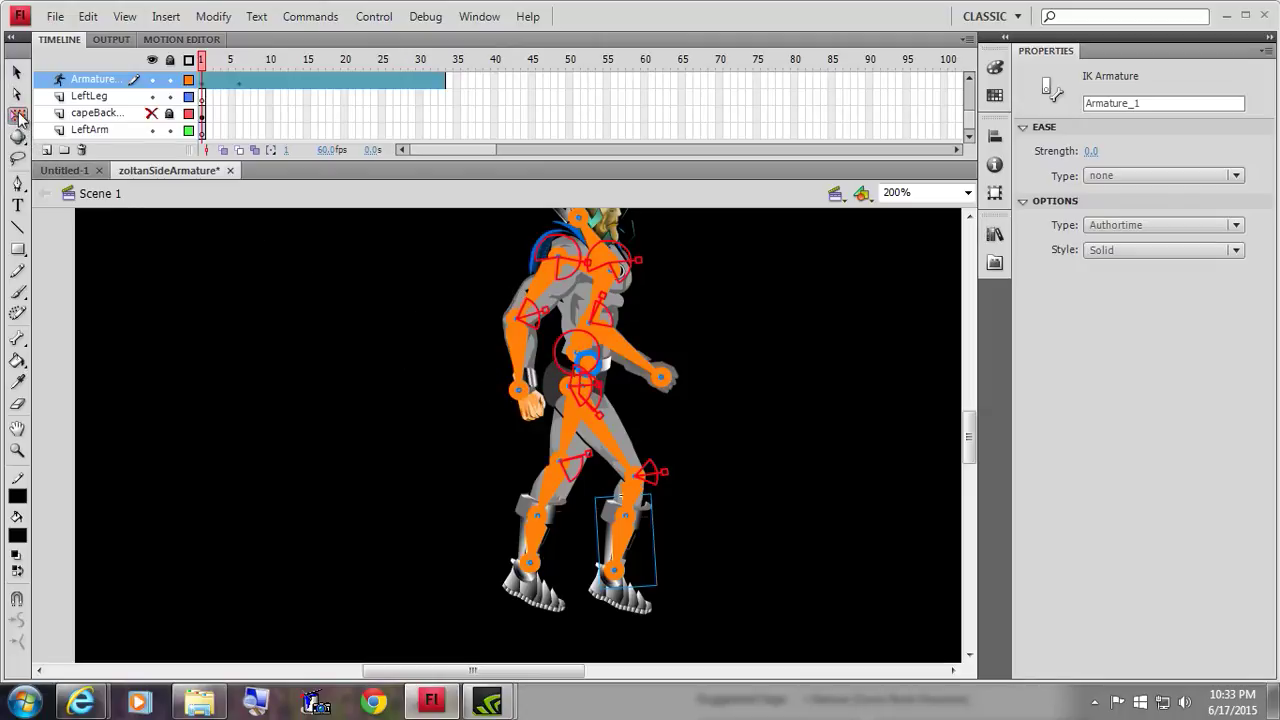
click(381, 470)
drag(382, 450, 770, 716)
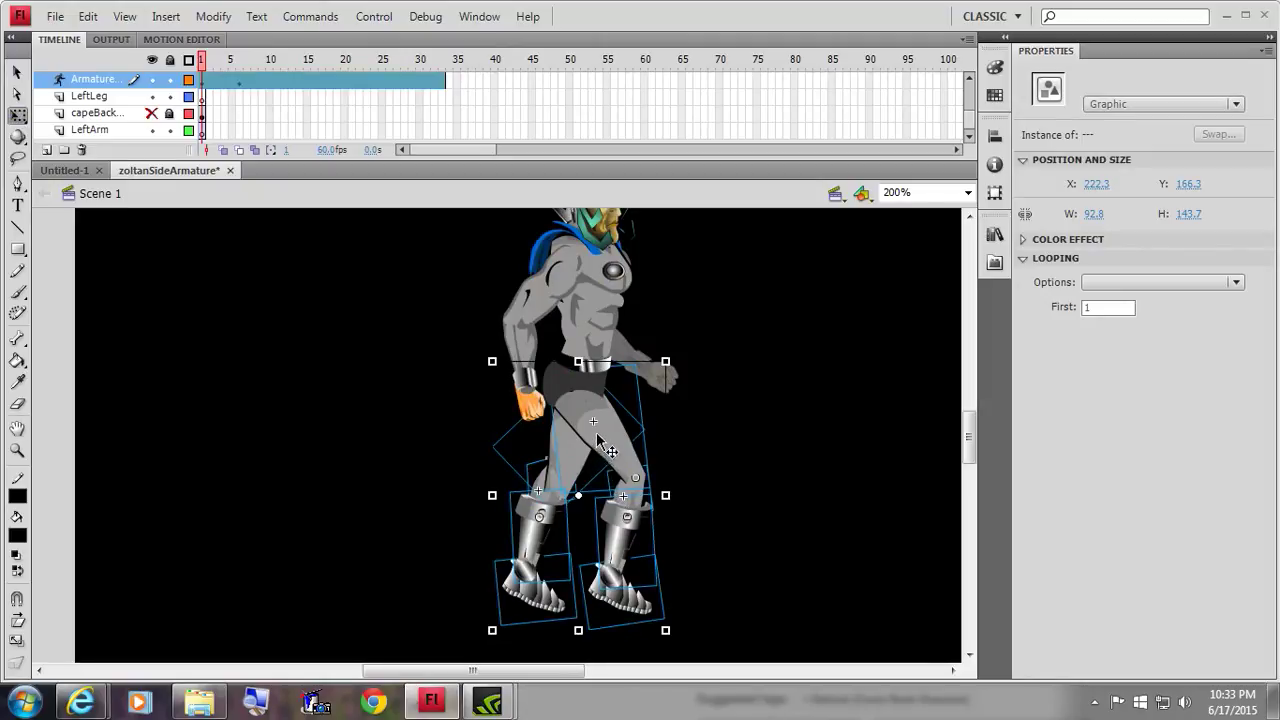
click(609, 459)
drag(609, 459, 599, 444)
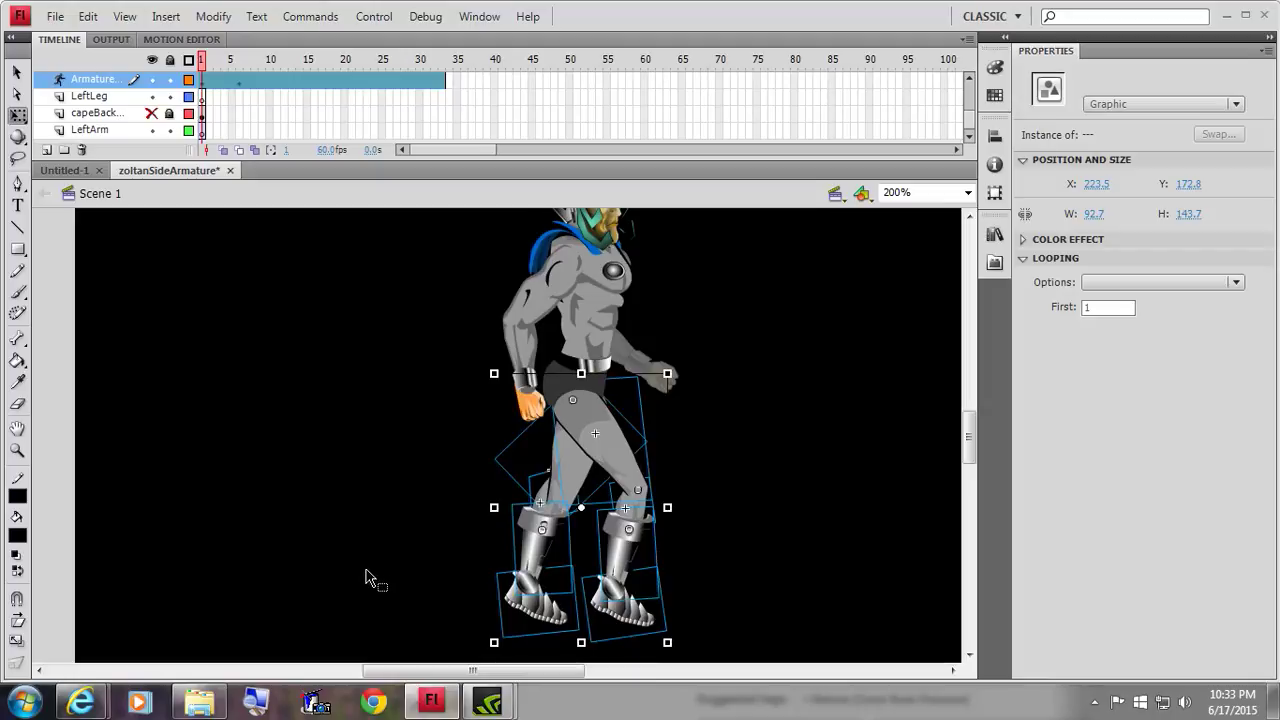
drag(201, 62, 256, 94)
click(257, 86)
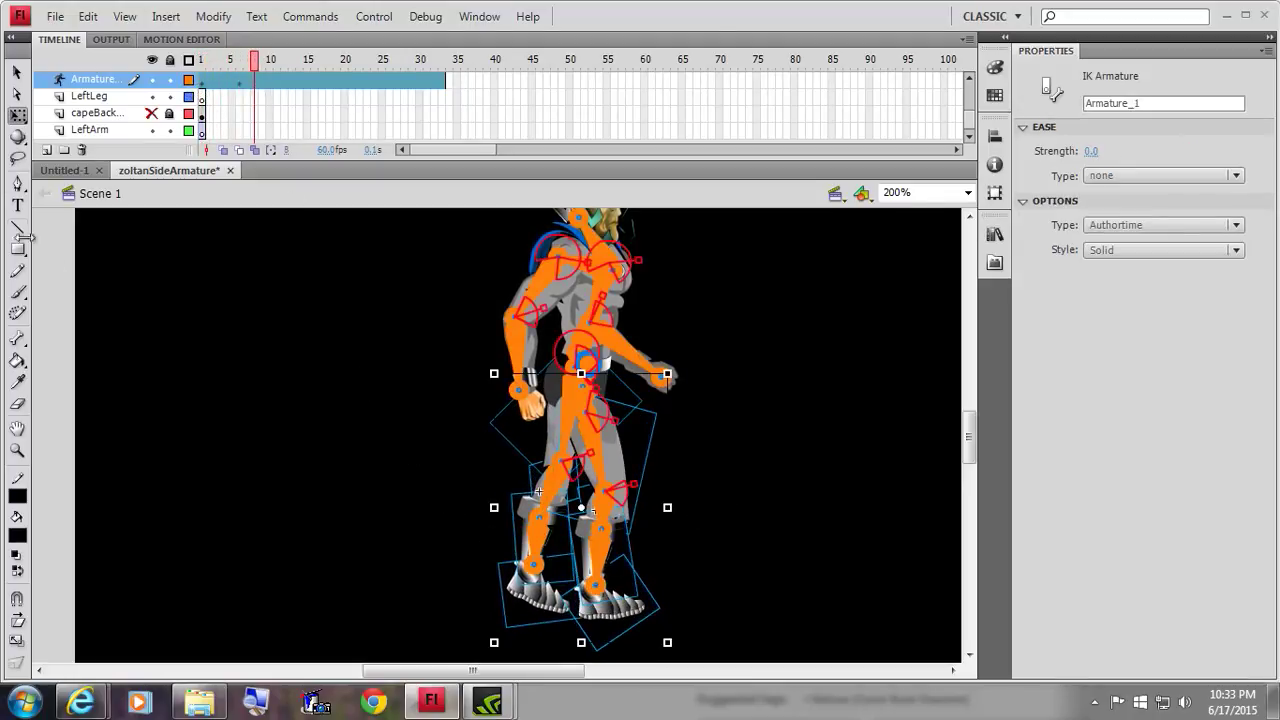
click(16, 72)
click(368, 634)
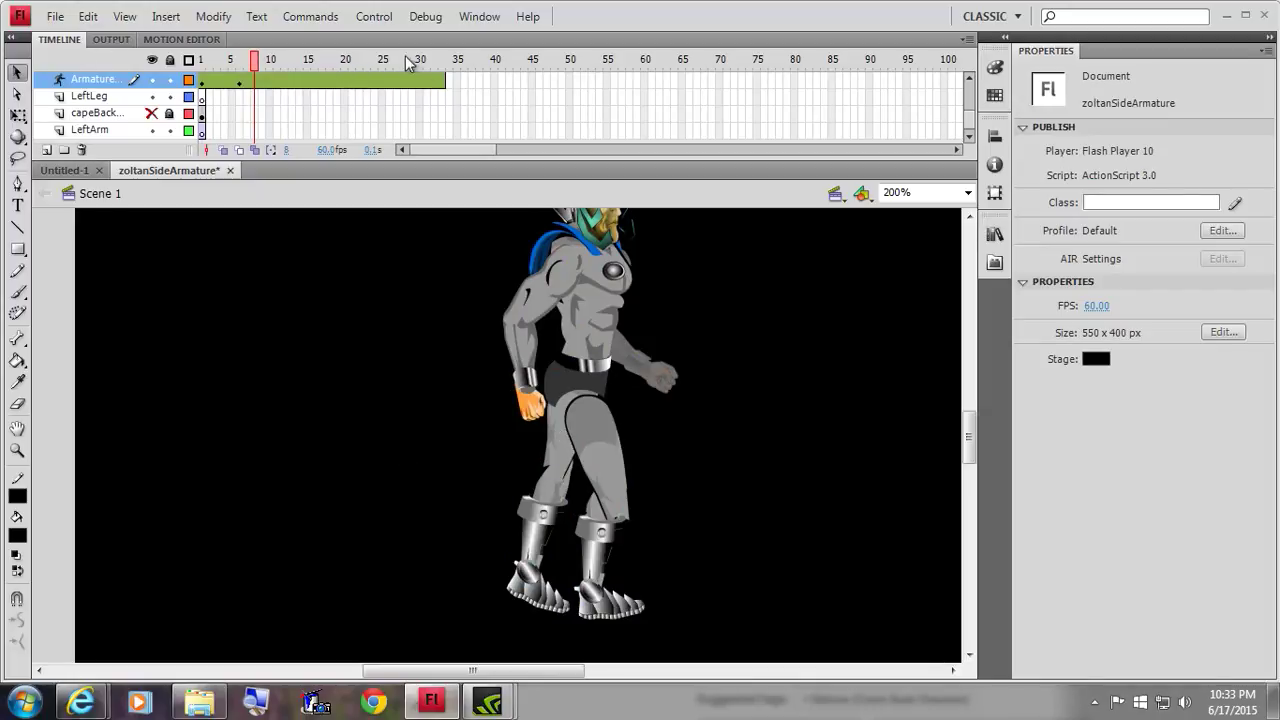
drag(253, 63, 170, 62)
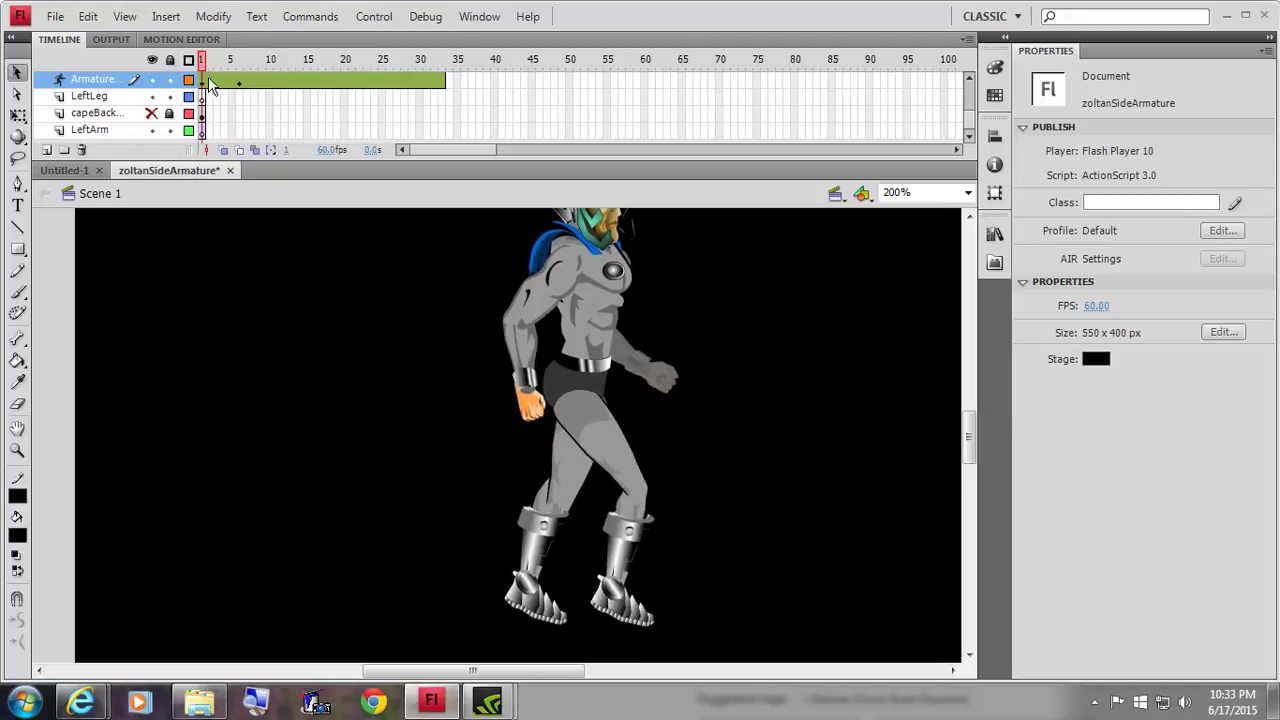
- Raise the leftLegTop thigh to about X 270.9, Y 181.3 at frame 1, and select the pieces of both legs
click(18, 115)
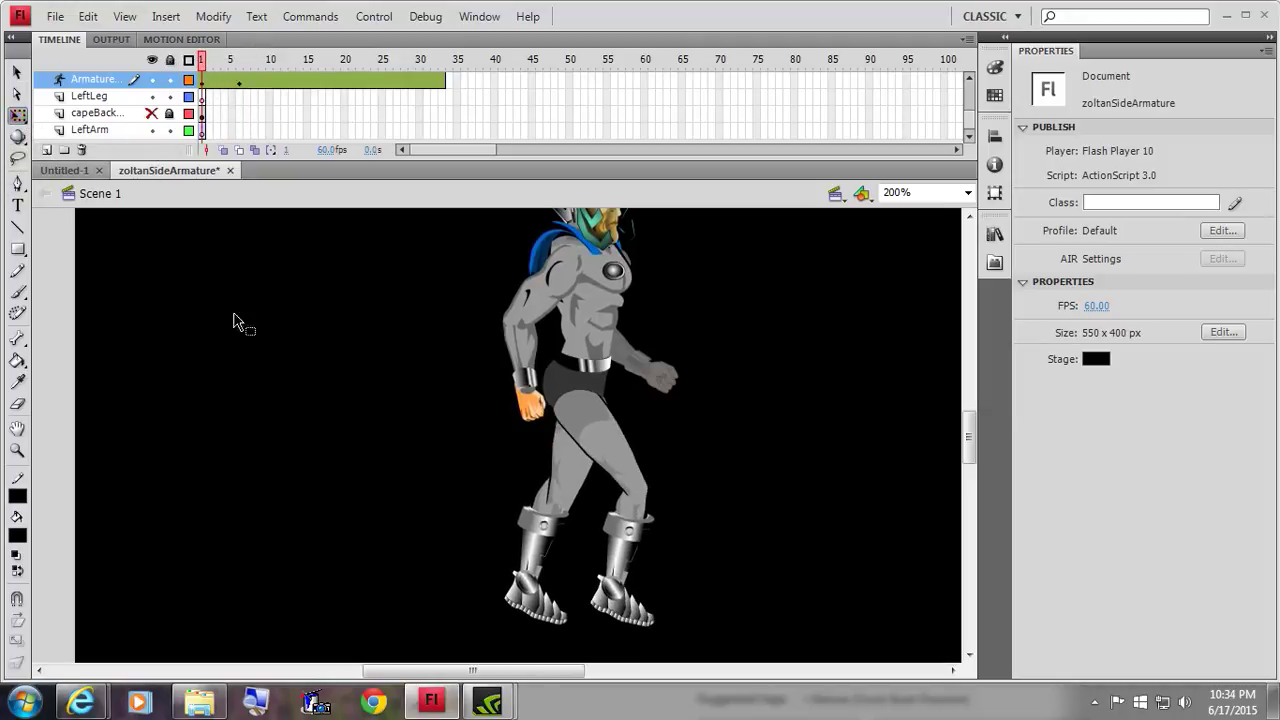
drag(356, 412, 428, 481)
click(584, 483)
drag(575, 470, 572, 448)
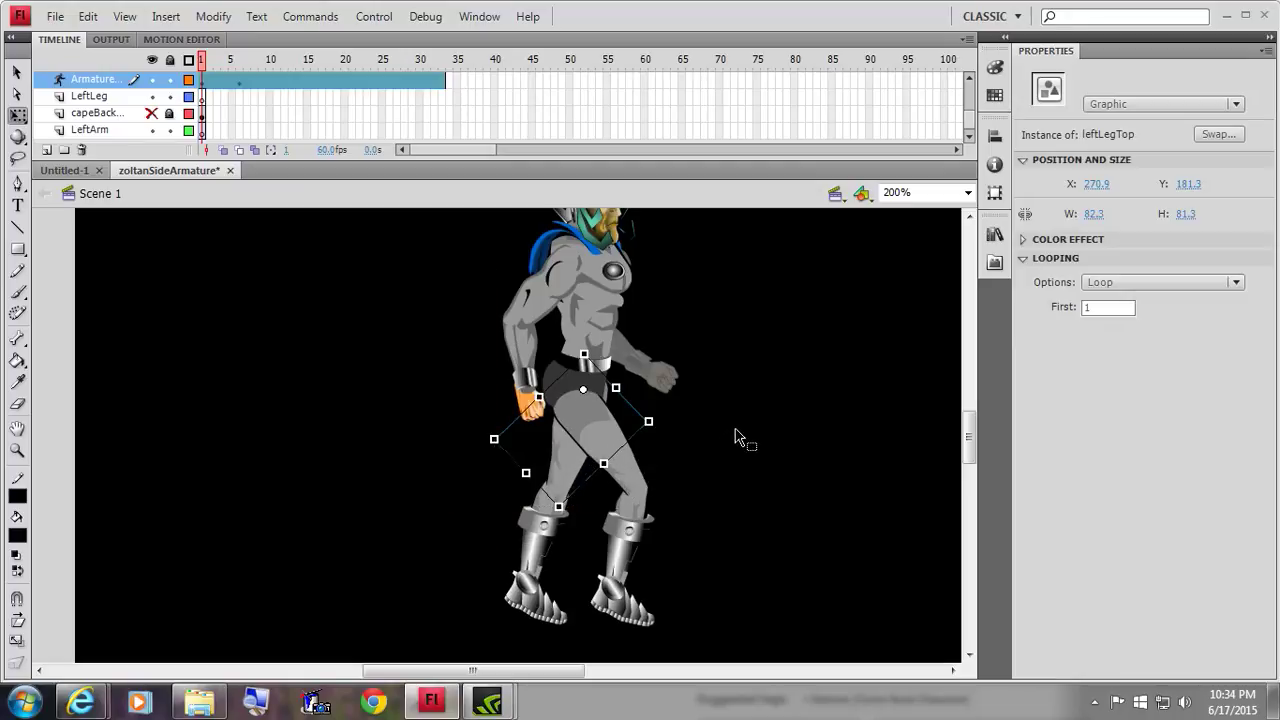
drag(720, 436, 665, 546)
key(ctrl+a)
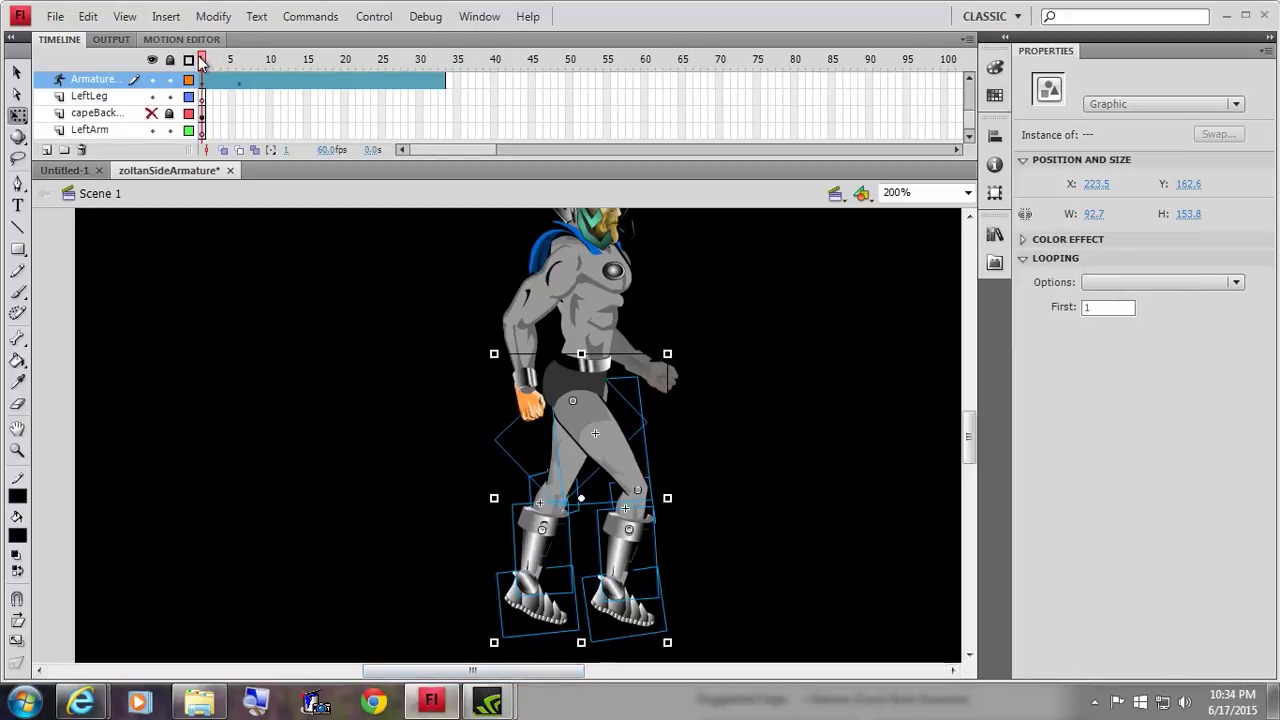
- At frame 6, move RightLegTop up to about X 272.4, Y 197.8 and leftLegTop to about X 272.2, Y 169.5
drag(204, 58, 241, 66)
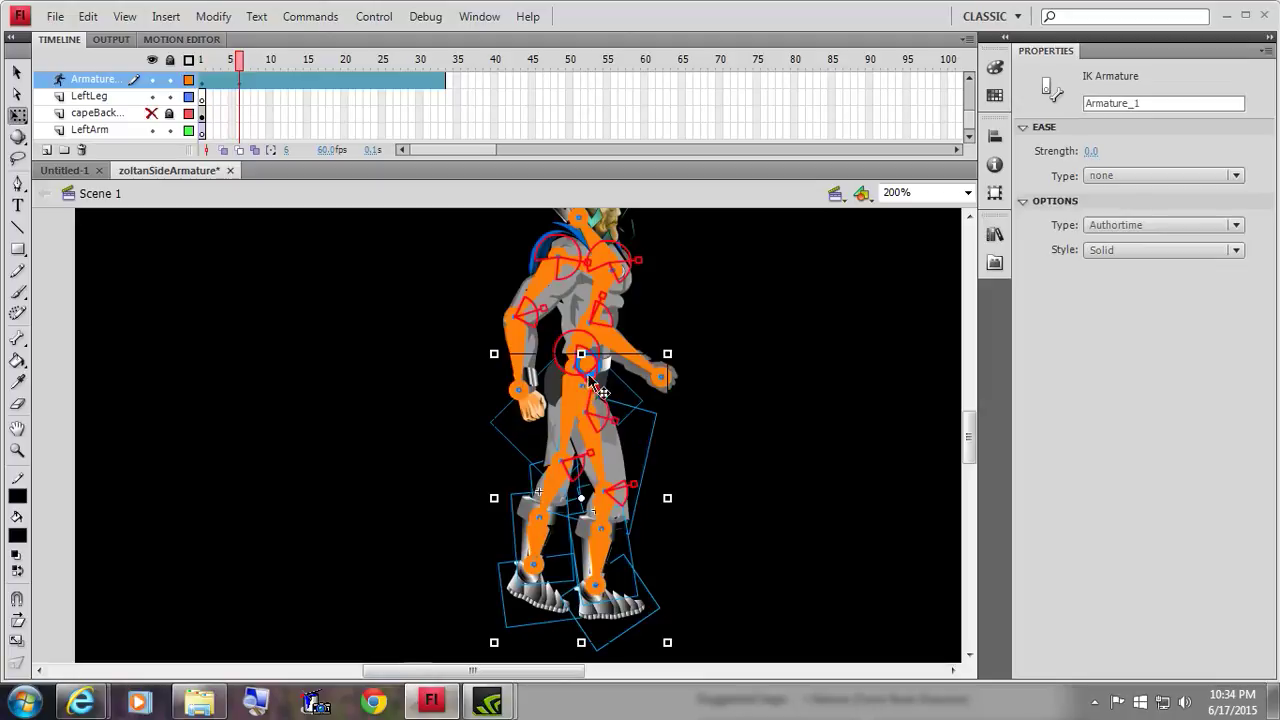
click(686, 478)
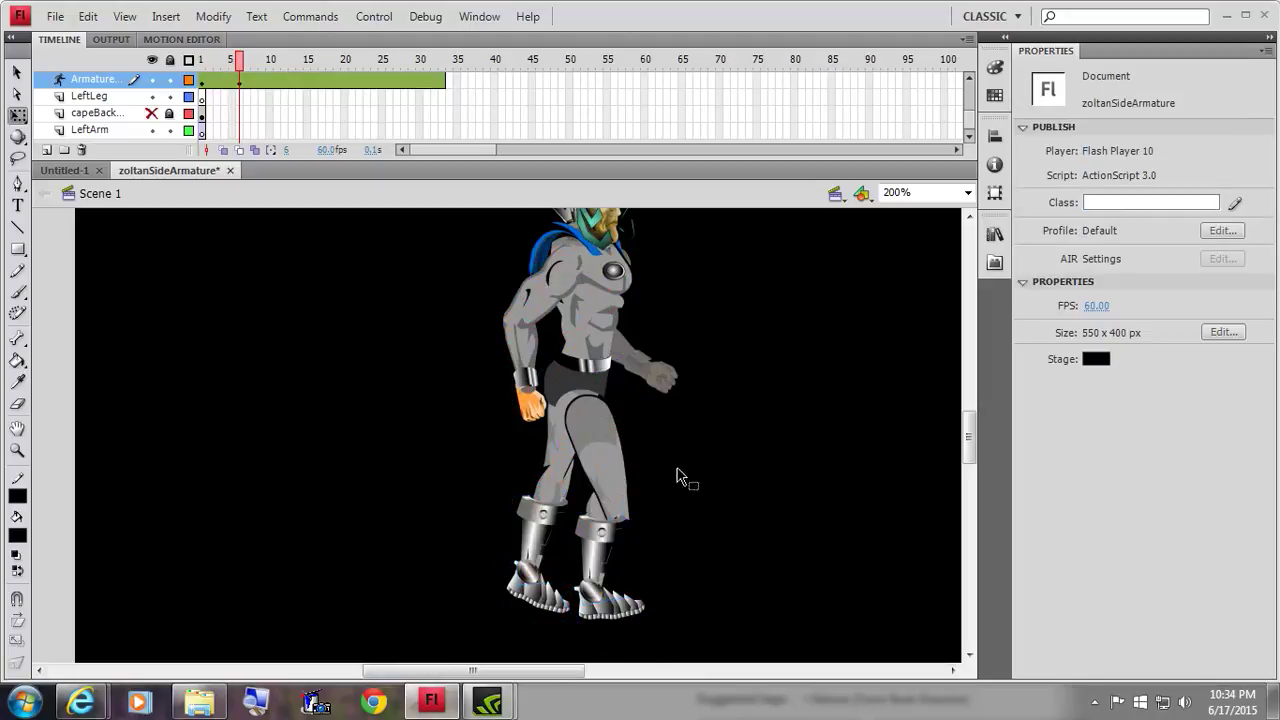
mouse_move(603, 442)
mouse_down()
mouse_move(599, 418)
mouse_move(603, 430)
mouse_up()
click(601, 420)
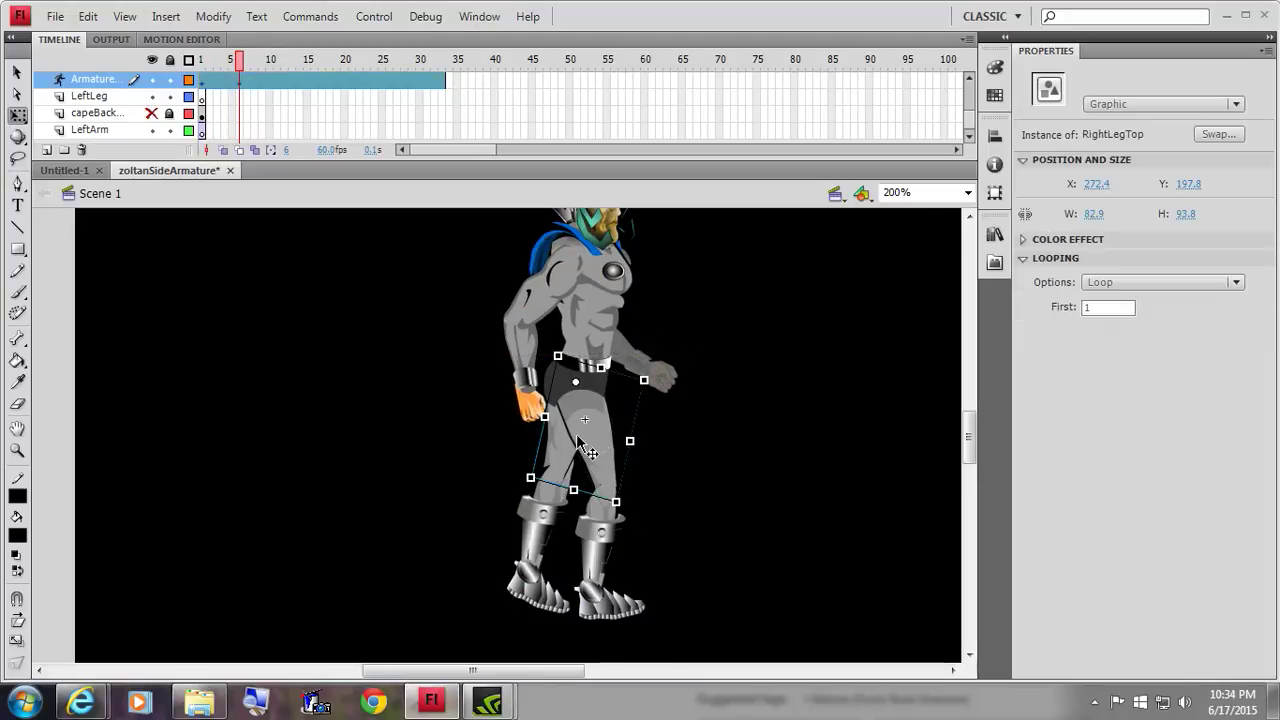
mouse_move(560, 462)
mouse_down()
mouse_move(566, 447)
mouse_move(570, 460)
mouse_up()
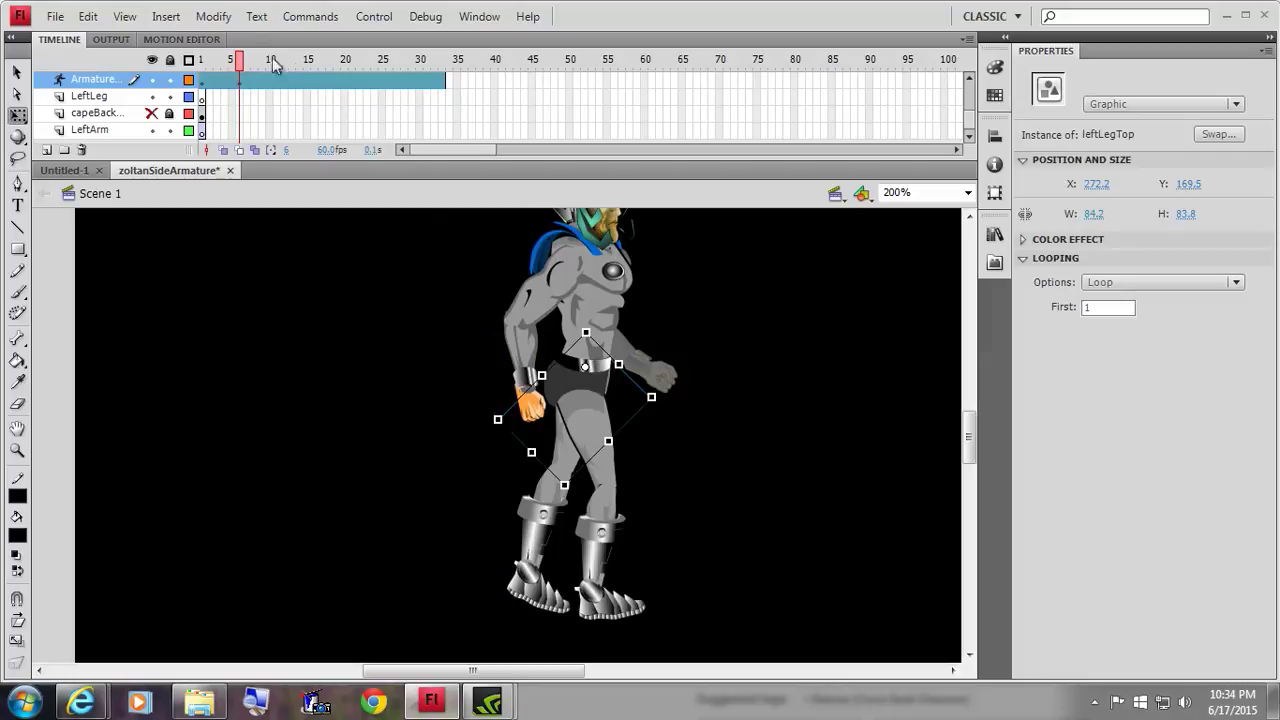
- Return to frame 1 and move the BootRt boot up to about X 291.8, Y 241.8
drag(240, 63, 200, 57)
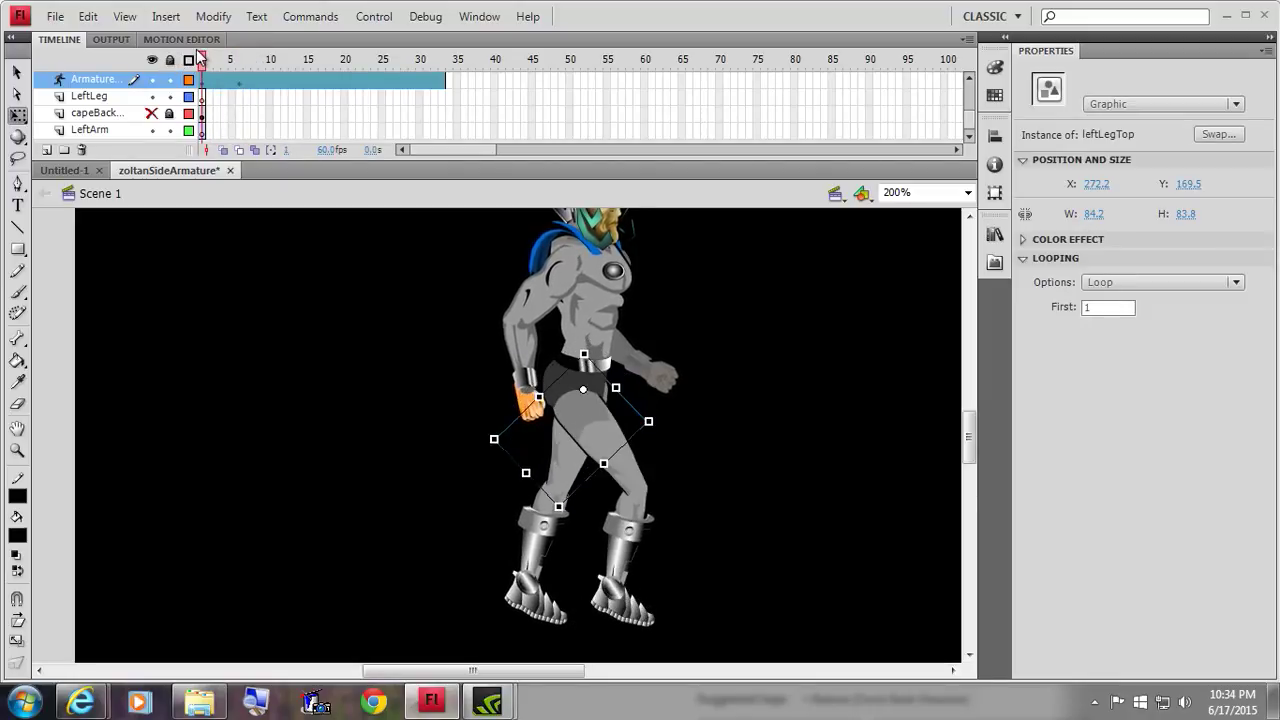
click(200, 57)
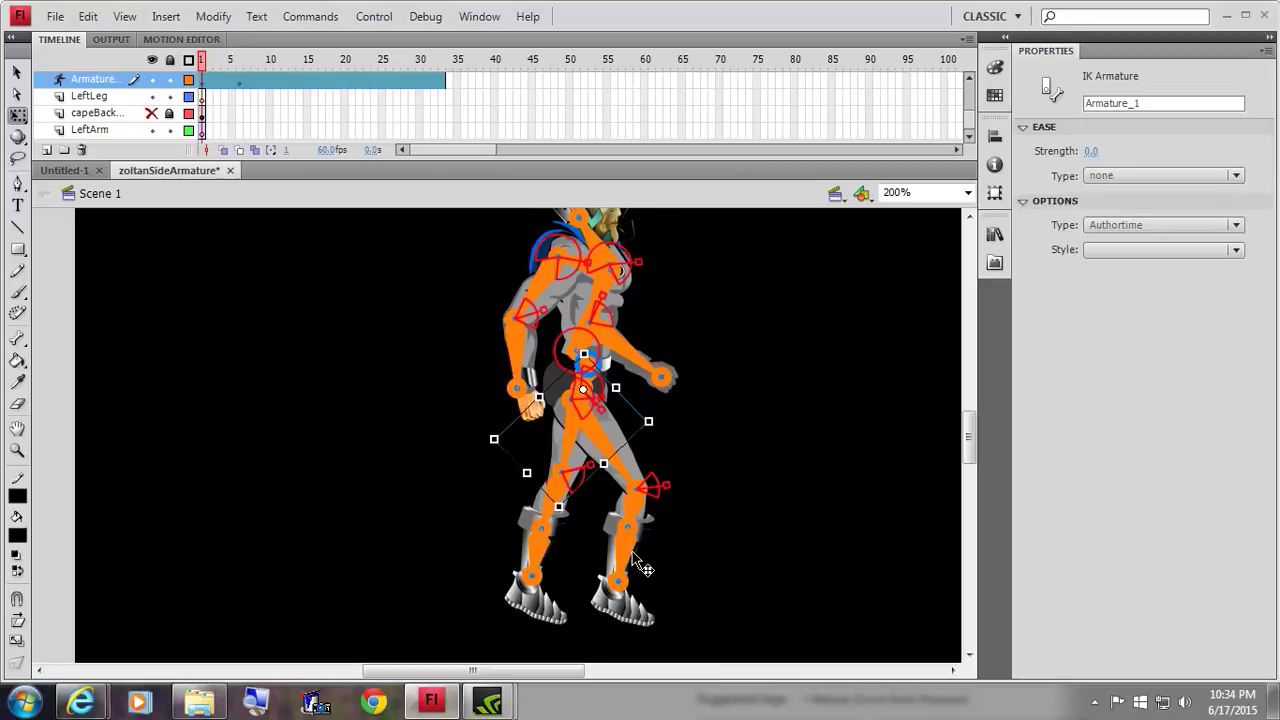
mouse_move(628, 560)
mouse_down()
mouse_move(665, 548)
mouse_move(630, 553)
mouse_move(620, 539)
mouse_up()
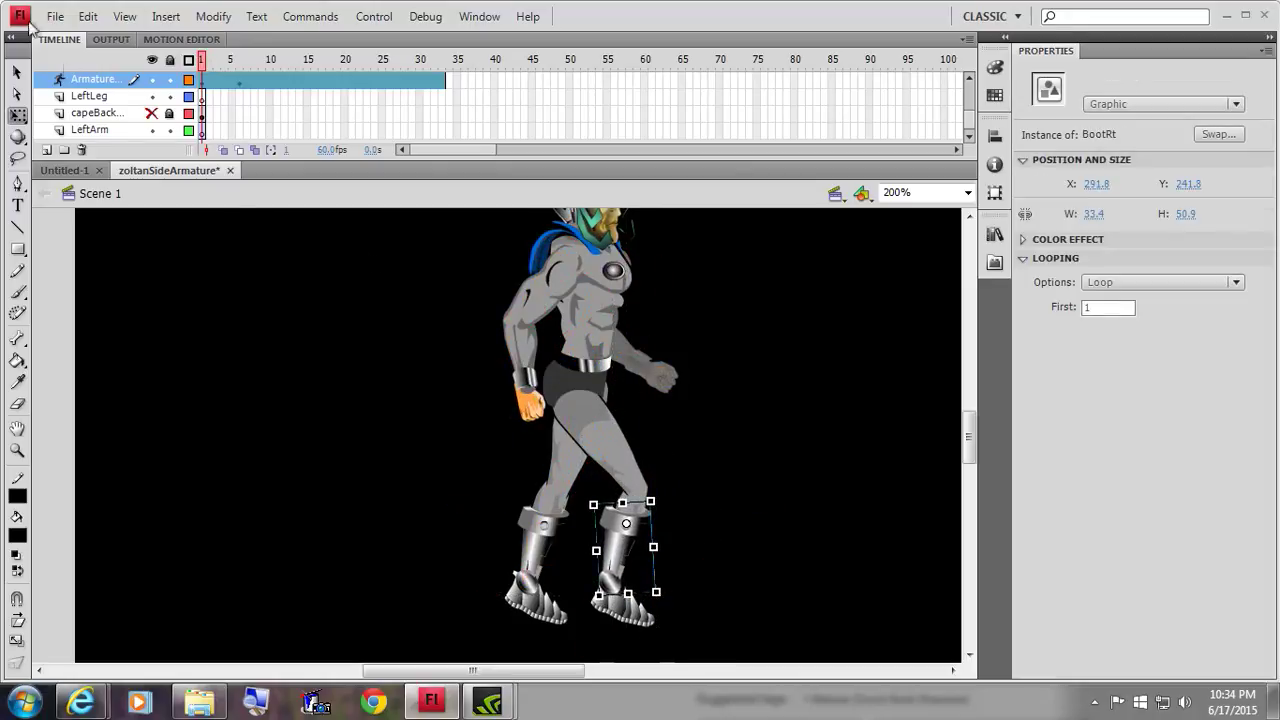
- Select the rear leg's BootRt boot at frame 1 to inspect the armature's bones
click(17, 72)
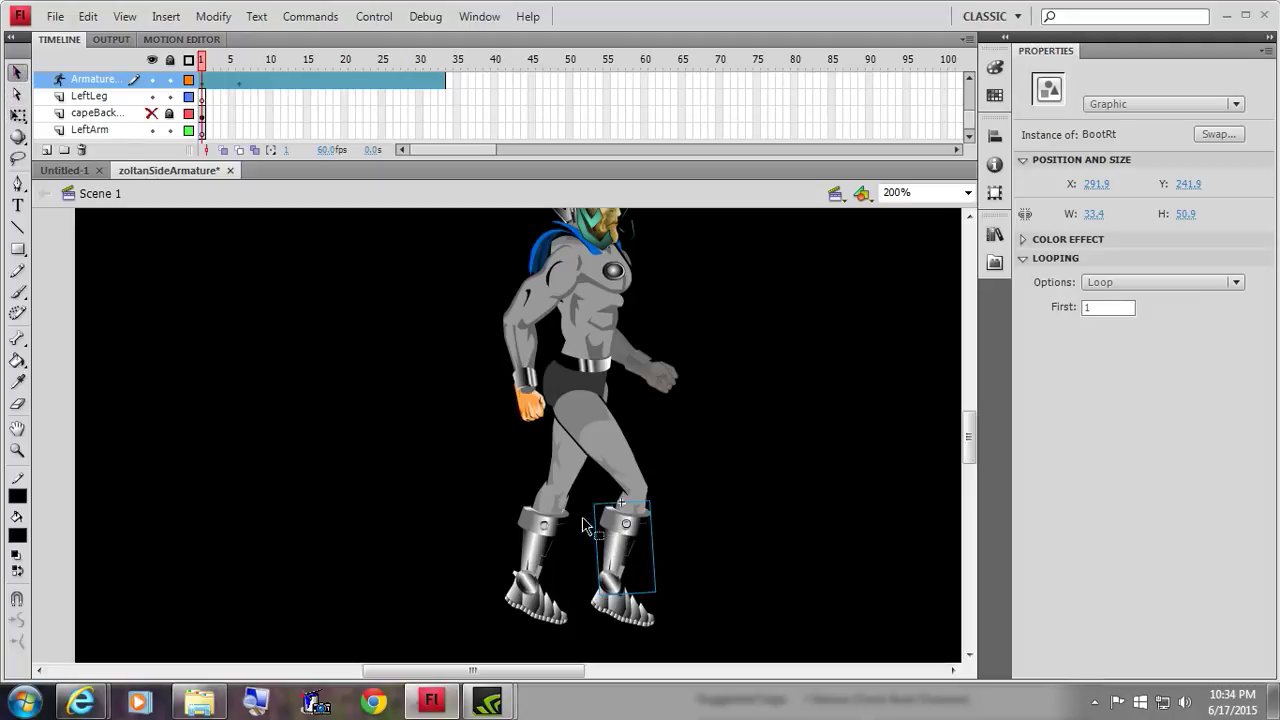
click(560, 502)
click(465, 556)
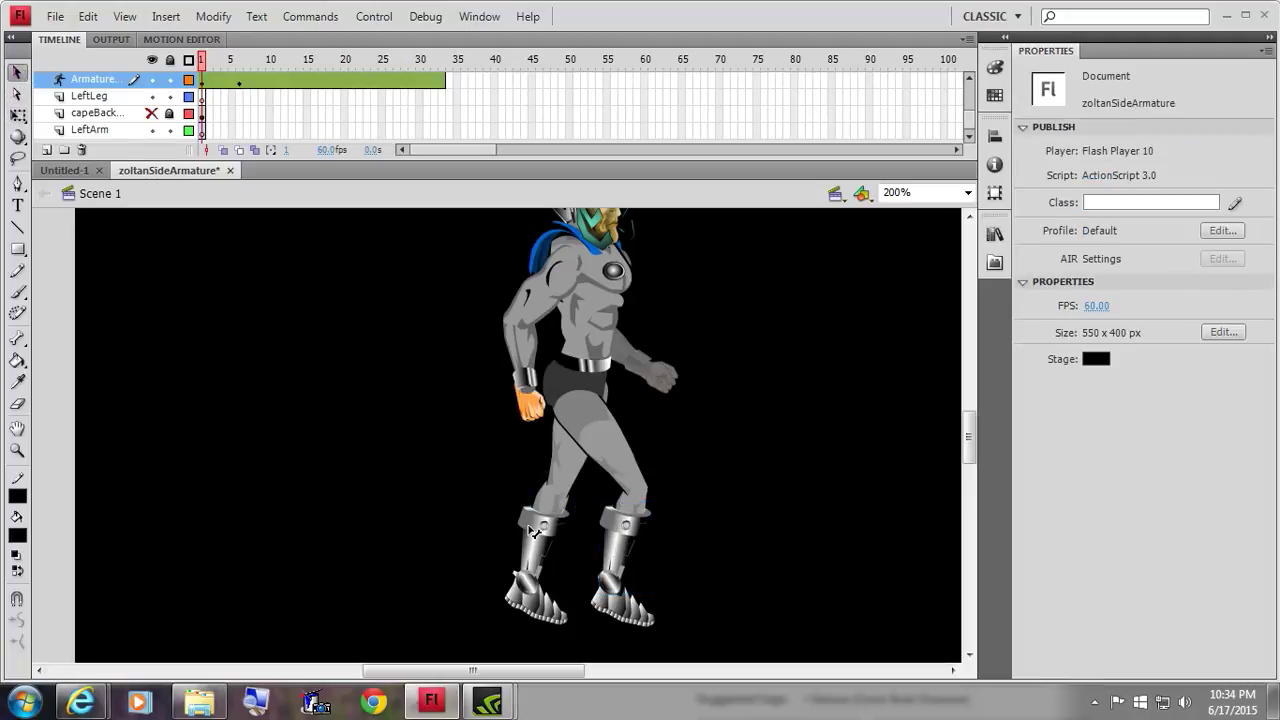
click(536, 537)
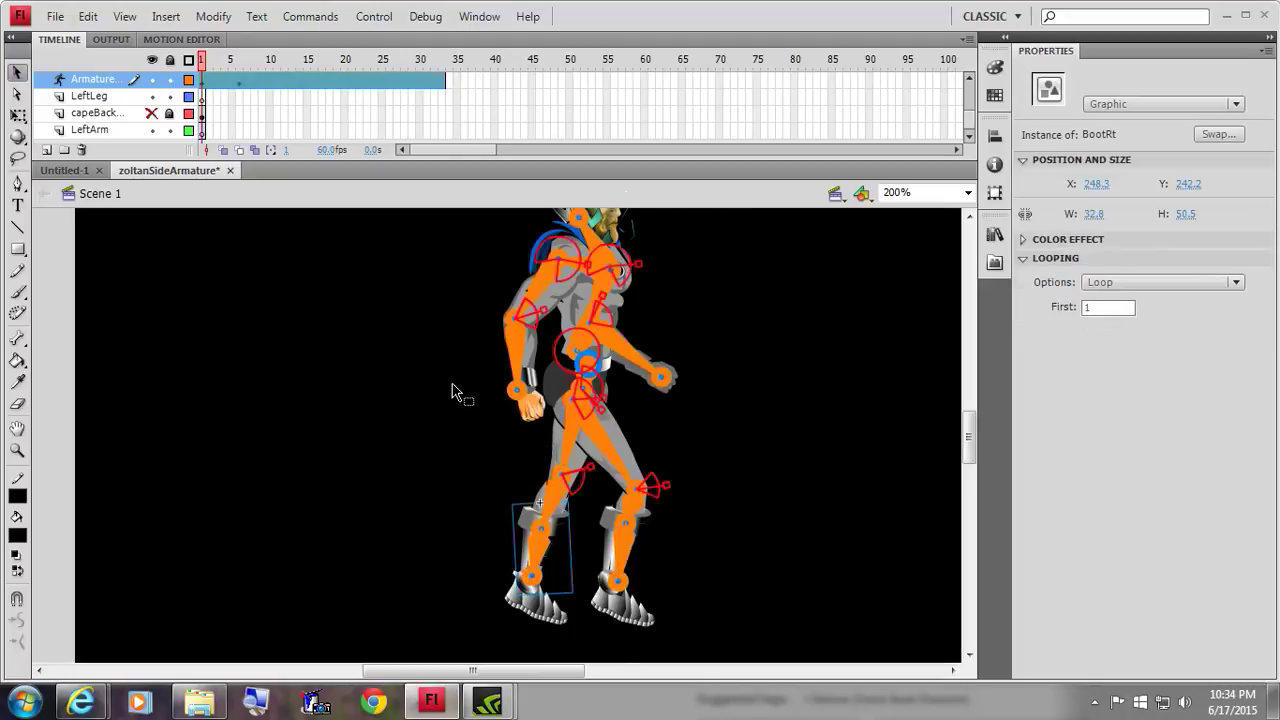
- Select the whole figure and, at frame 11, move it up to about X 223.9, Y -0.1
scroll(455, 390, up, 2)
click(18, 115)
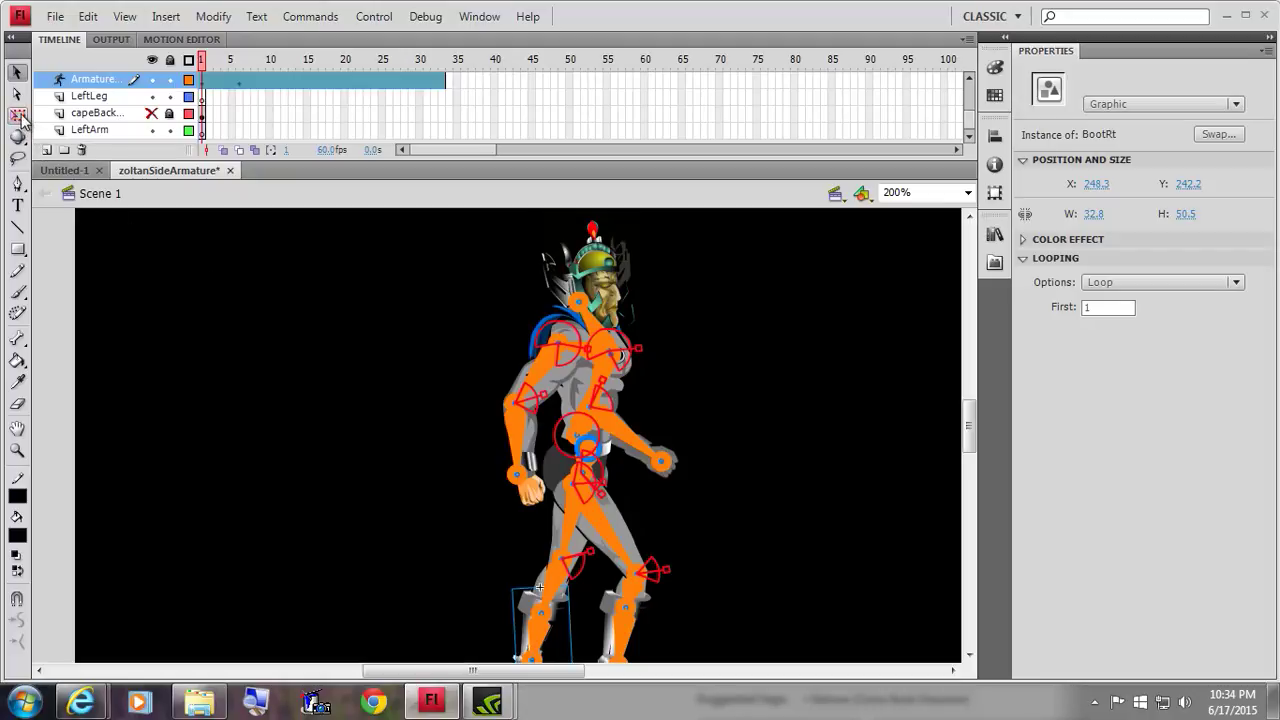
drag(272, 228, 745, 715)
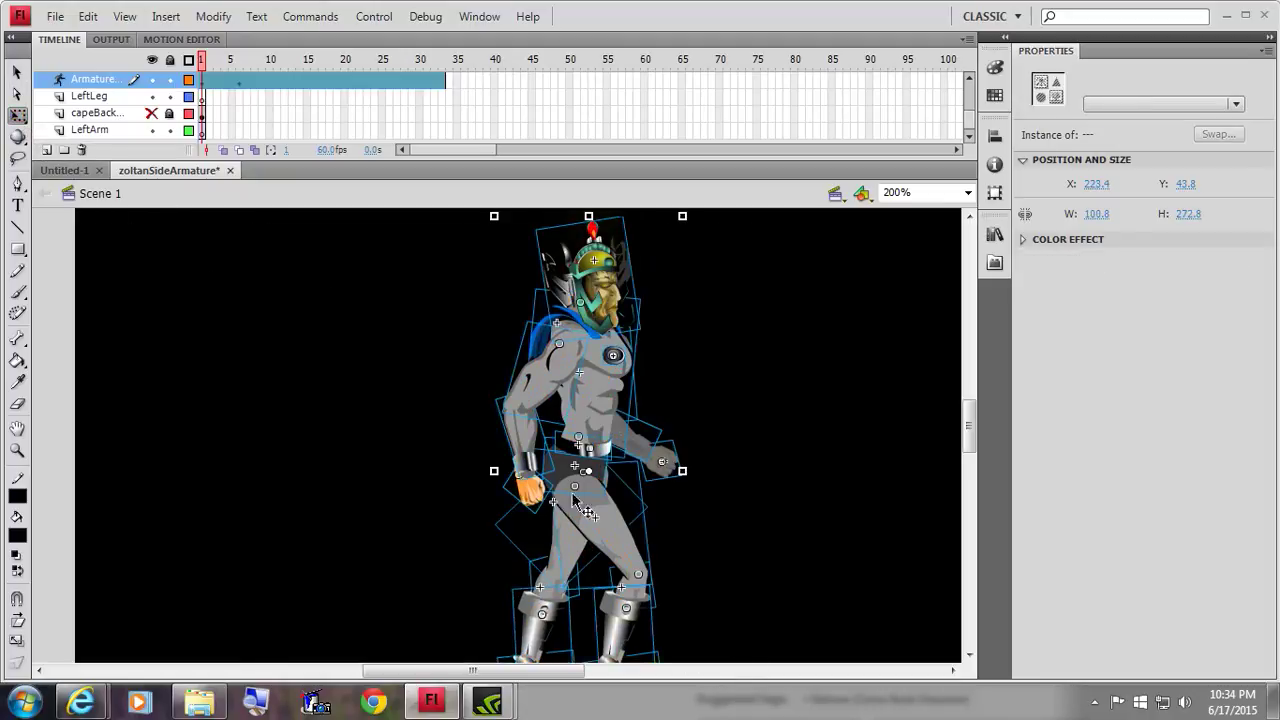
drag(203, 62, 276, 82)
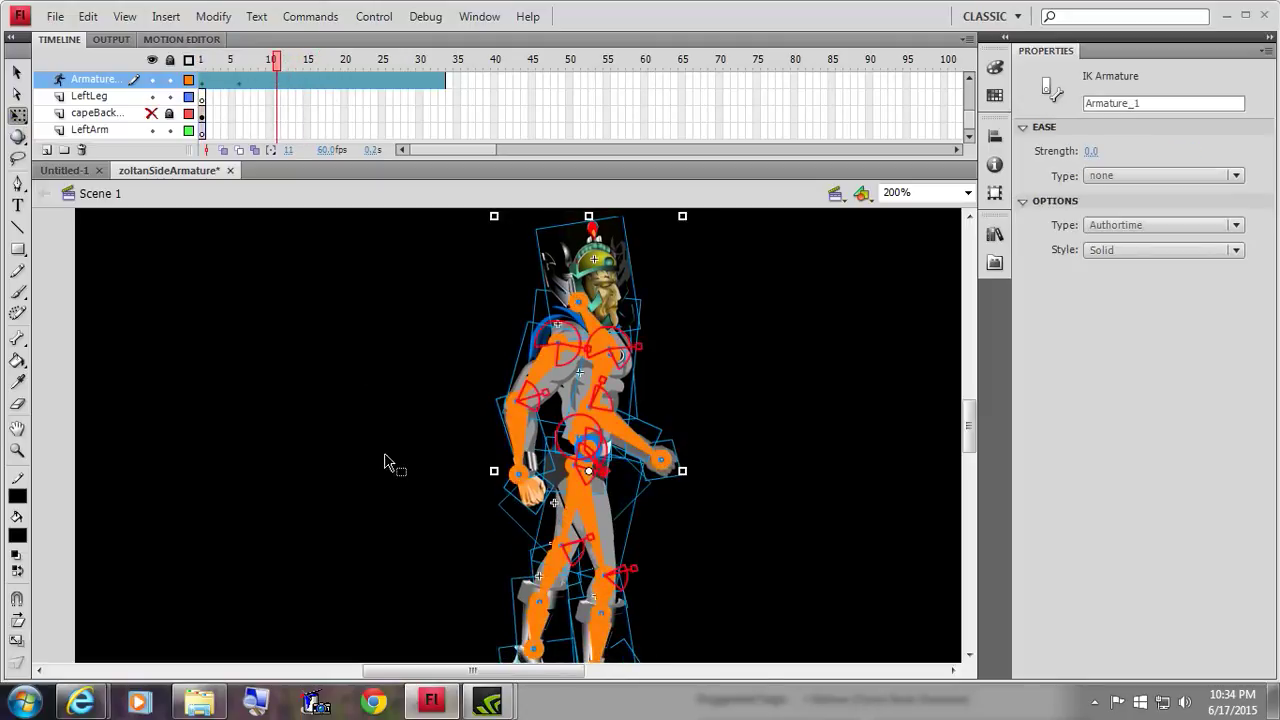
drag(566, 522, 563, 425)
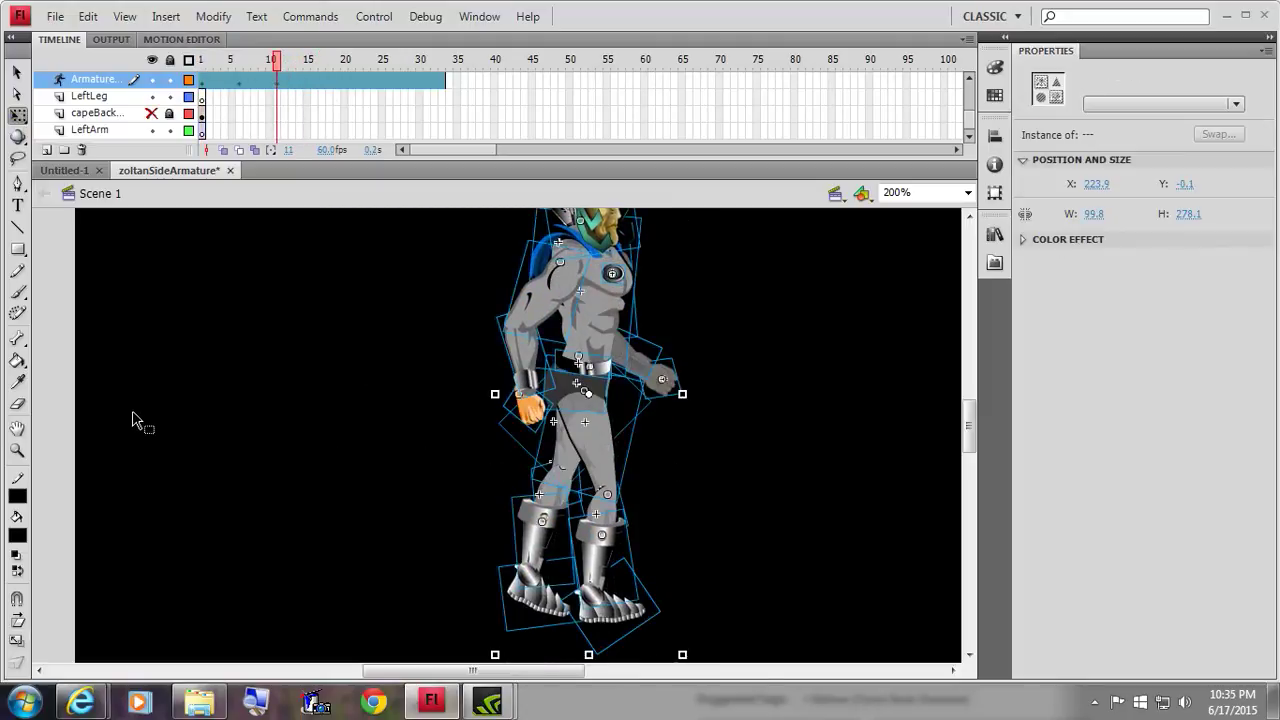
- Check the pose at frame 1, then at frame 16 move the whole figure down to about X 236.1, Y 101.8
drag(276, 64, 203, 80)
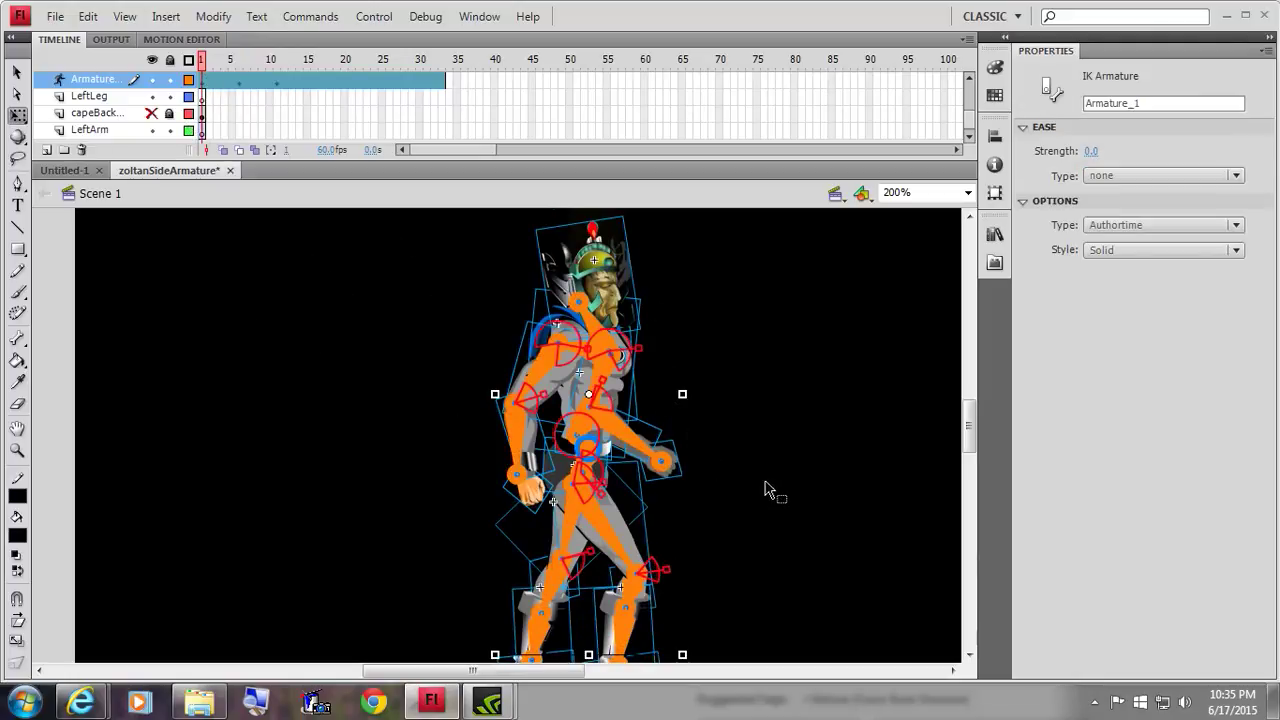
scroll(766, 486, down, 3)
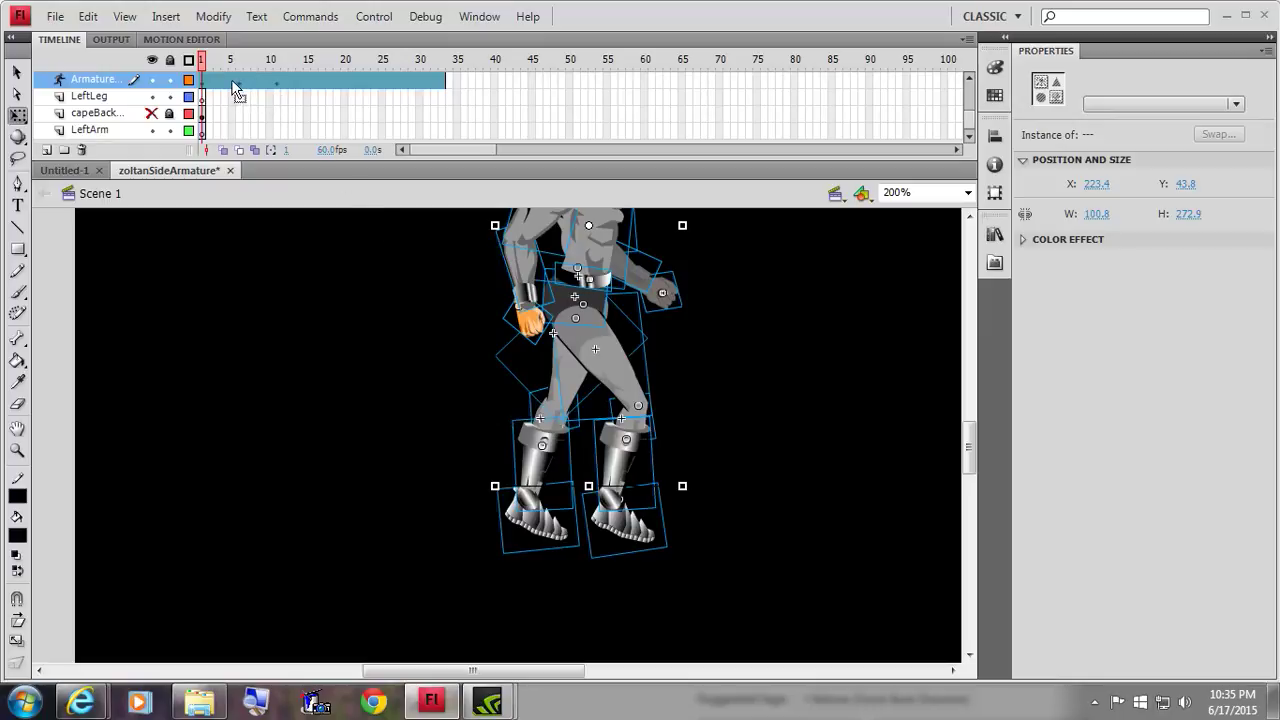
drag(208, 62, 314, 50)
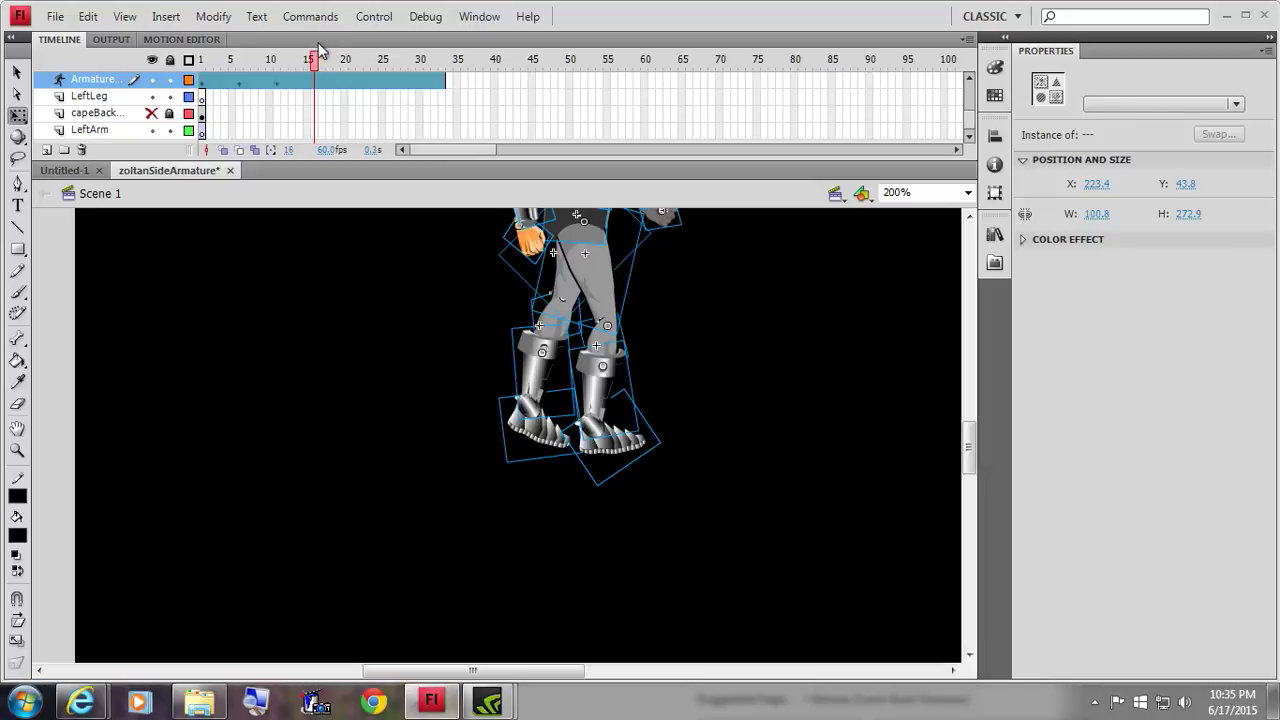
drag(590, 276, 603, 444)
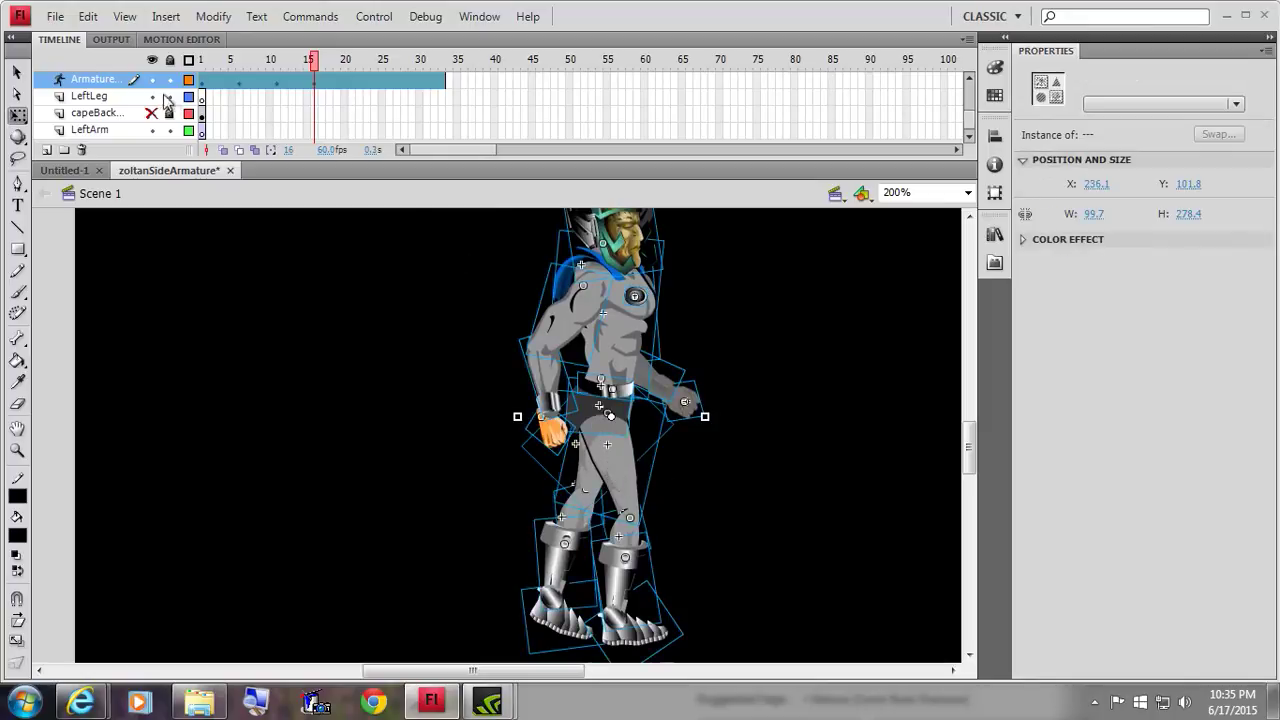
- At frame 16, swing the front leg forward and bend RightLegBottom backward at the knee to about X 291.4, Y 275.1
click(16, 73)
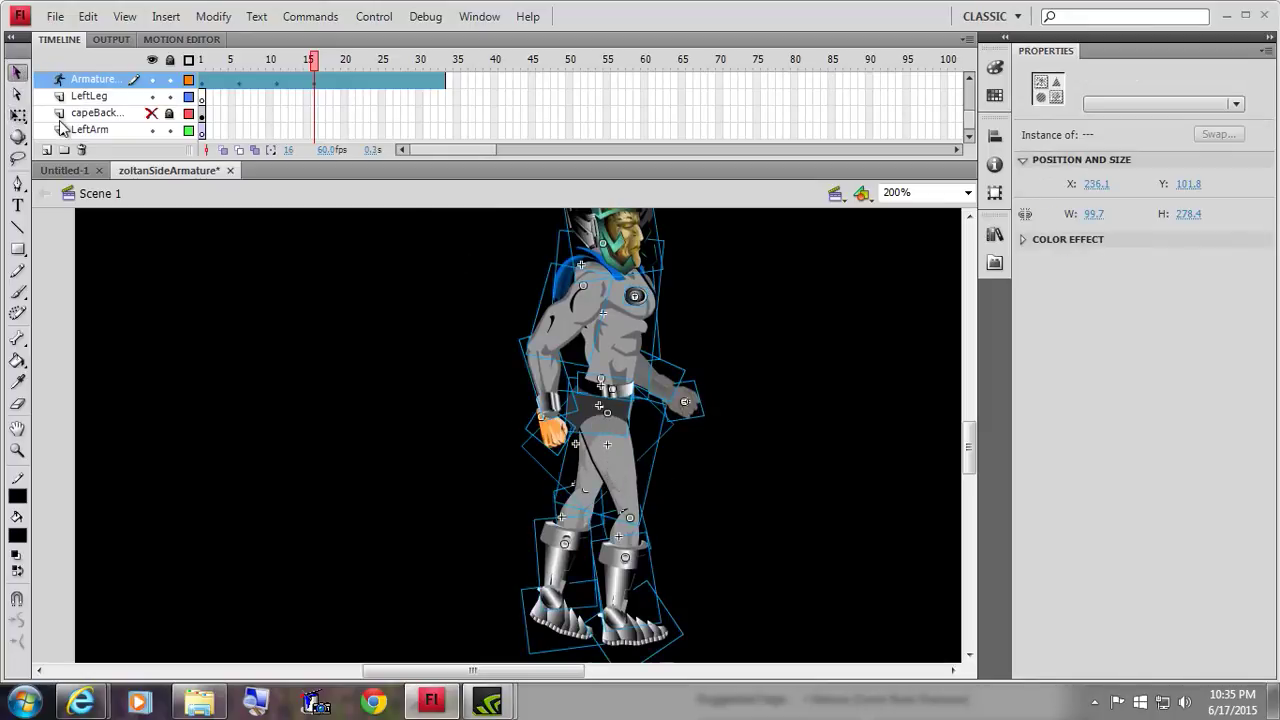
click(451, 606)
drag(626, 578, 655, 535)
drag(665, 512, 596, 510)
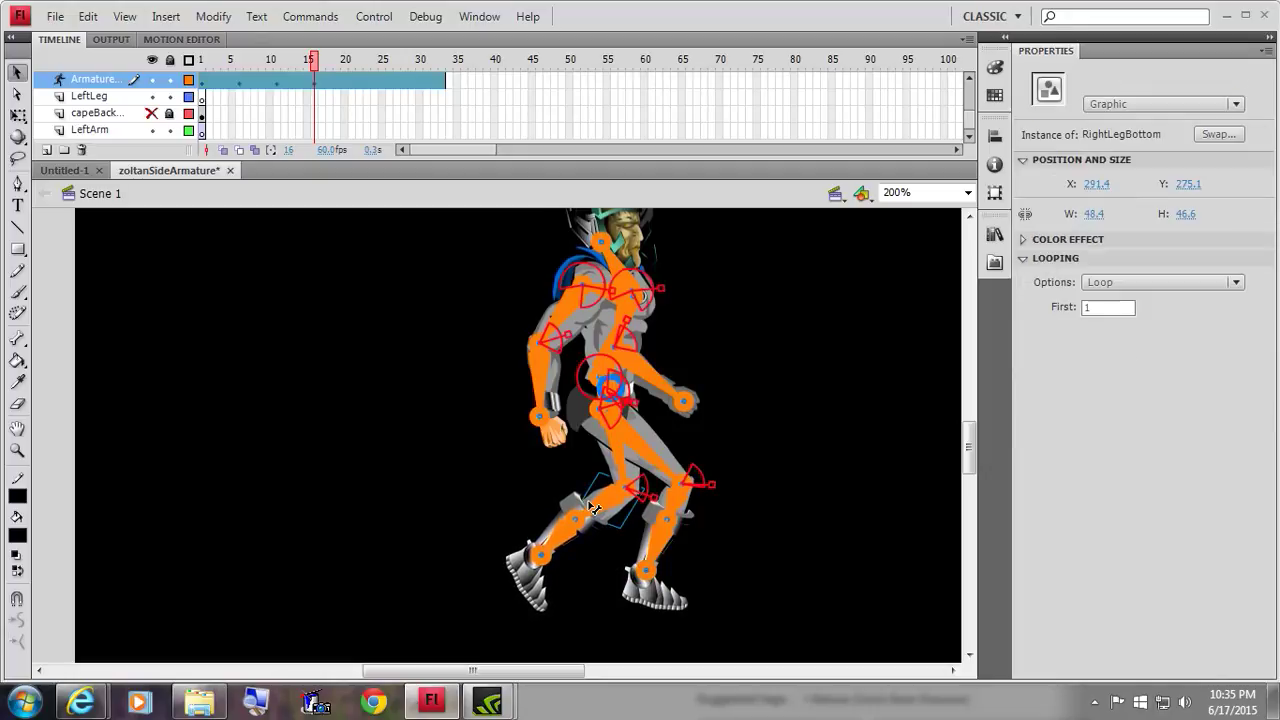
- Select all pieces of the figure at frame 16 and lower it to about X 217.3, Y 120.3
click(18, 115)
drag(455, 255, 745, 588)
drag(636, 340, 624, 389)
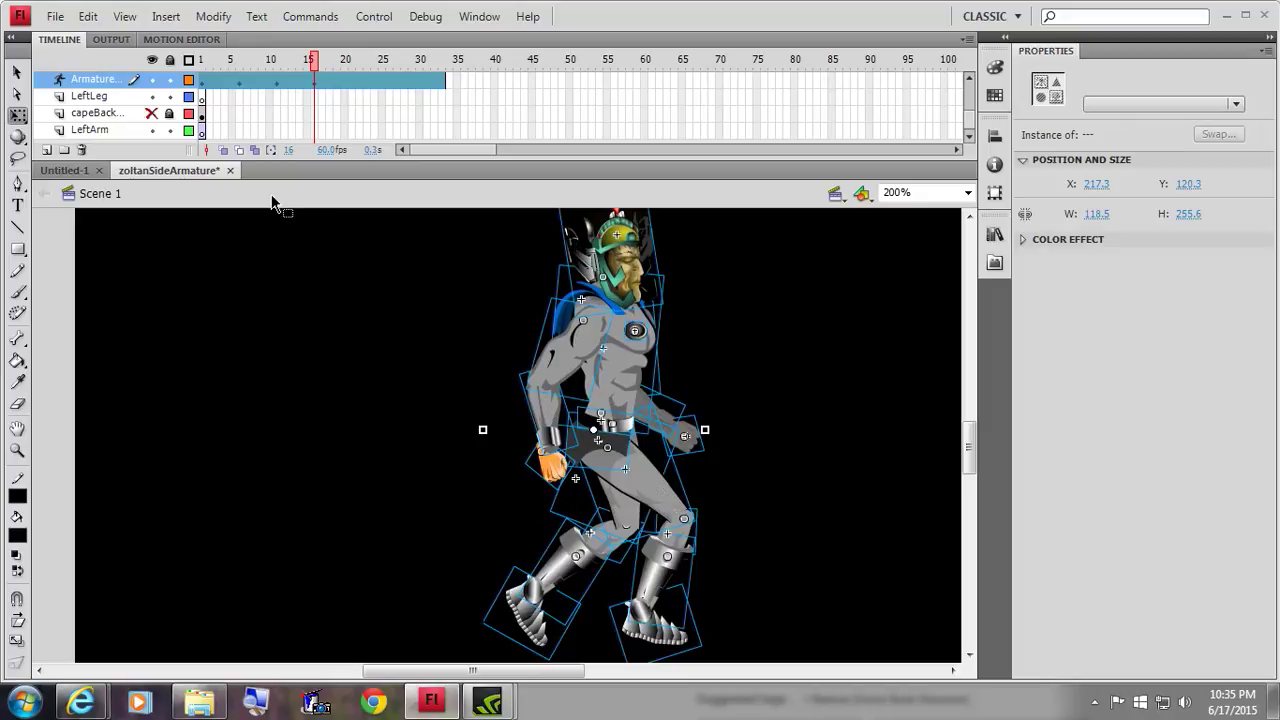
- Preview the walk motion by scrubbing from frame 1 to the end of the armature layer and playing the animation
drag(313, 63, 213, 117)
click(594, 350)
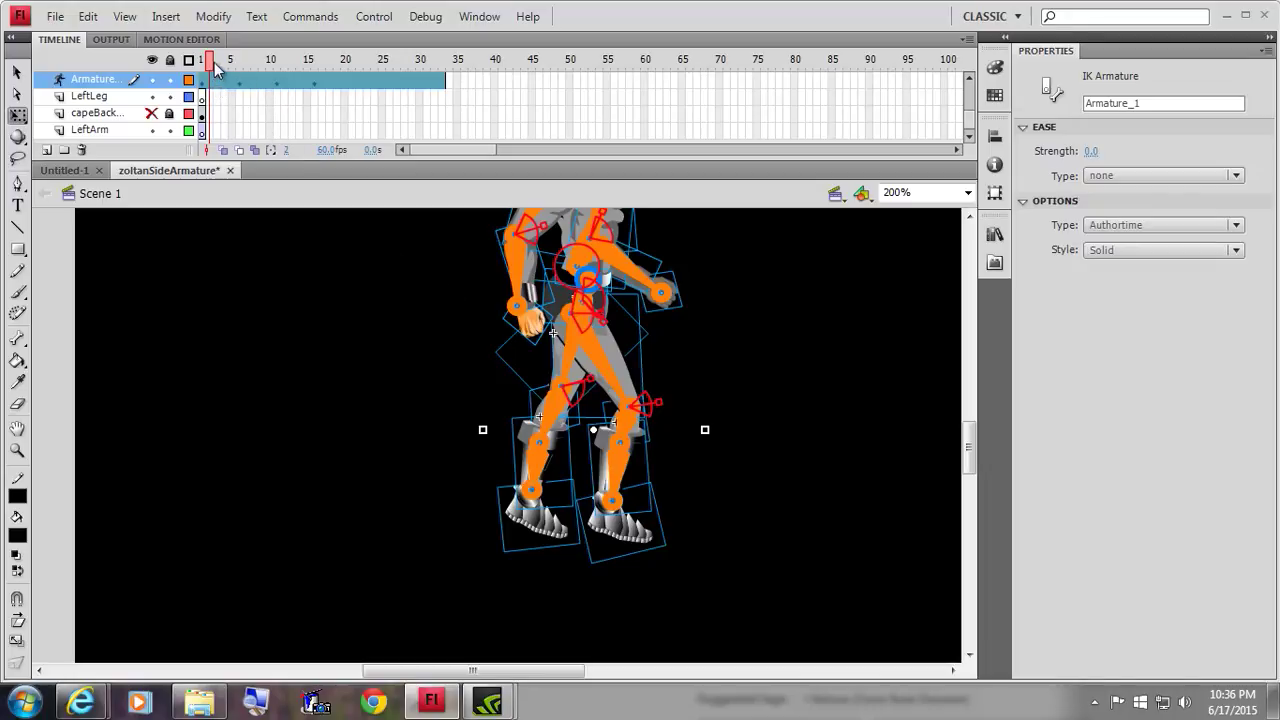
mouse_move(210, 60)
mouse_down()
mouse_move(250, 60)
mouse_move(207, 62)
mouse_up()
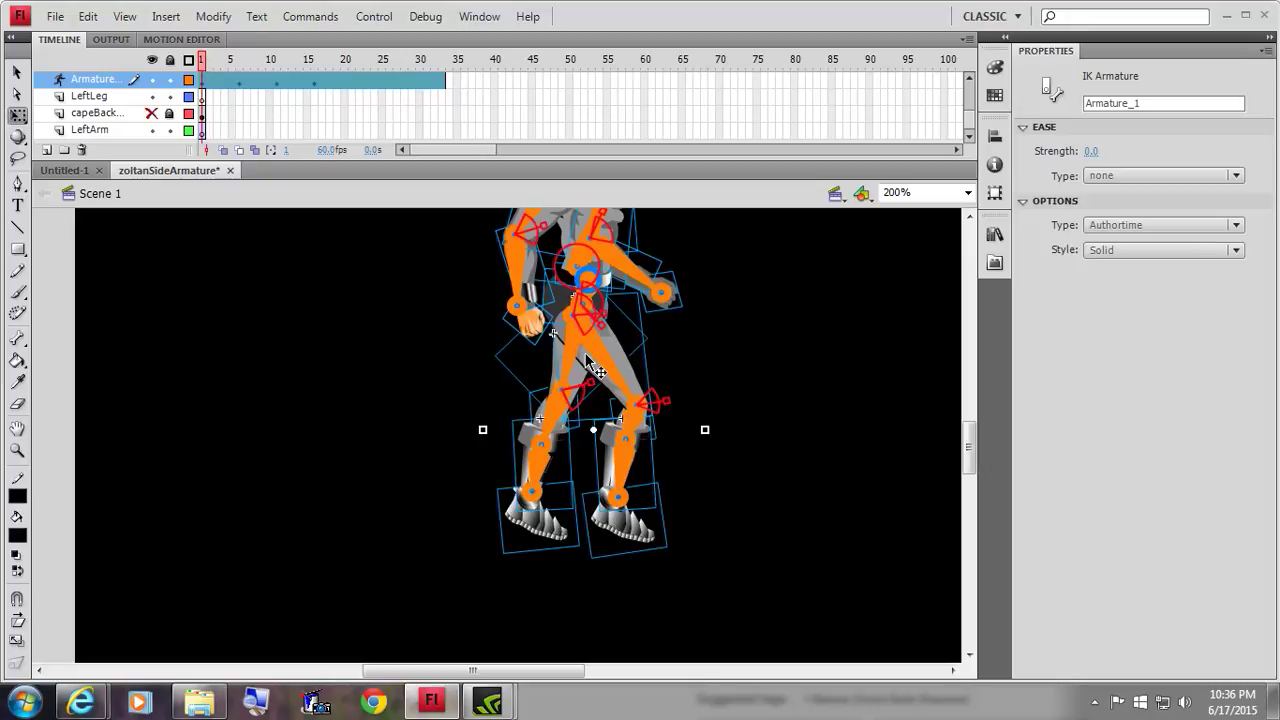
drag(225, 60, 432, 62)
key(Return)
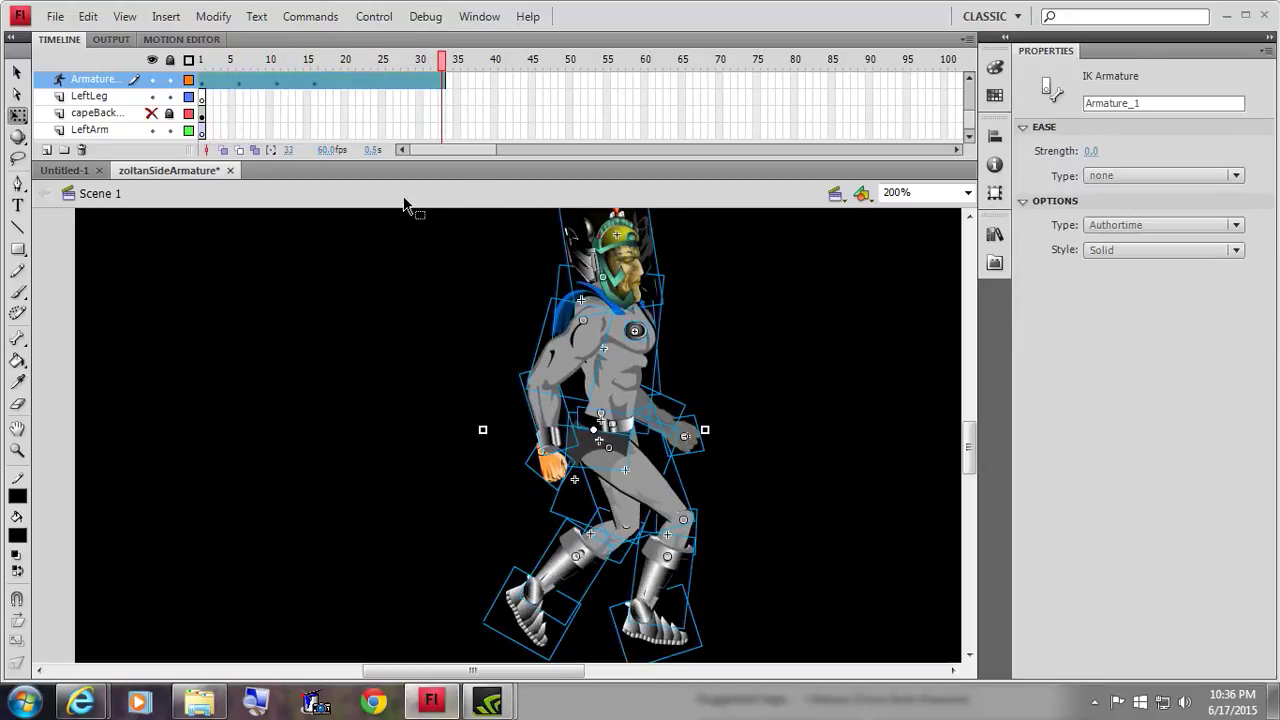
key(Return)
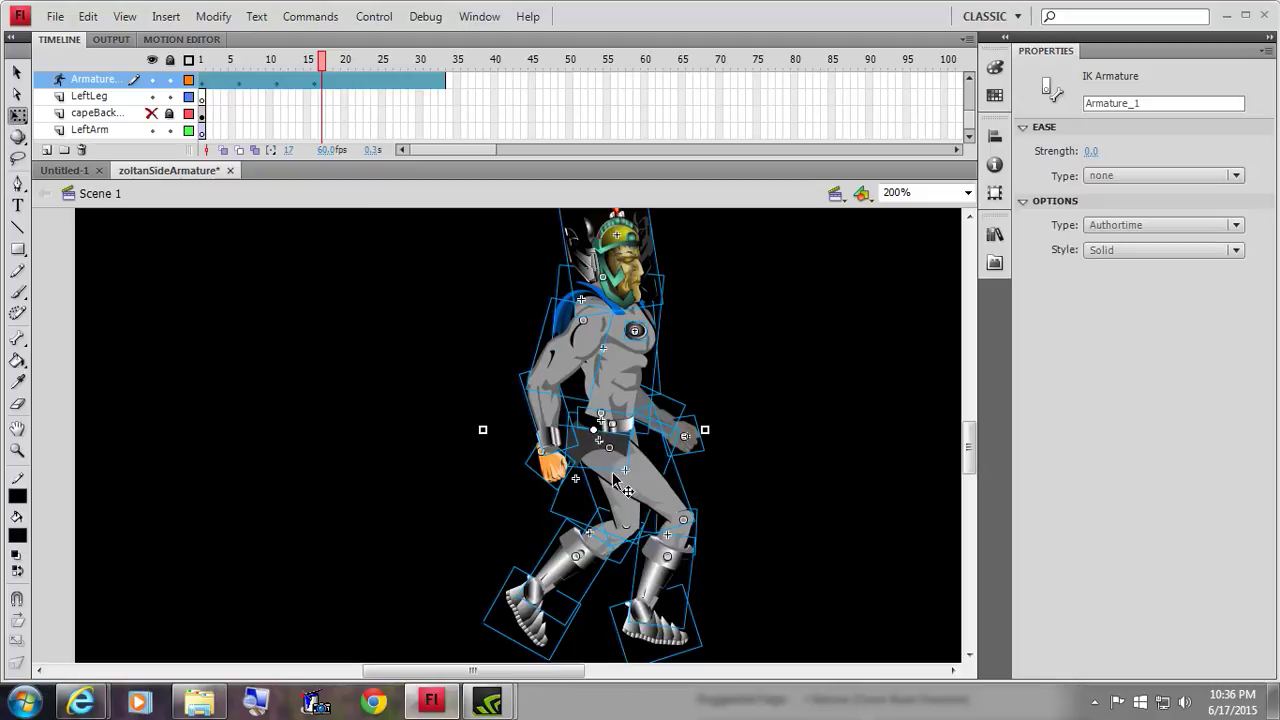
- At frame 3, select both legs, rotate them forward, shift them back under the hips, and check the motion up to frame 16
drag(323, 64, 218, 90)
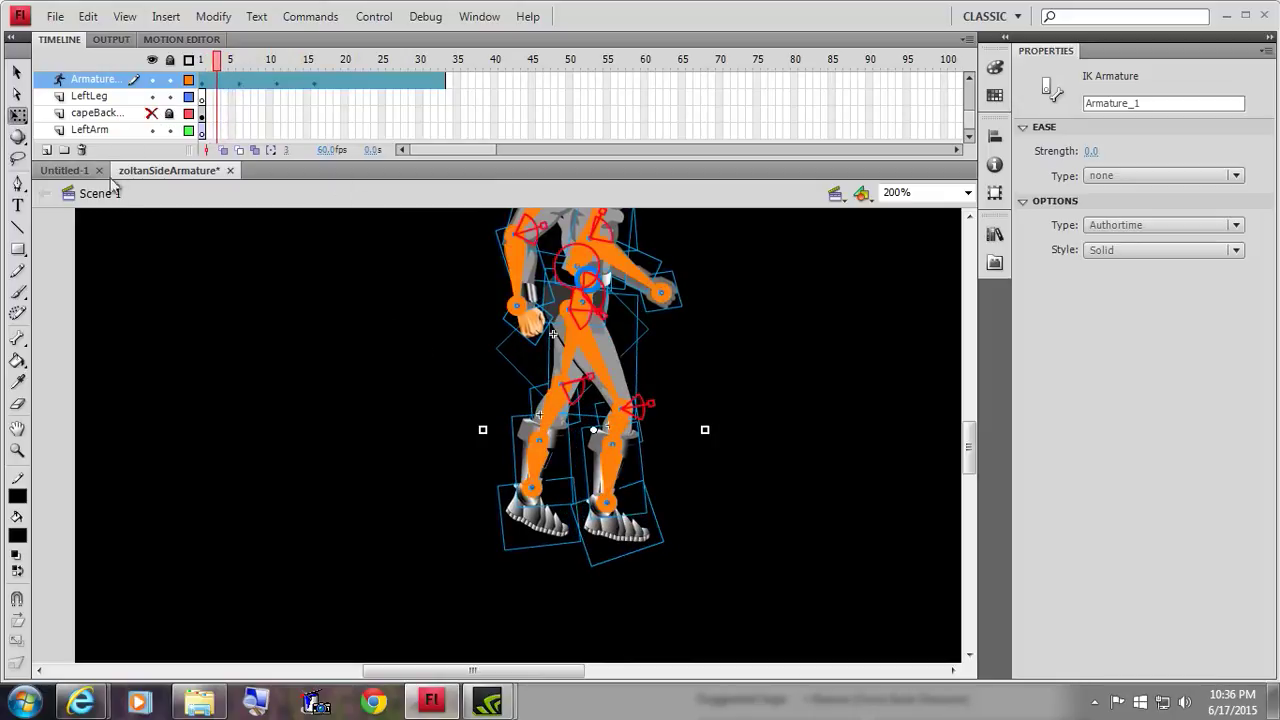
drag(358, 370, 788, 570)
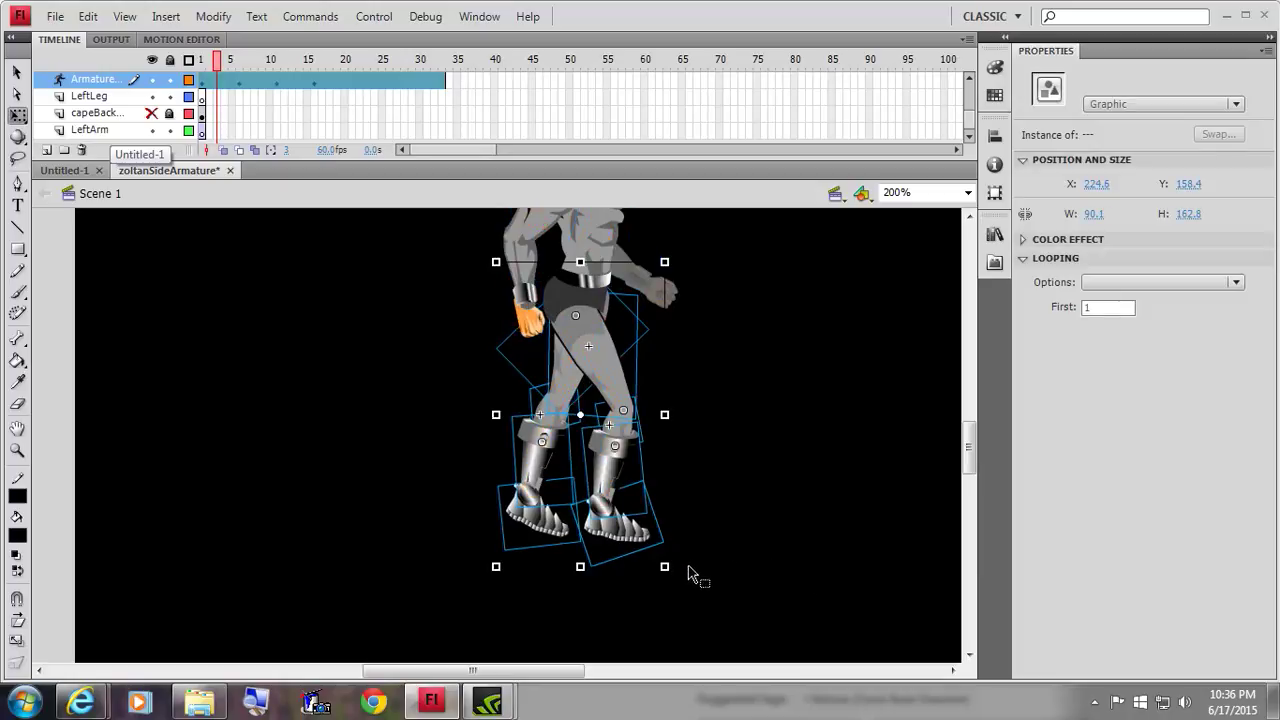
drag(682, 566, 742, 477)
drag(567, 357, 636, 345)
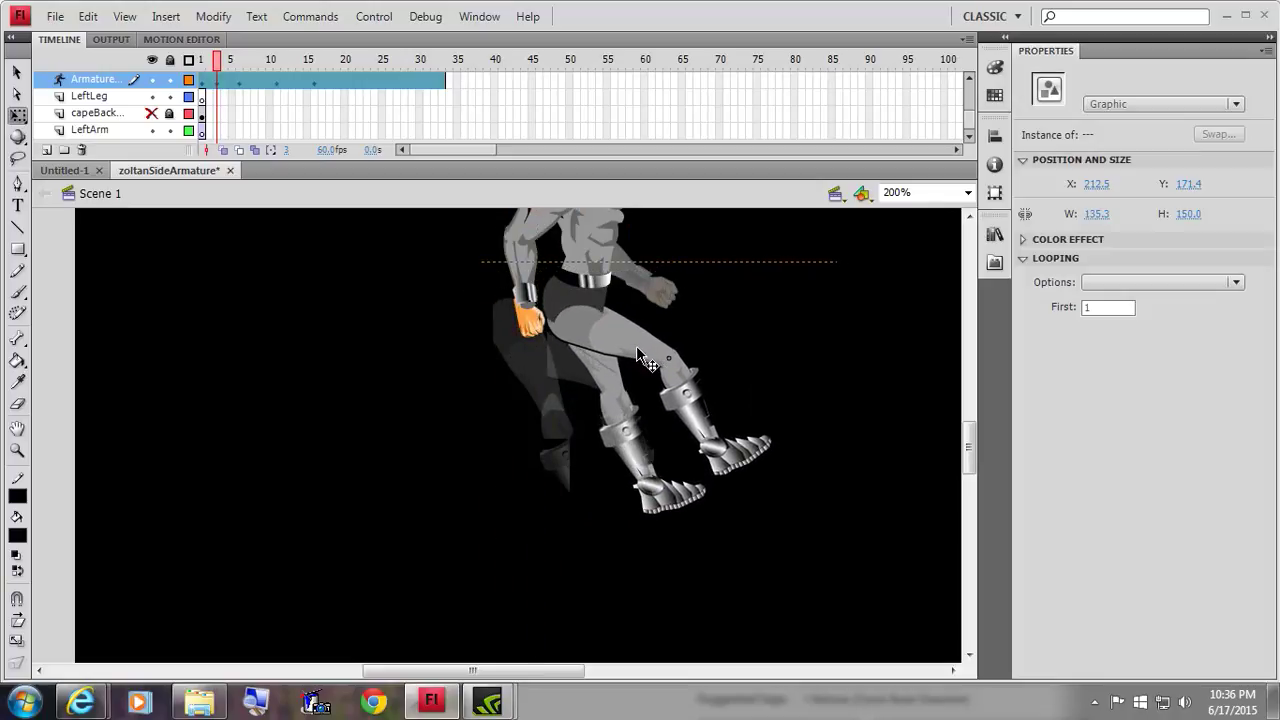
drag(218, 60, 316, 95)
click(316, 95)
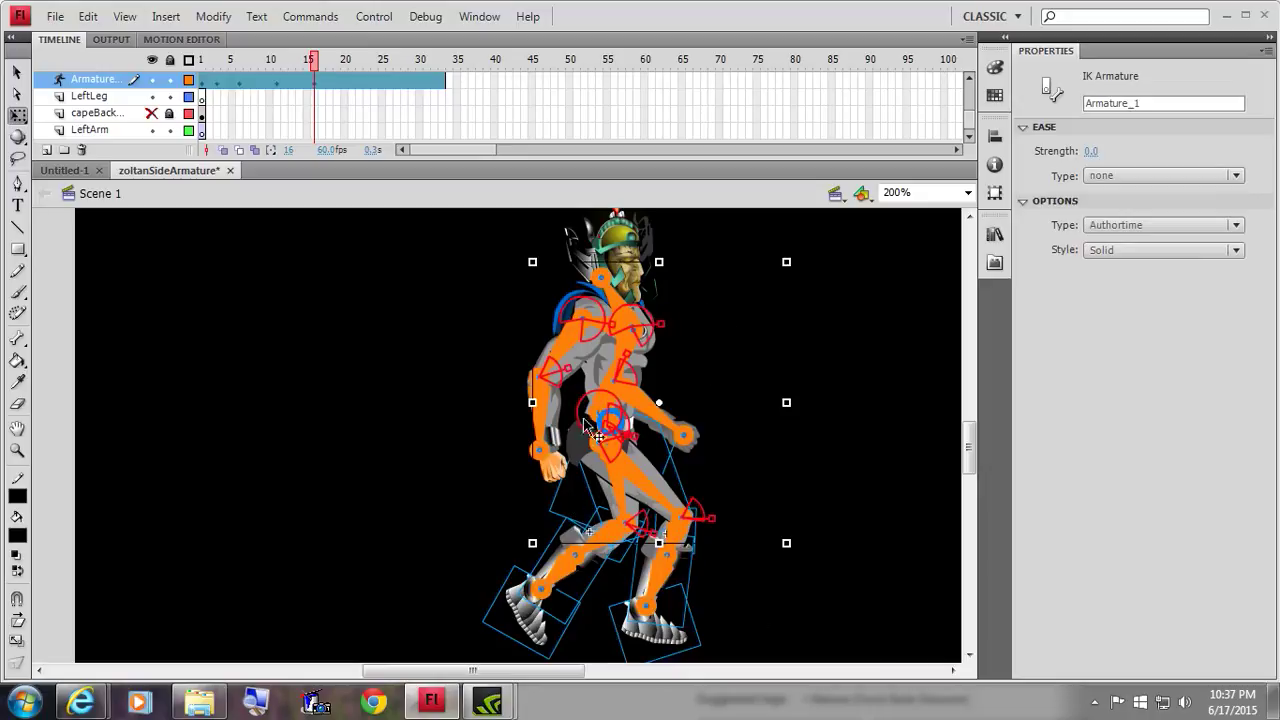
click(512, 497)
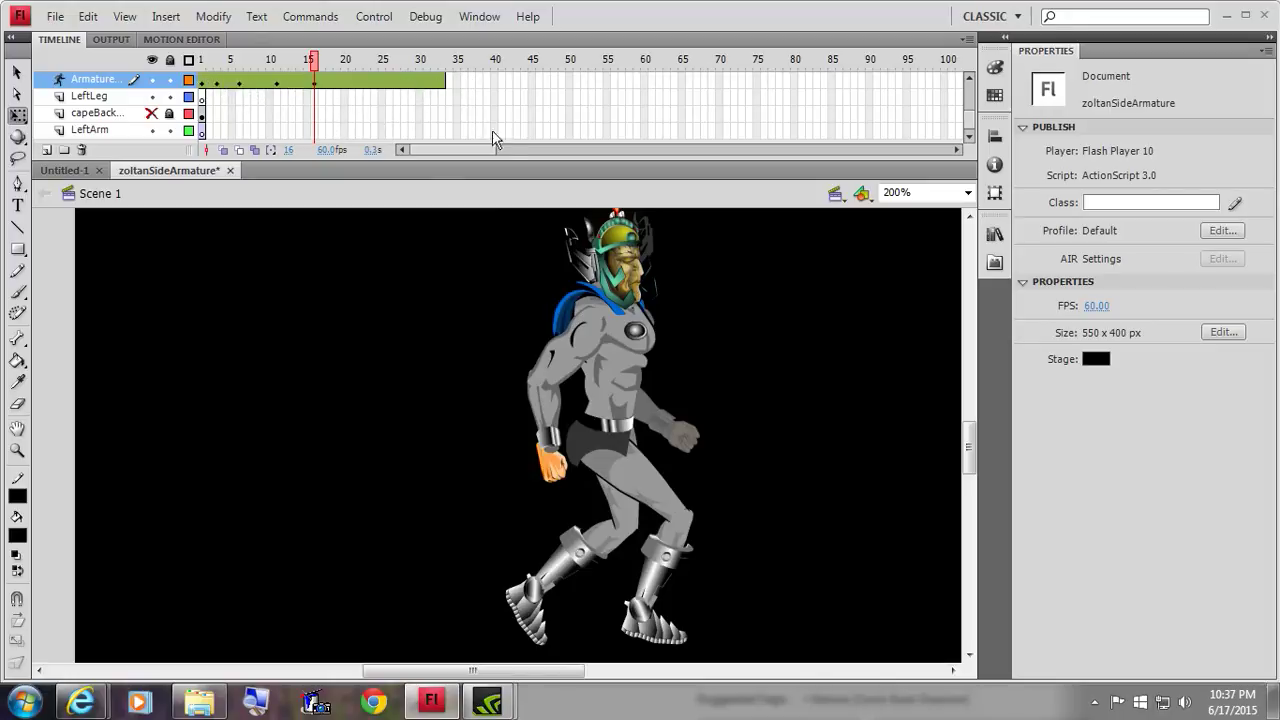
- At frame 25, shift the front leg's pieces slightly backward to about X 252.8, Y 229.8, and scrub back to frame 18
drag(316, 66, 384, 74)
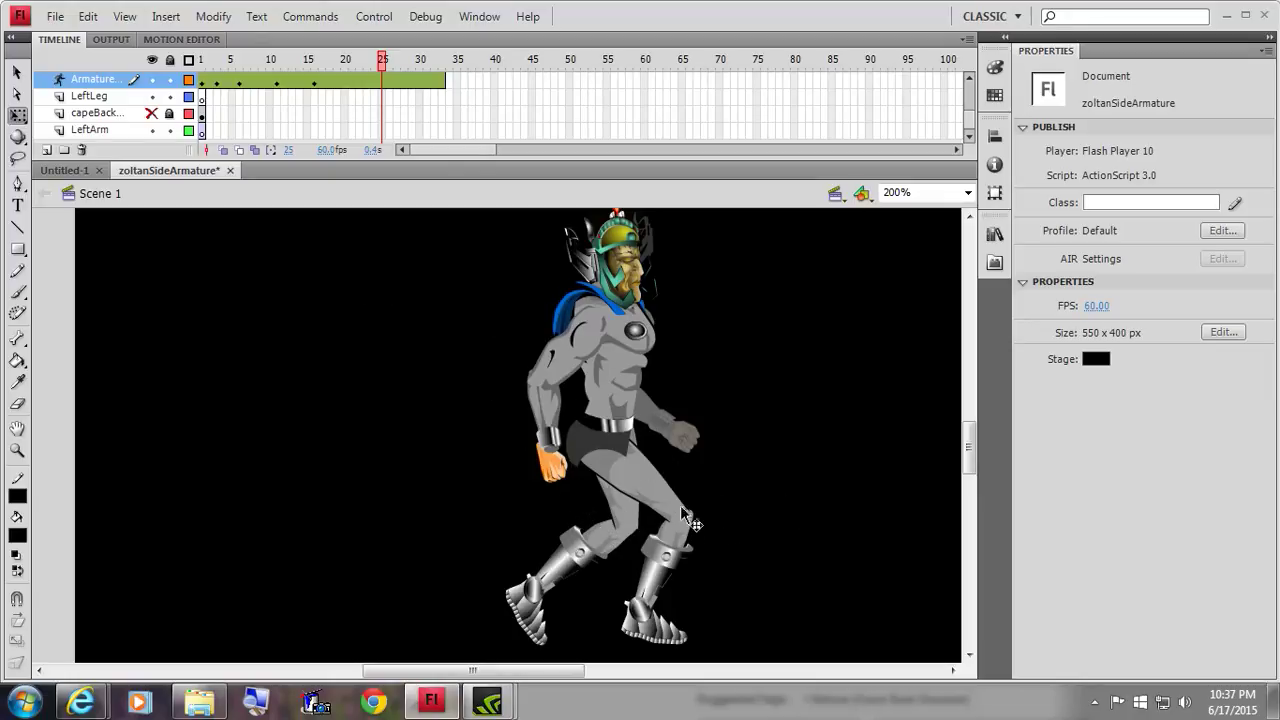
drag(716, 532, 656, 660)
click(776, 576)
drag(738, 575, 616, 655)
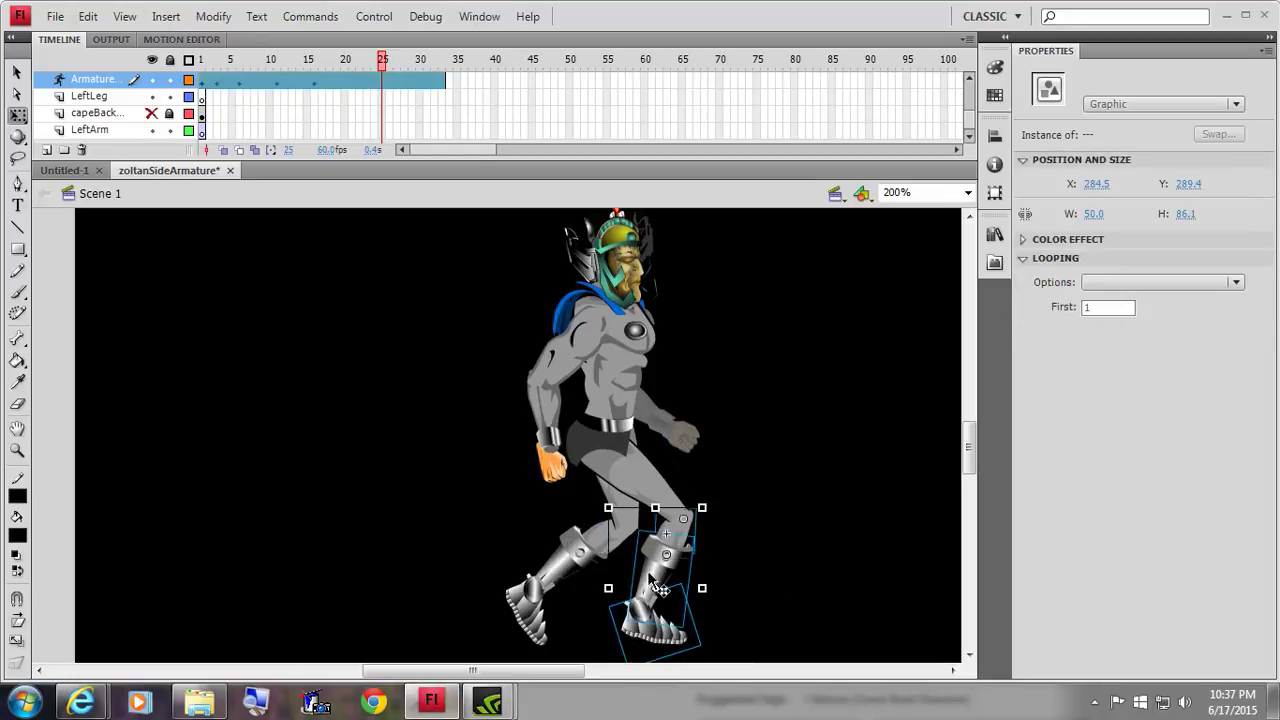
drag(665, 553, 662, 540)
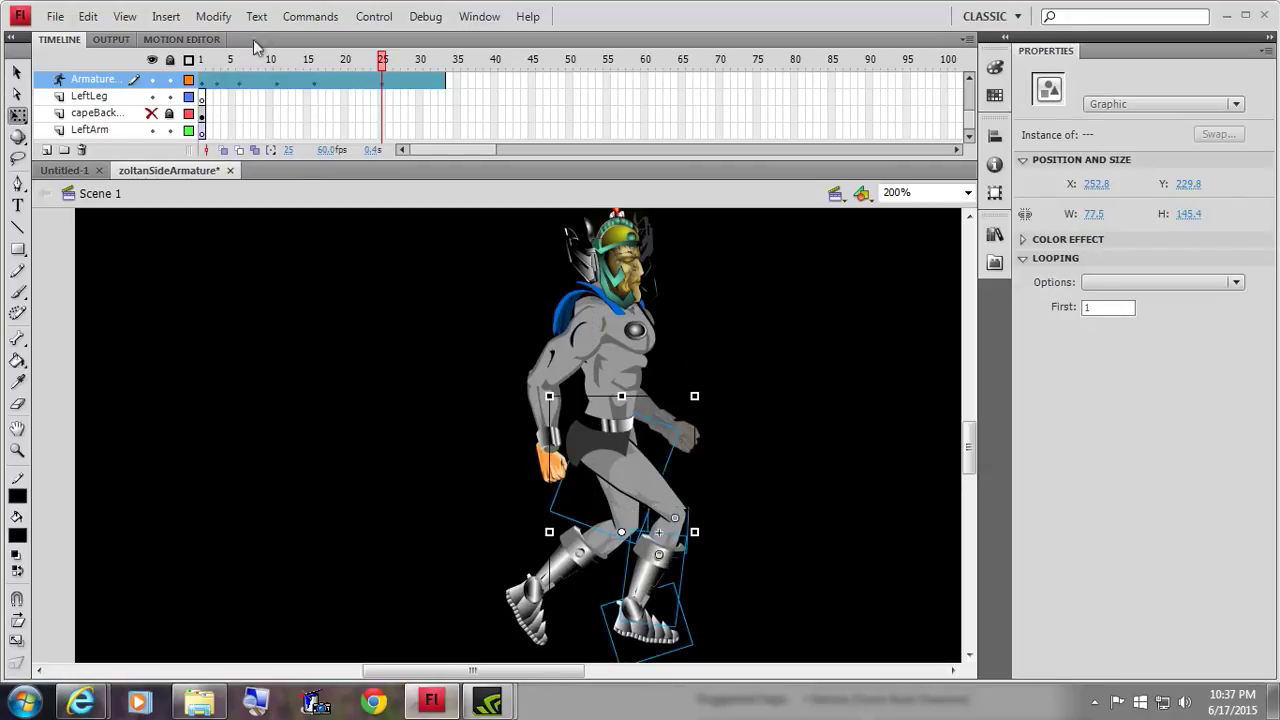
mouse_move(381, 62)
mouse_down()
mouse_move(286, 62)
mouse_move(383, 85)
mouse_up()
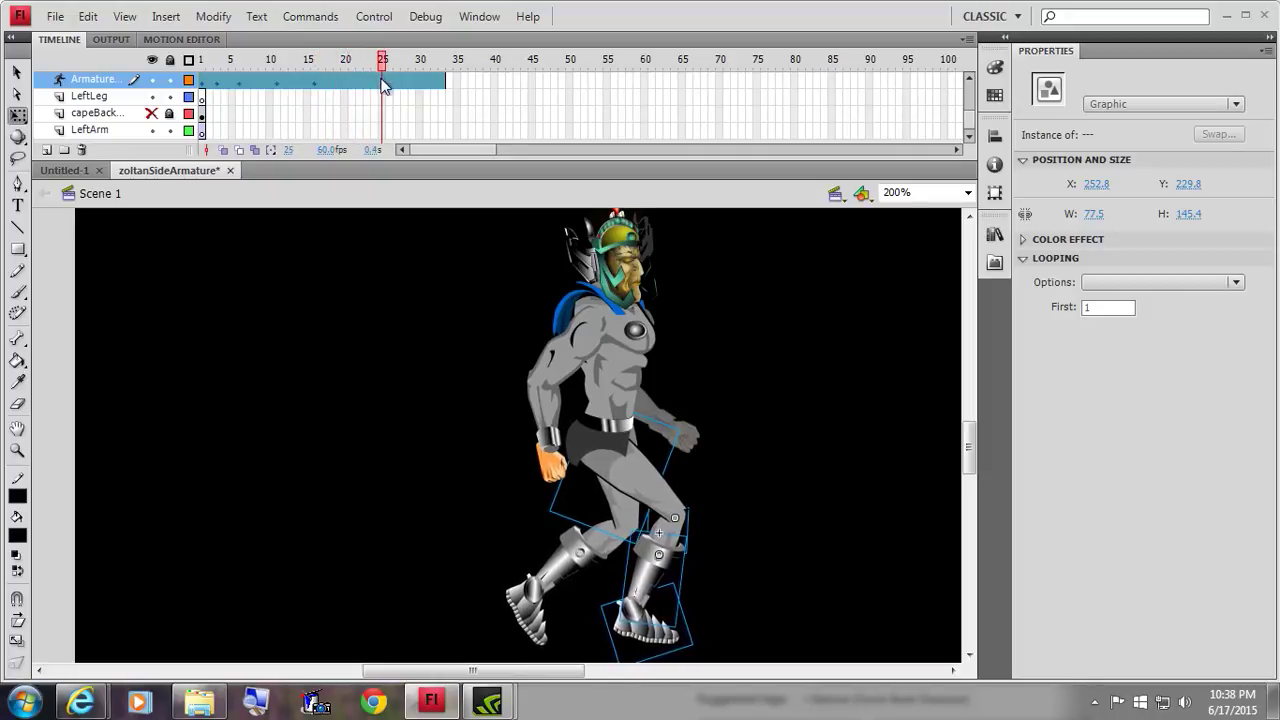
click(385, 84)
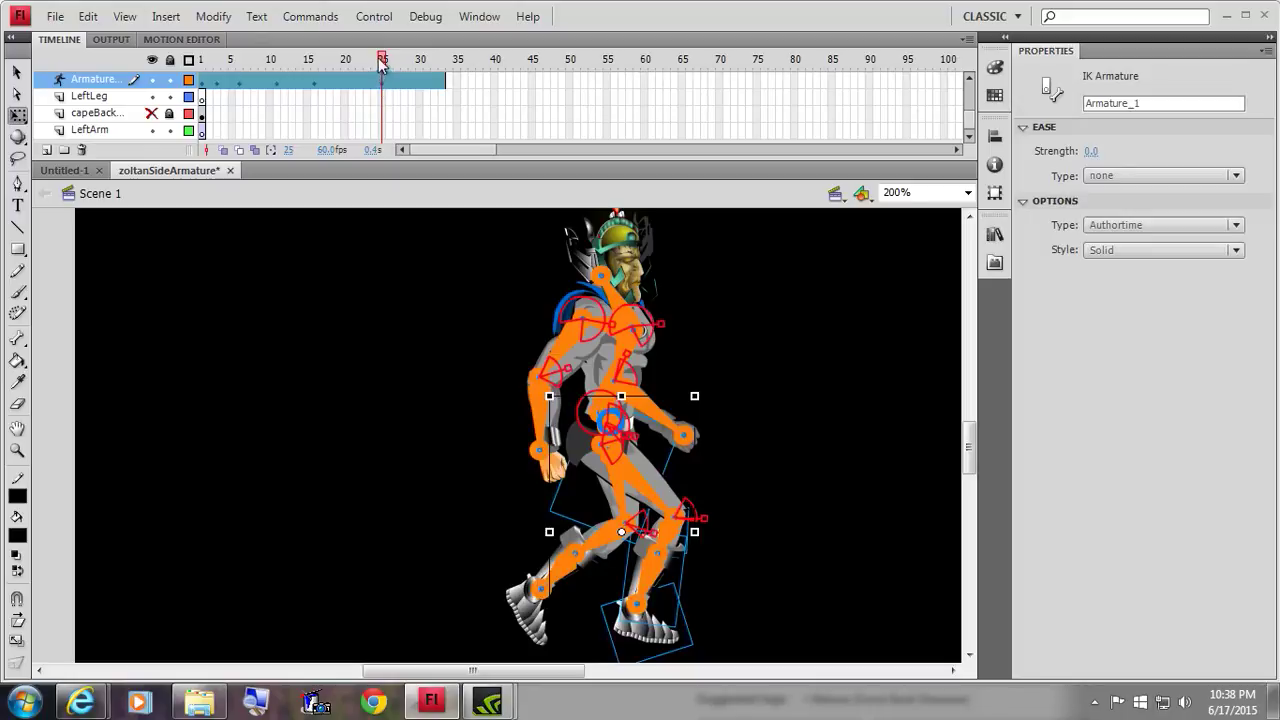
drag(385, 62, 330, 66)
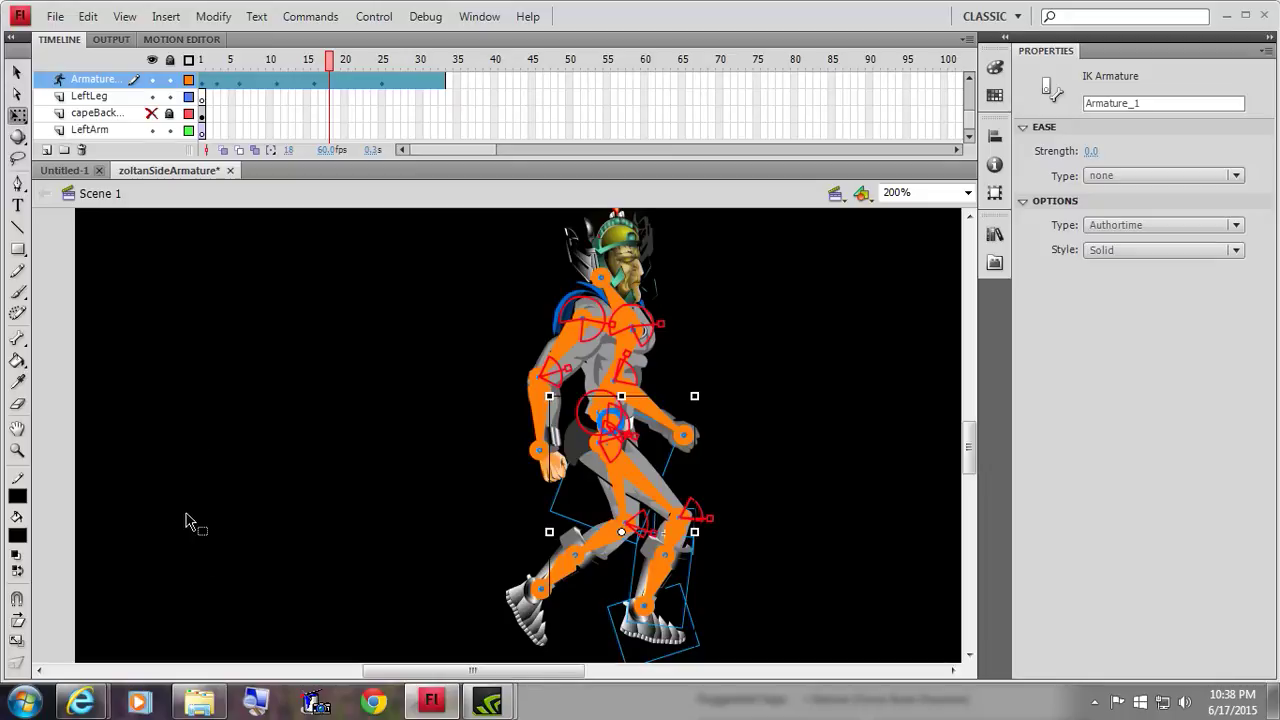
- Create a new Flash File (ActionScript 3.0) document and draw a black rectangle about 178 by 139 px near the stage's upper-left corner
click(57, 16)
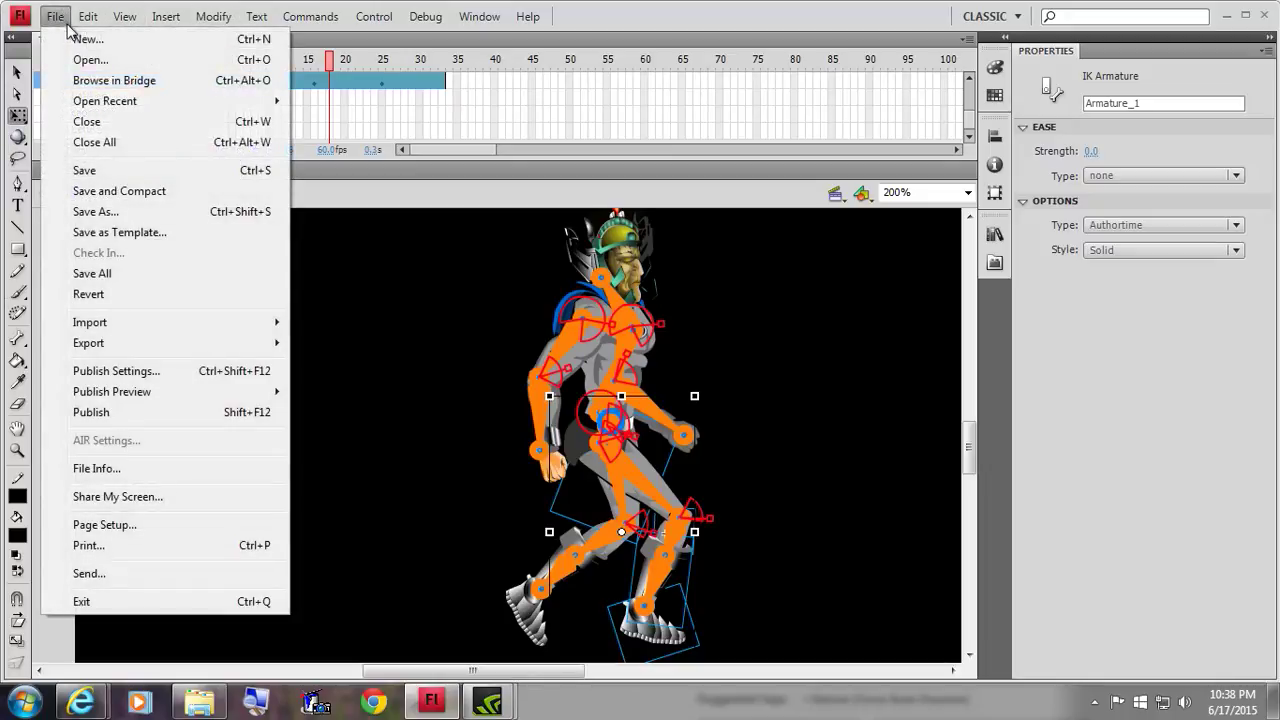
click(72, 37)
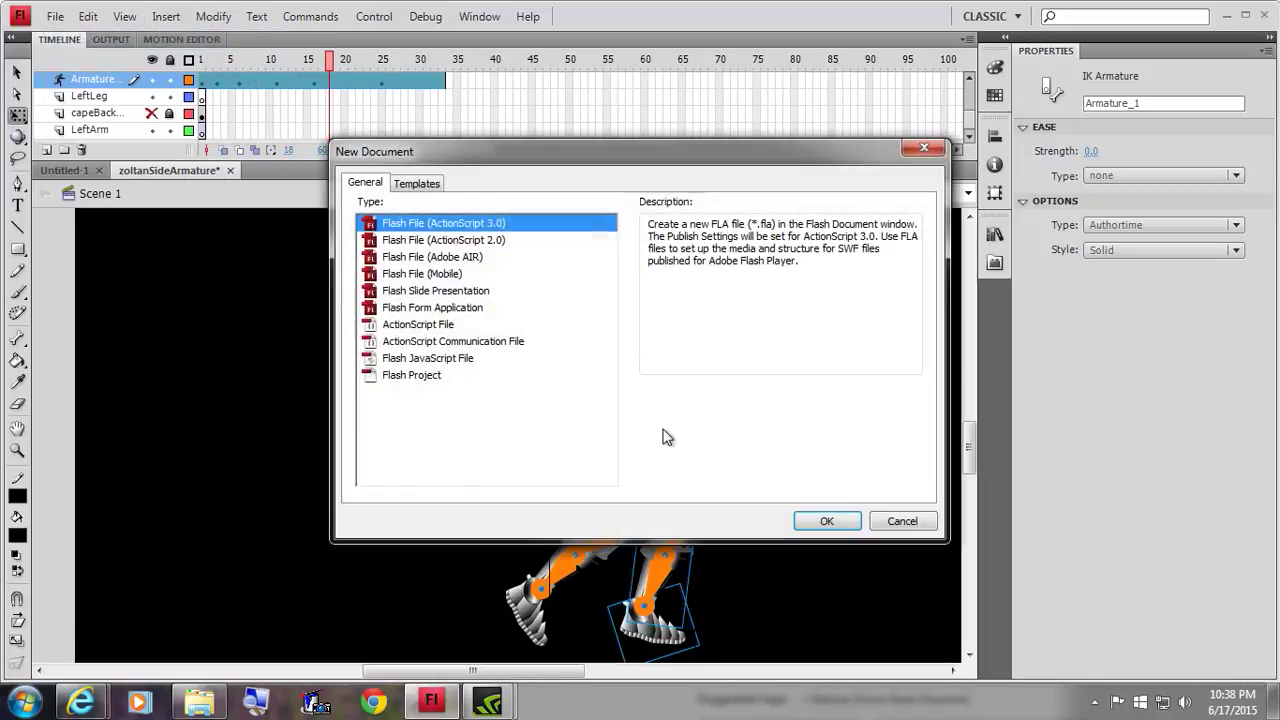
click(827, 521)
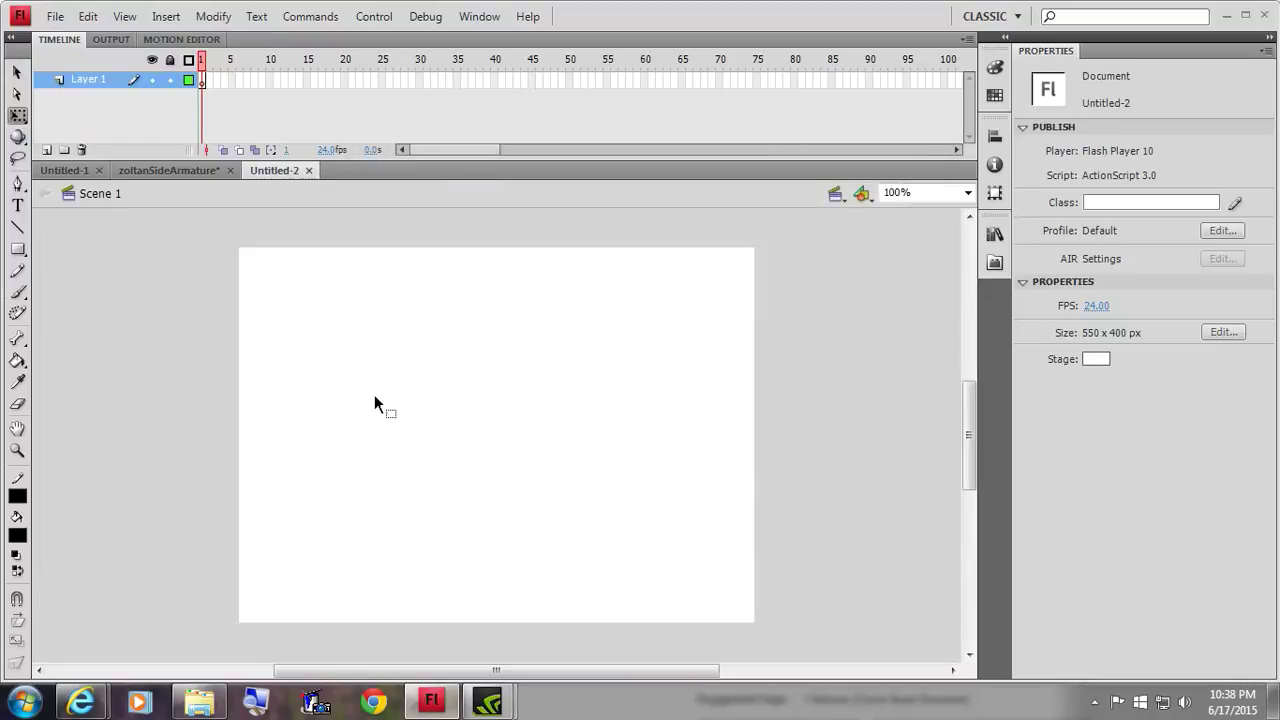
click(17, 249)
drag(268, 283, 435, 414)
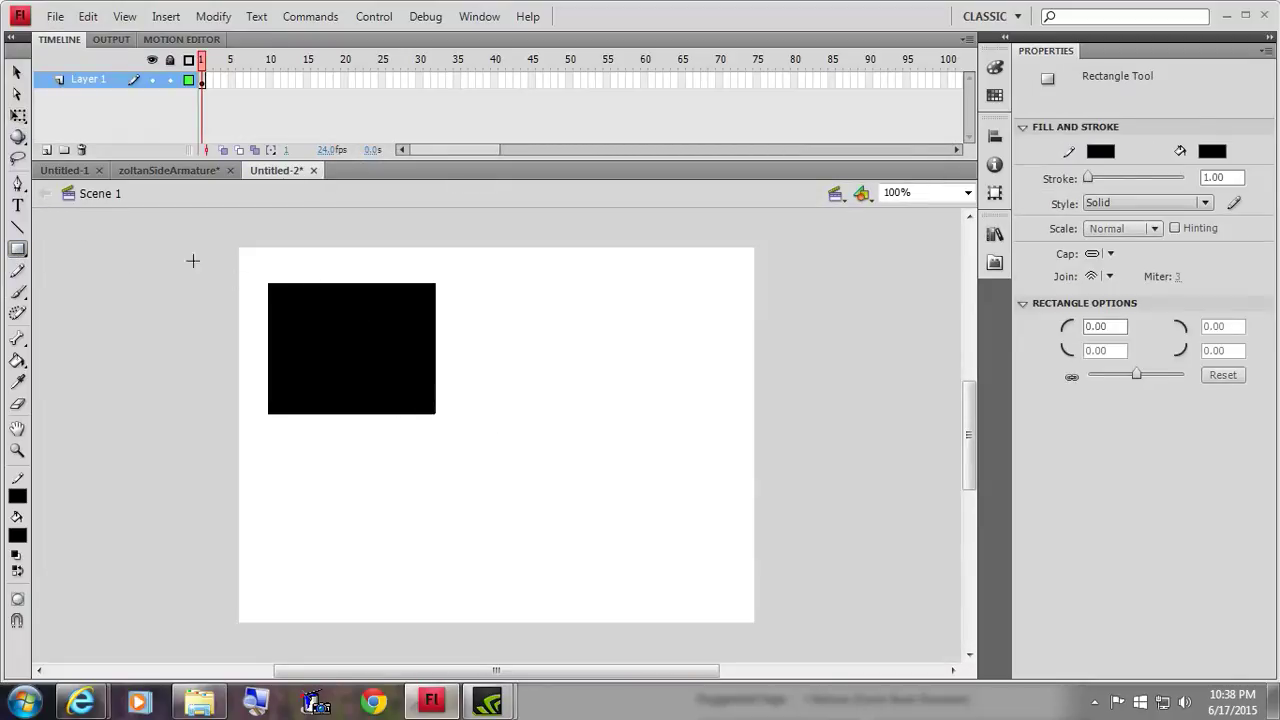
- Select the whole black rectangle and convert it to a movie clip named Symbol 1 with centre registration
click(17, 72)
drag(239, 274, 437, 423)
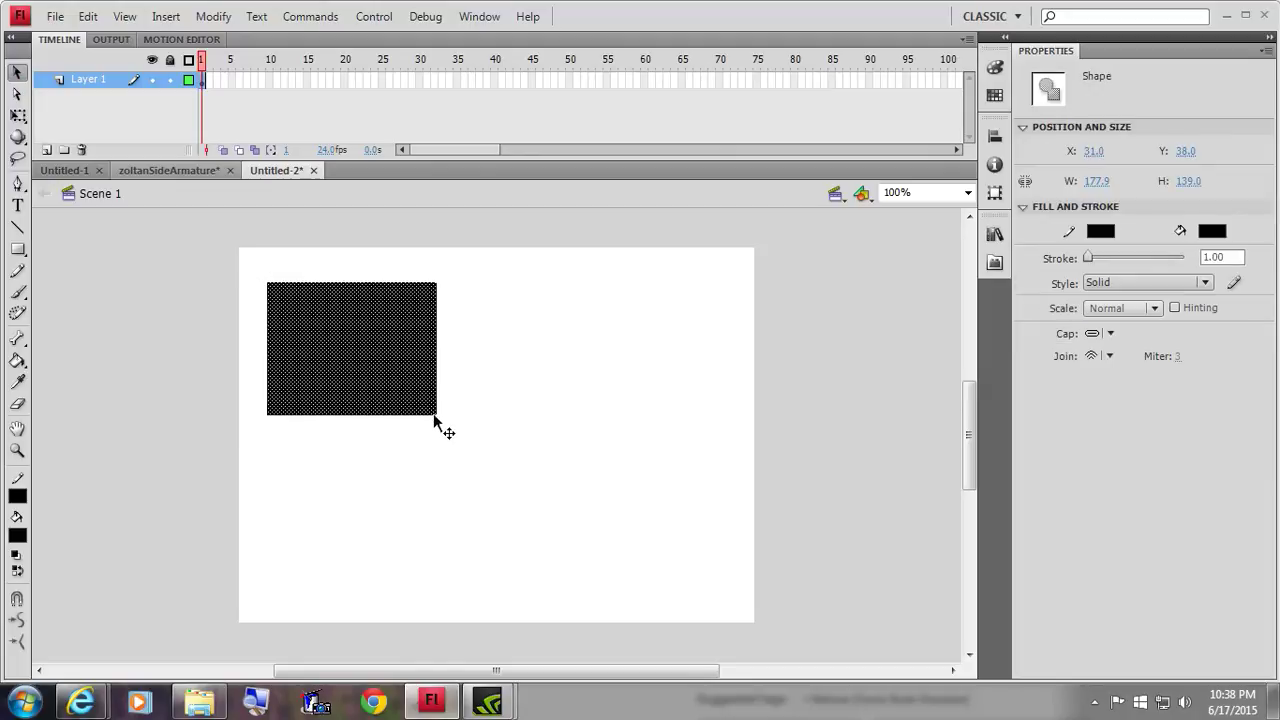
click(224, 18)
click(238, 66)
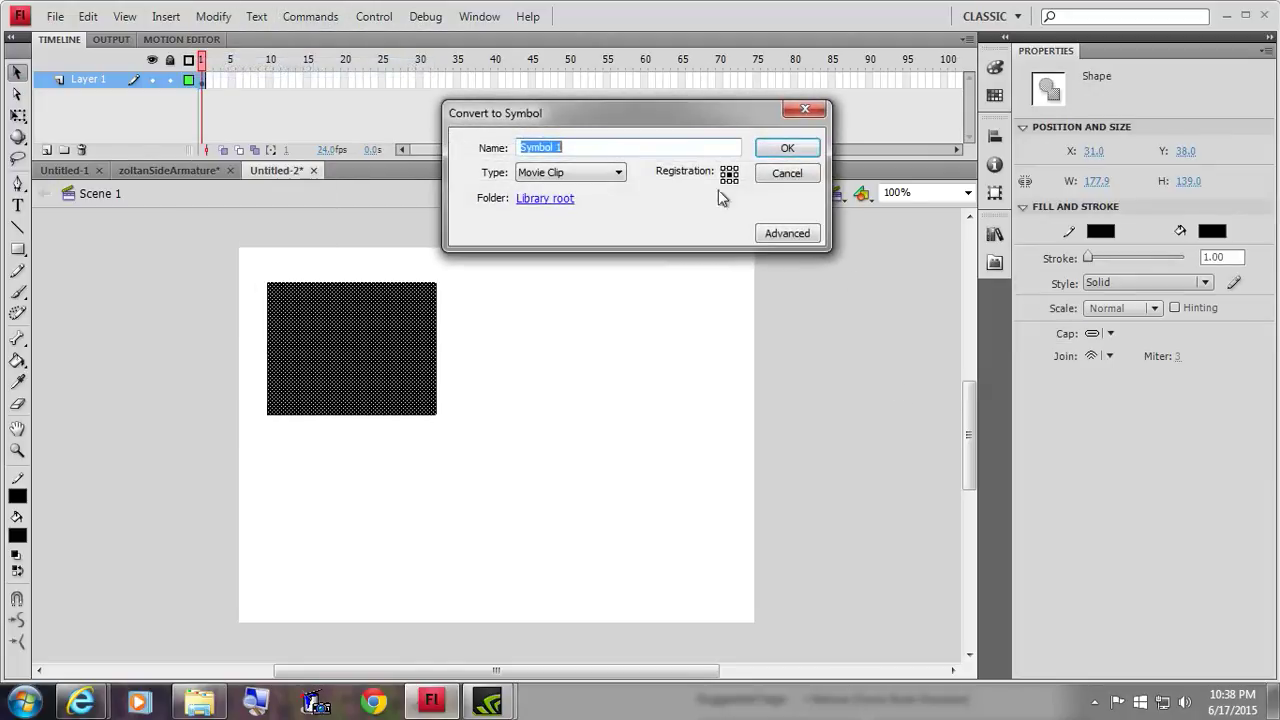
click(784, 149)
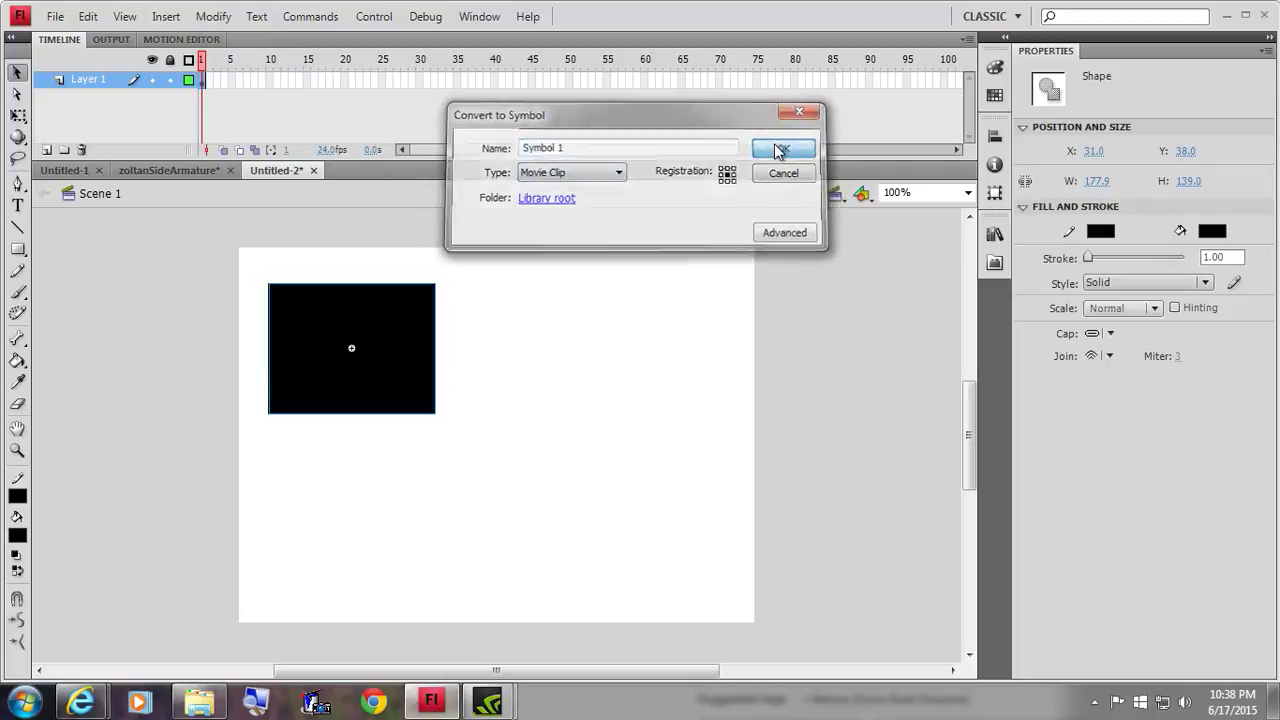
- Reposition the rectangle and offset its artwork inside Symbol 1 to about X -8.9, Y -67.5, then return to Scene 1 for free transforming
drag(373, 370, 503, 401)
double_click(424, 400)
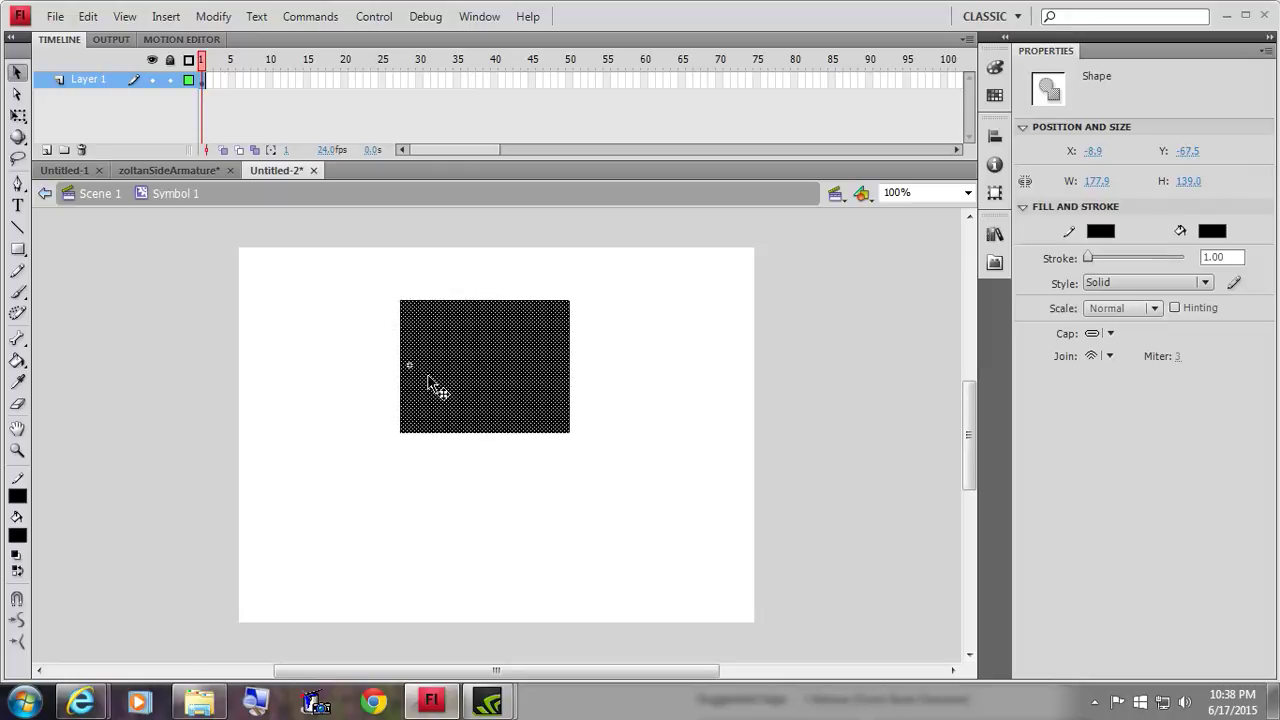
double_click(305, 400)
click(18, 116)
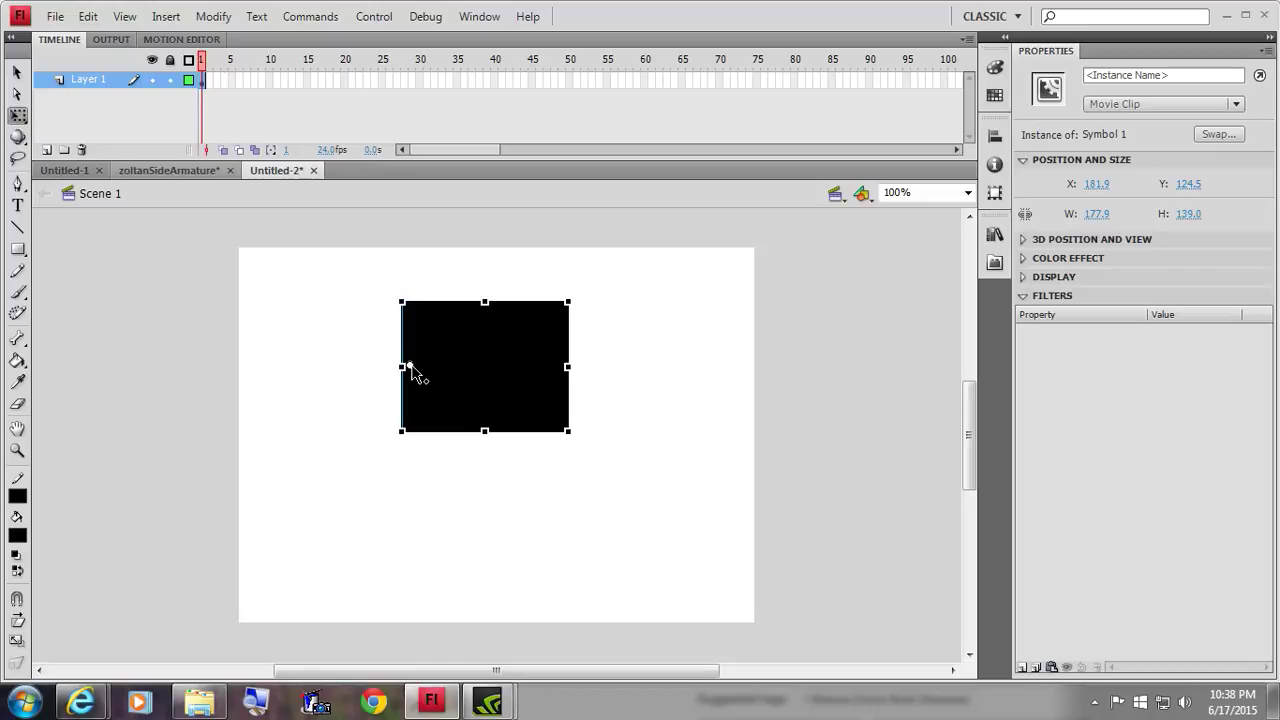
- Insert a keyframe at frame 20, create a classic tween, and move the rectangle right to about X 320.9, Y 124.5
right_click(341, 76)
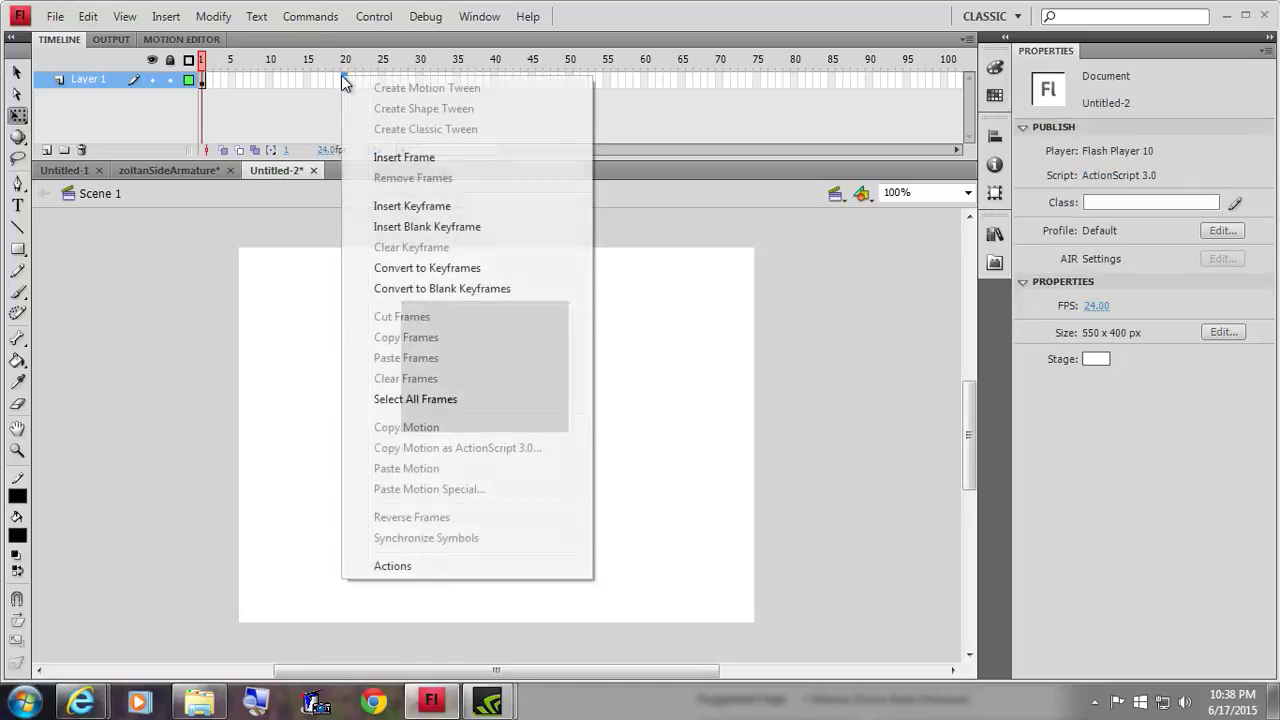
click(438, 206)
drag(336, 85, 352, 84)
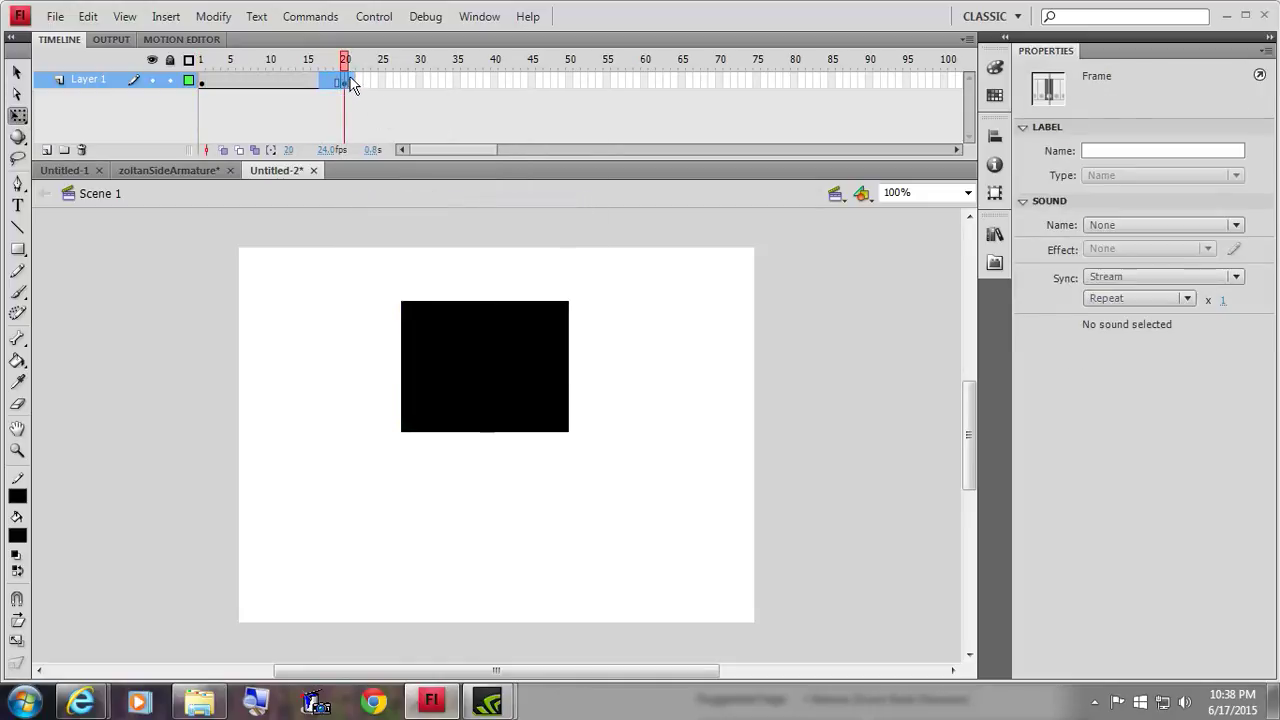
right_click(346, 84)
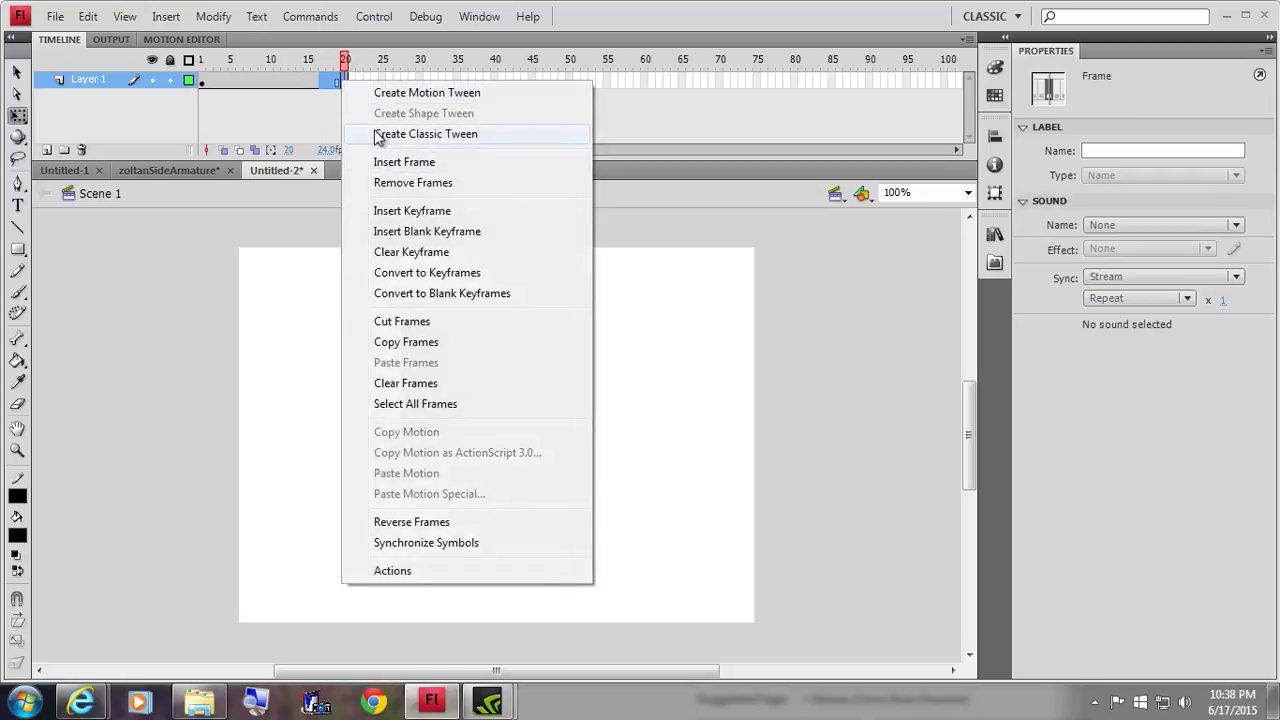
click(382, 133)
drag(507, 374, 638, 374)
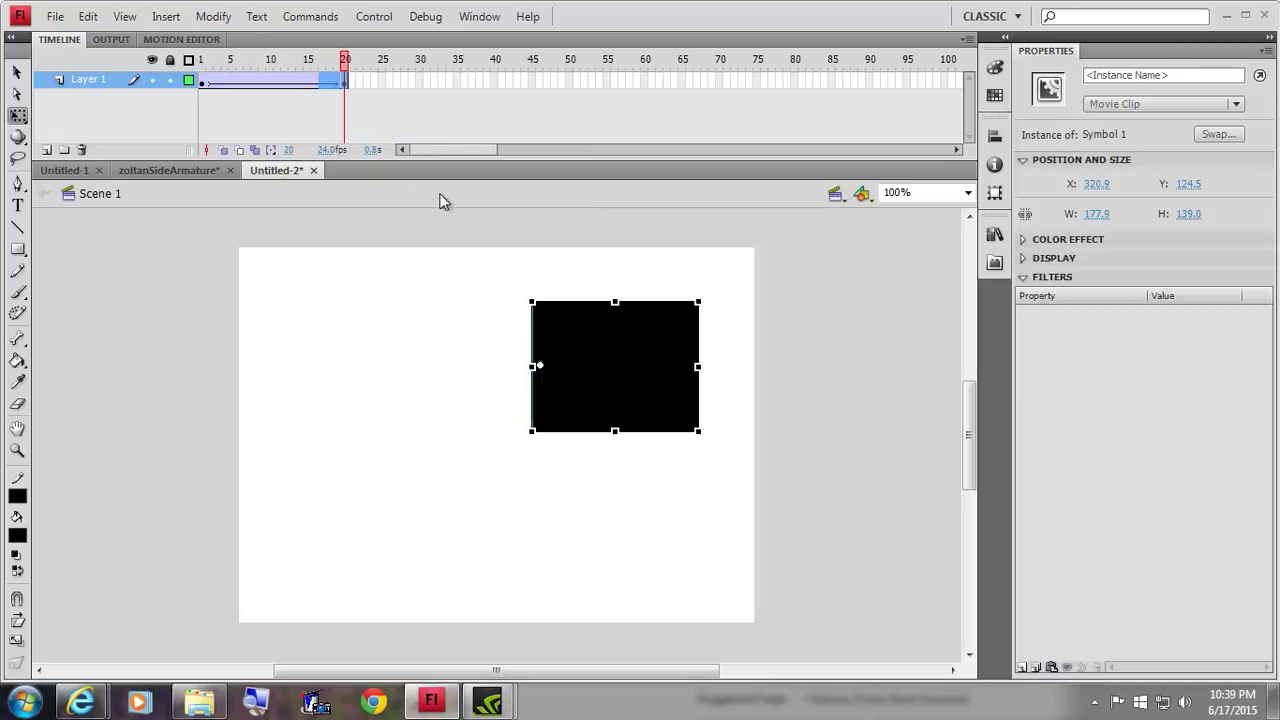
- Scrub the rectangle's tween back to frame 12 and insert a keyframe there
mouse_move(347, 63)
mouse_down()
mouse_move(257, 62)
mouse_move(337, 45)
mouse_move(232, 78)
mouse_move(346, 80)
mouse_up()
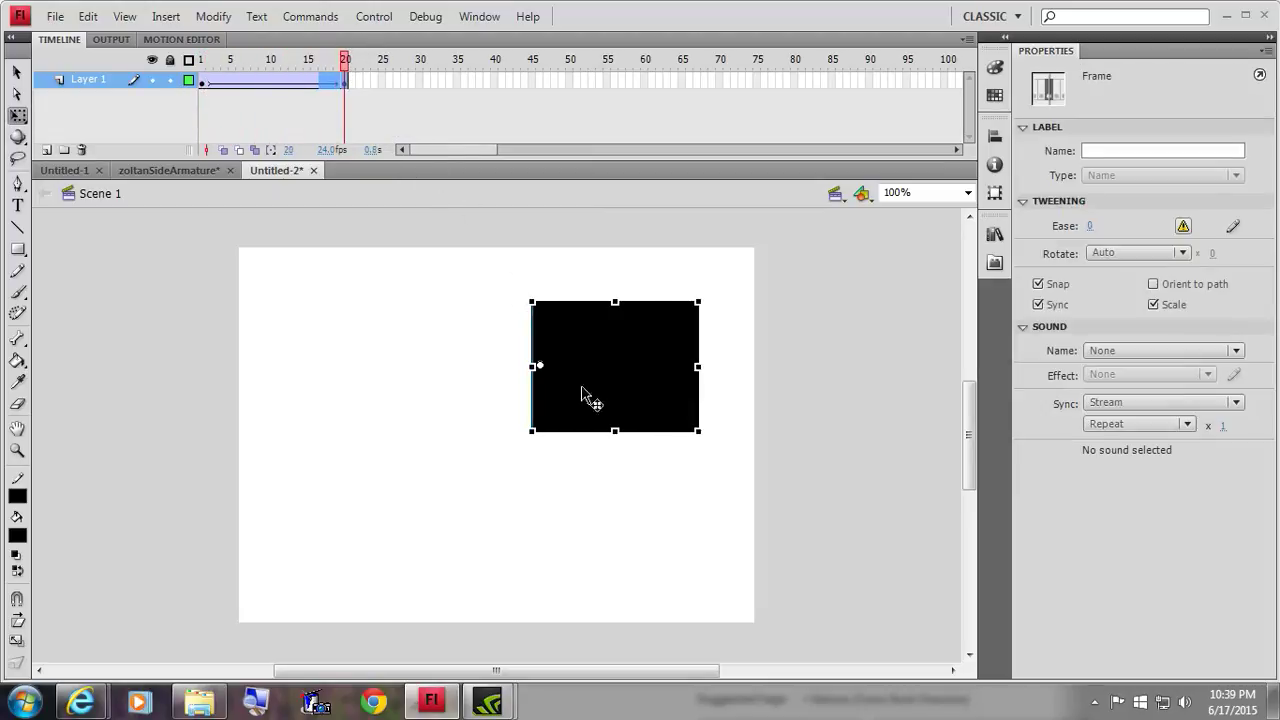
drag(341, 68, 285, 78)
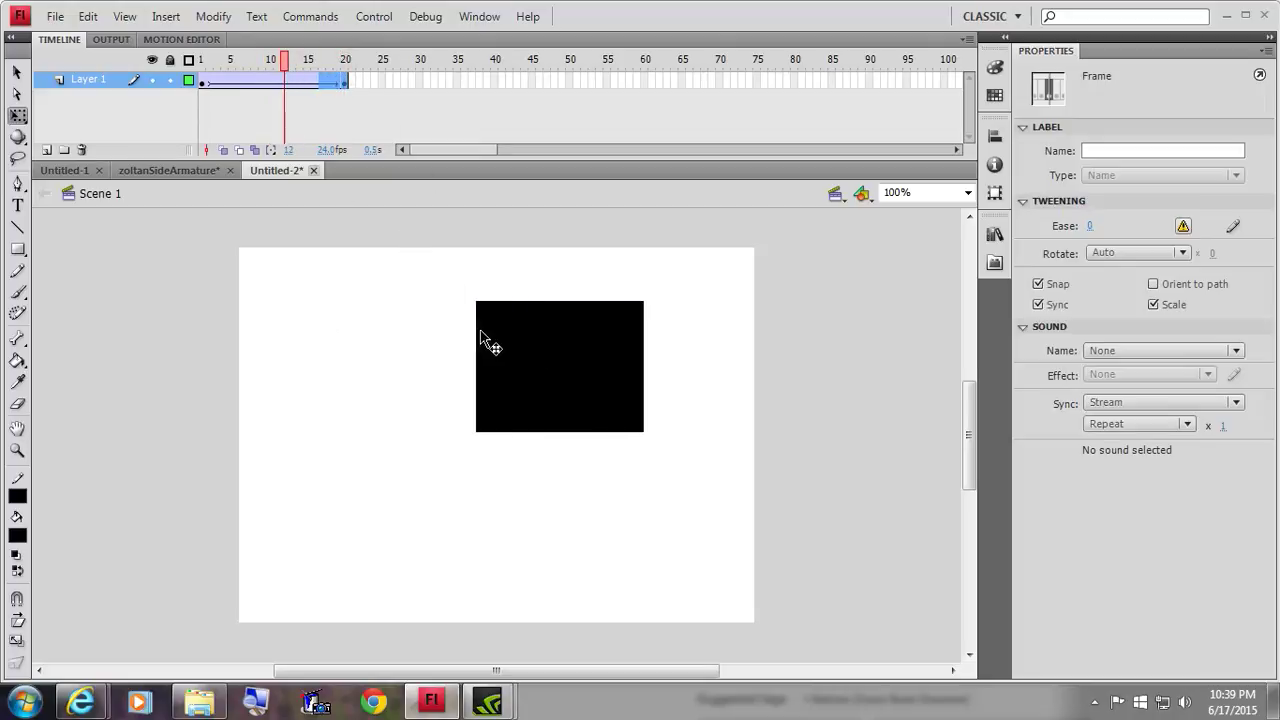
key(Escape)
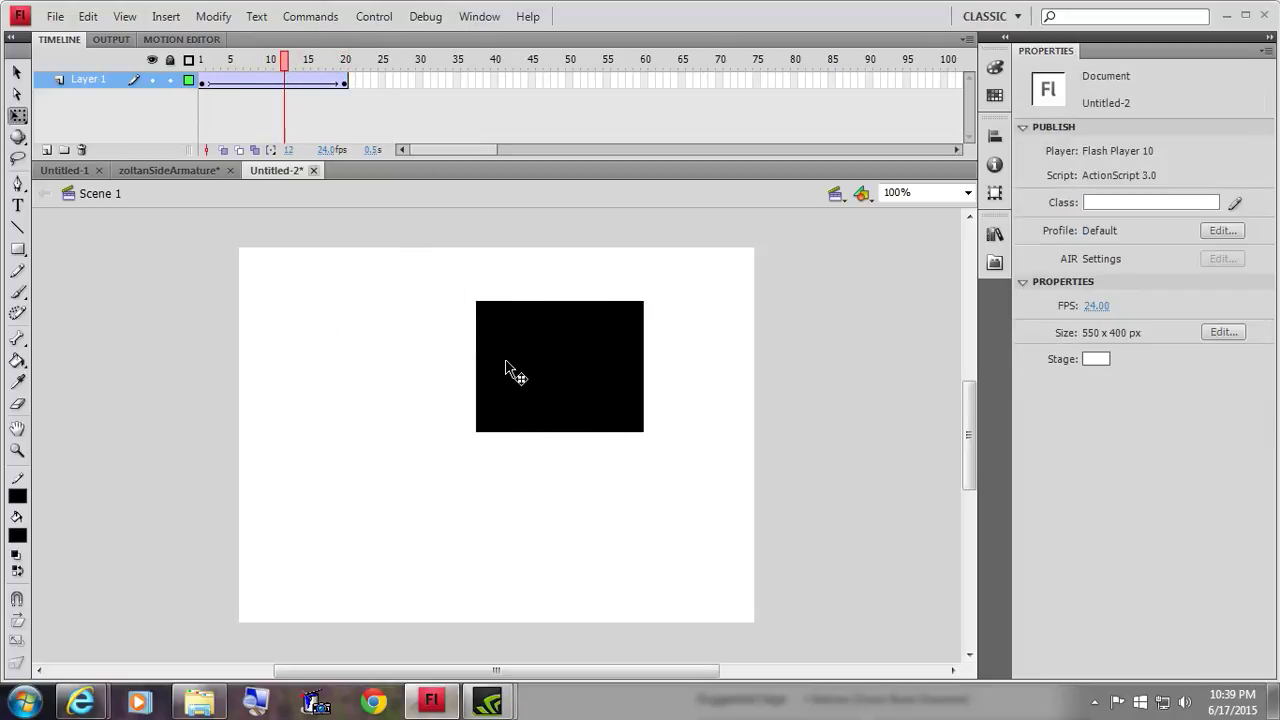
click(17, 73)
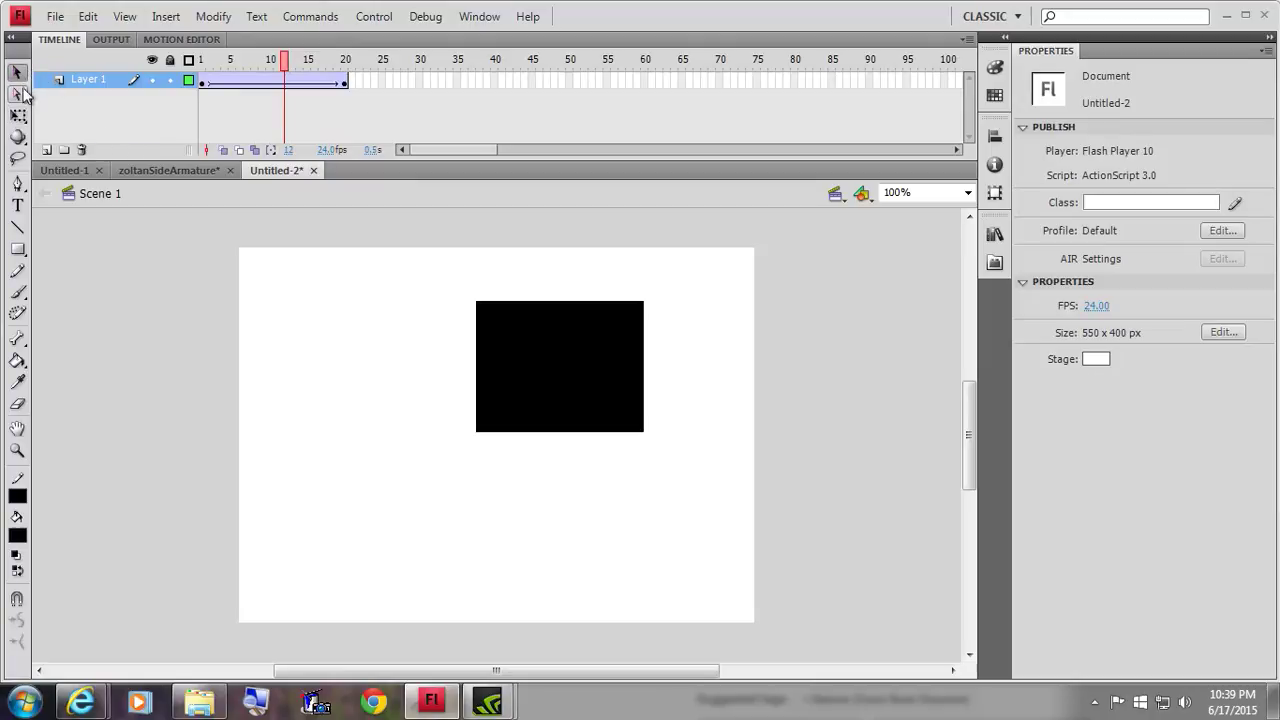
right_click(283, 78)
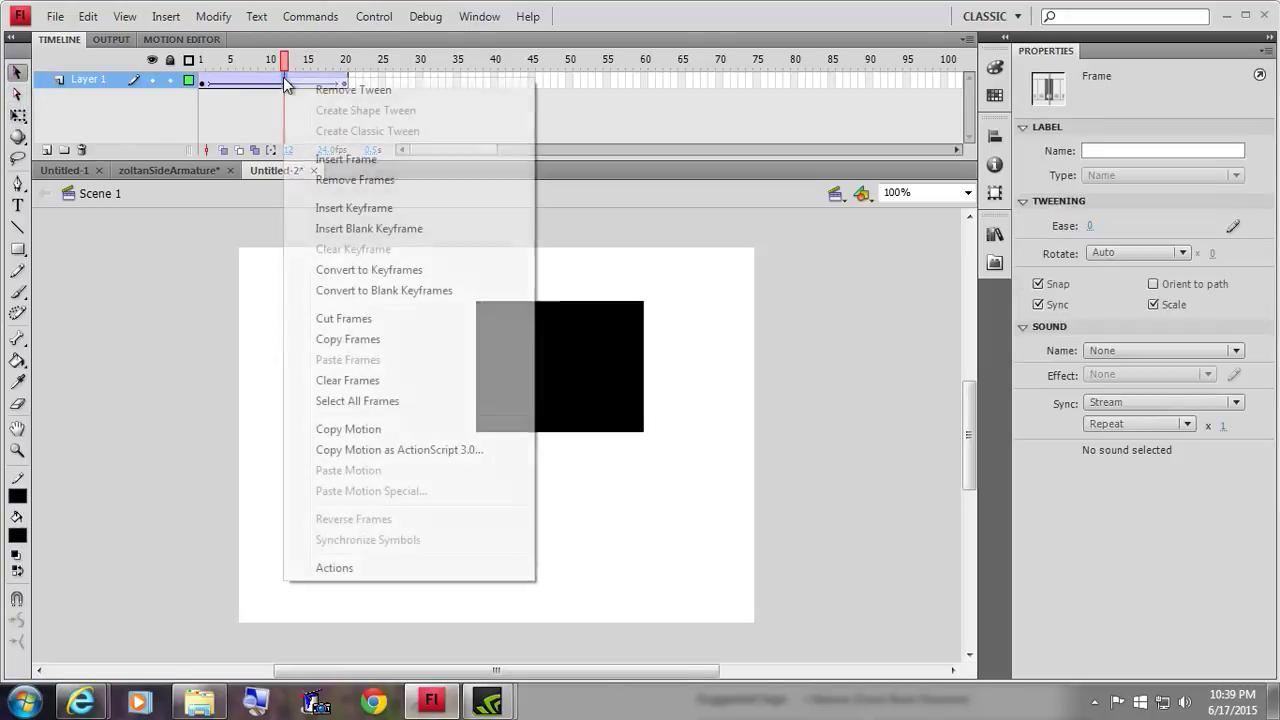
click(354, 208)
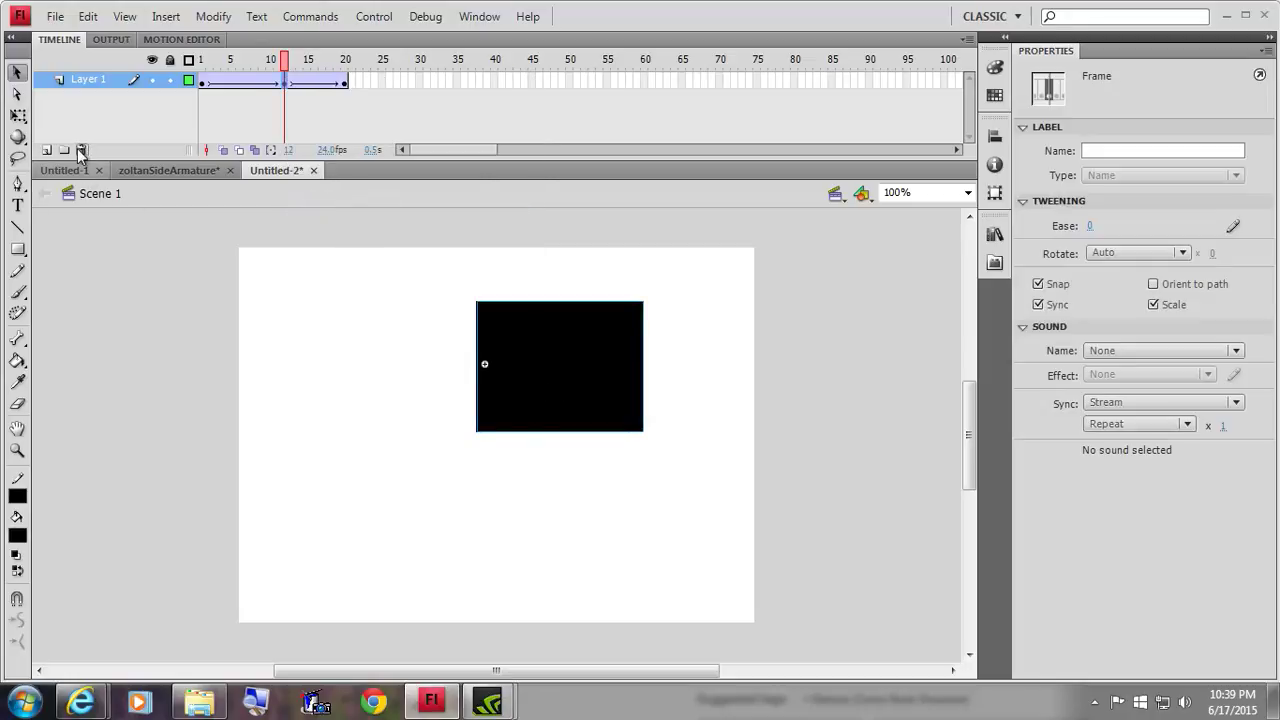
- At frame 12, centre the rectangle's transformation point, rotate the rectangle by about 180 degrees, and scrub back to frame 1
click(17, 115)
click(585, 420)
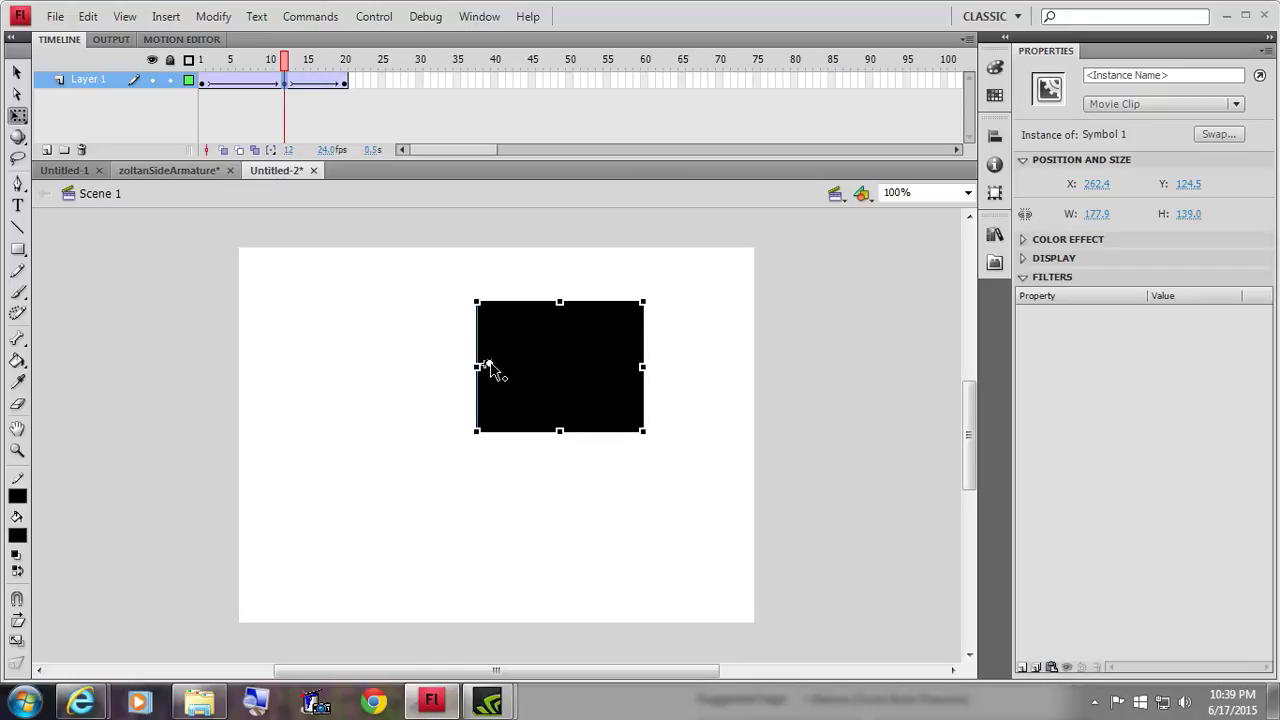
drag(558, 366, 557, 365)
drag(659, 302, 476, 428)
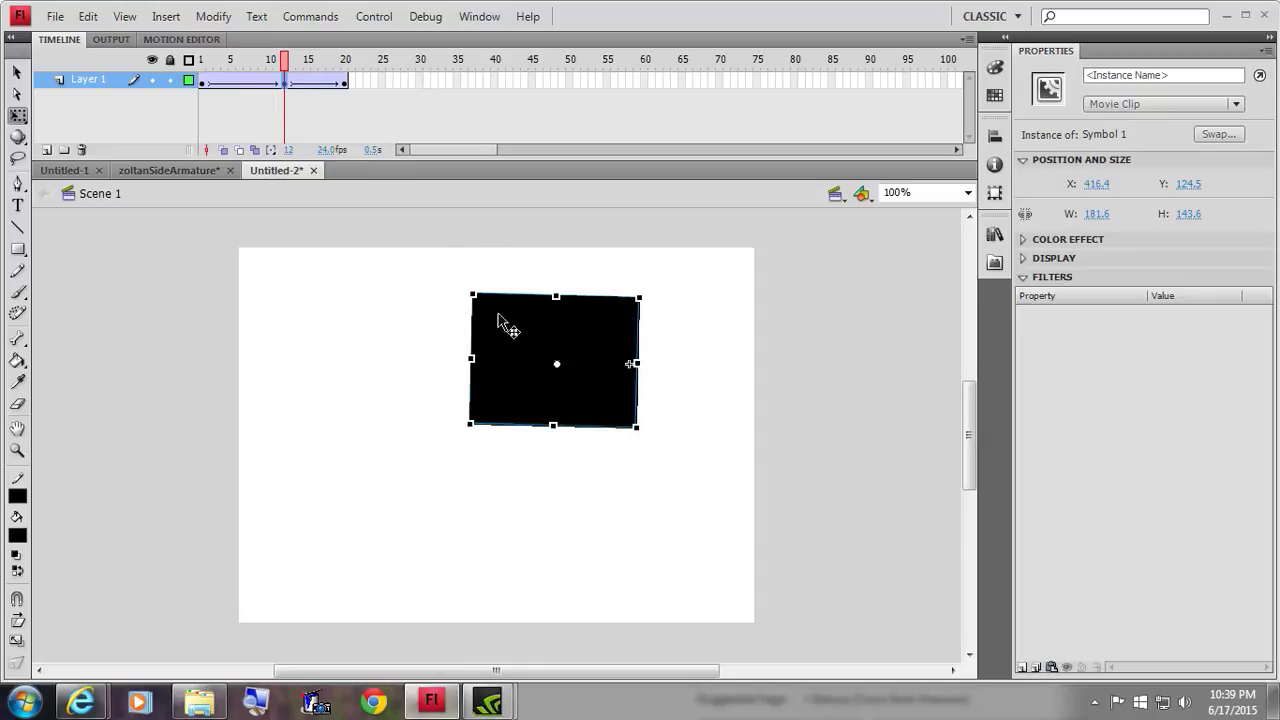
drag(286, 62, 193, 62)
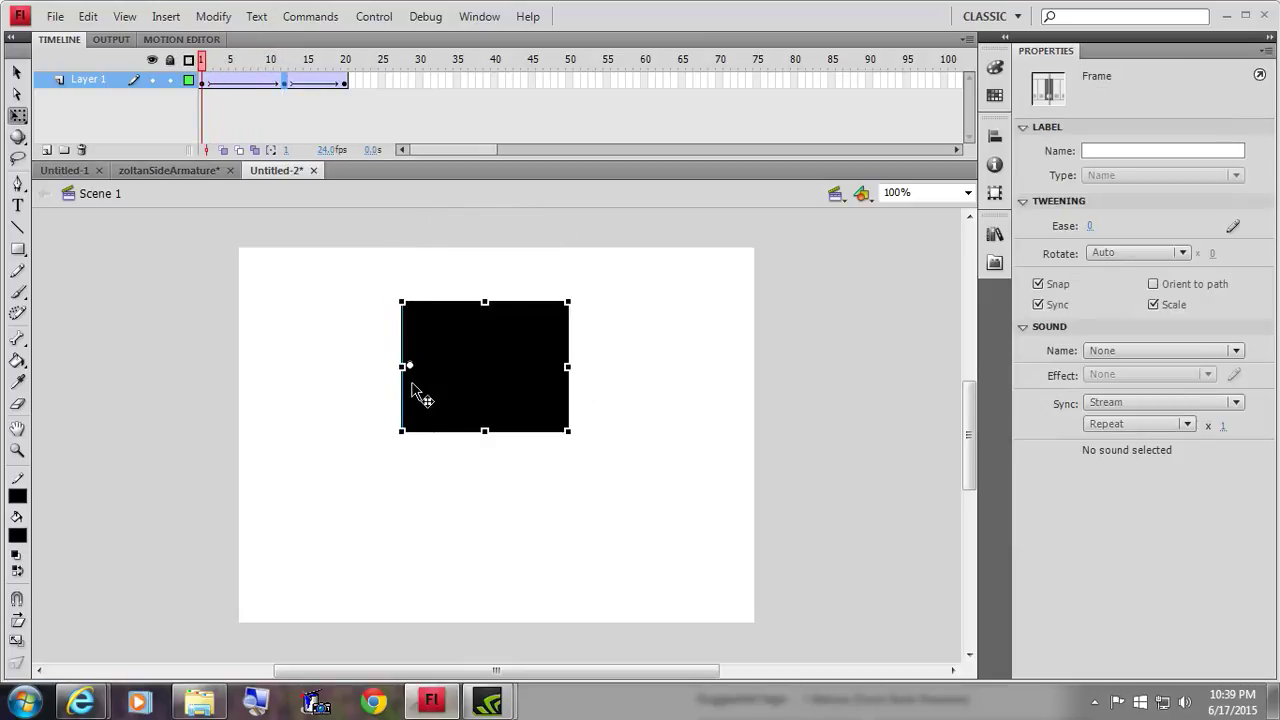
click(217, 76)
drag(217, 76, 185, 126)
- Return to the zoltanSideArmature document and inspect the right arm's pivots, including the registration point inside rightArmTop_mc
click(154, 171)
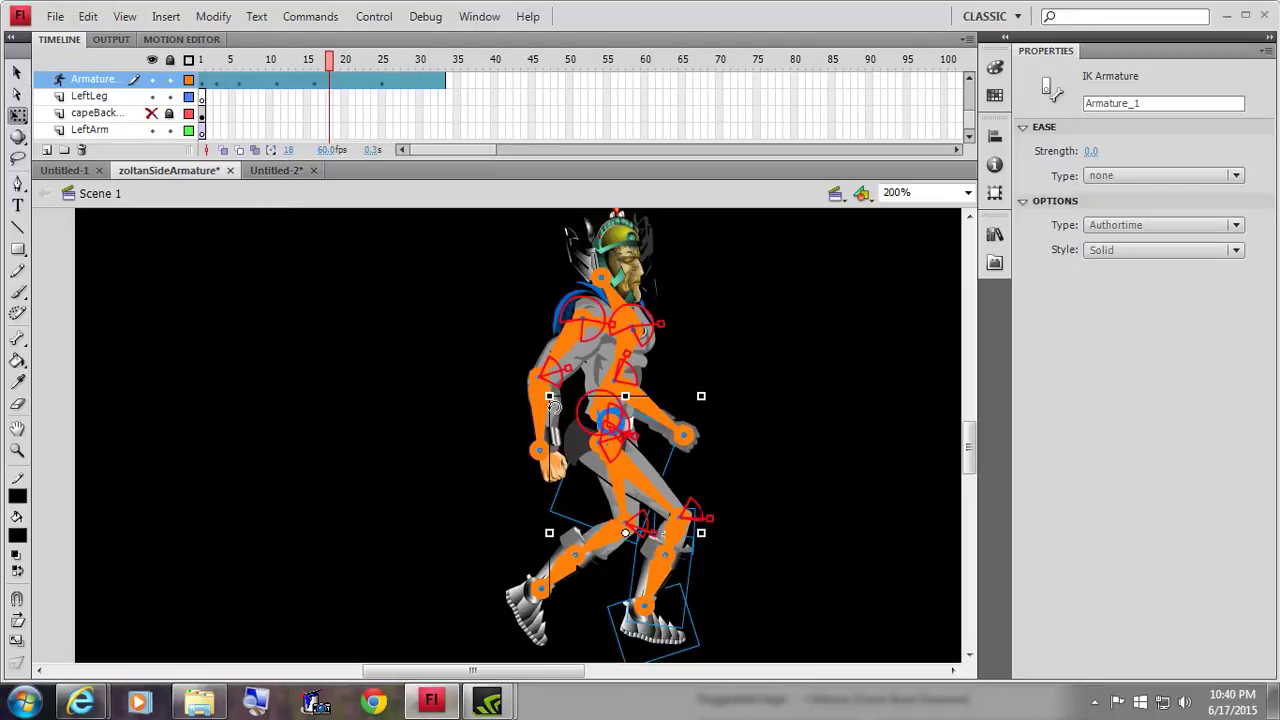
click(488, 432)
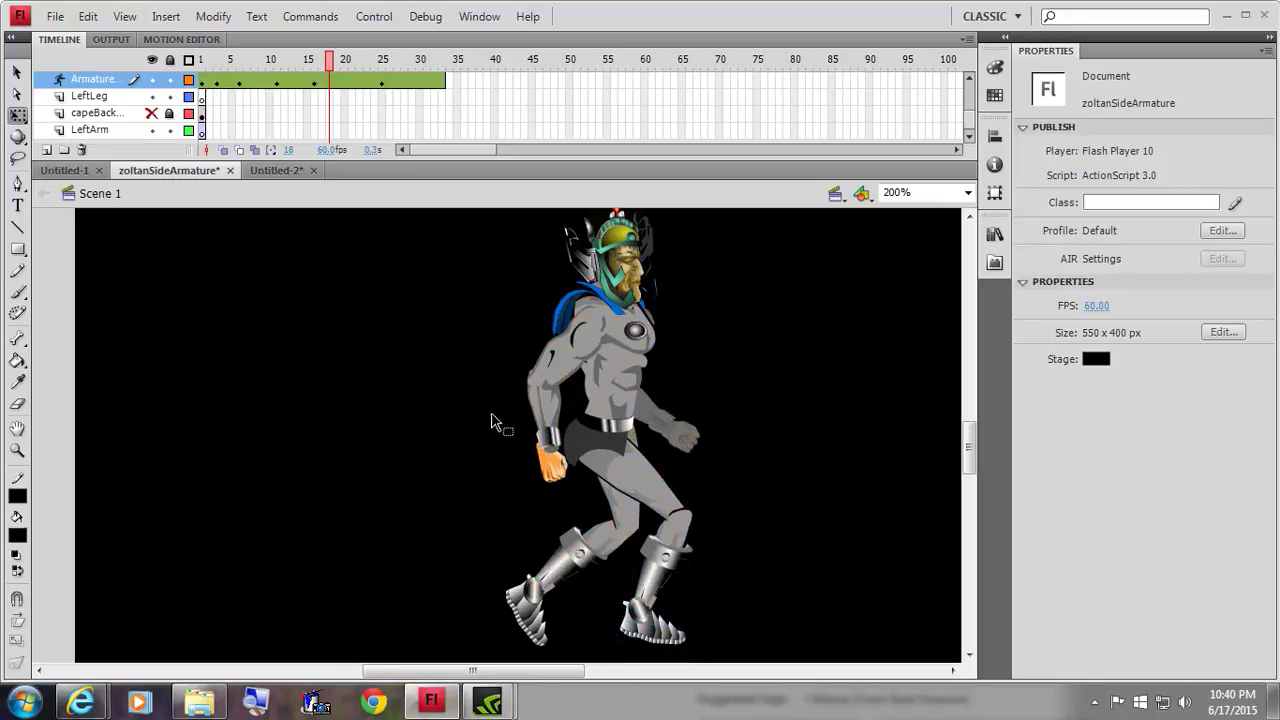
click(554, 409)
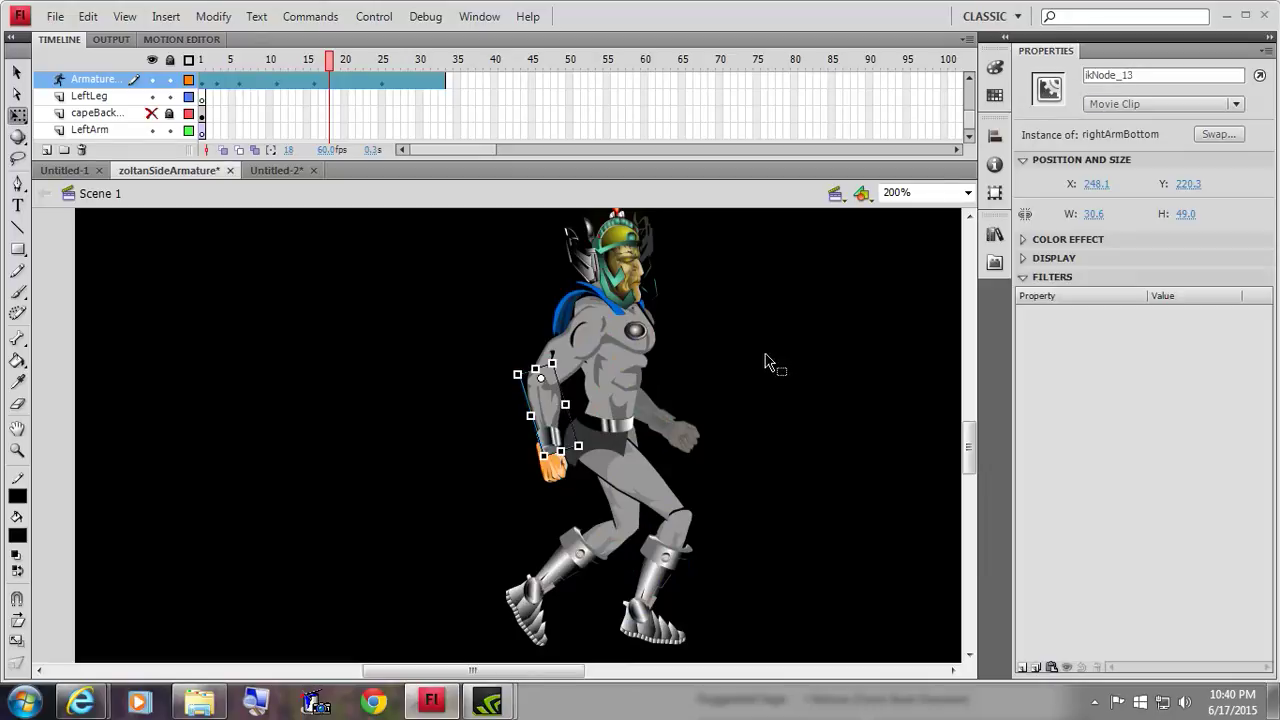
click(584, 352)
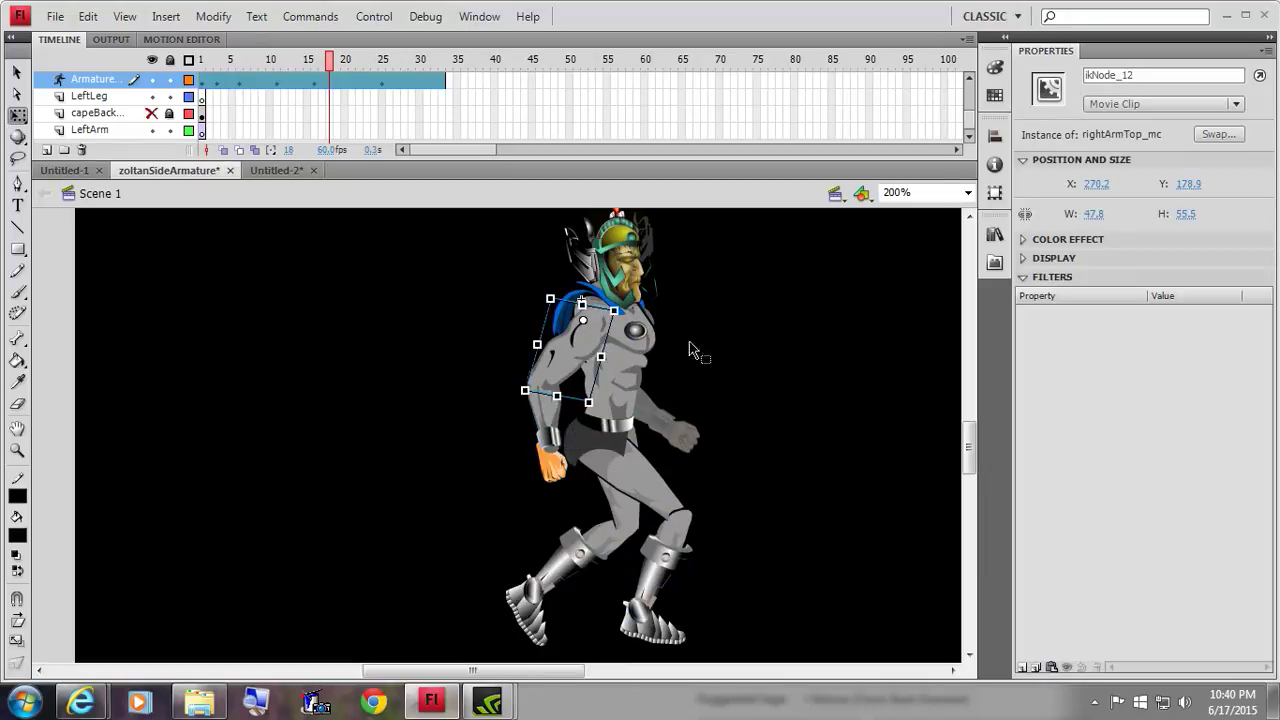
double_click(580, 347)
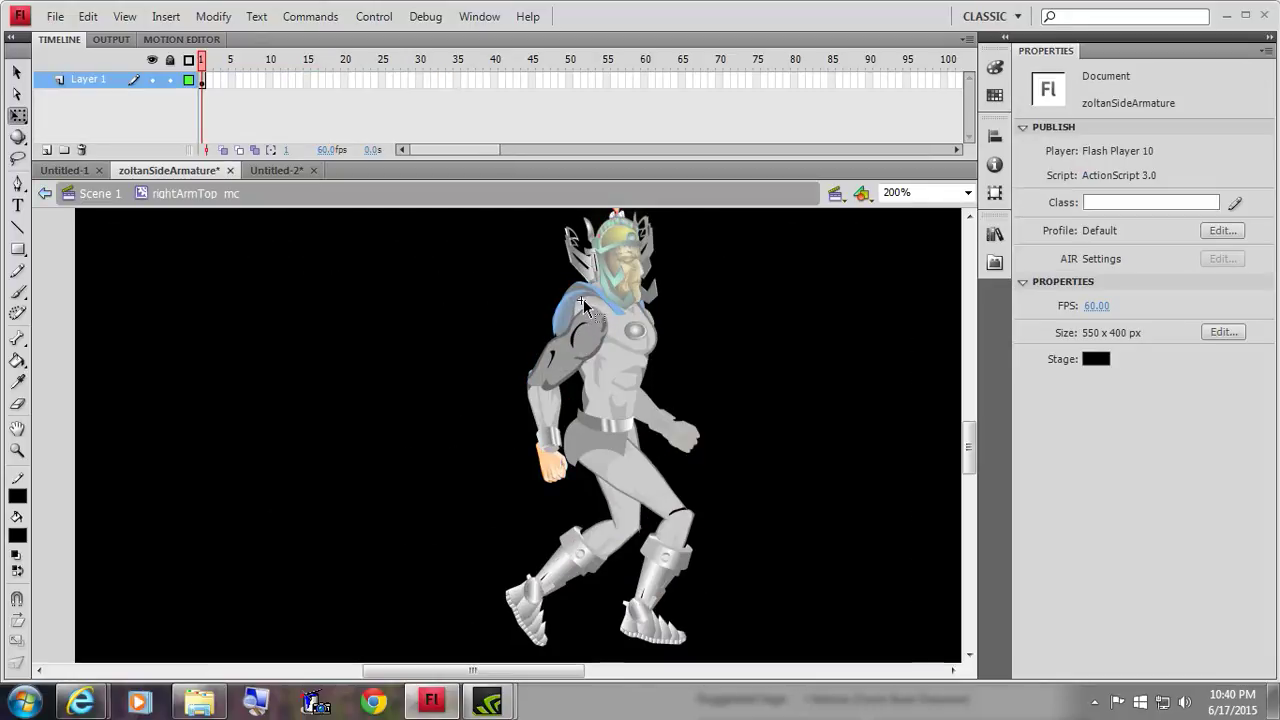
double_click(470, 354)
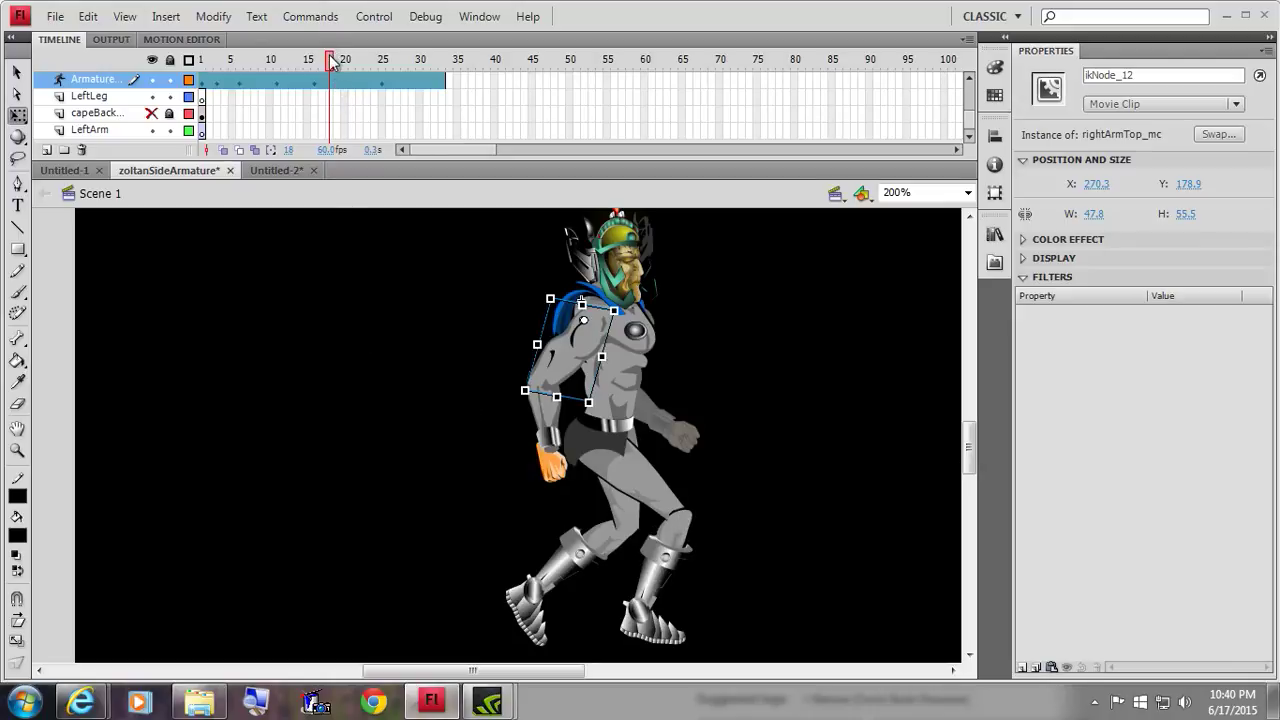
- At frame 11, shift the right upper arm slightly up and back to about X 255.9, Y 53.0
drag(330, 60, 279, 67)
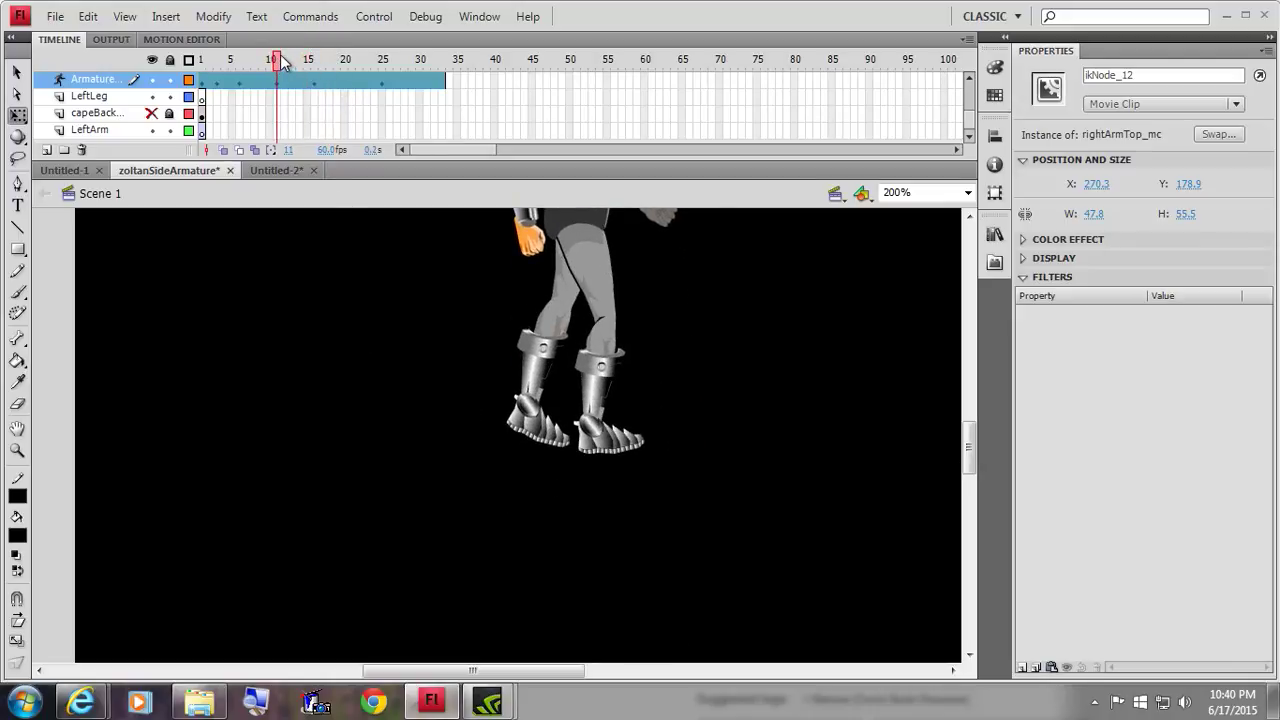
scroll(358, 340, up, 3)
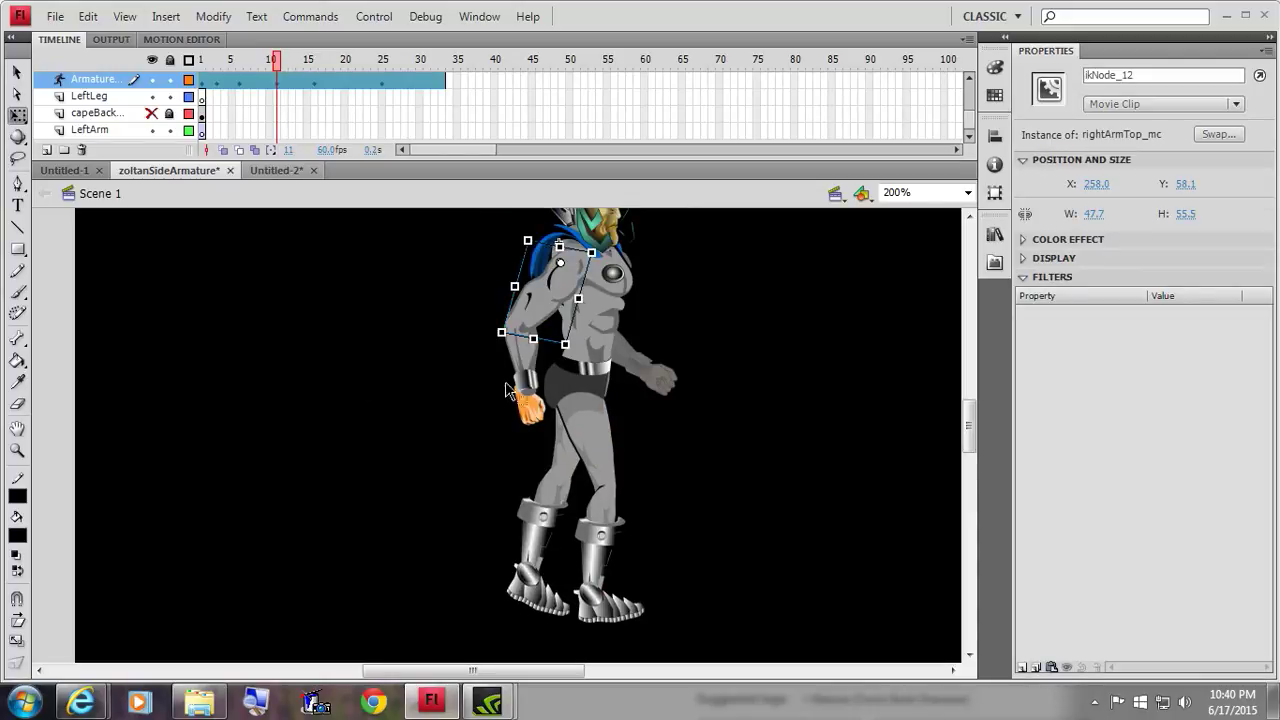
drag(549, 303, 545, 293)
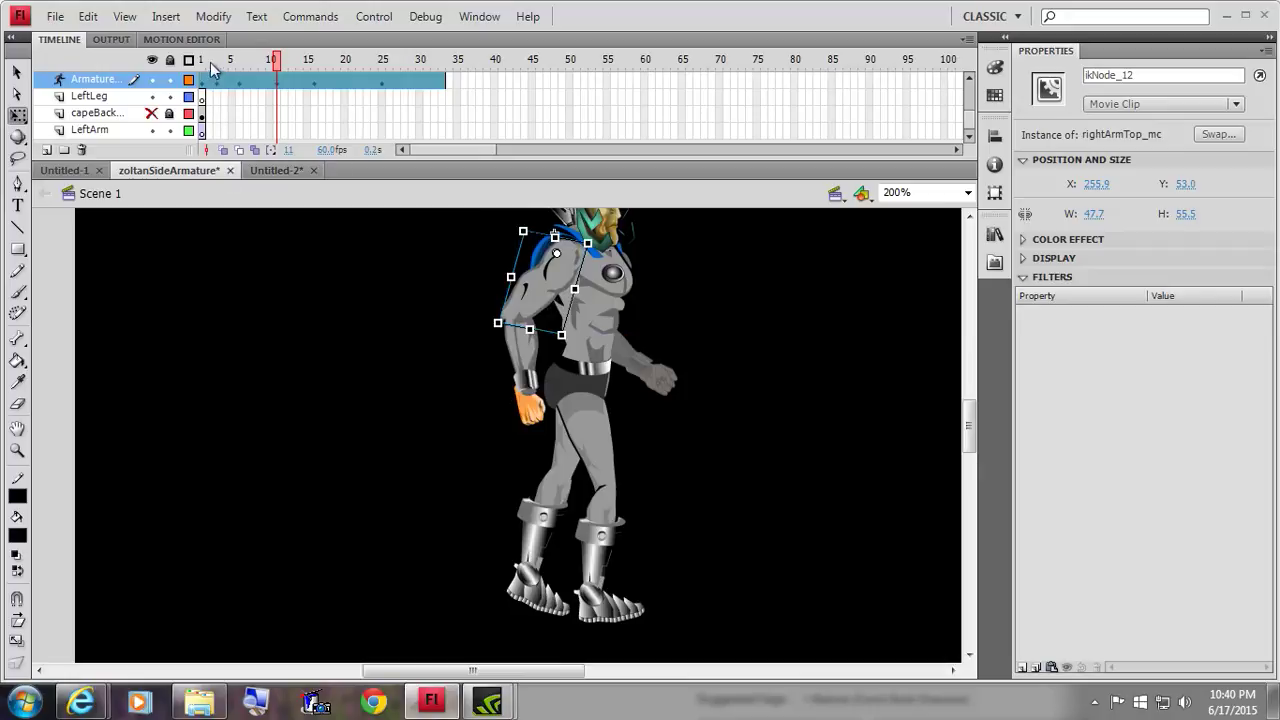
- At frame 10, select the head, torso and arms, tilt them forward, realign them over the hips, and fit the orange hand to its wrist
mouse_move(280, 62)
mouse_down()
mouse_move(297, 57)
mouse_move(212, 62)
mouse_move(180, 95)
mouse_move(270, 62)
mouse_up()
click(271, 80)
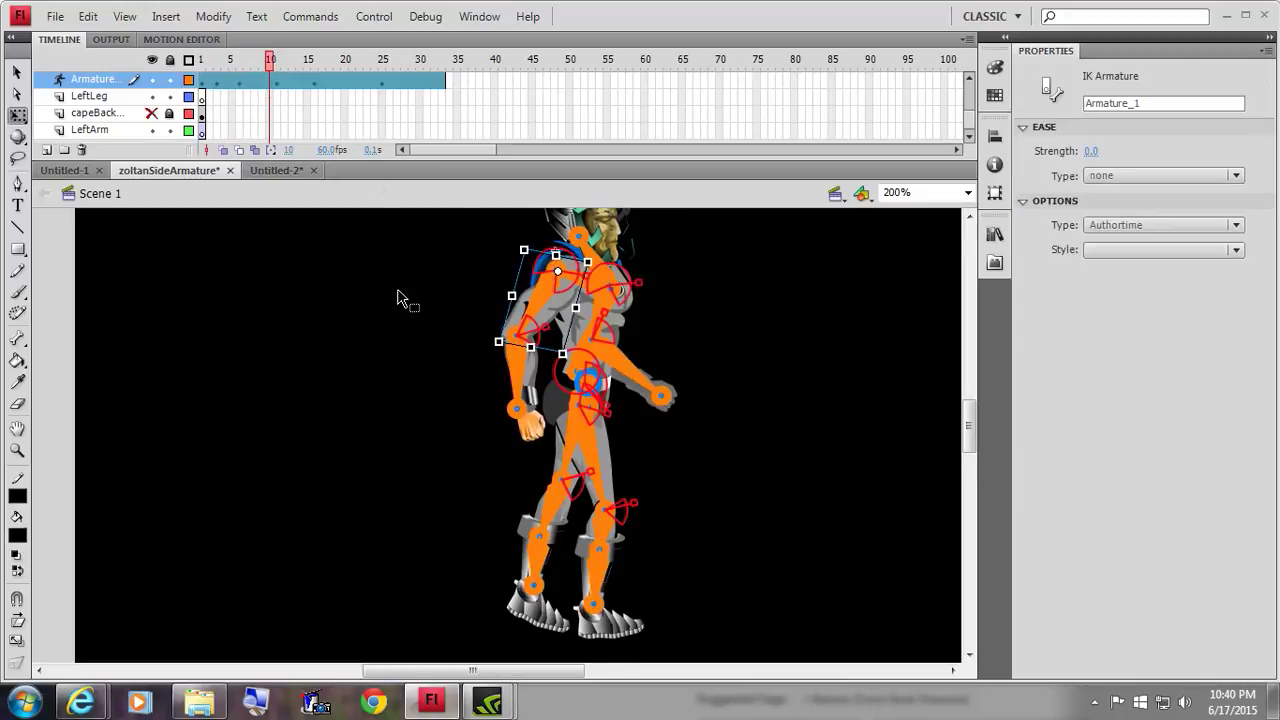
click(740, 585)
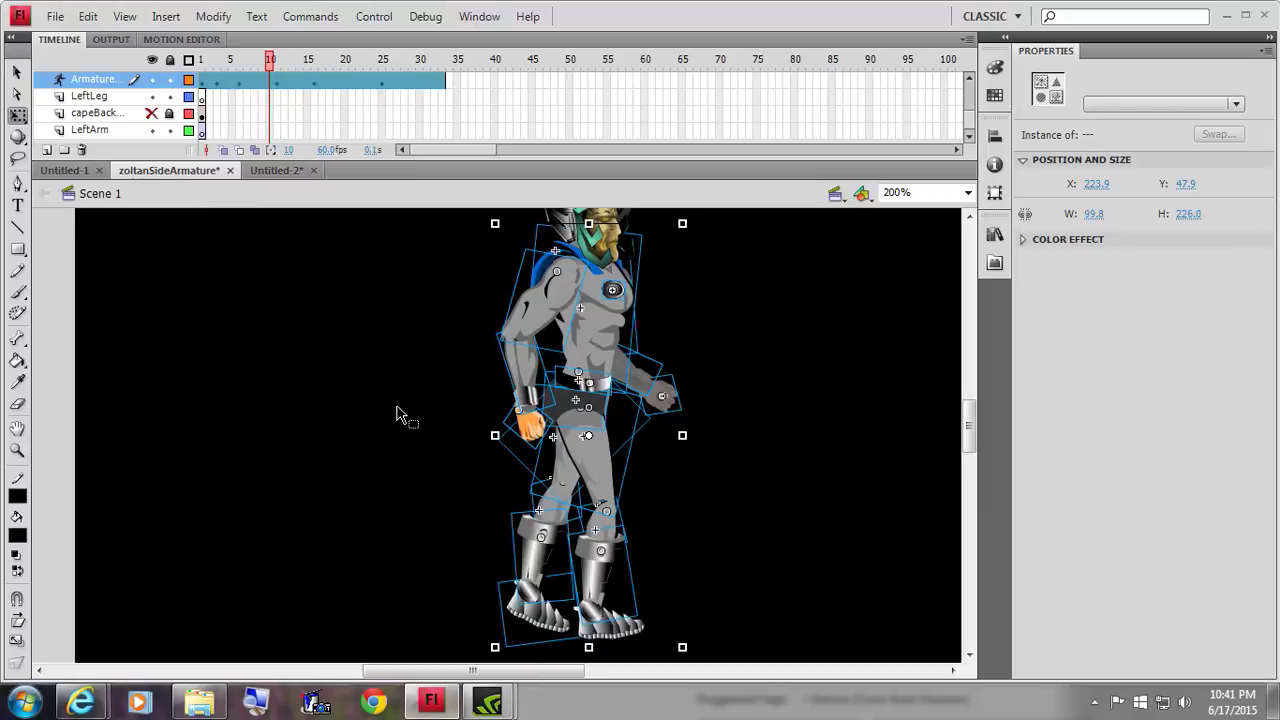
scroll(375, 403, up, 3)
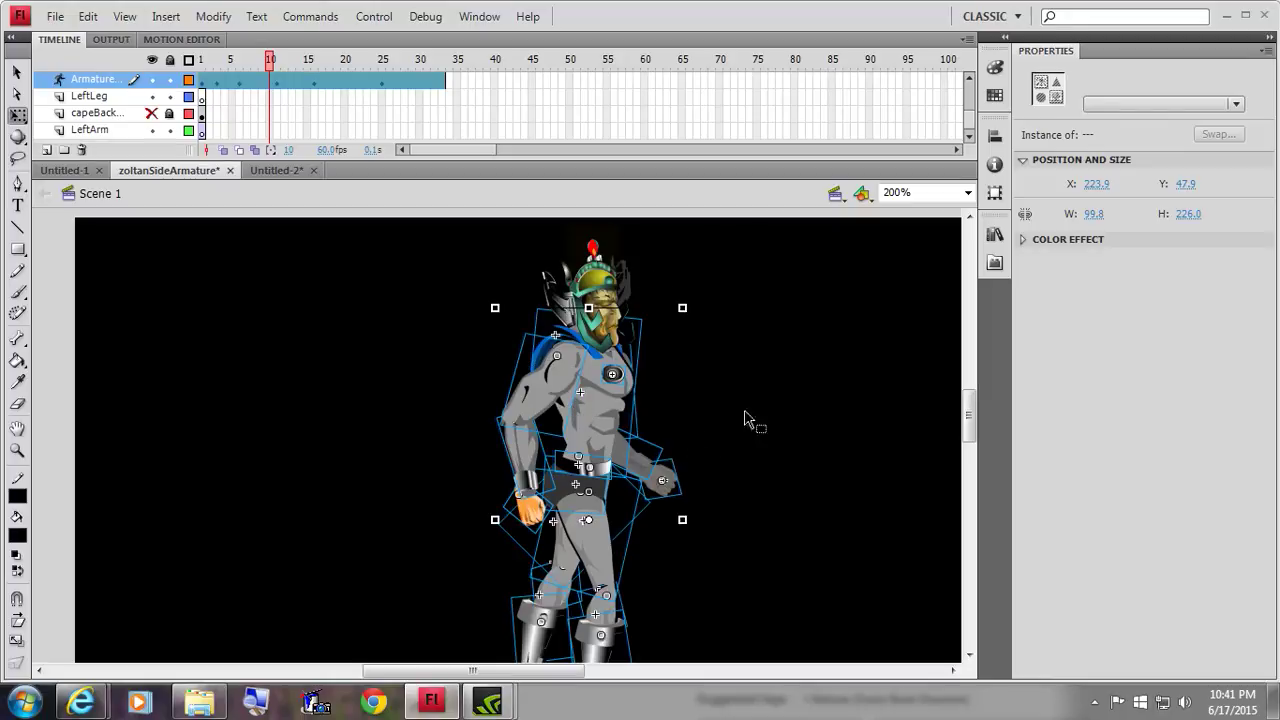
drag(430, 285, 697, 462)
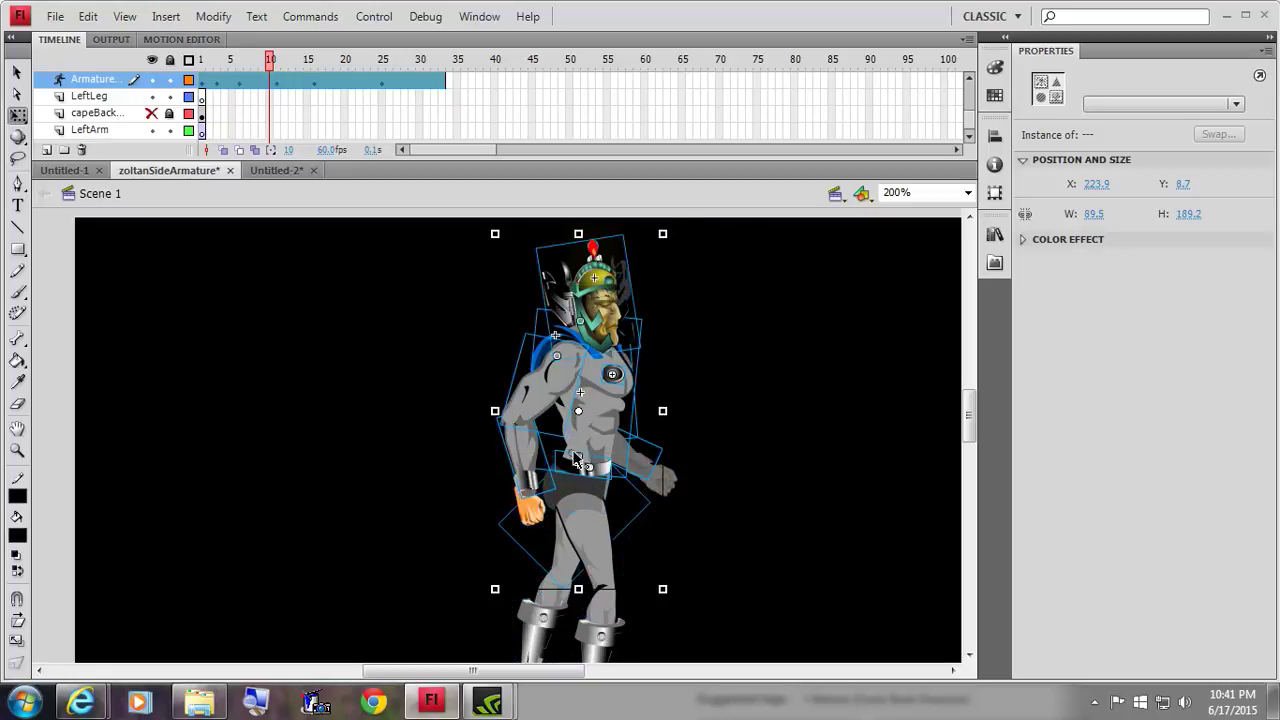
shift+click(563, 560)
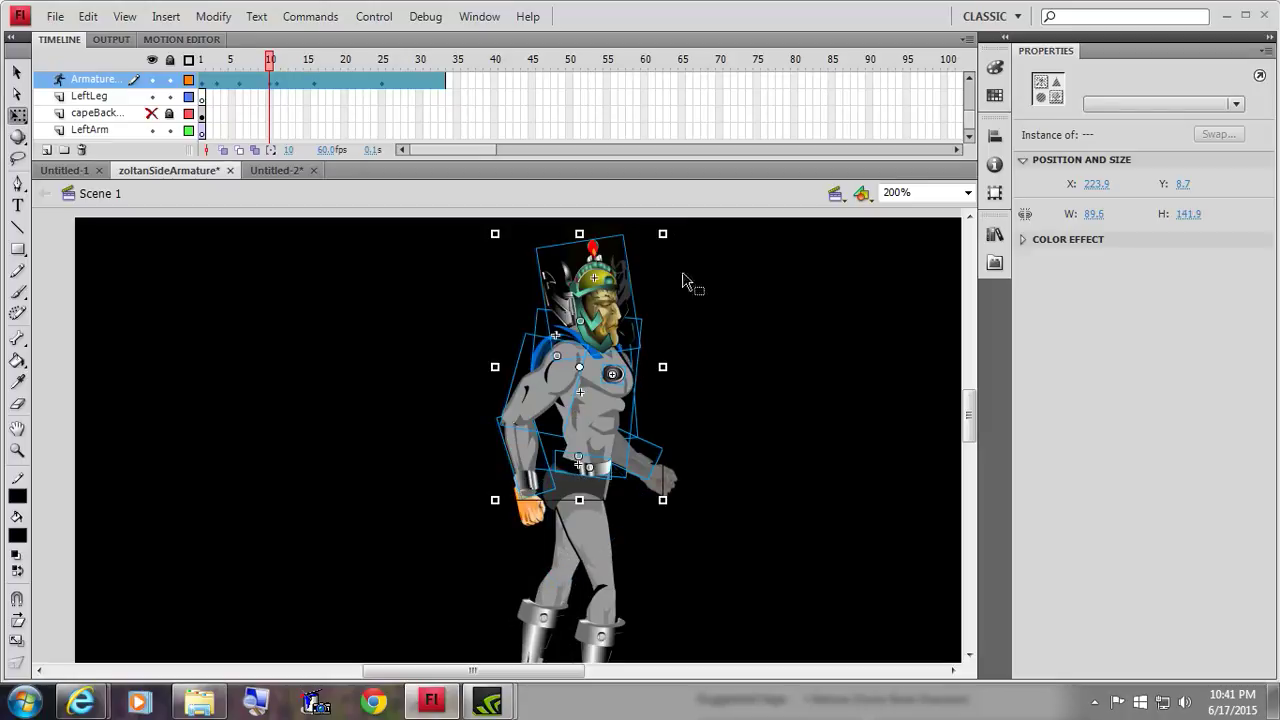
drag(681, 238, 713, 264)
drag(590, 440, 612, 420)
drag(526, 503, 552, 500)
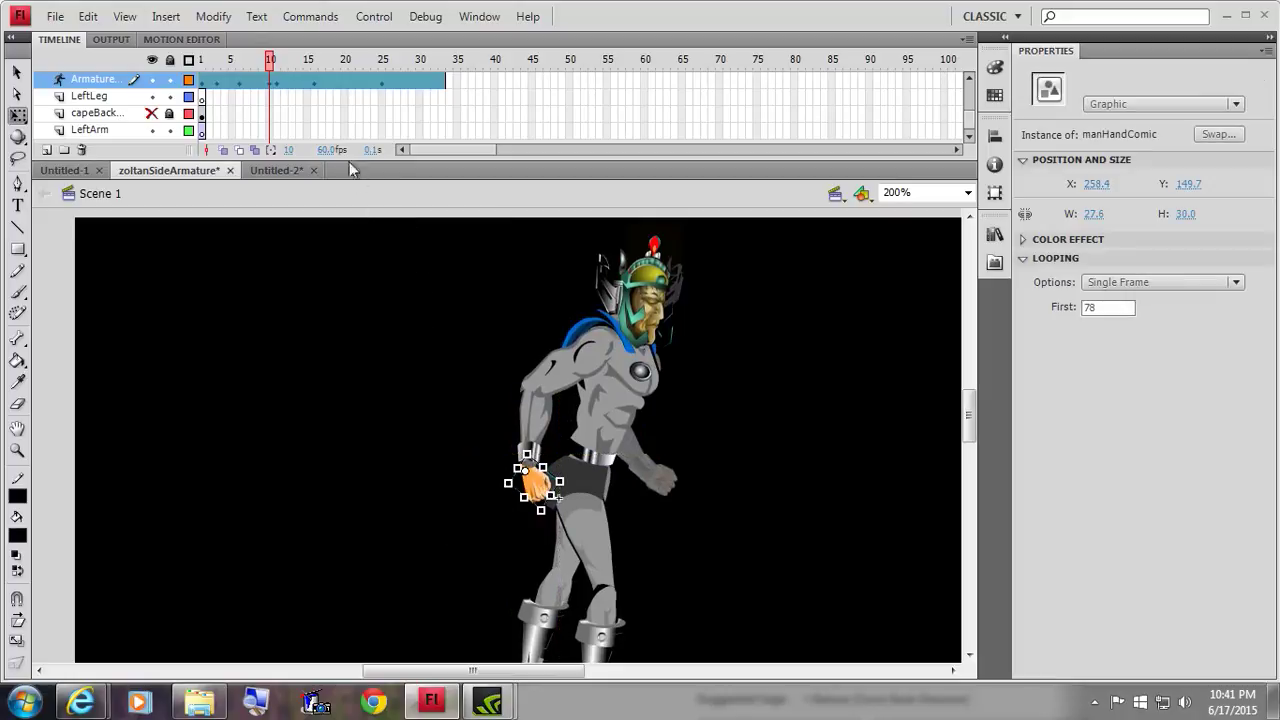
- At frame 5, pull the right upper arm and forearm separately away from the body and display the armature's bones
drag(270, 60, 231, 85)
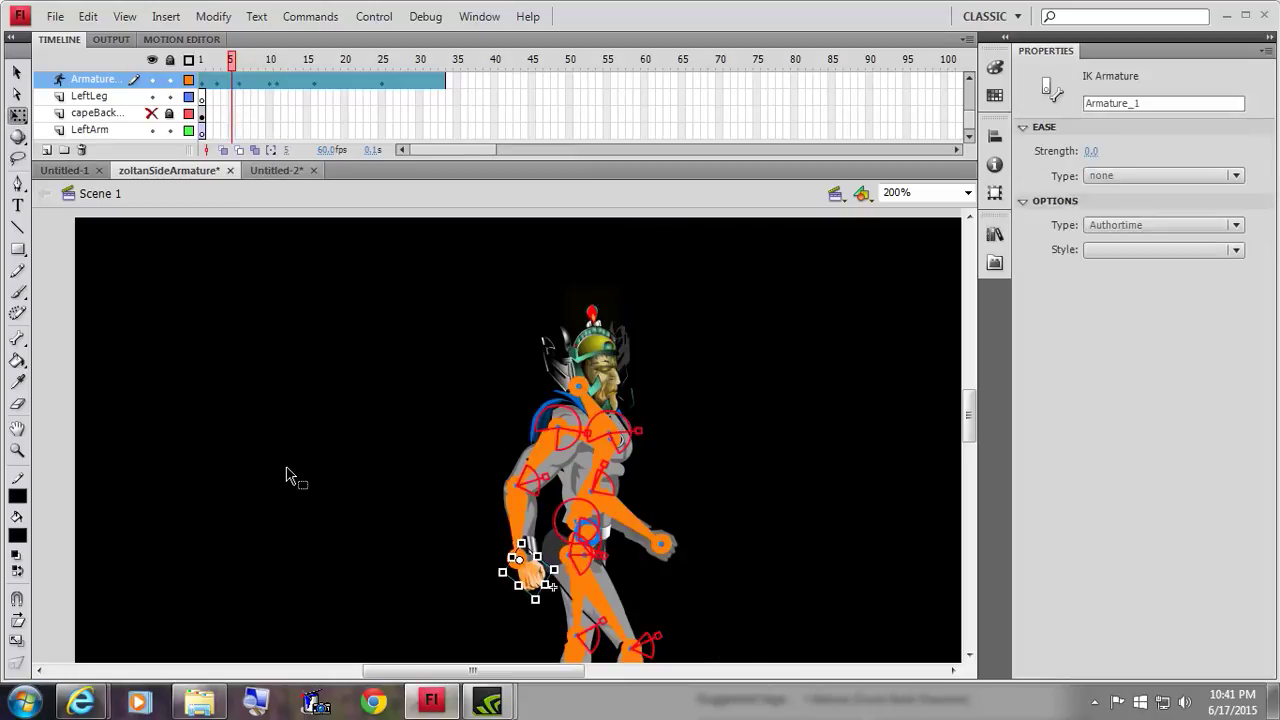
scroll(285, 470, down, 3)
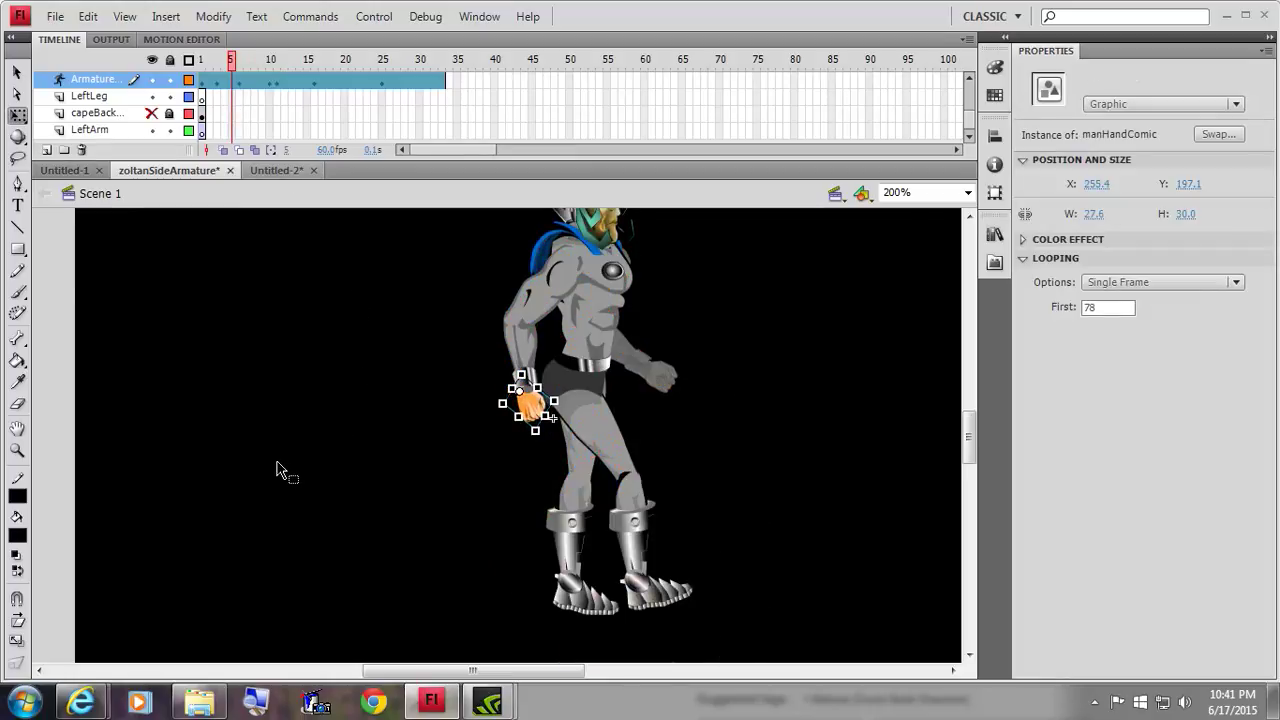
scroll(275, 470, up, 1)
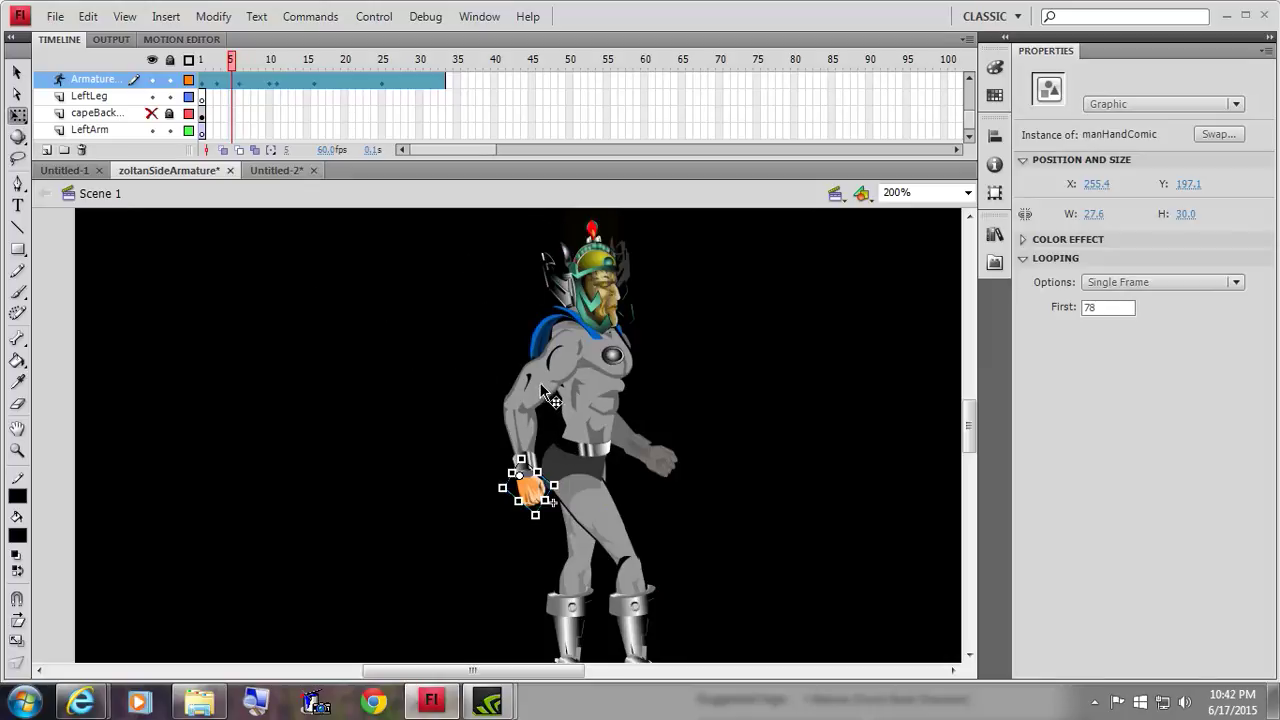
drag(541, 384, 348, 351)
shift+click(537, 432)
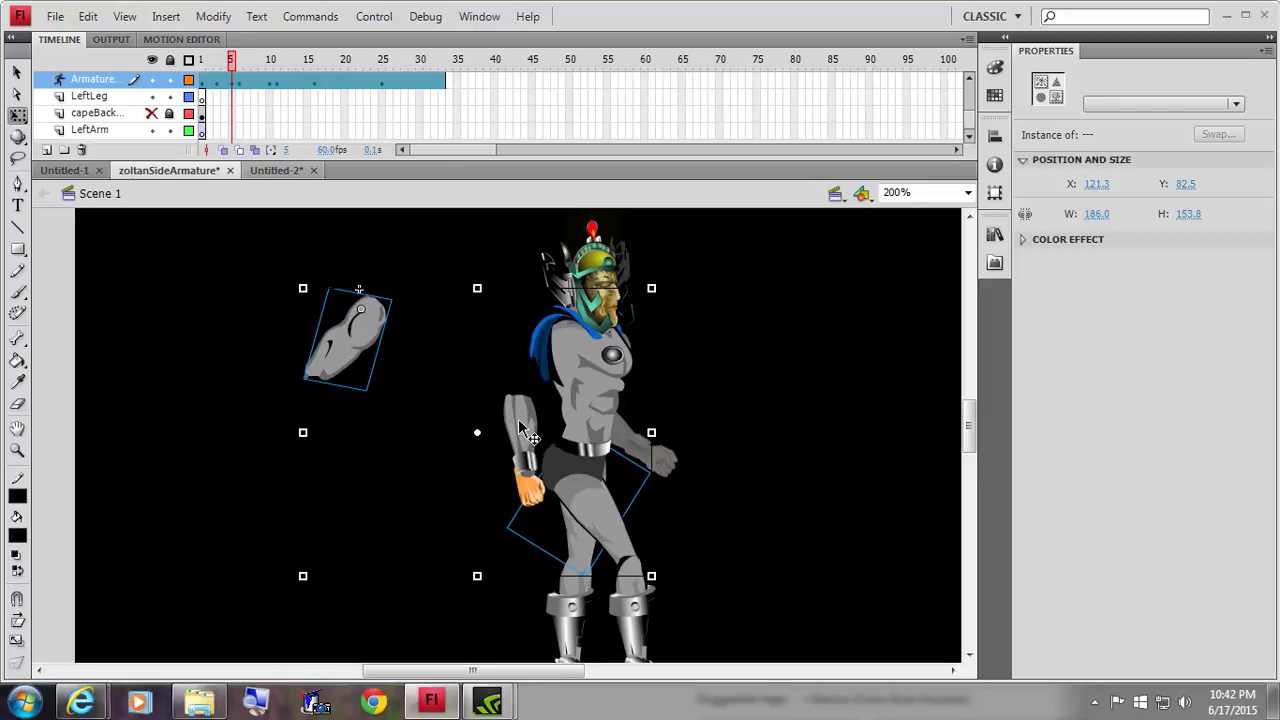
drag(518, 419, 330, 486)
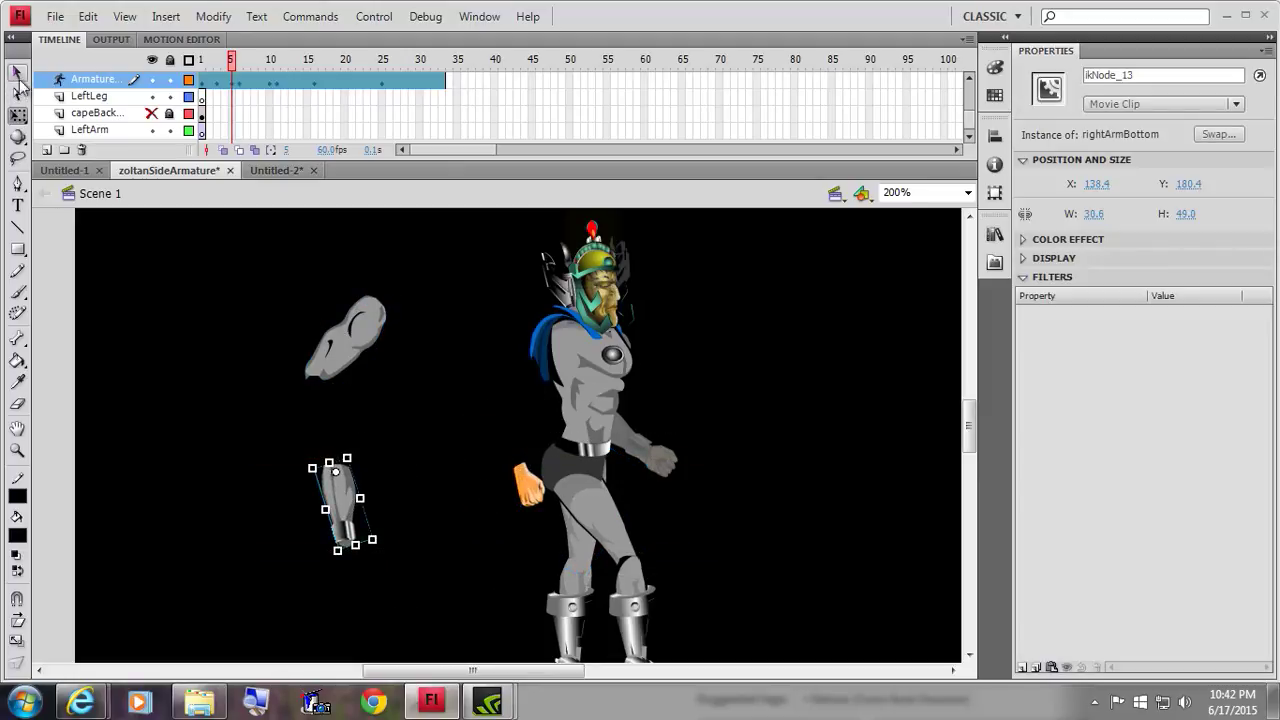
click(17, 74)
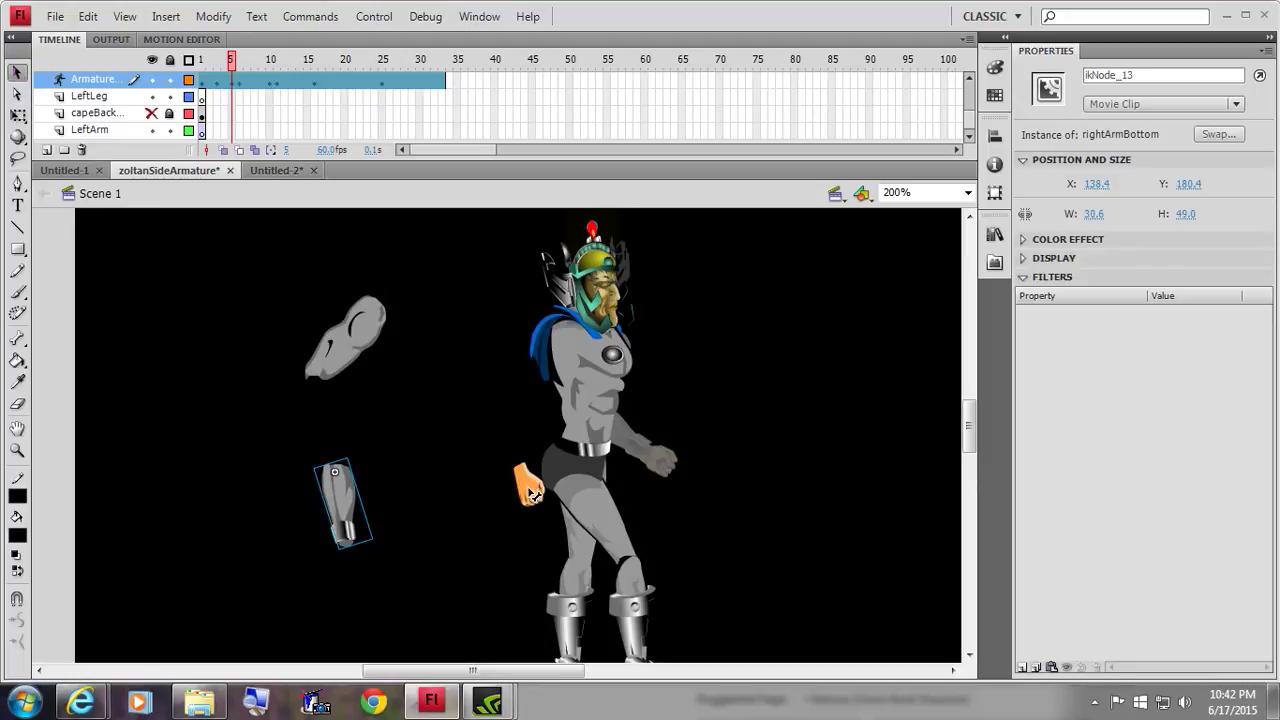
click(532, 493)
click(481, 587)
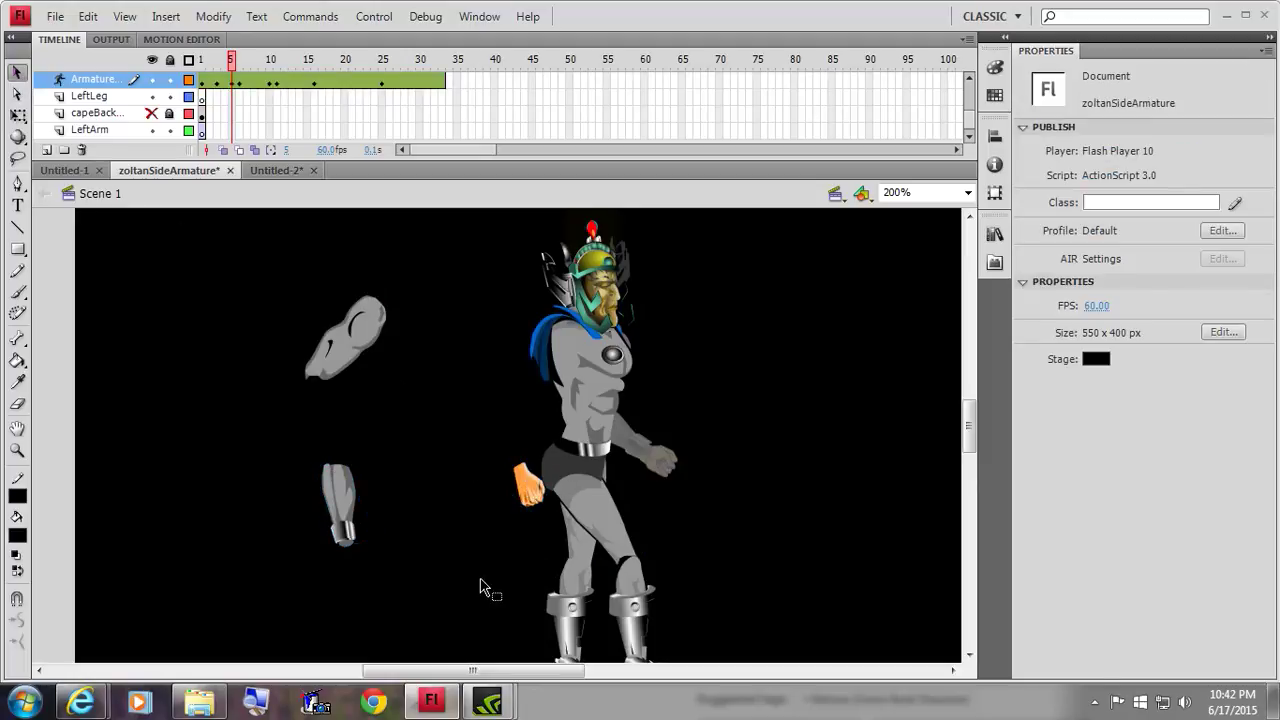
click(572, 614)
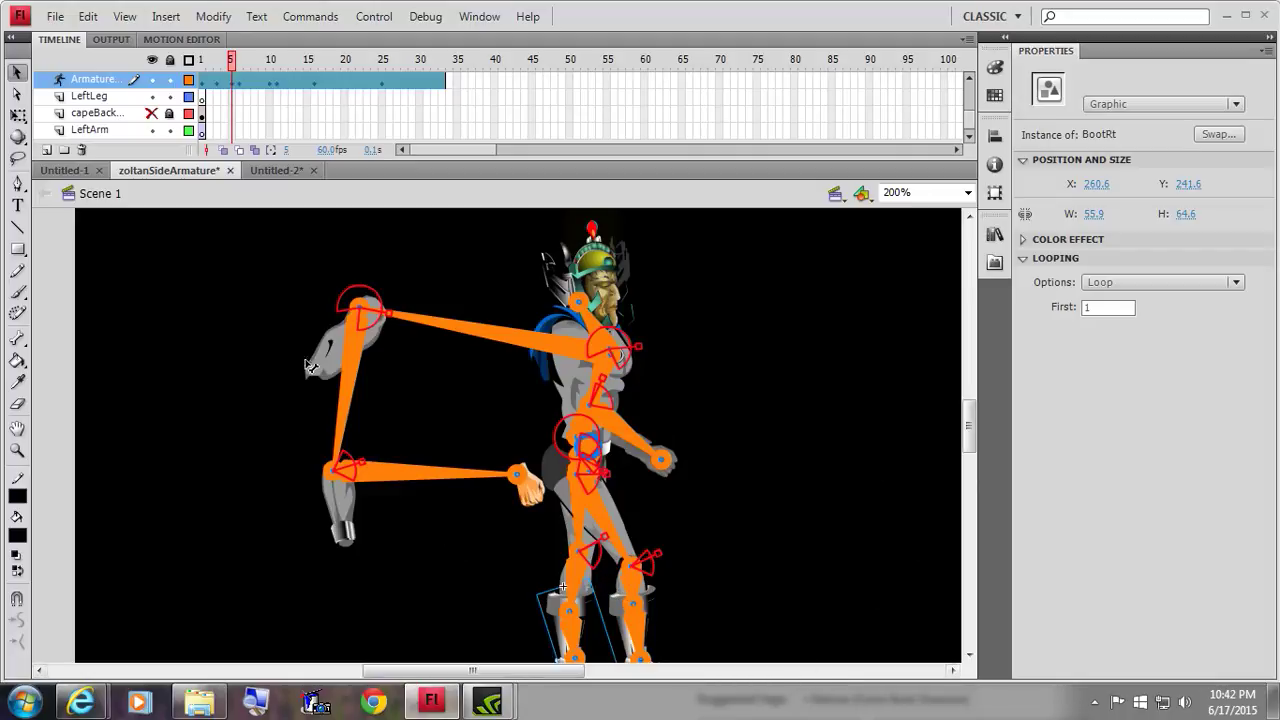
- Fit the detached right upper arm back onto the shoulder and the forearm between the elbow and the orange hand
click(18, 115)
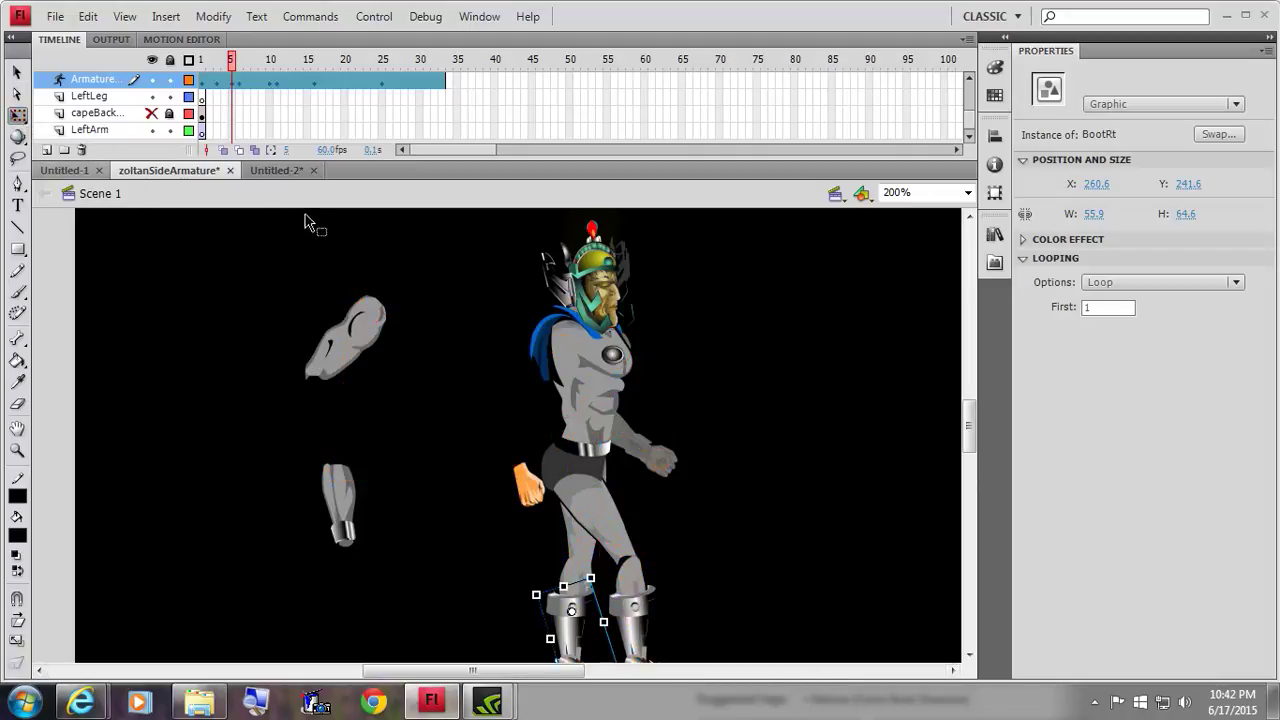
drag(340, 345, 540, 376)
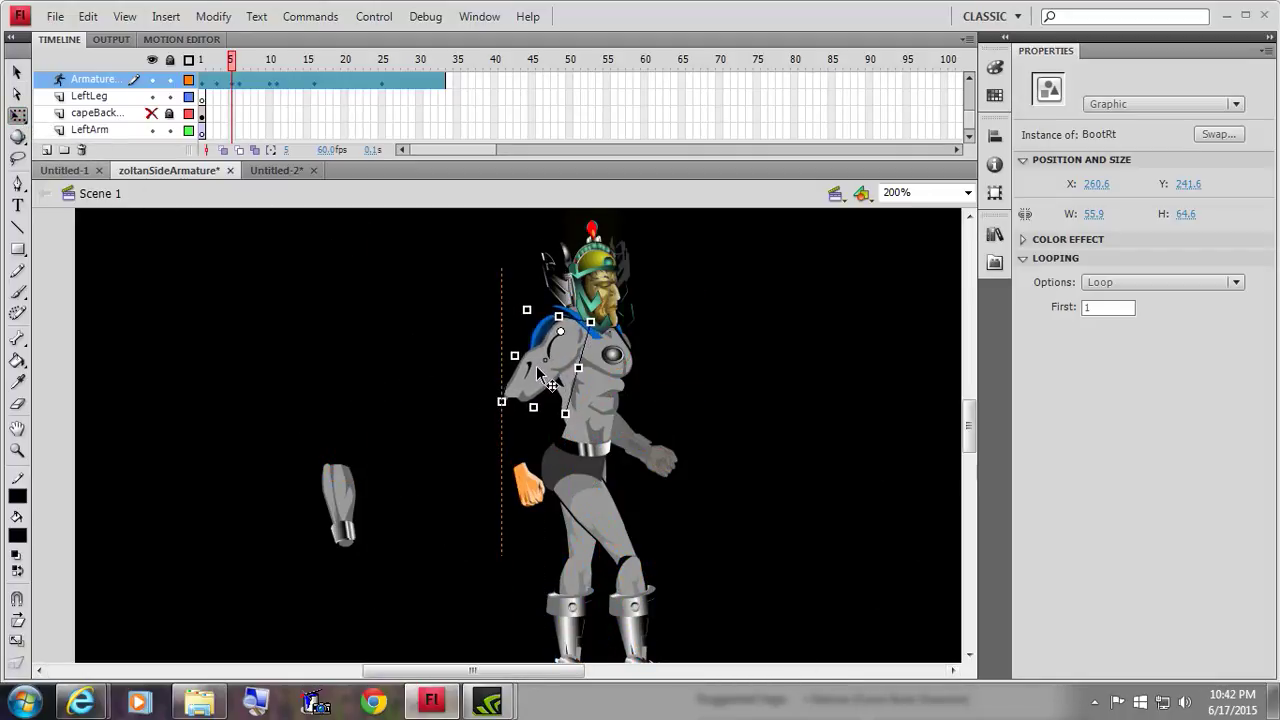
drag(355, 508, 528, 438)
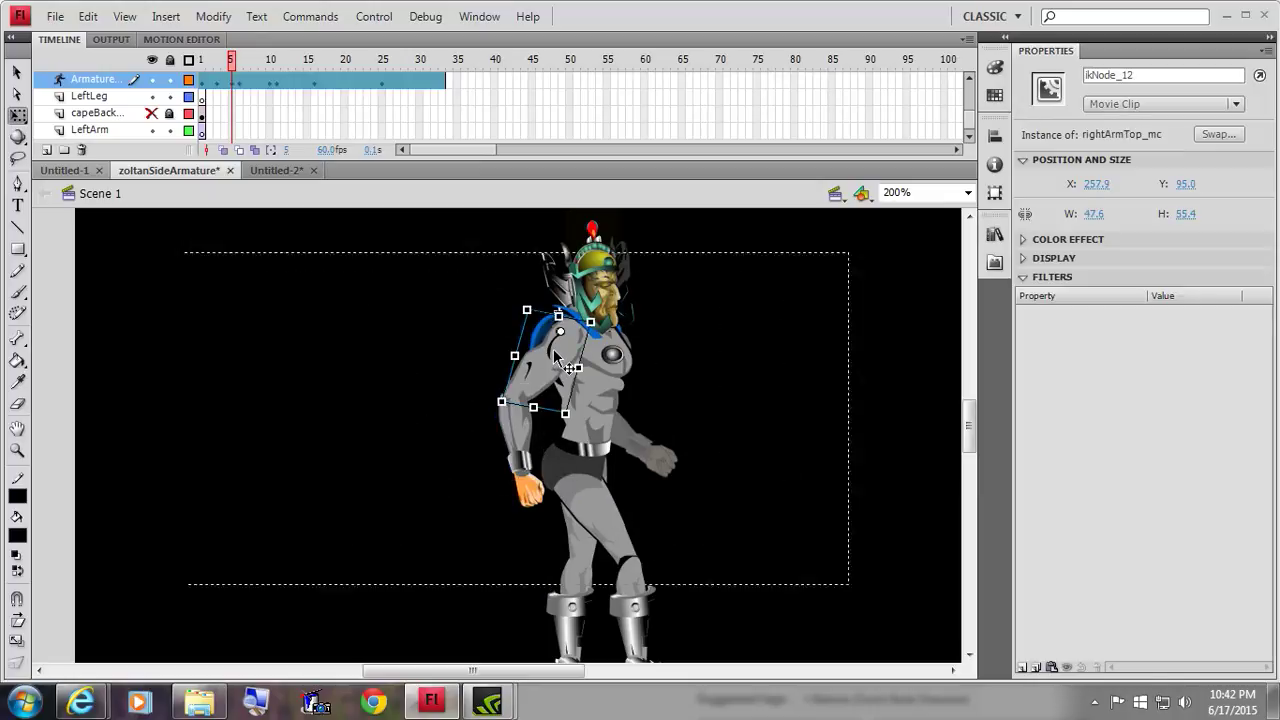
- Open rightArmTop_mc for editing, try moving only its grey fill towards the registration point, and undo the move
double_click(566, 356)
click(568, 345)
drag(568, 345, 559, 317)
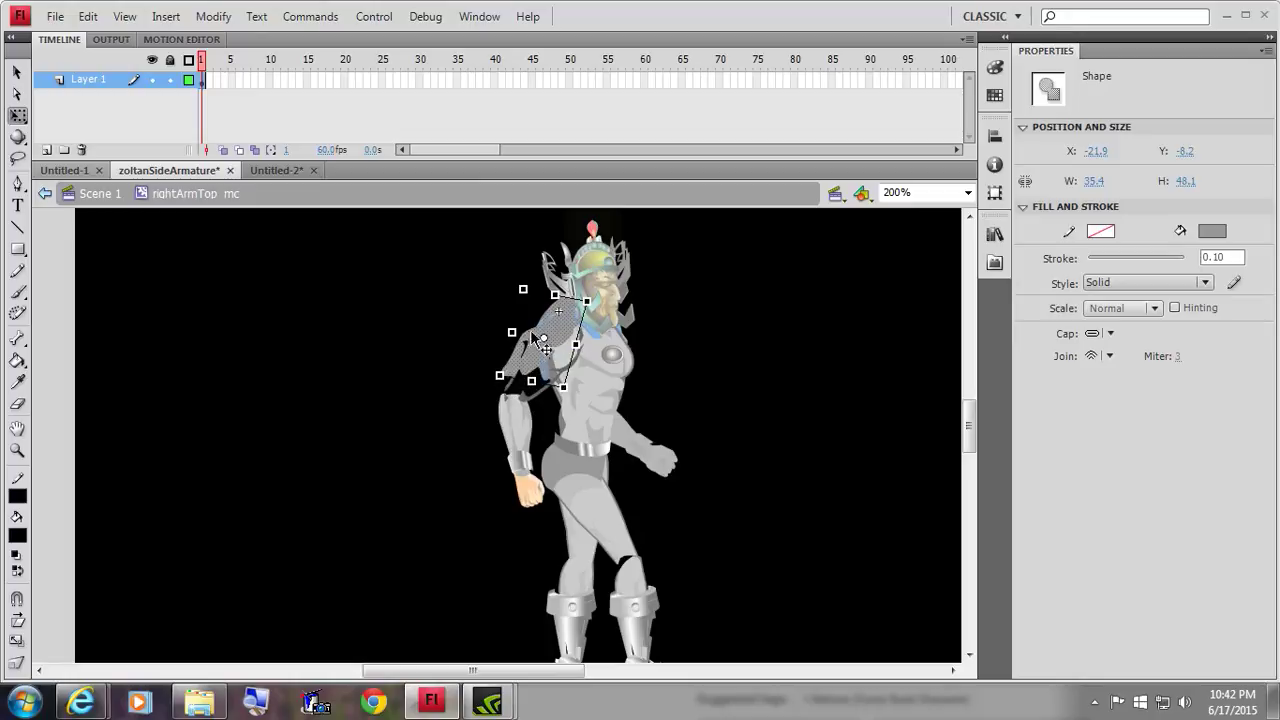
click(18, 451)
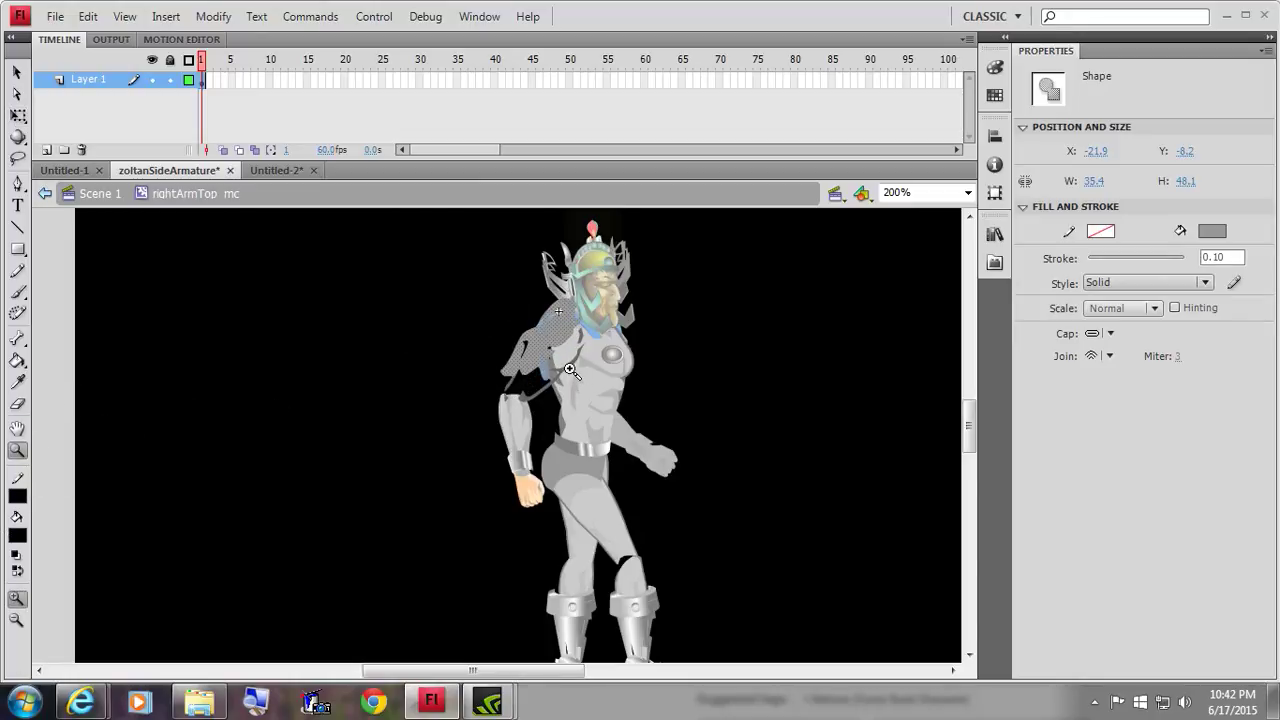
click(570, 370)
click(446, 356)
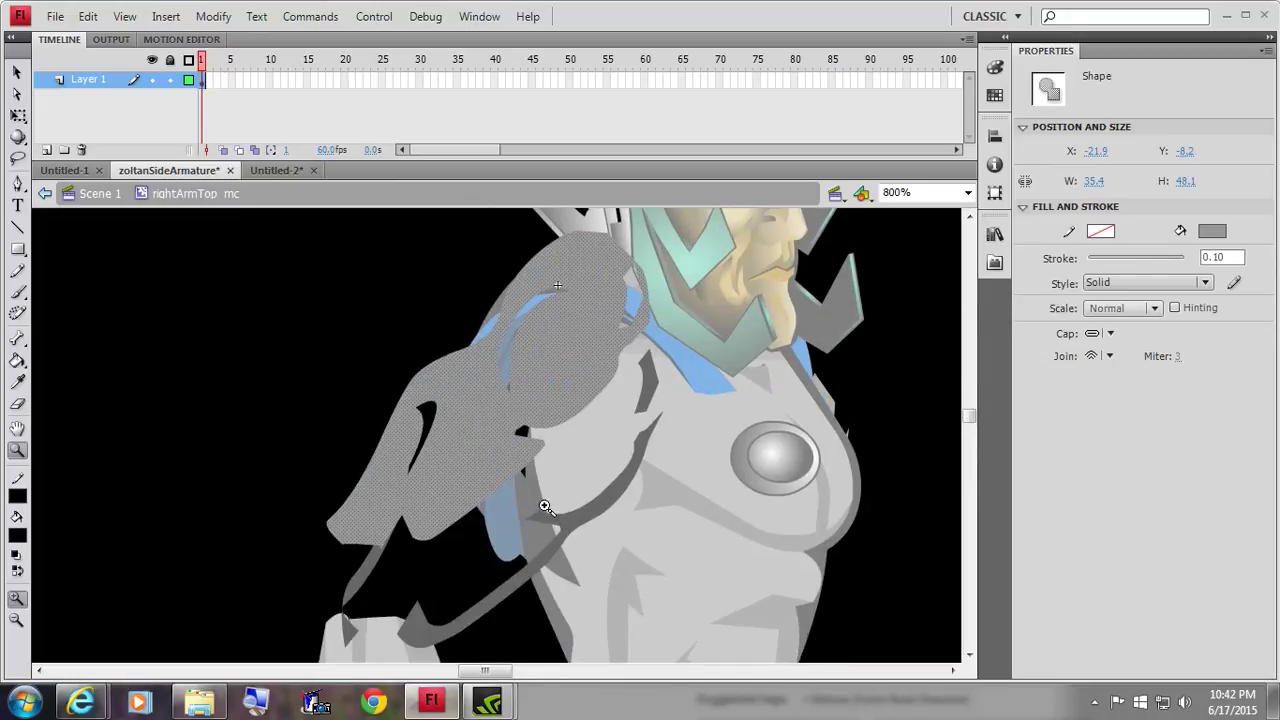
key(ctrl+z)
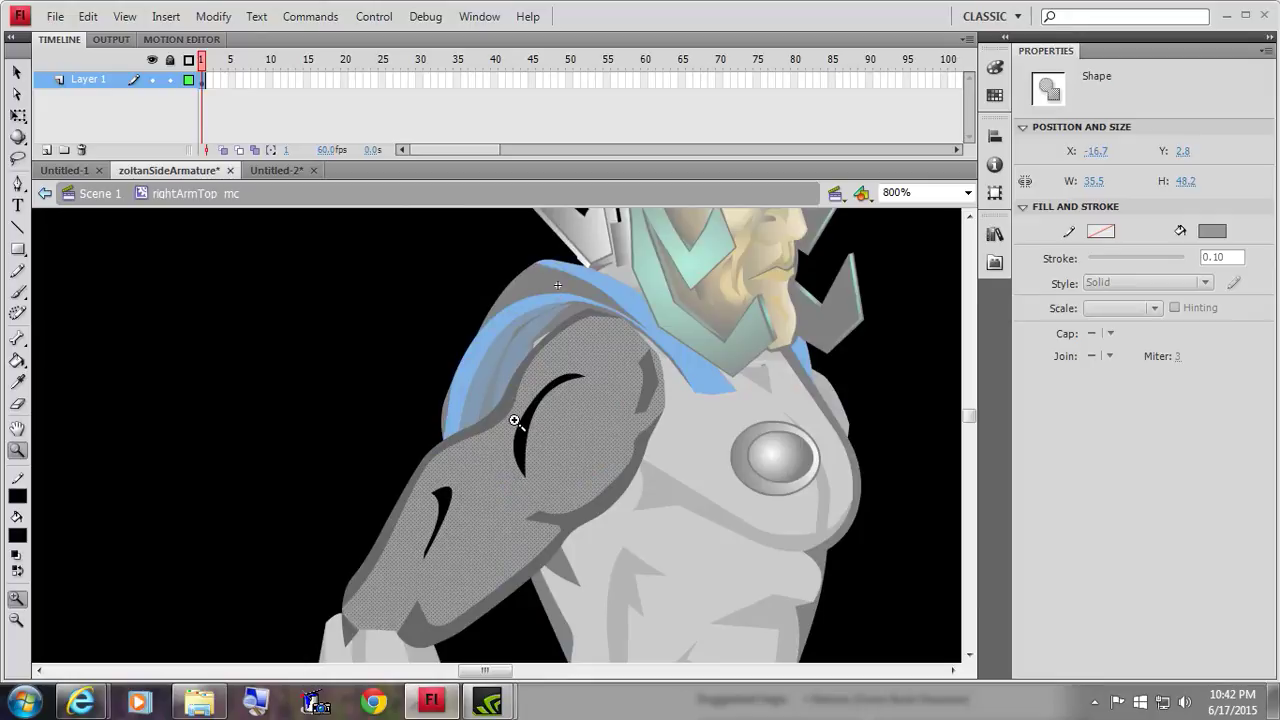
- Select the upper arm's outline, grey fill and black creases and move them together to about X -26.1, Y -7.0, with the shoulder over the registration point
click(17, 72)
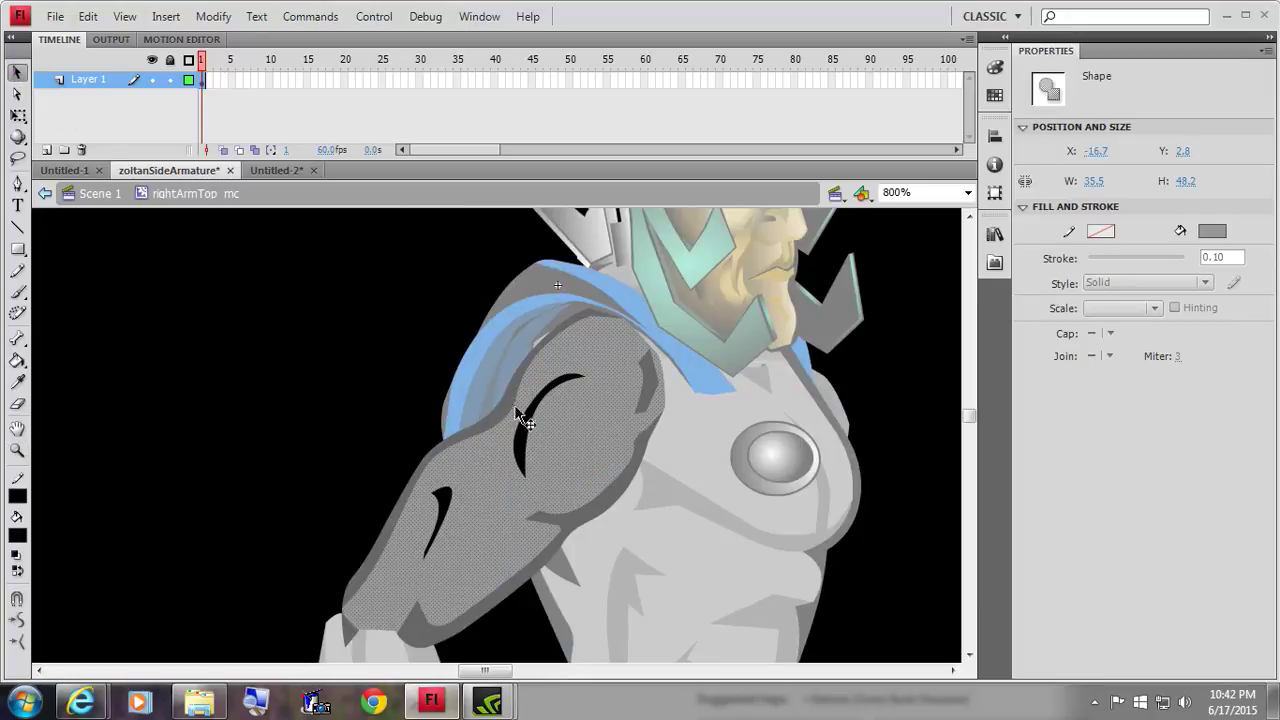
click(475, 432)
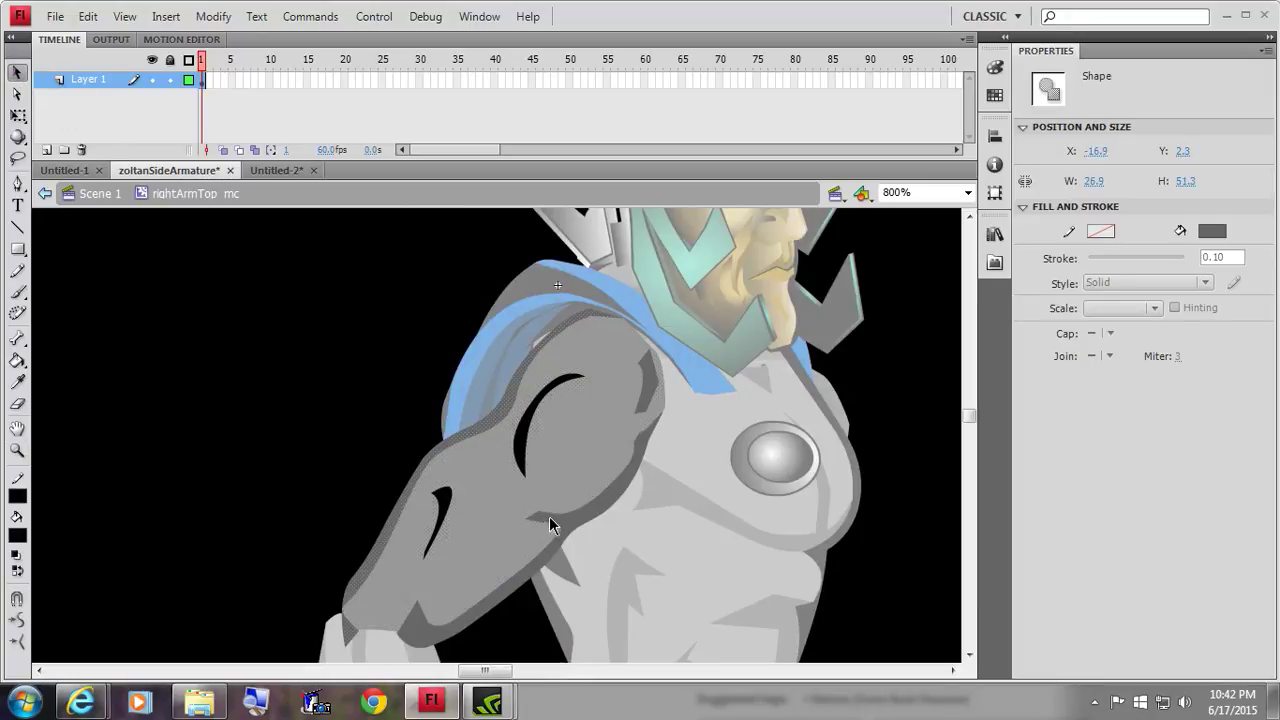
shift+click(505, 490)
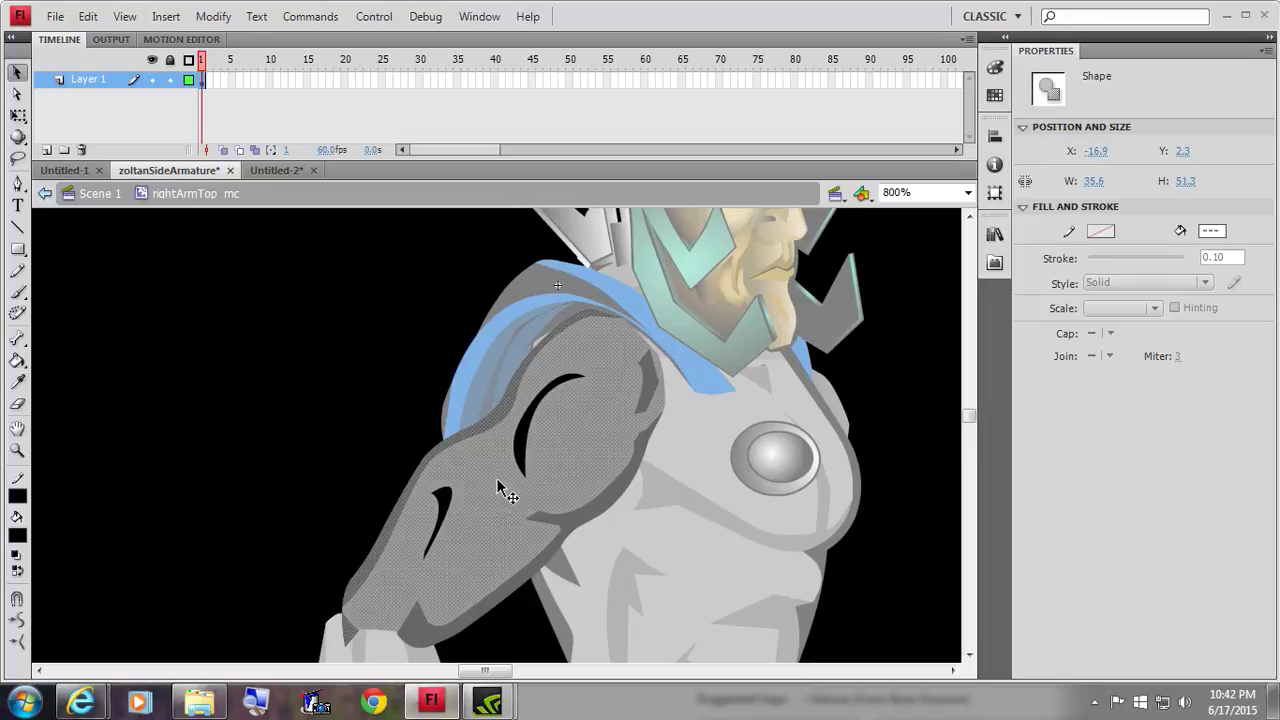
shift+click(446, 495)
shift+click(524, 446)
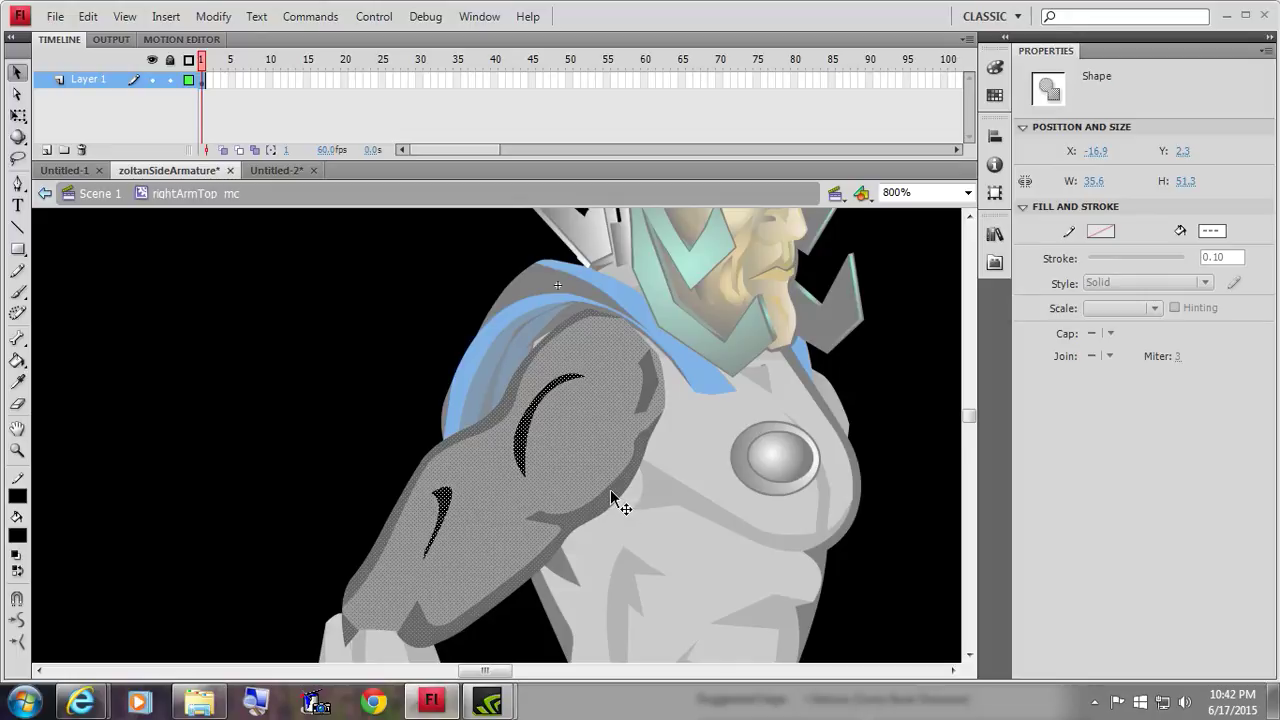
mouse_move(571, 468)
mouse_down()
mouse_move(551, 451)
mouse_move(576, 474)
mouse_move(574, 463)
mouse_up()
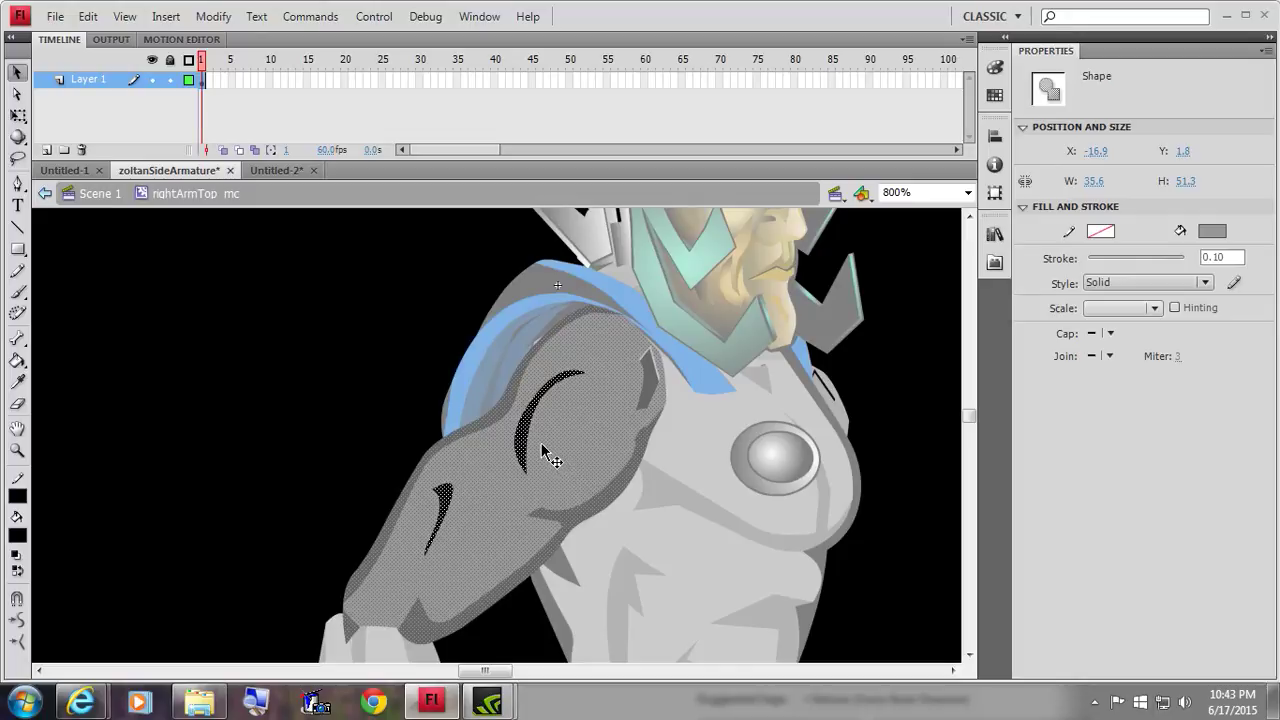
key(ctrl+z)
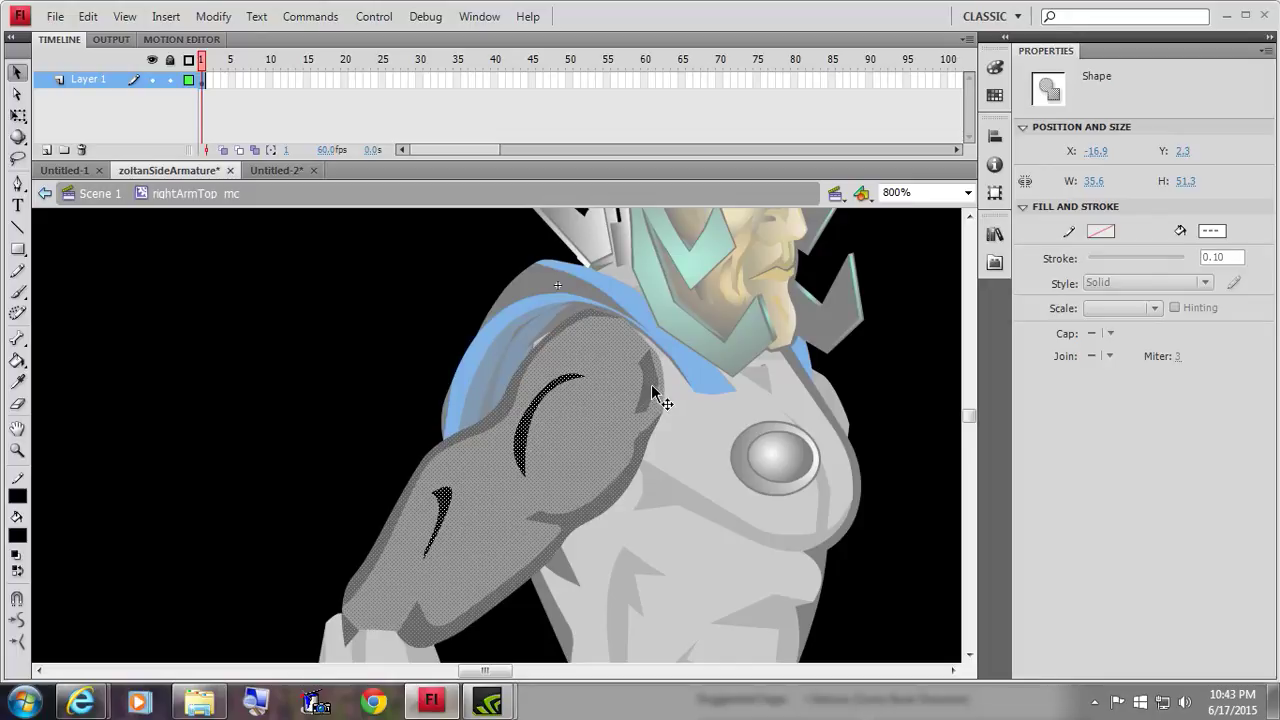
drag(620, 443, 560, 297)
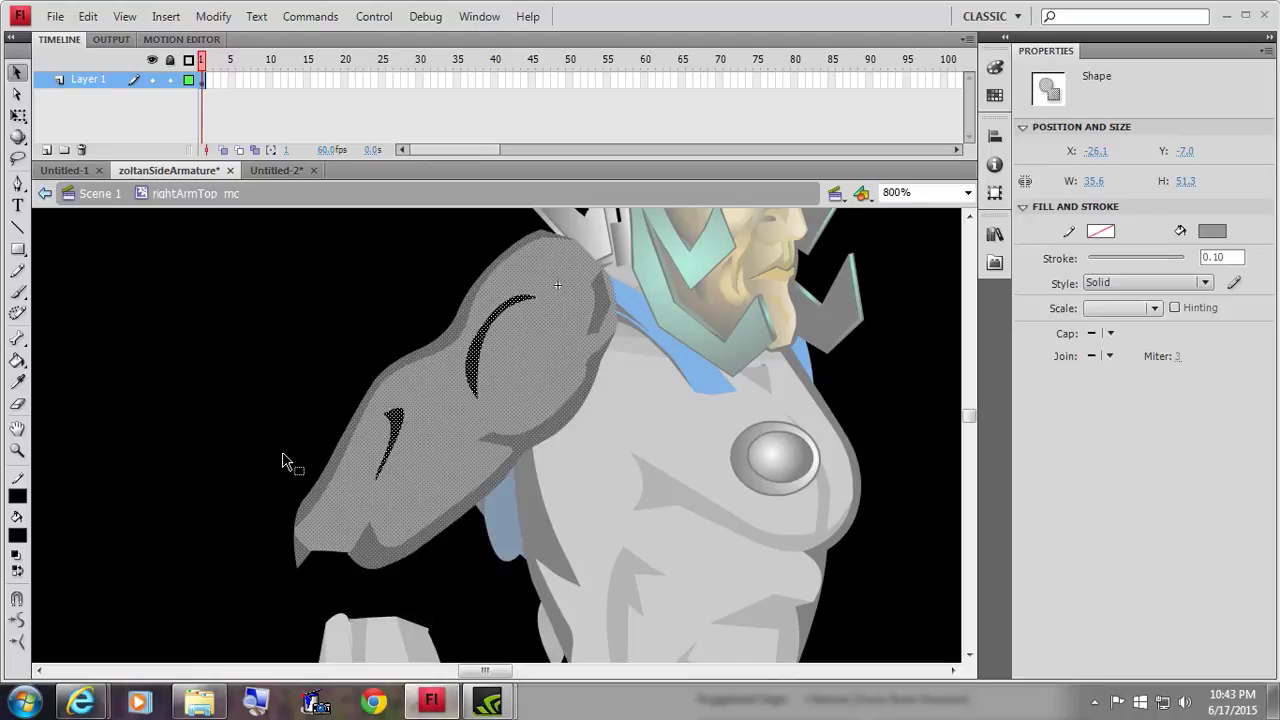
- Return to the main scene and move the right upper arm onto the shoulder at about X 262.7, Y 106.5
double_click(243, 427)
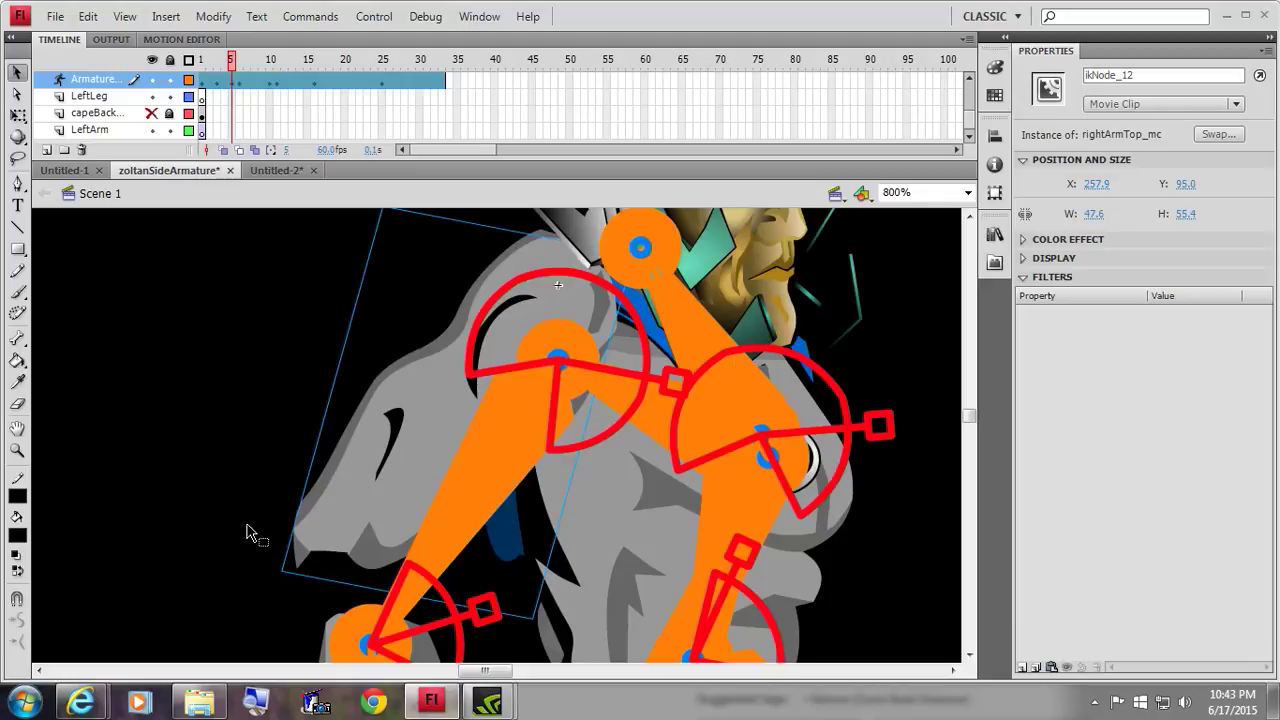
click(16, 116)
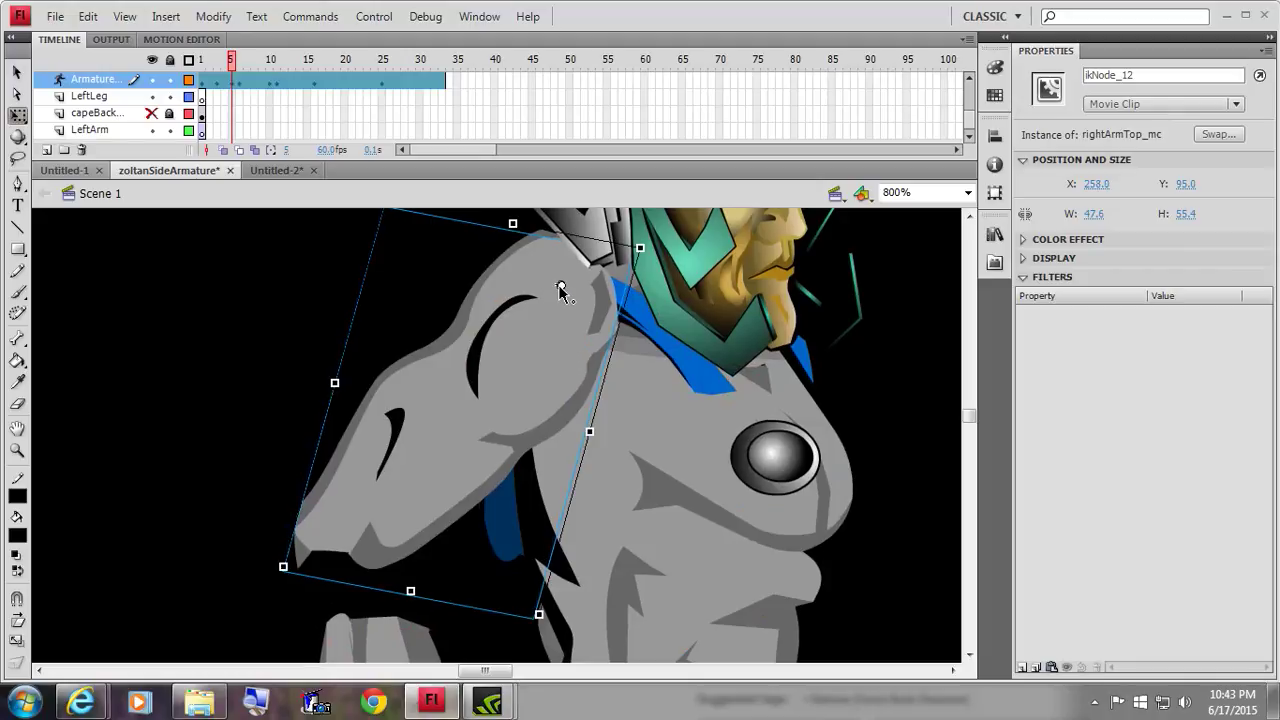
drag(514, 386, 544, 468)
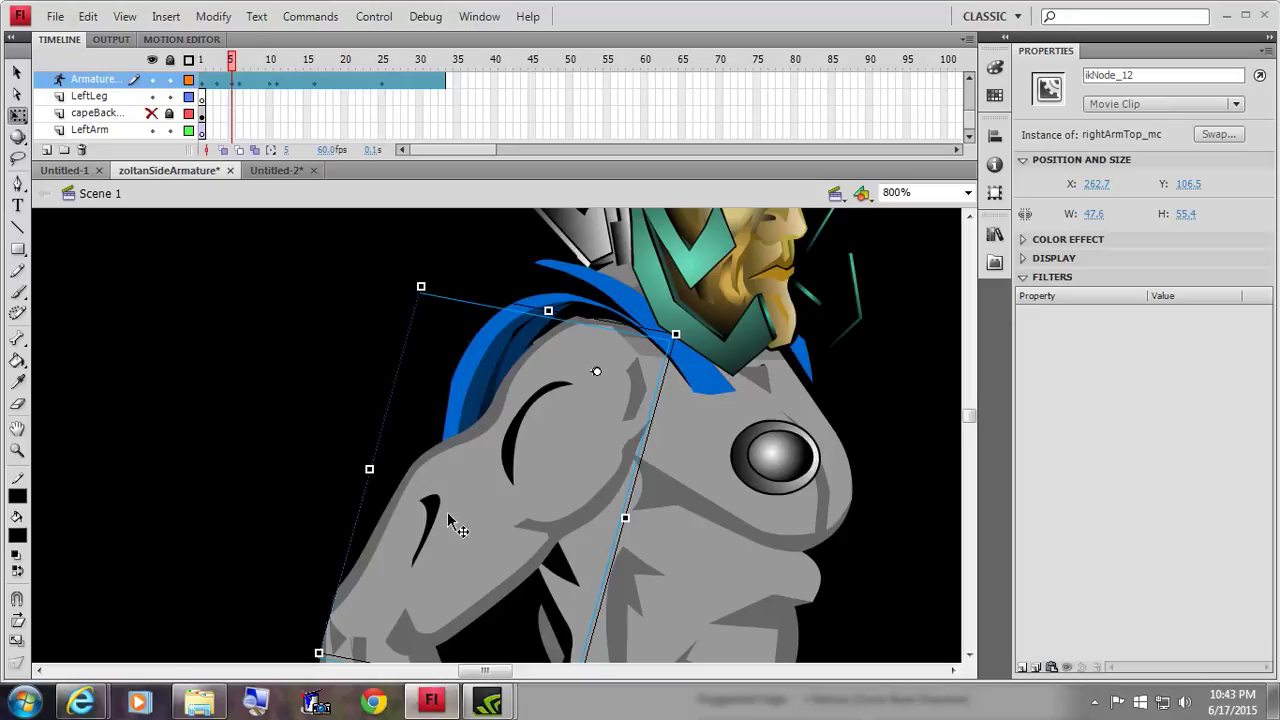
- Move the right lower leg alone slightly back and down from the knee
scroll(365, 465, down, 12)
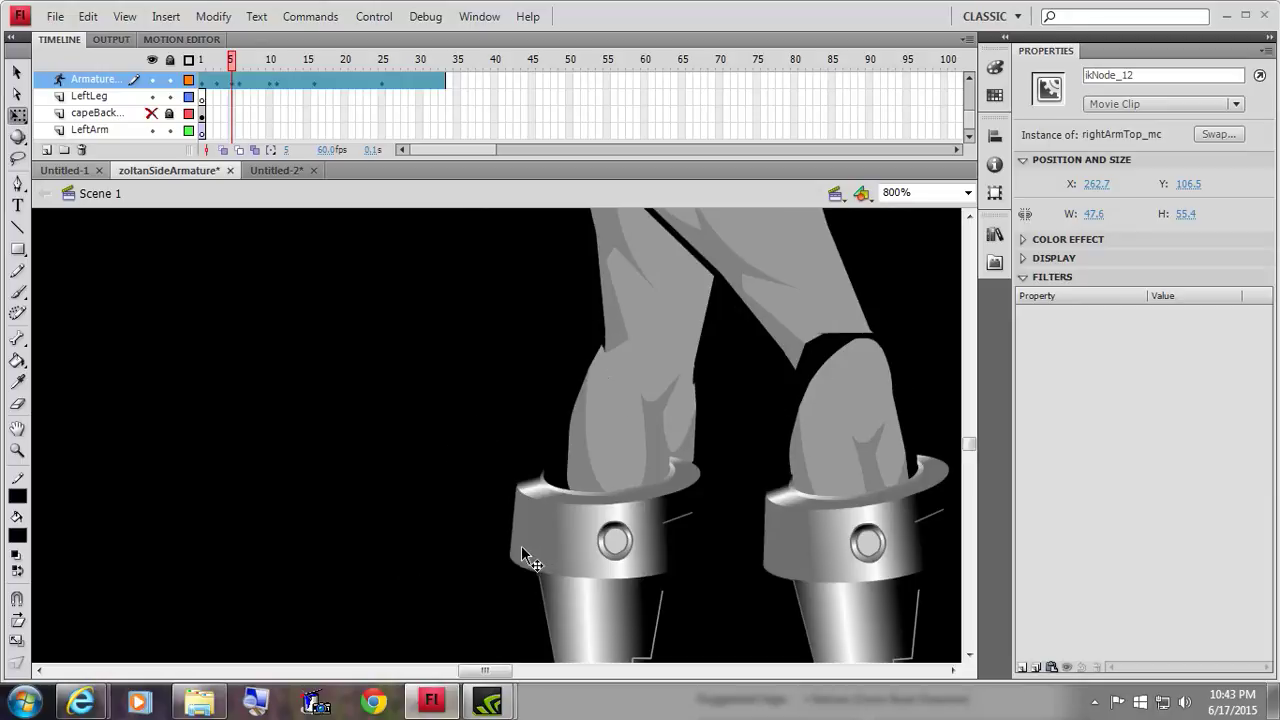
click(604, 446)
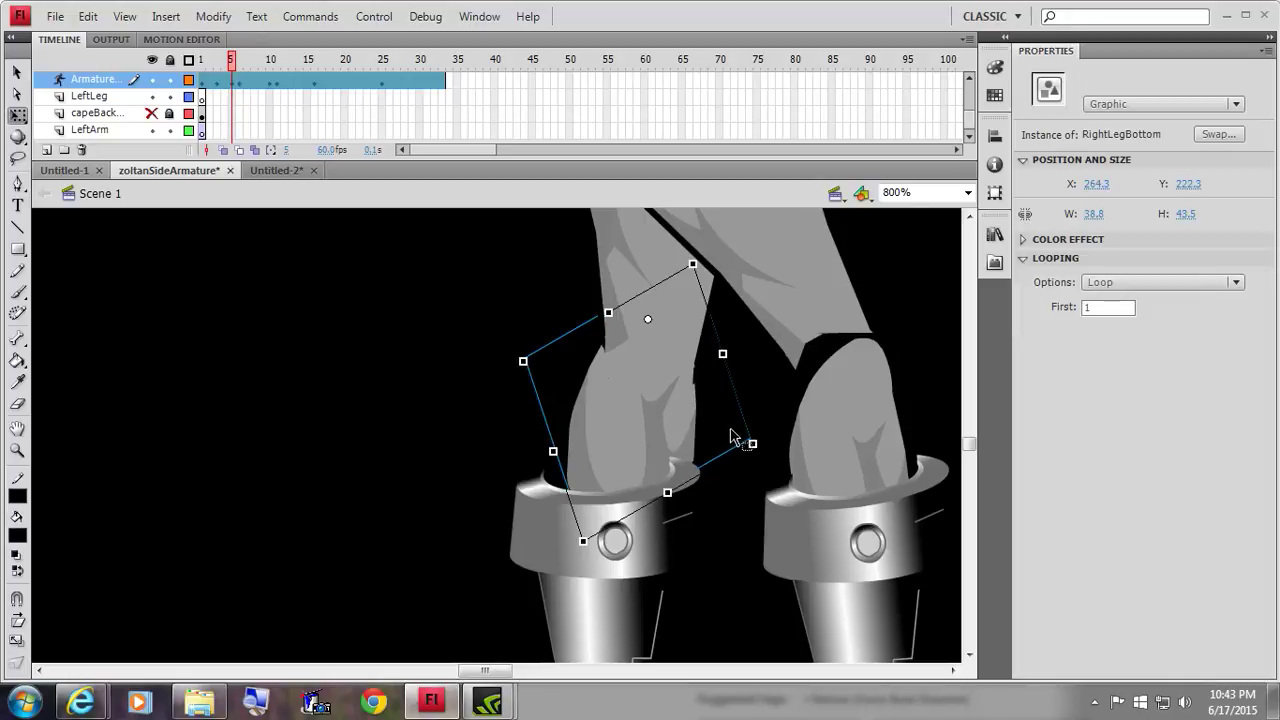
drag(677, 443, 639, 466)
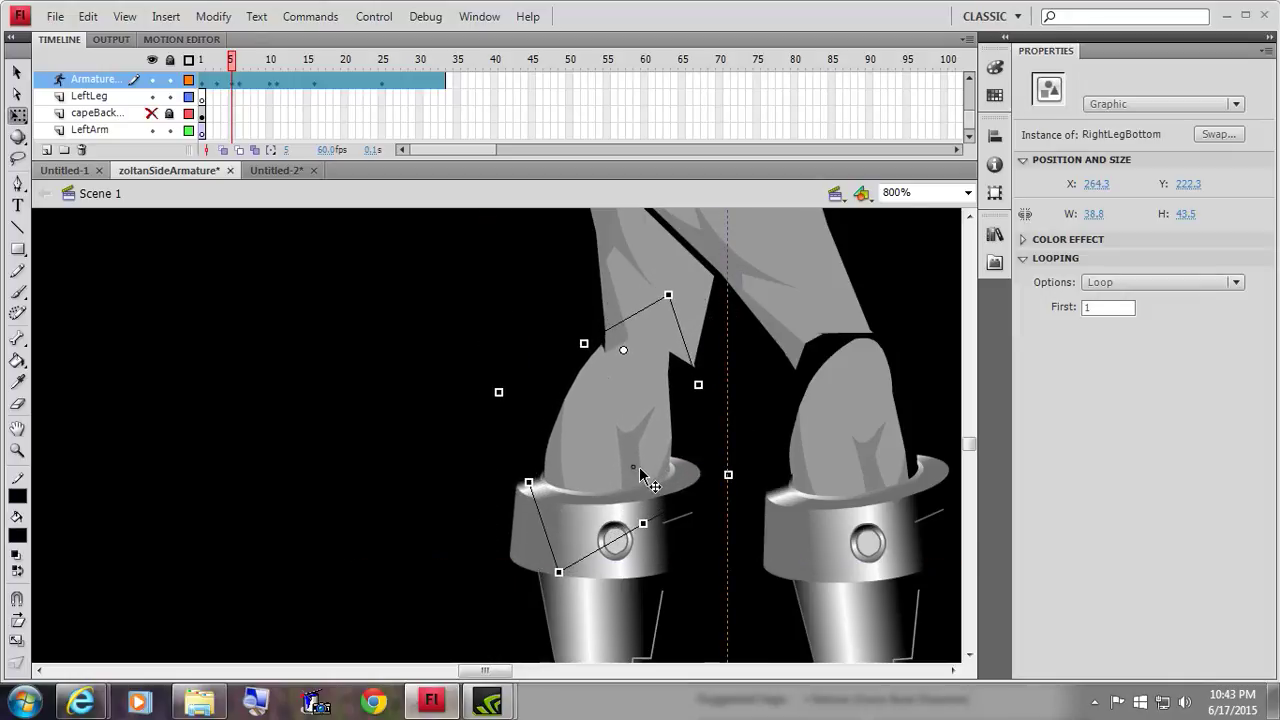
- Select the right lower leg, boot and foot and move them together under the thigh to about X 249.2, Y 217.8
drag(502, 428, 656, 636)
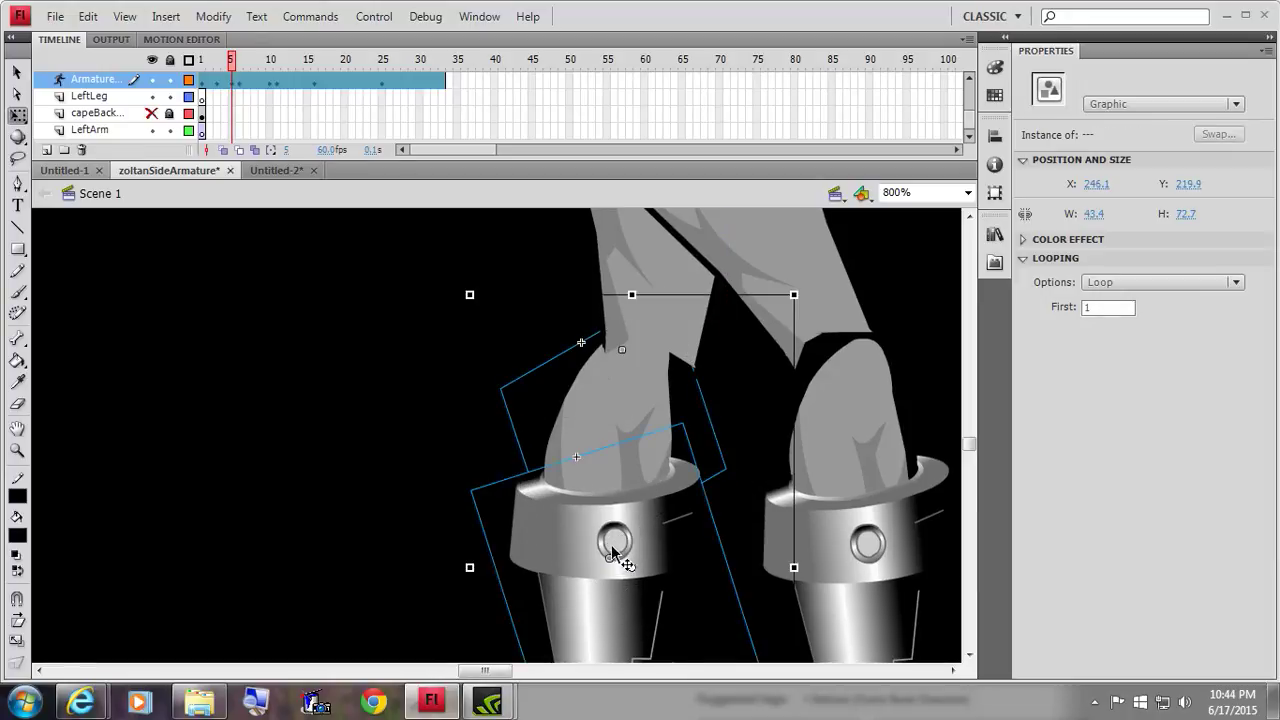
scroll(613, 550, down, 3)
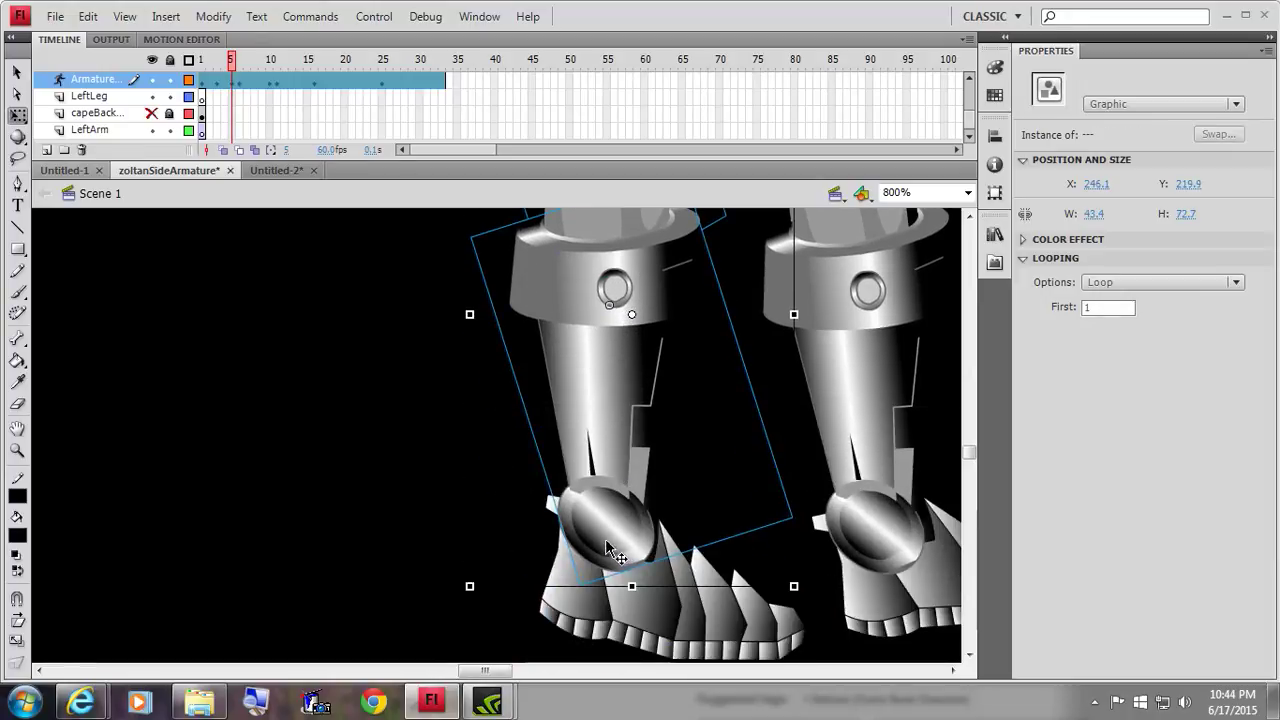
shift+click(657, 611)
scroll(645, 595, up, 3)
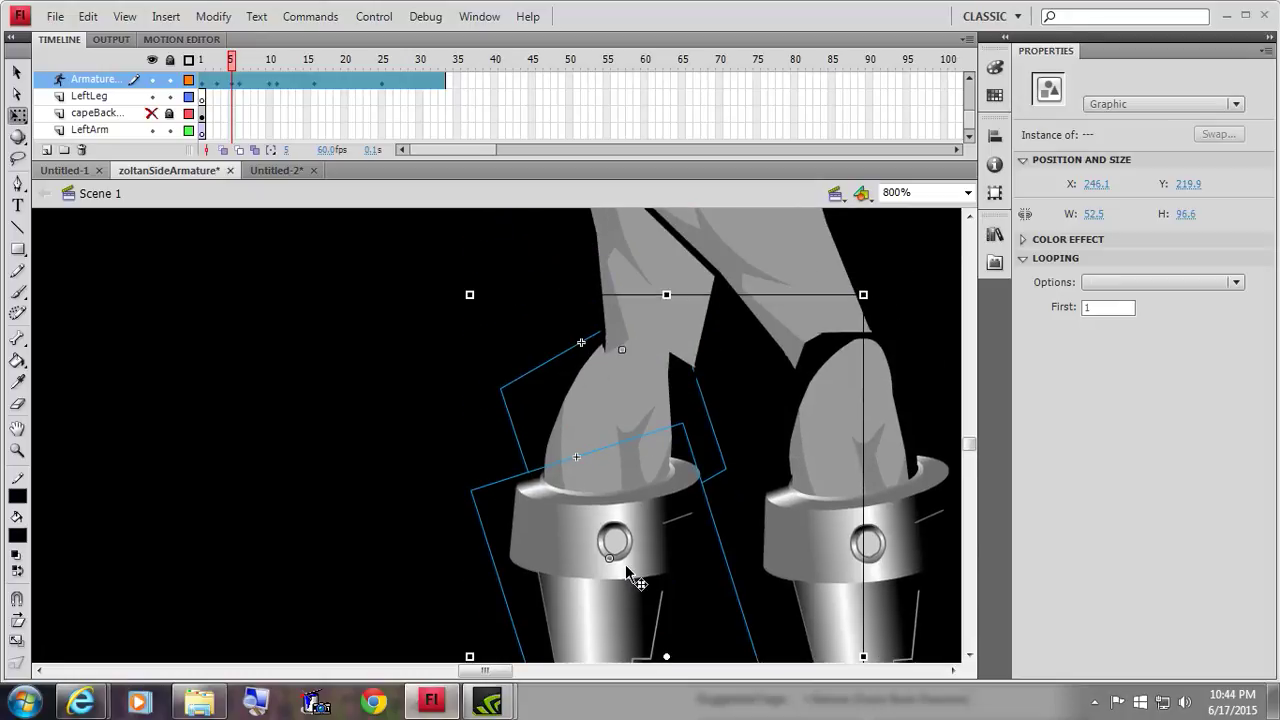
mouse_move(615, 446)
mouse_down()
mouse_move(636, 449)
mouse_move(638, 430)
mouse_move(640, 442)
mouse_up()
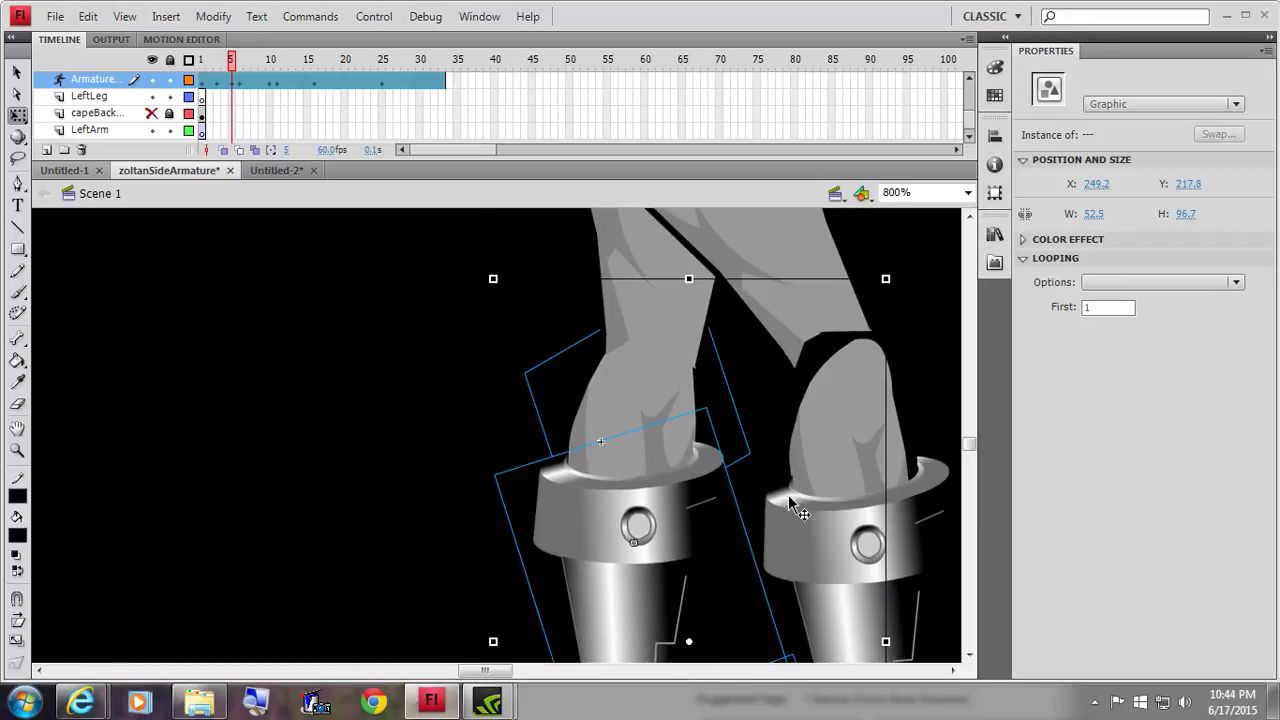
scroll(790, 498, down, 2)
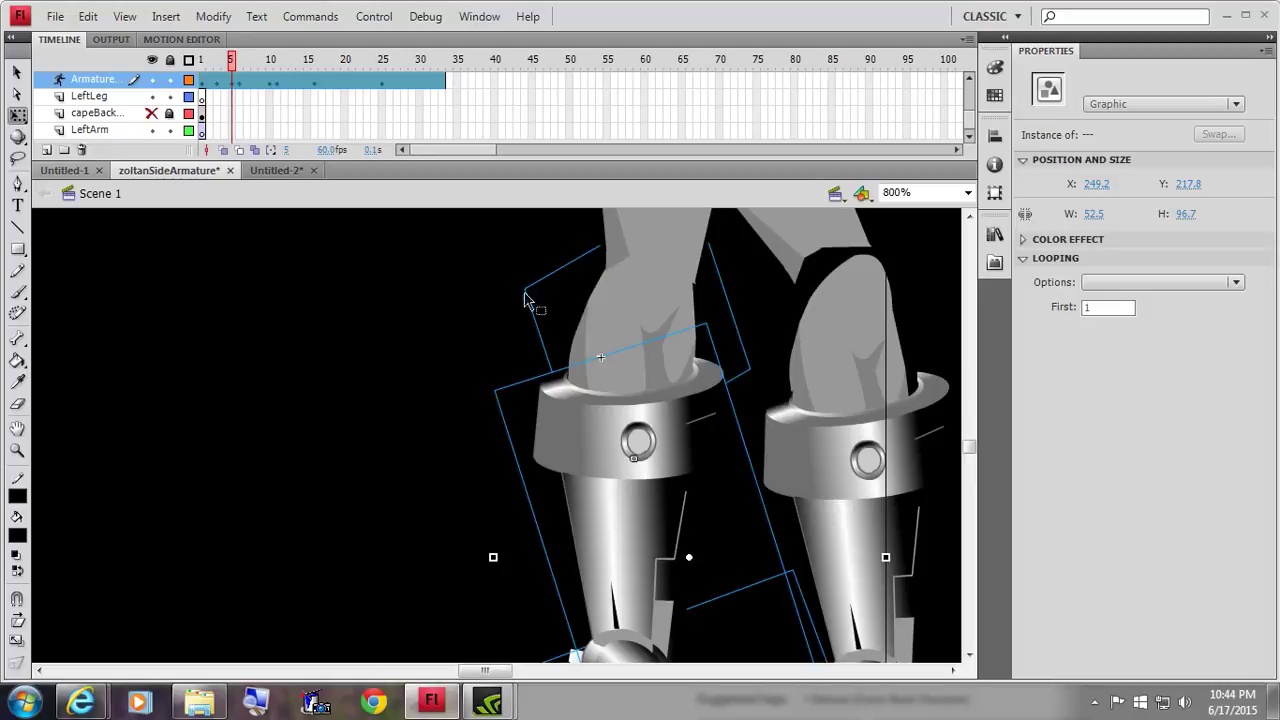
click(17, 449)
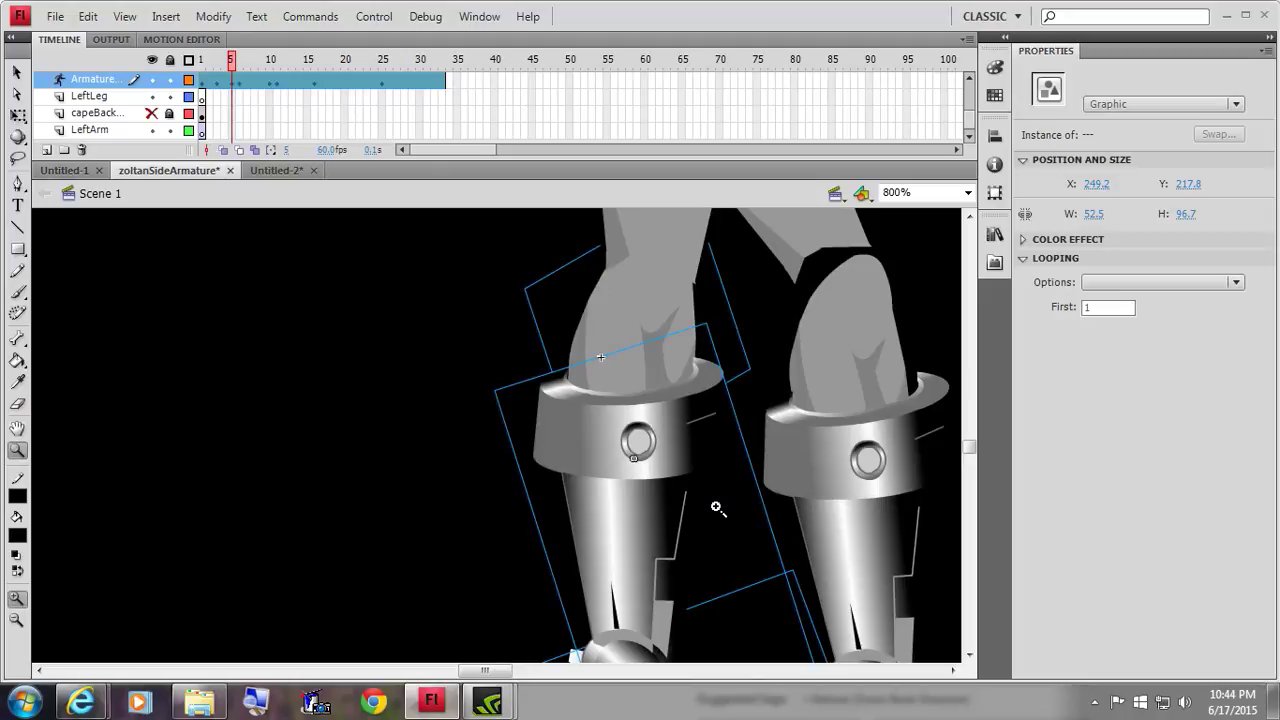
alt+click(708, 451)
alt+click(528, 401)
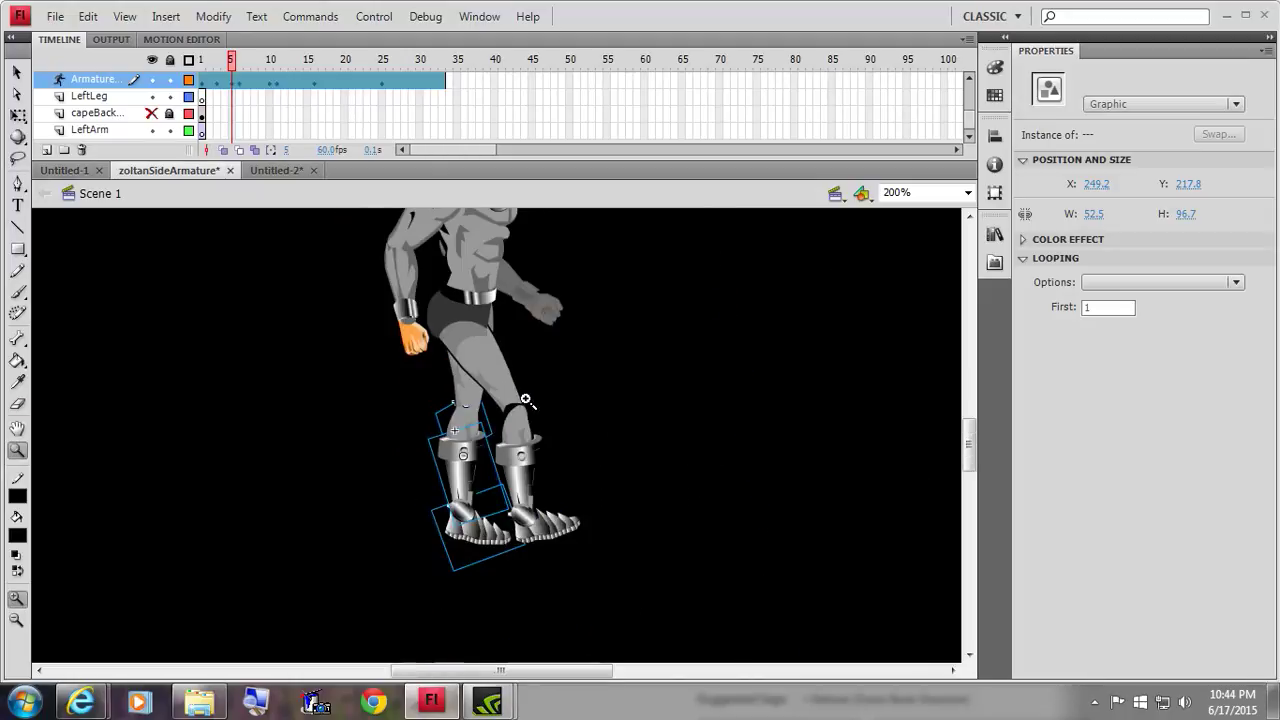
- Move the playhead from frame 5 to the armature pose at frame 16
scroll(423, 383, up, 3)
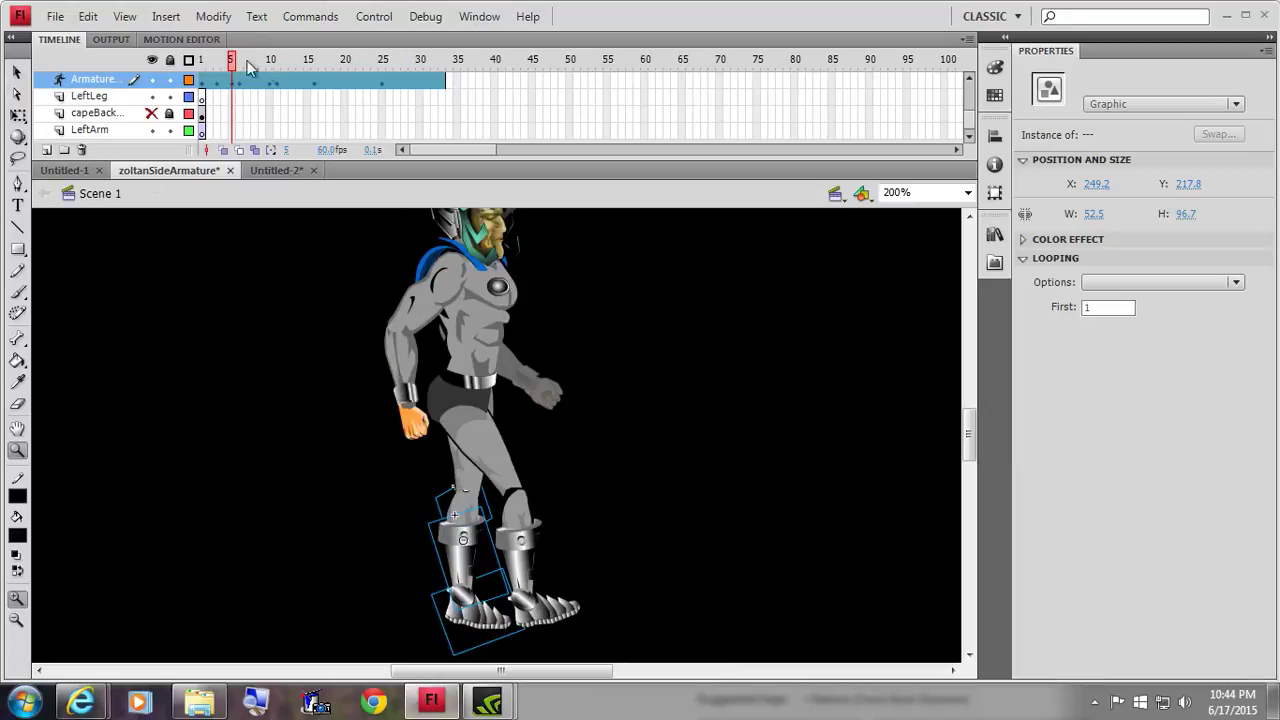
mouse_move(236, 64)
mouse_down()
mouse_move(201, 66)
mouse_move(258, 72)
mouse_move(212, 76)
mouse_move(263, 86)
mouse_move(202, 83)
mouse_move(214, 62)
mouse_move(234, 62)
mouse_up()
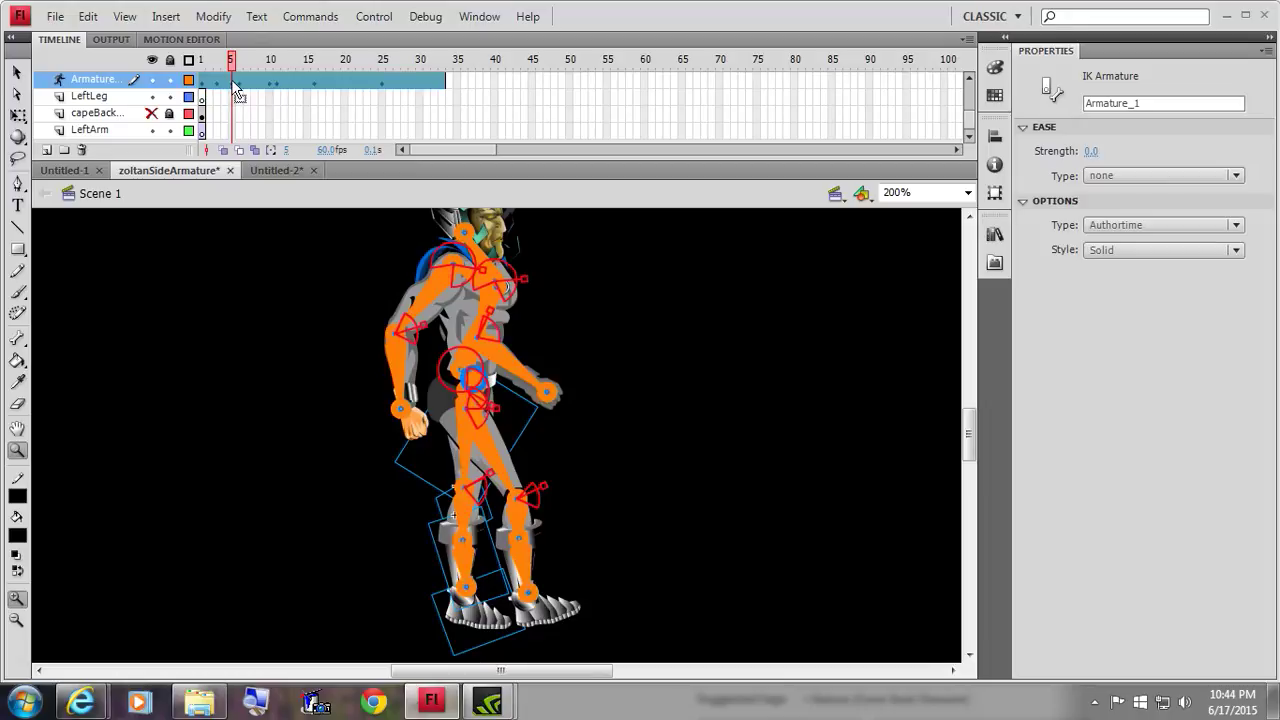
drag(245, 61, 314, 128)
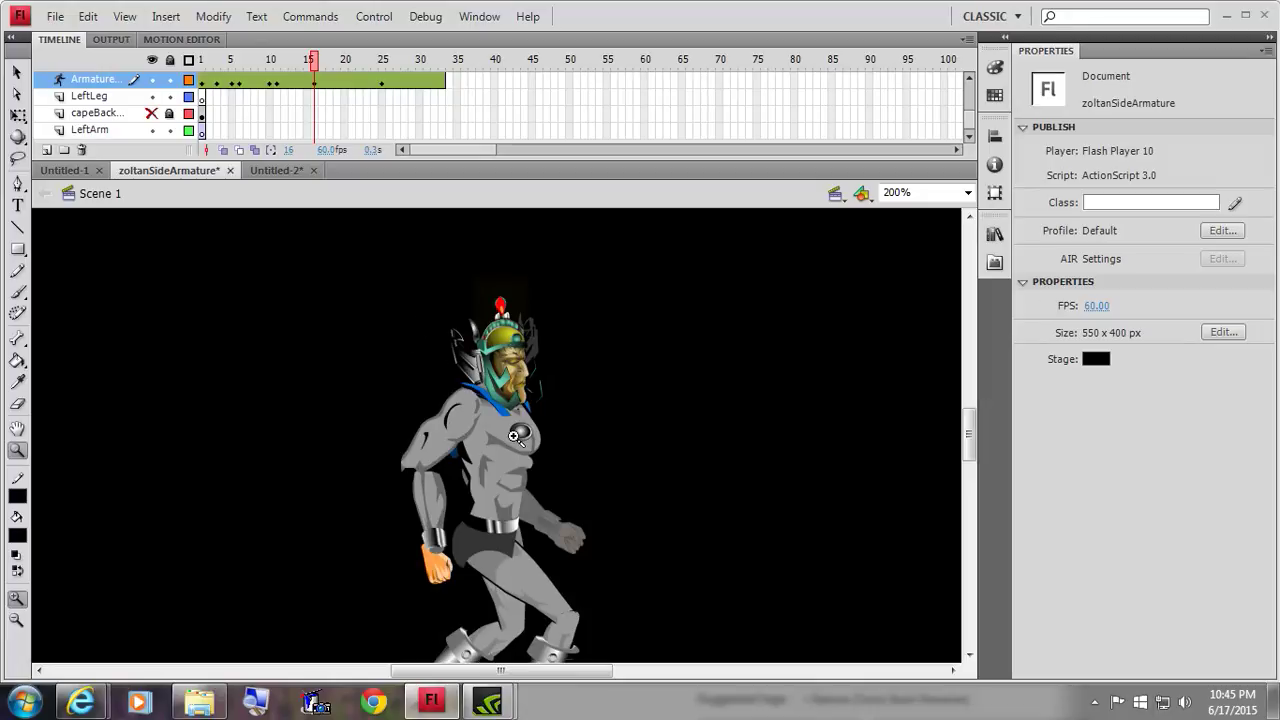
scroll(517, 430, down, 4)
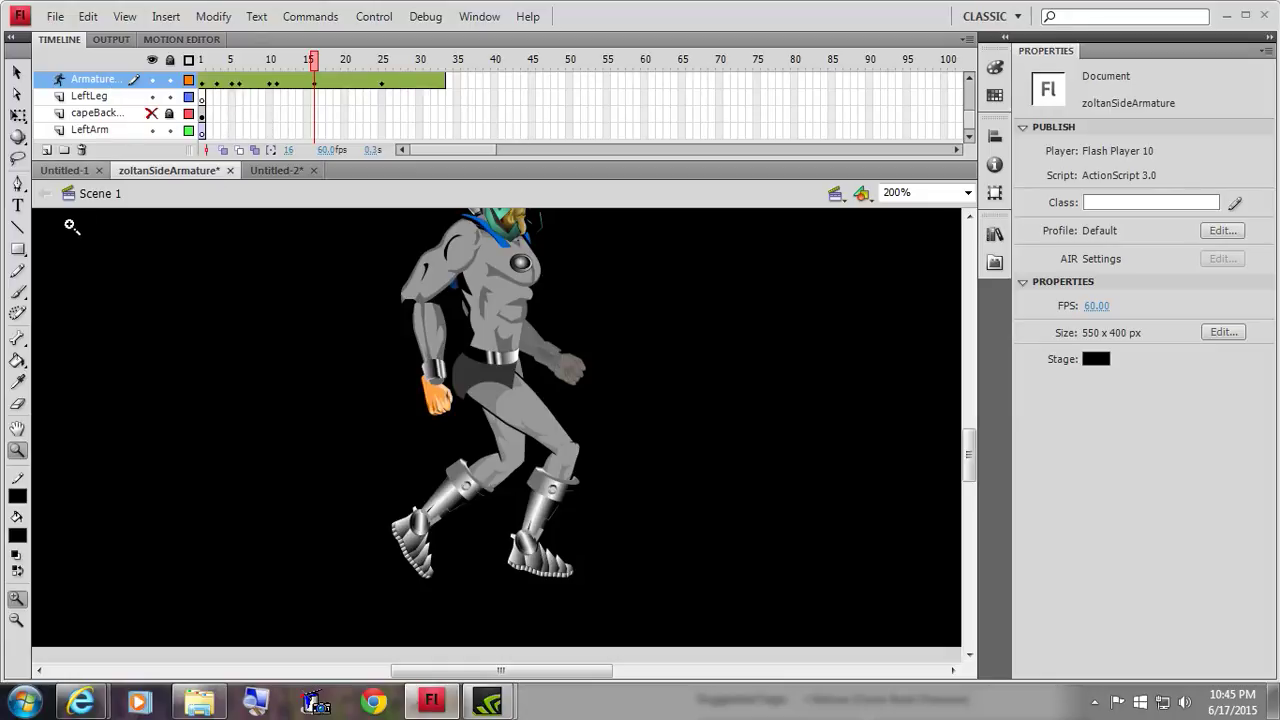
- Hide every layer except the armature layer so that only the armature character remains shown
drag(501, 162, 240, 267)
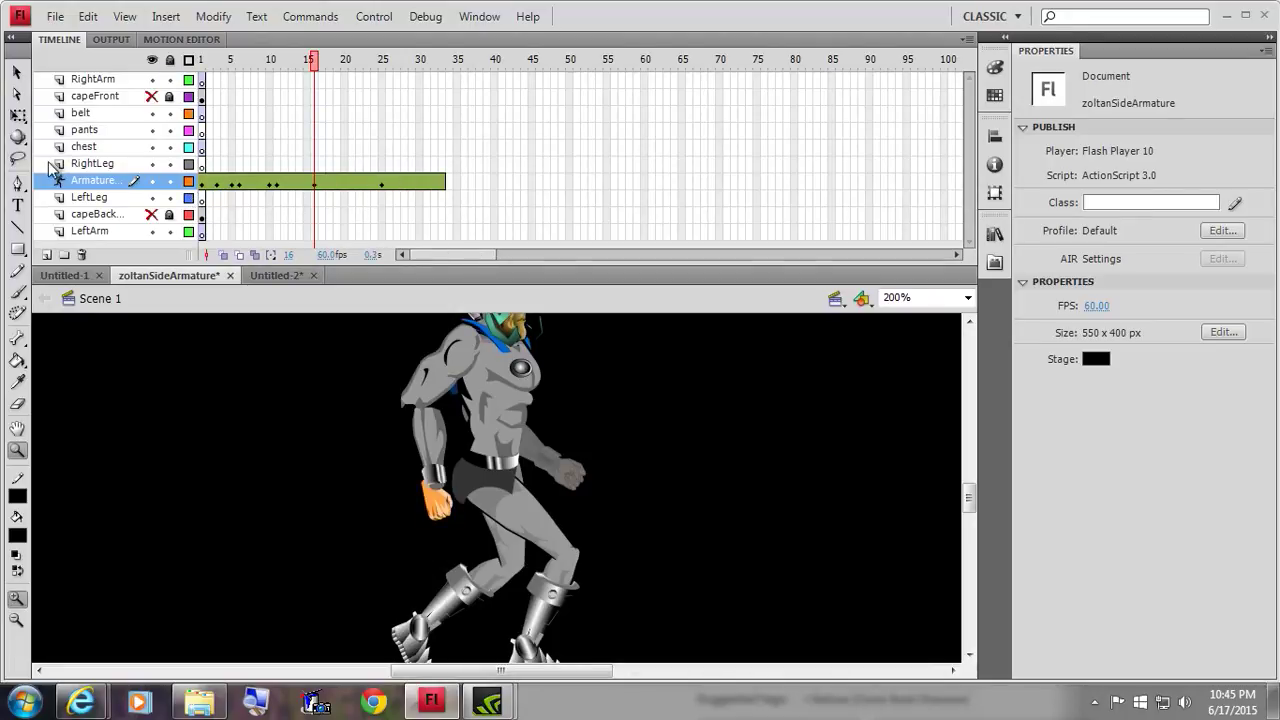
click(152, 113)
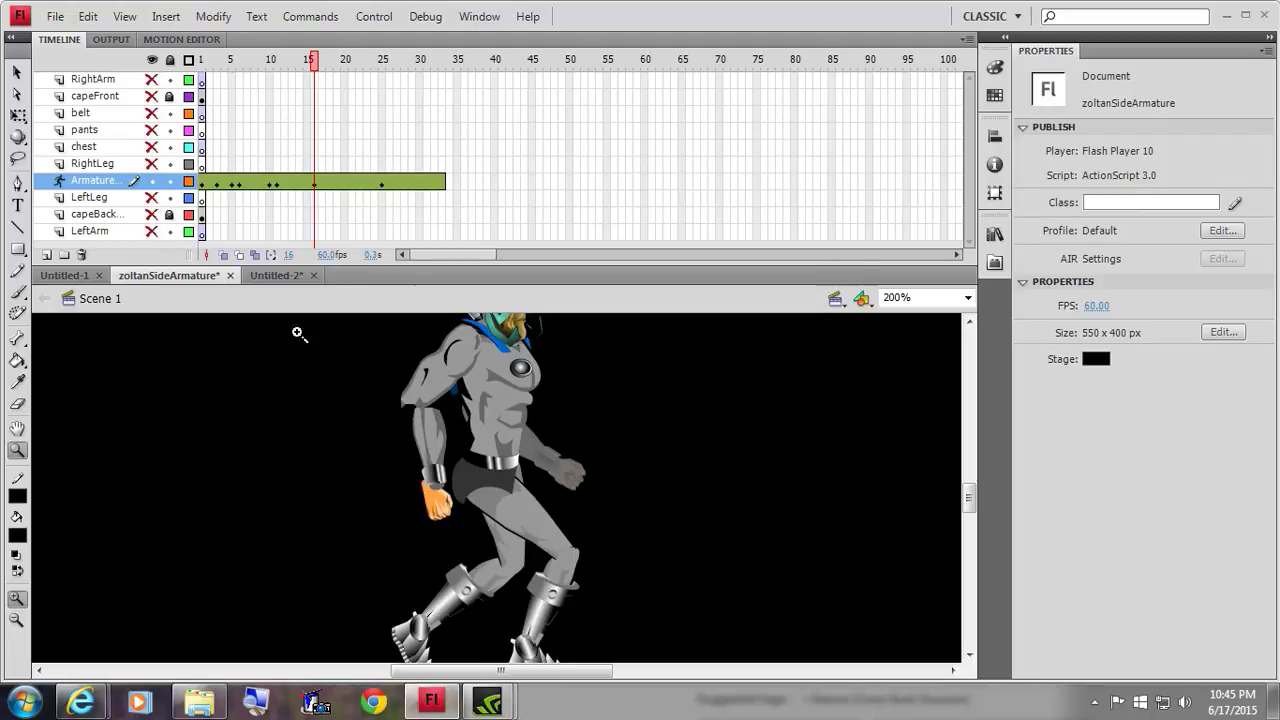
scroll(436, 553, up, 2)
scroll(432, 546, down, 2)
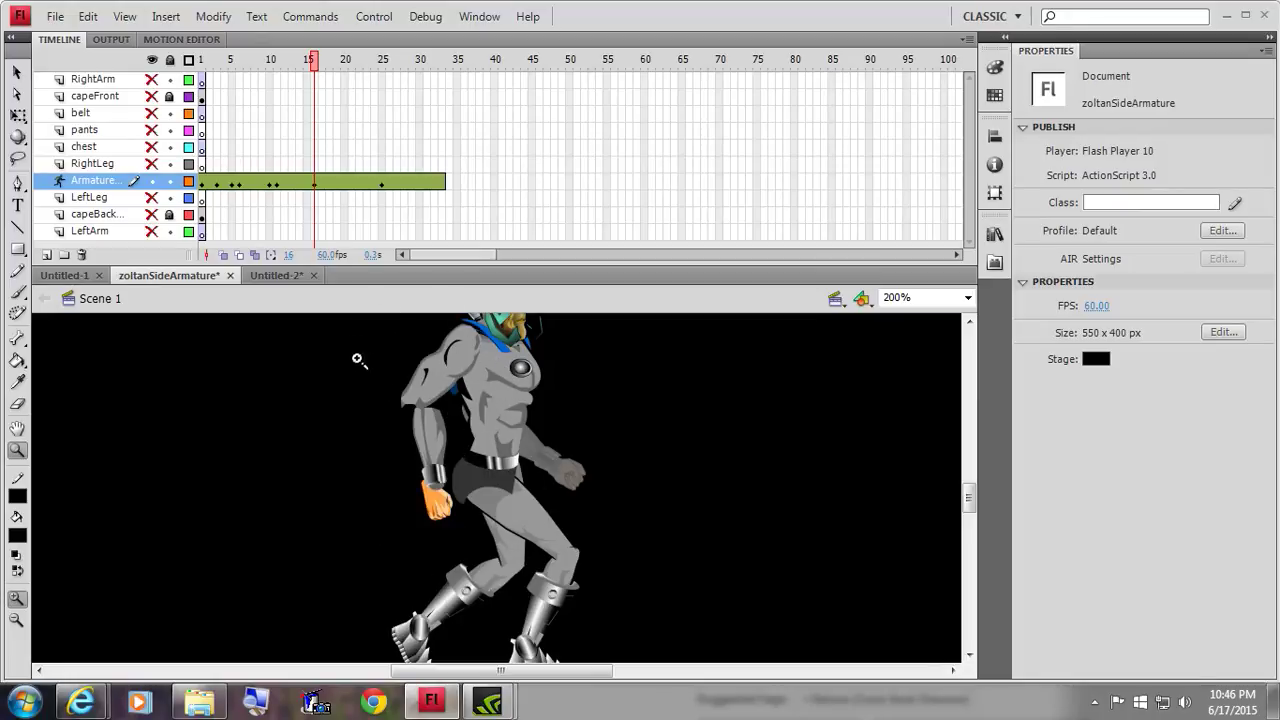
- Select the whole armature character, convert it to a Movie Clip symbol and move it to about X 403.4, Y 225.3
click(17, 72)
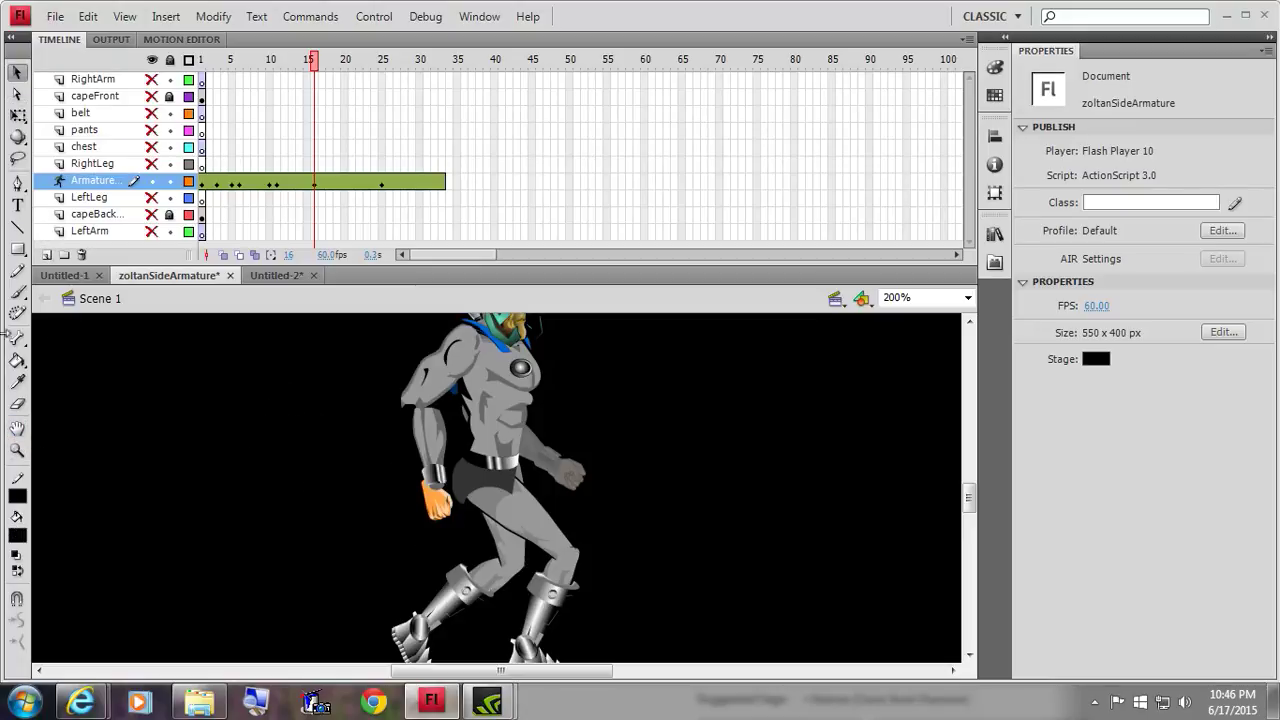
drag(690, 261, 670, 165)
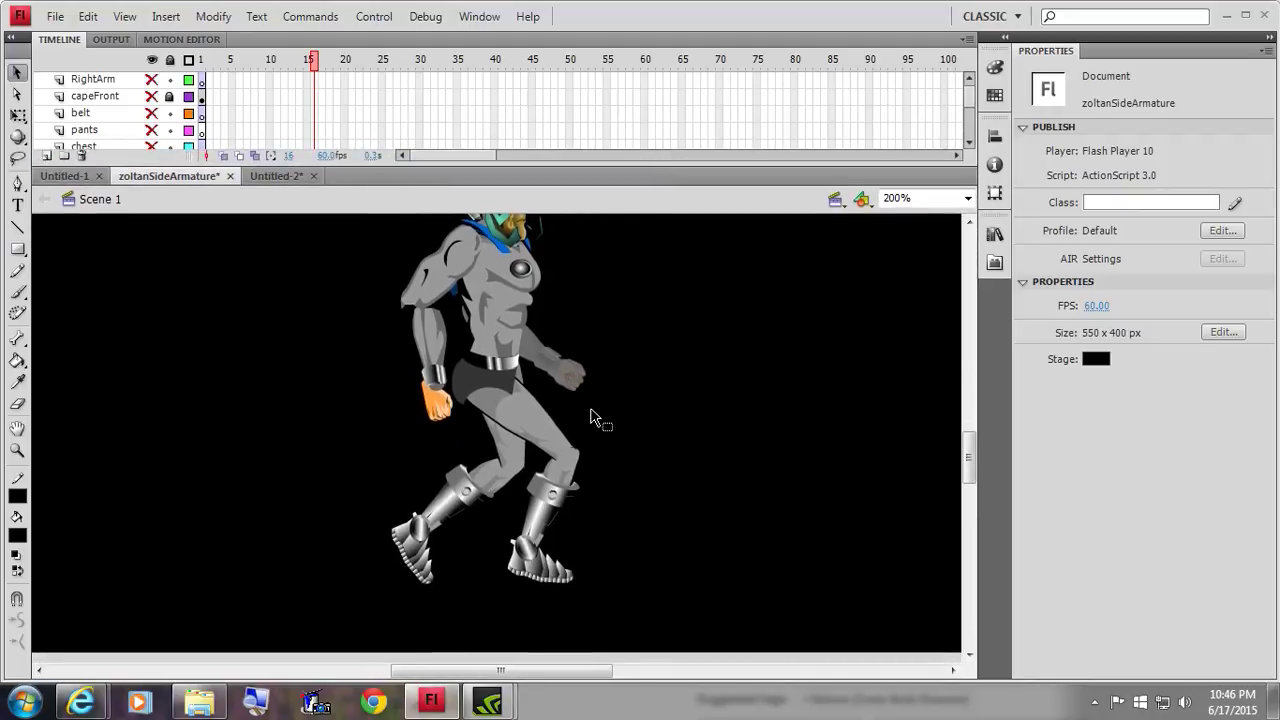
drag(296, 252, 694, 624)
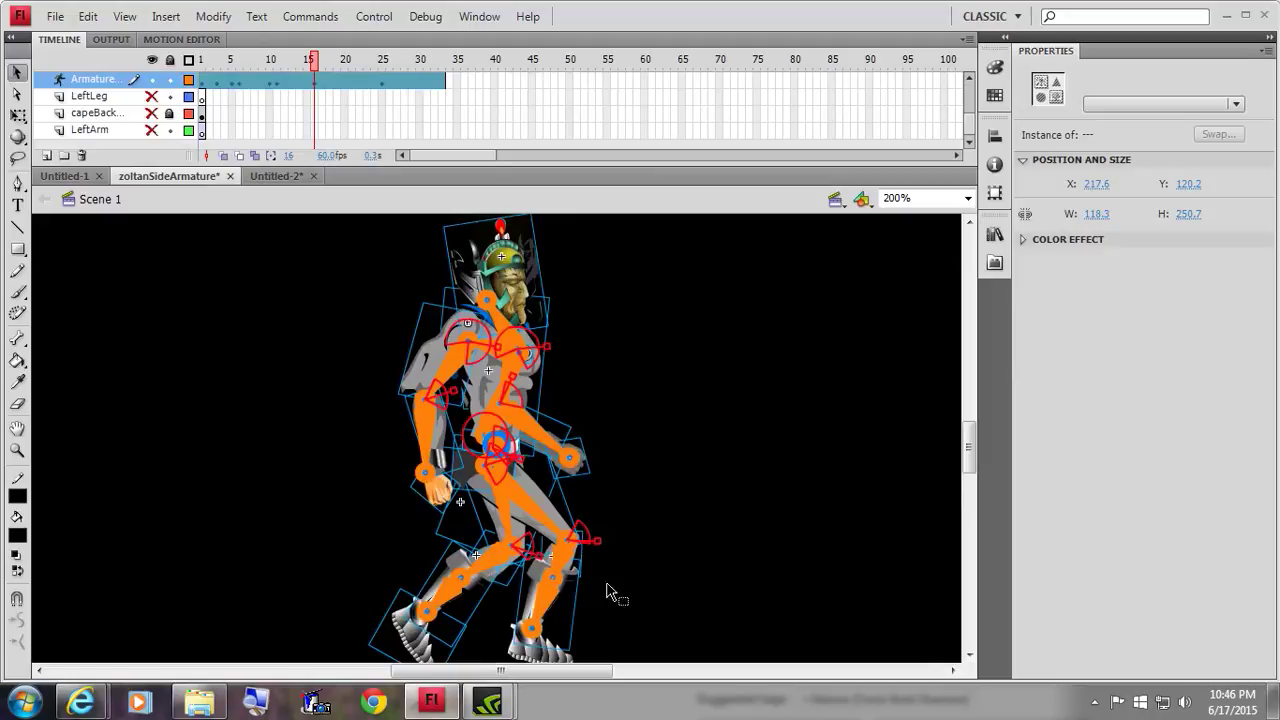
click(214, 17)
click(229, 69)
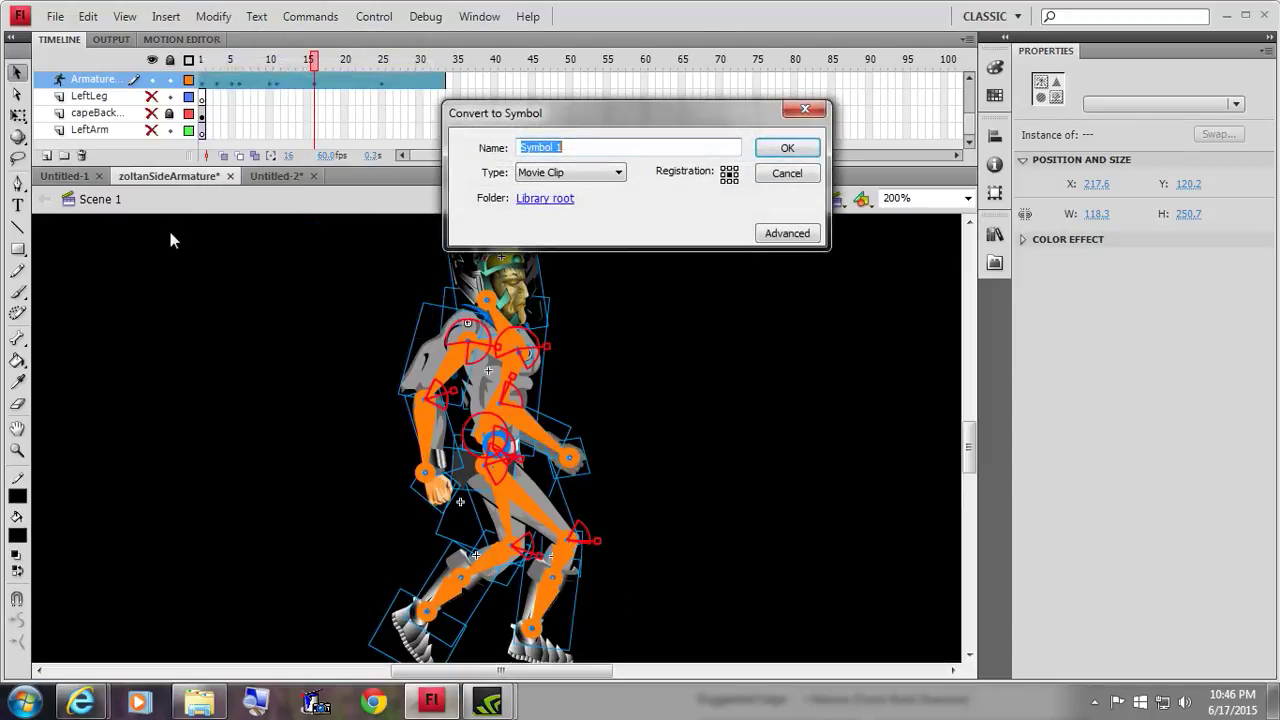
click(789, 148)
drag(452, 328, 699, 400)
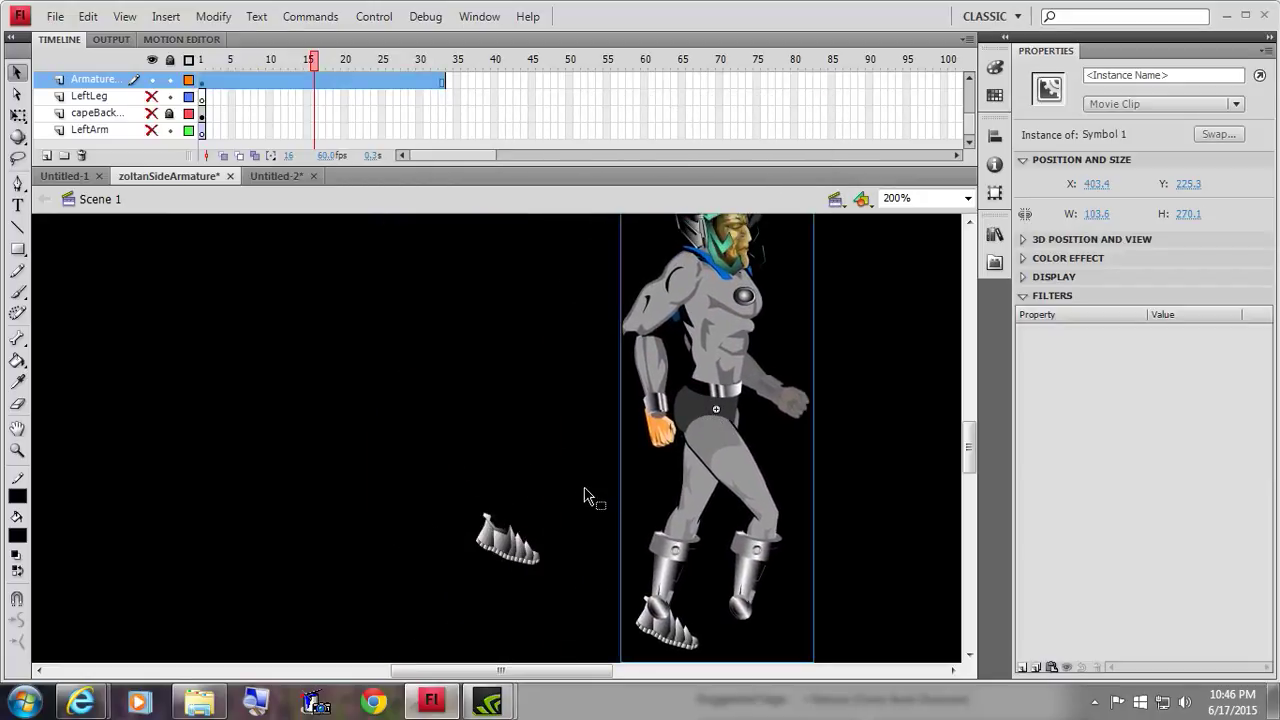
- Open the new character symbol and examine its separate leg and boot parts
double_click(720, 405)
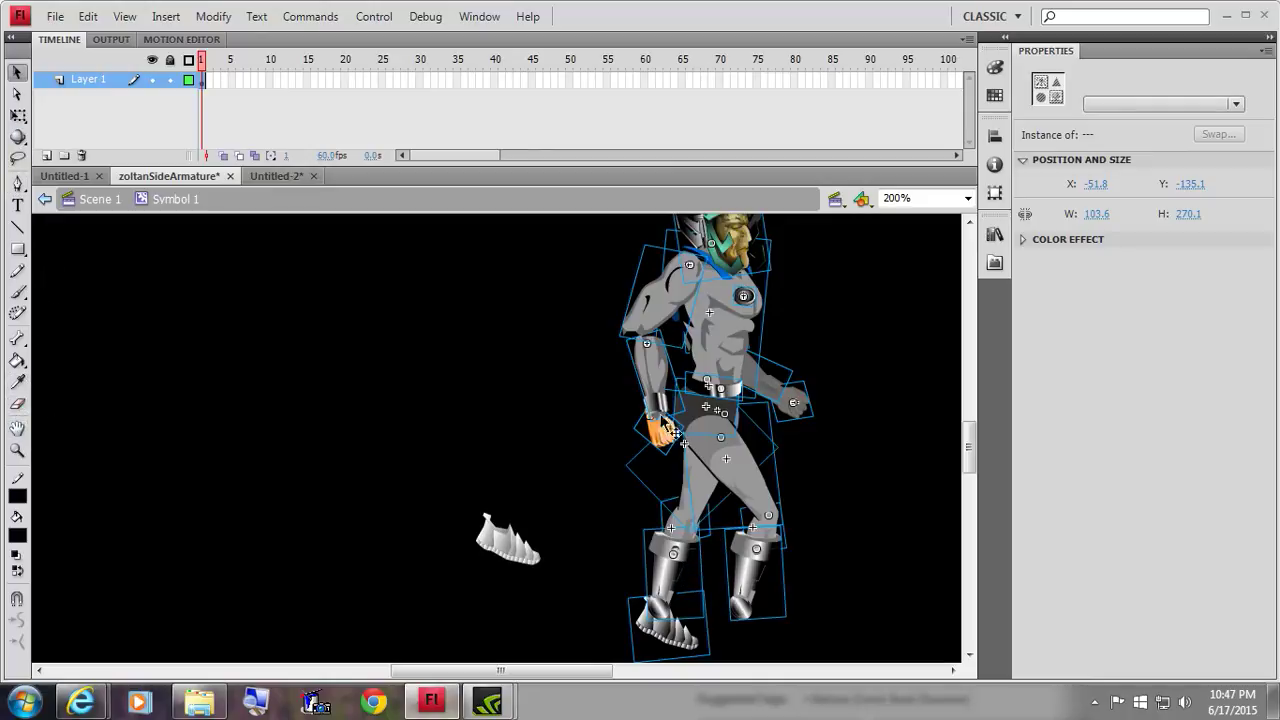
click(18, 74)
click(597, 547)
click(678, 582)
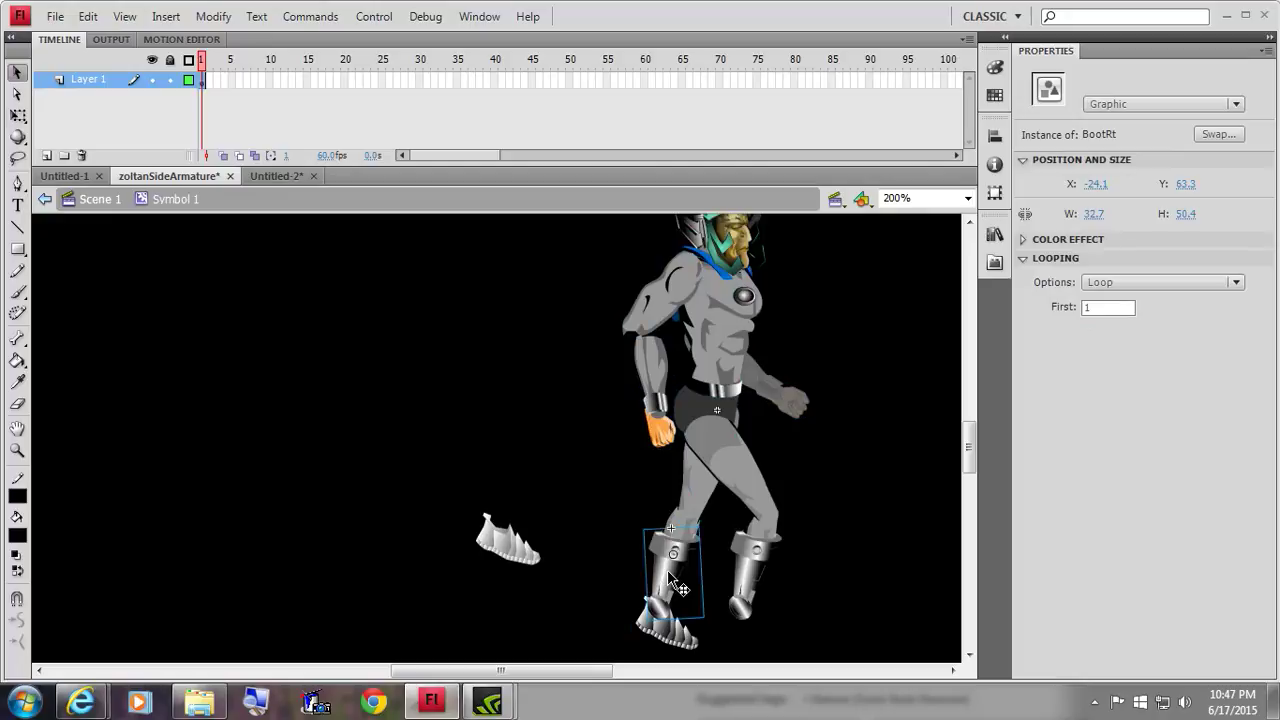
click(724, 514)
click(769, 501)
click(770, 590)
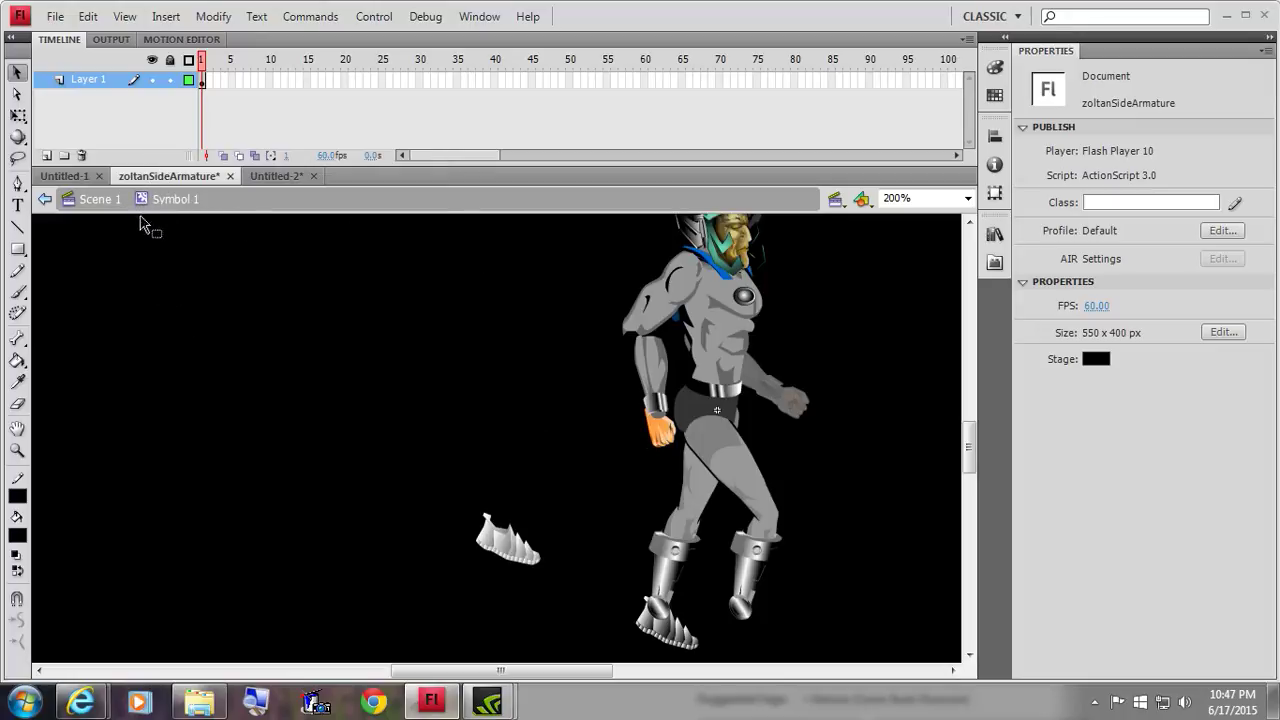
- Return to the main scene and move the character symbol to about X 274.4, Y 181.2
click(99, 201)
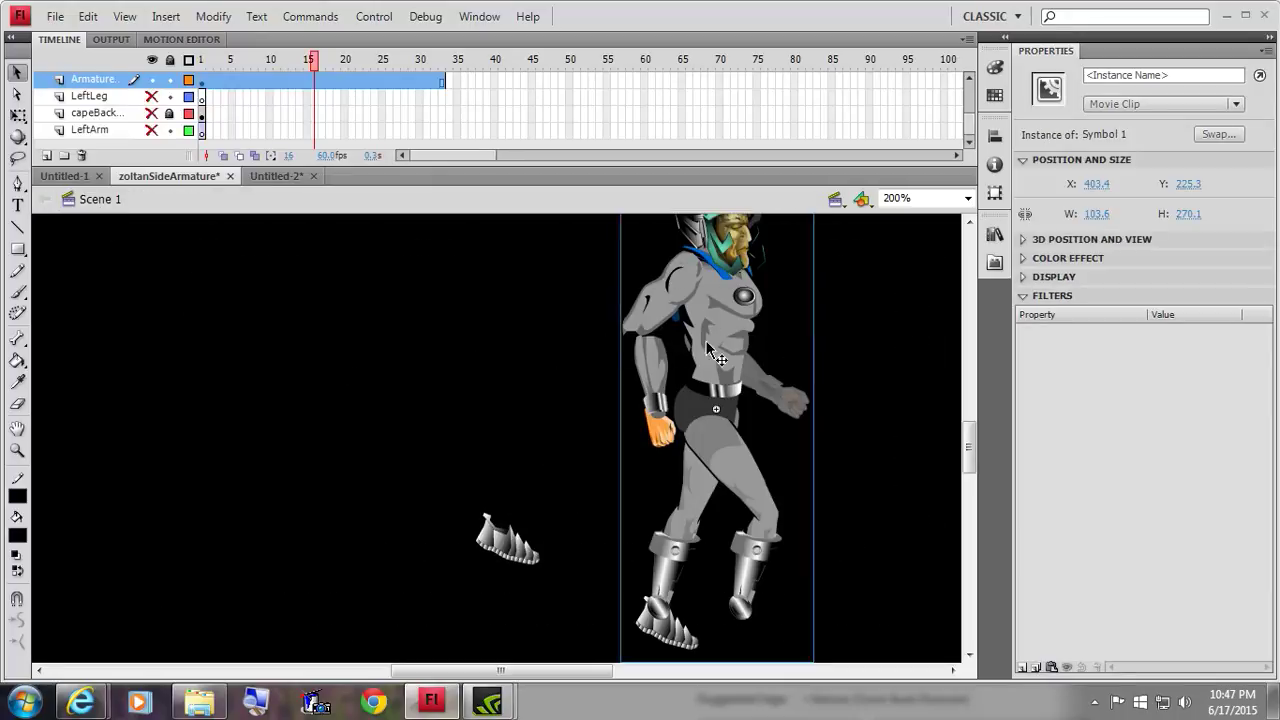
drag(690, 343, 368, 339)
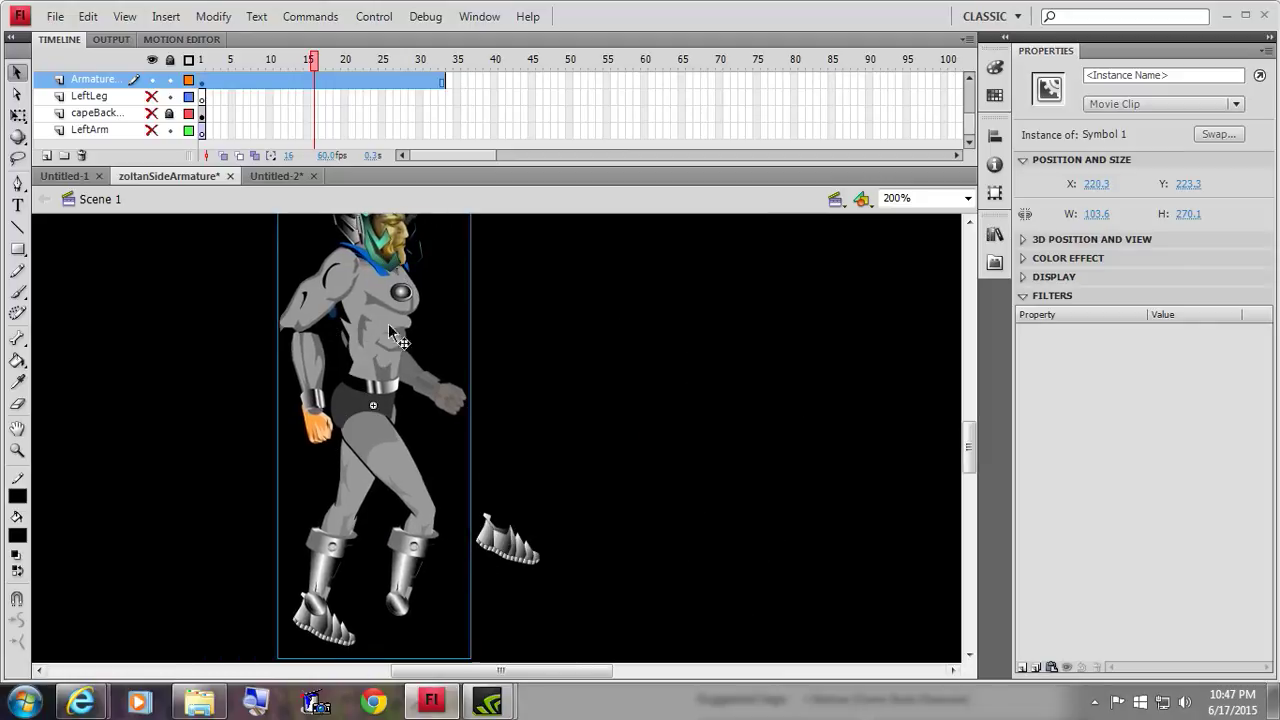
drag(393, 416, 493, 335)
scroll(609, 447, up, 3)
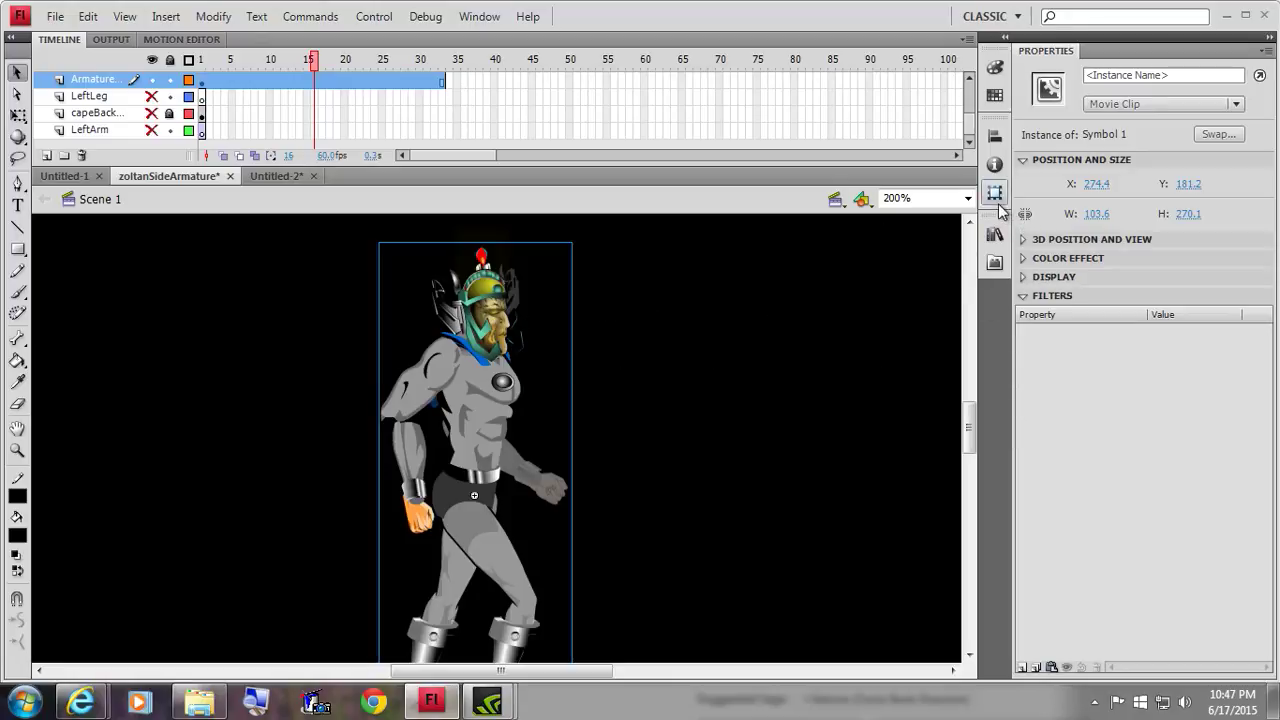
- Check the new character symbol in the document library and view the library's available commands
click(994, 235)
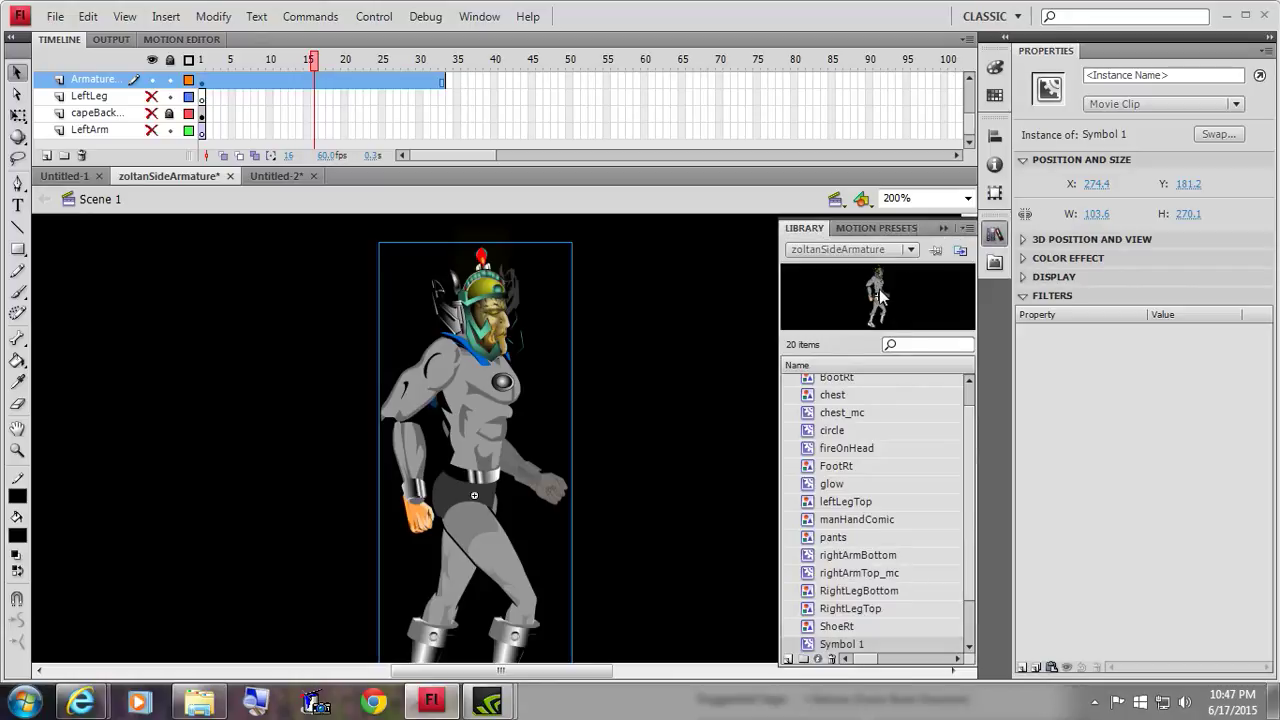
click(968, 228)
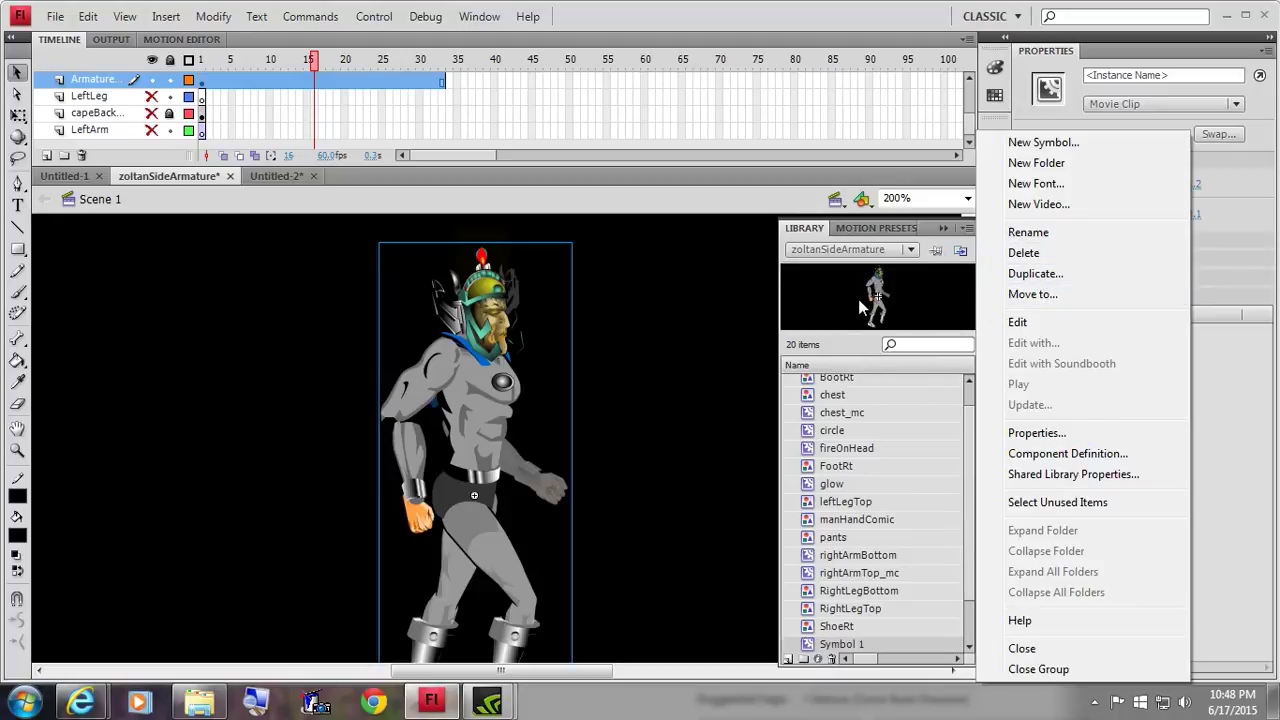
click(617, 463)
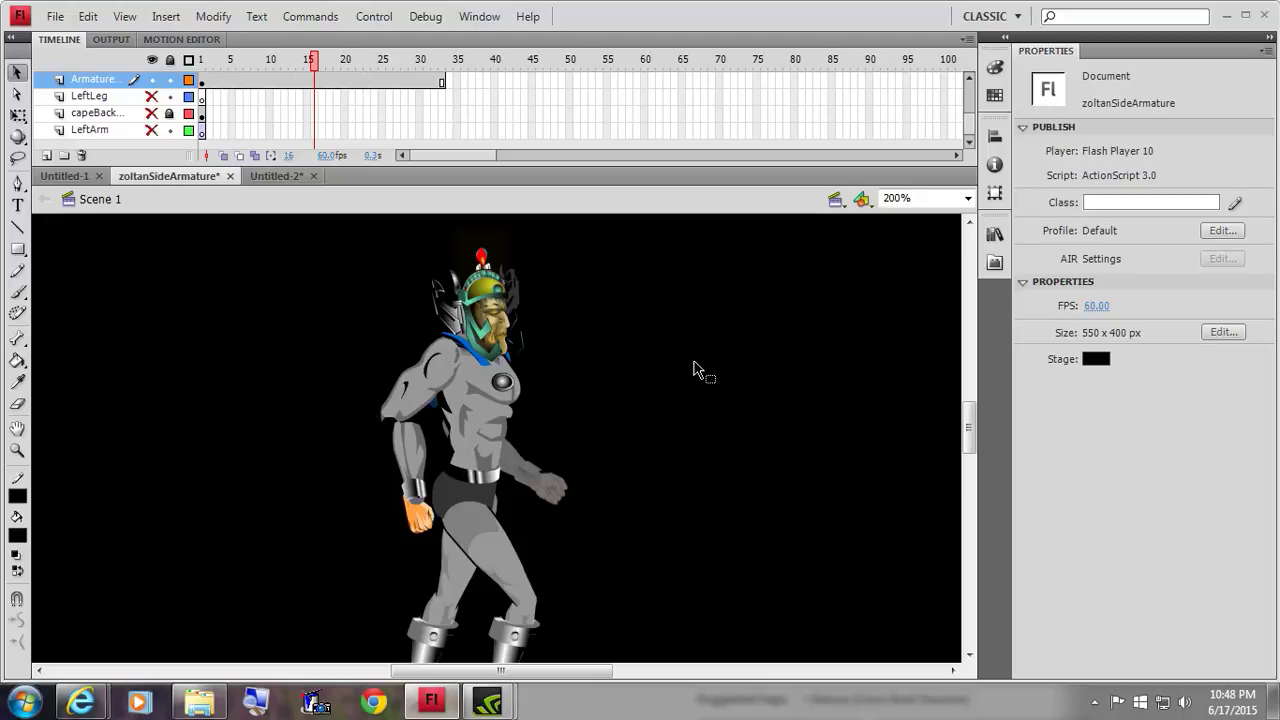
- Open the Flash document "zoltan walk cycle finish3" from the zoltanGame folder
click(55, 16)
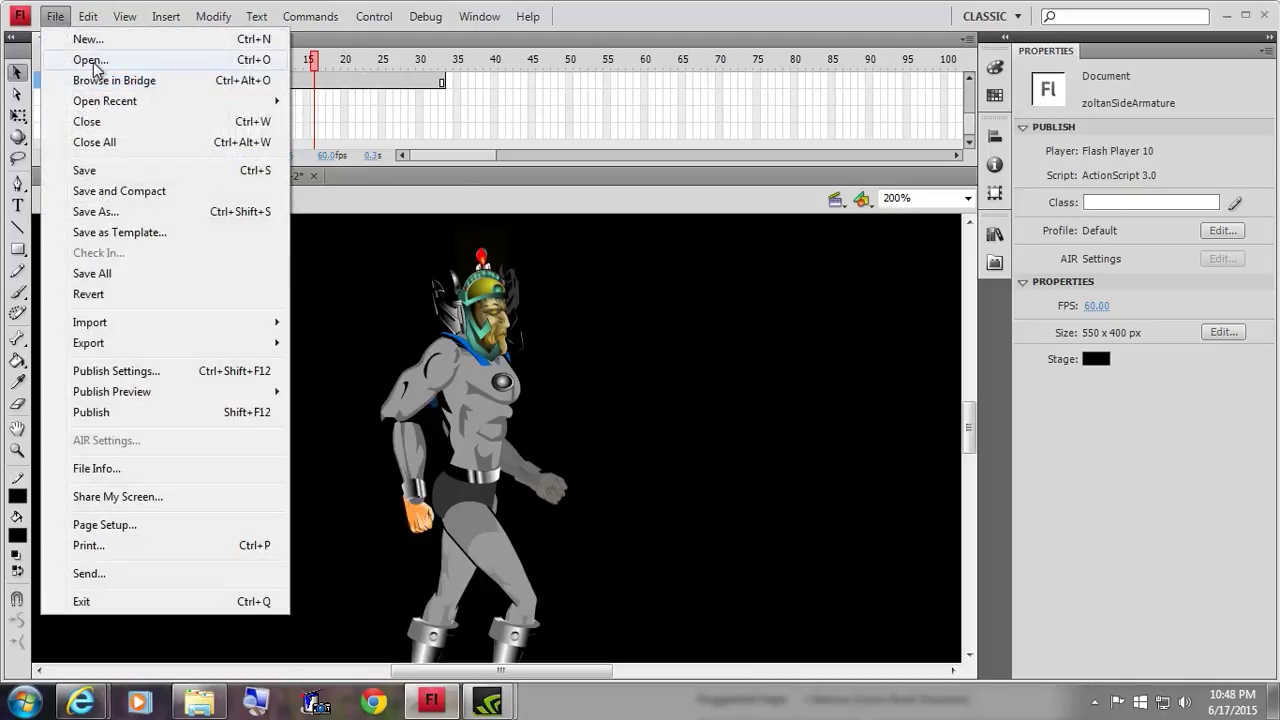
click(88, 59)
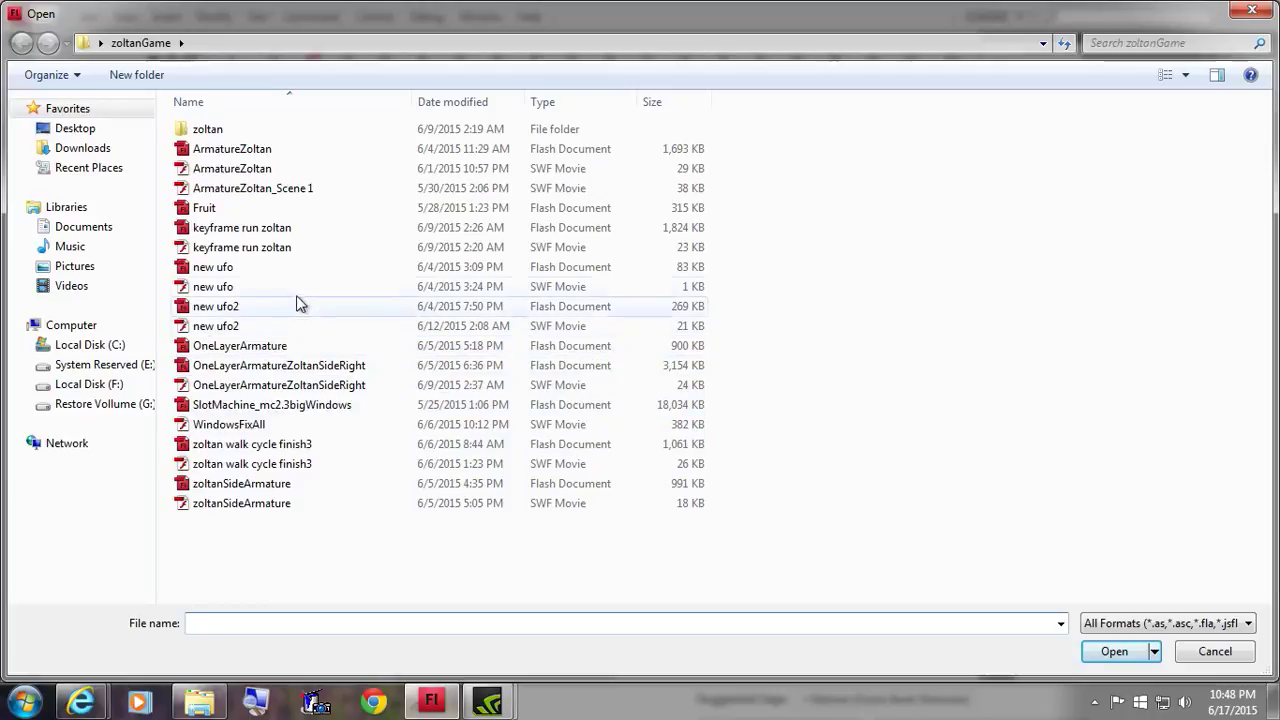
double_click(207, 129)
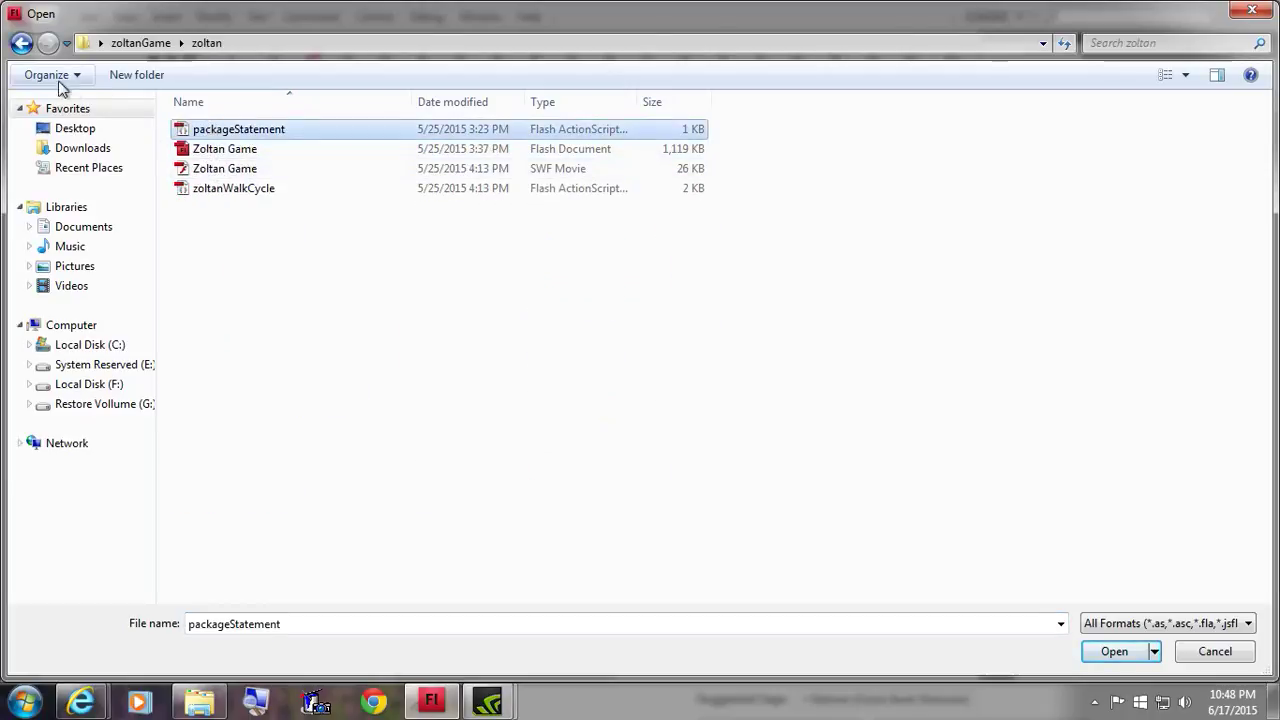
click(21, 43)
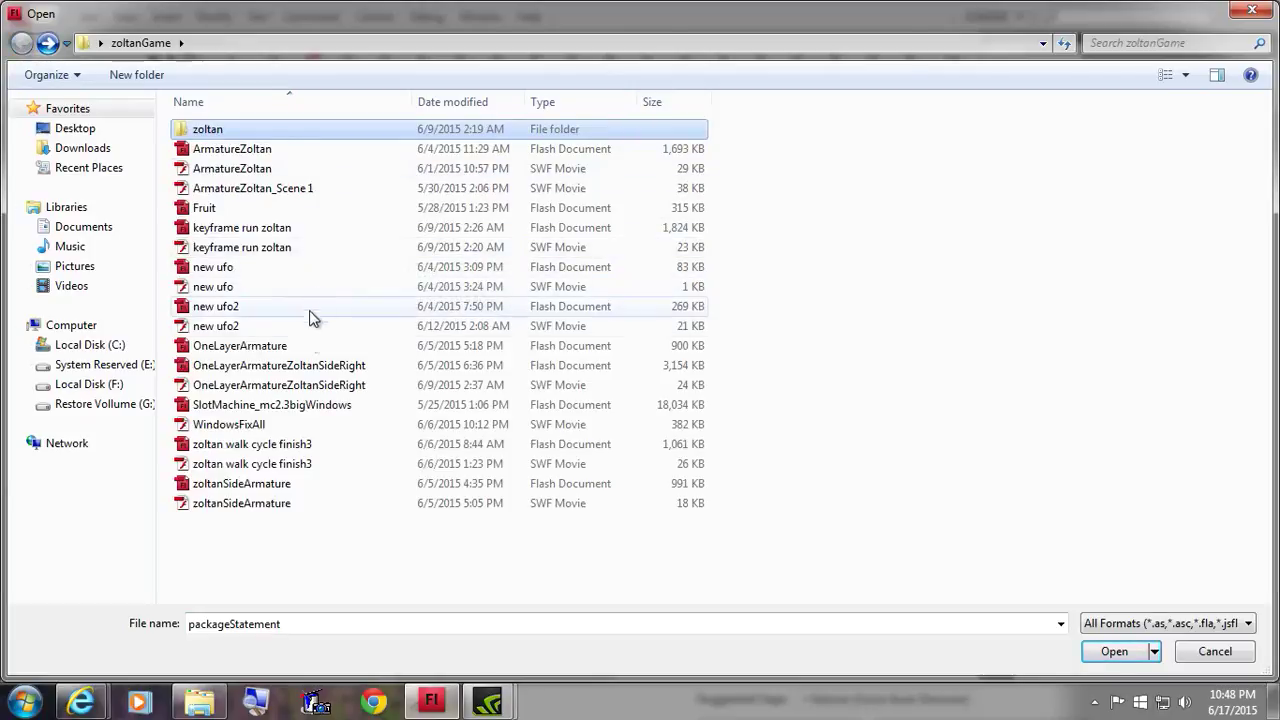
click(309, 447)
double_click(309, 447)
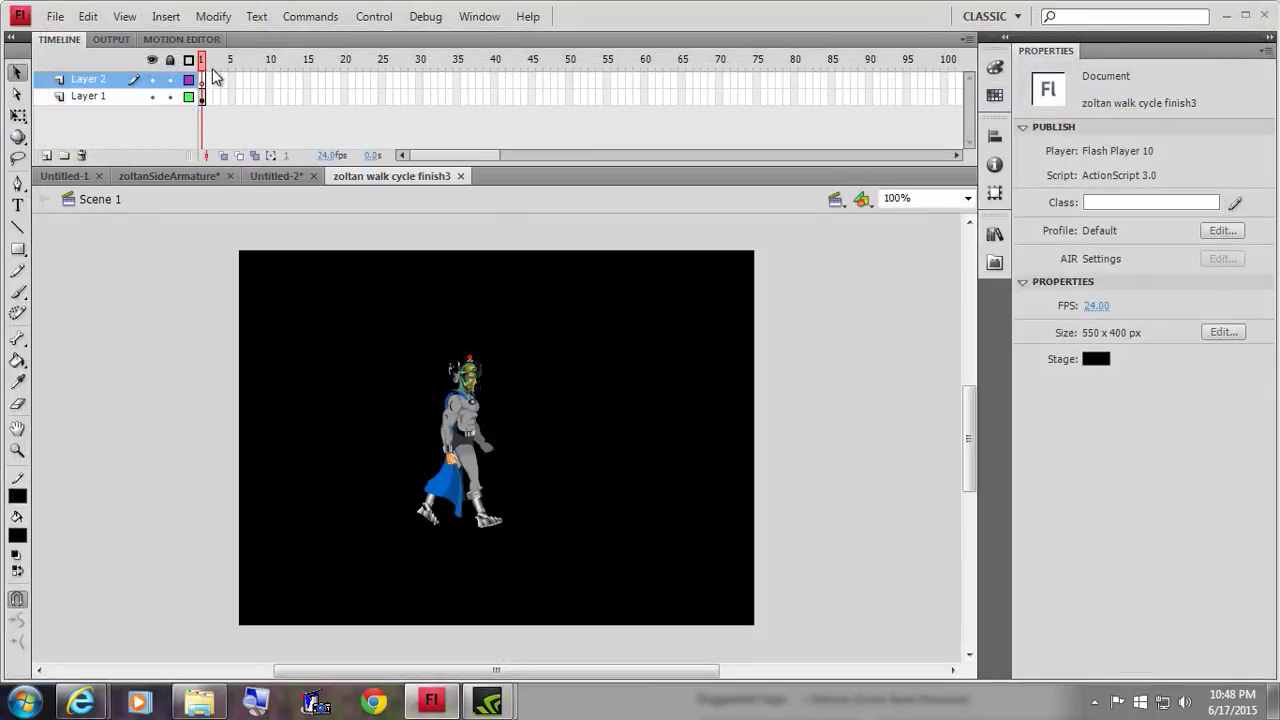
- Move the walkCycle_mc character across the stage to about X 157.8, Y 228.6
click(362, 18)
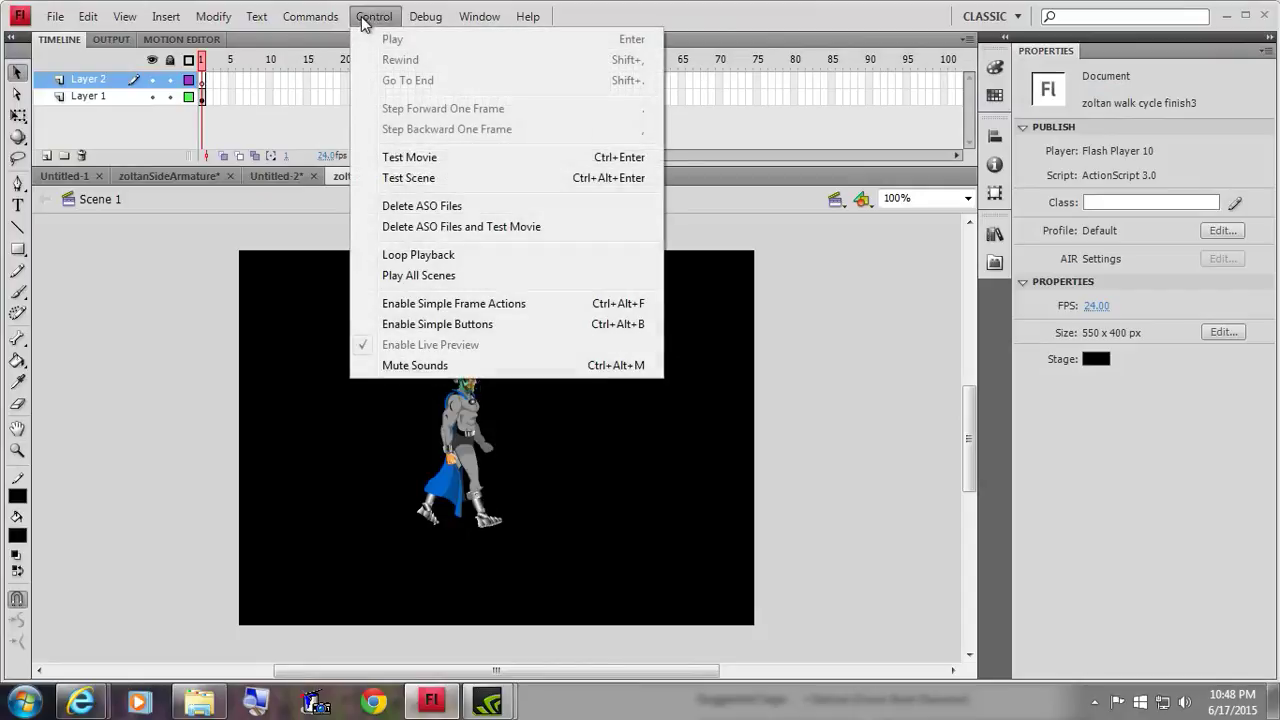
click(362, 18)
click(466, 422)
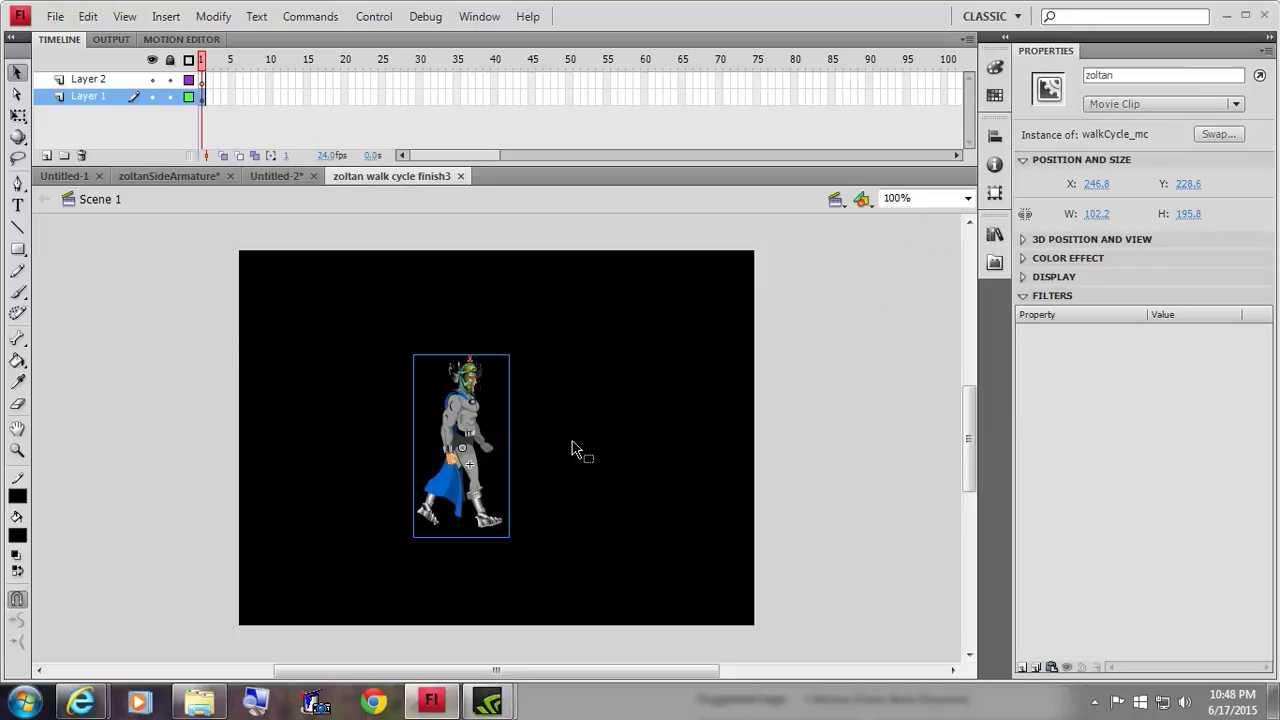
drag(475, 463, 386, 425)
- Examine the layers and keyframes inside walkCycle_mc, return to the main scene and keep the document open
double_click(384, 461)
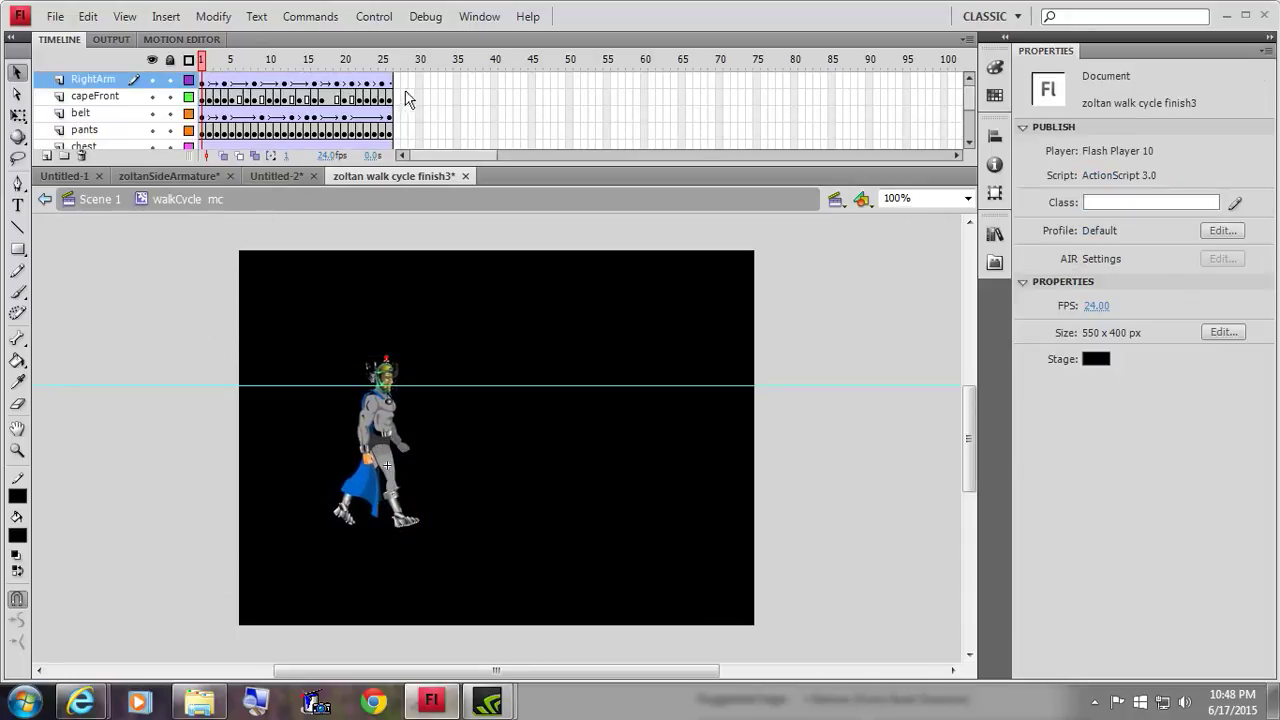
double_click(308, 437)
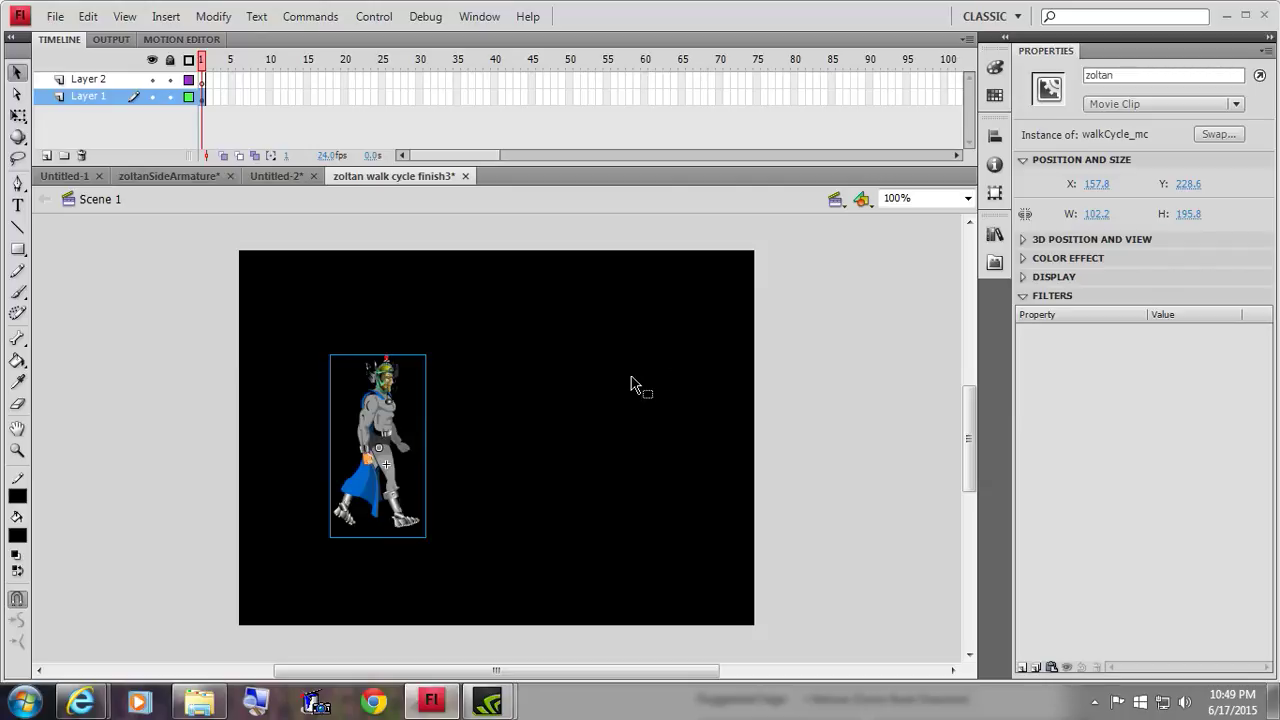
click(465, 176)
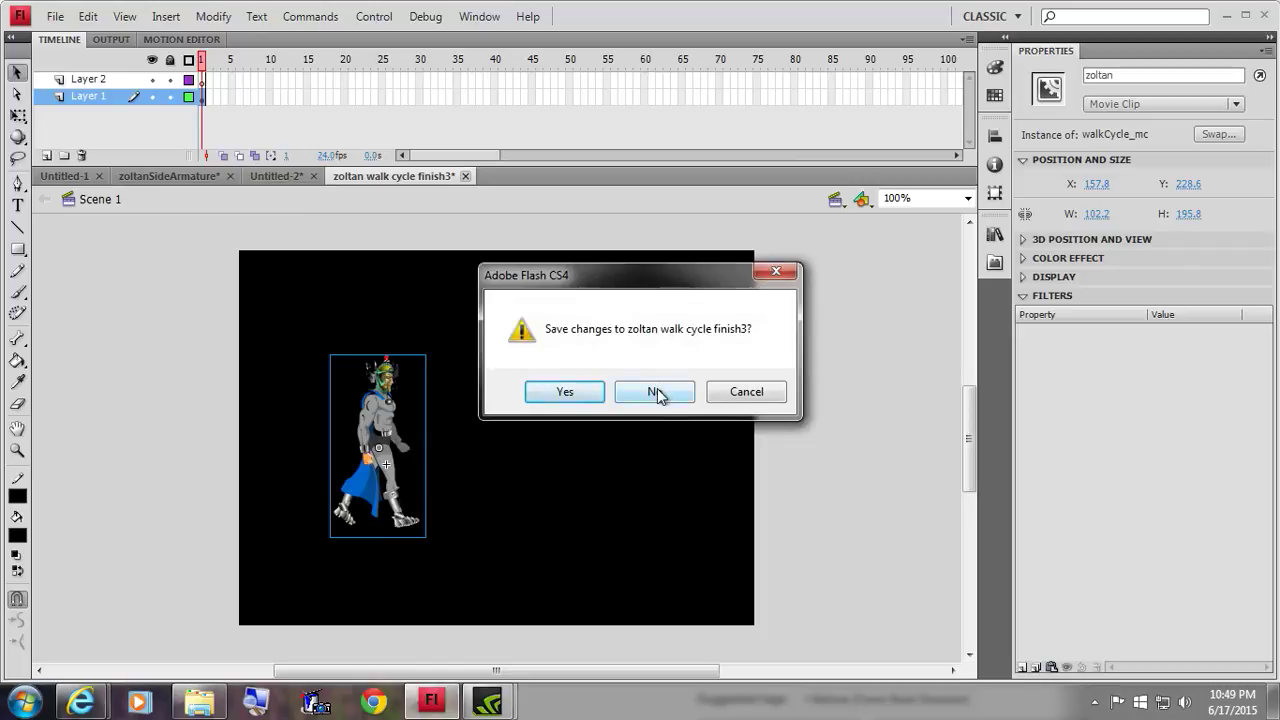
click(748, 390)
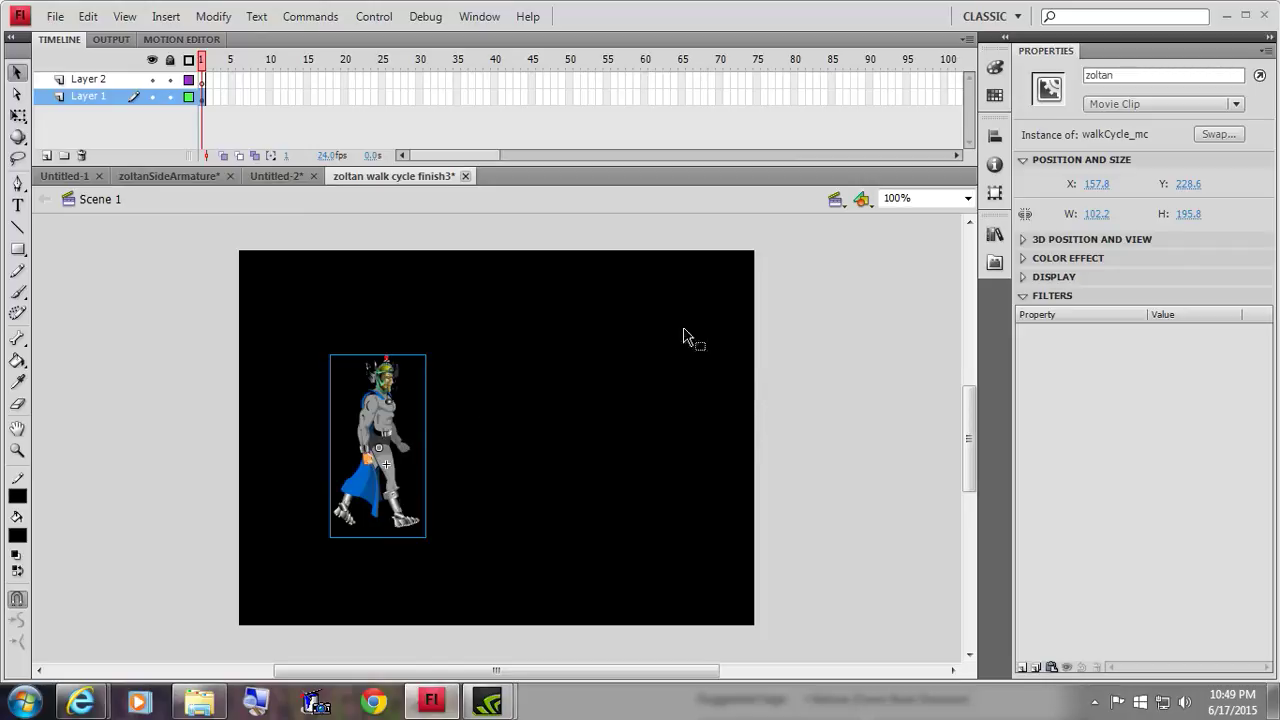
- Insert a keyframe at frame 34 of Layer 1
click(448, 96)
right_click(448, 96)
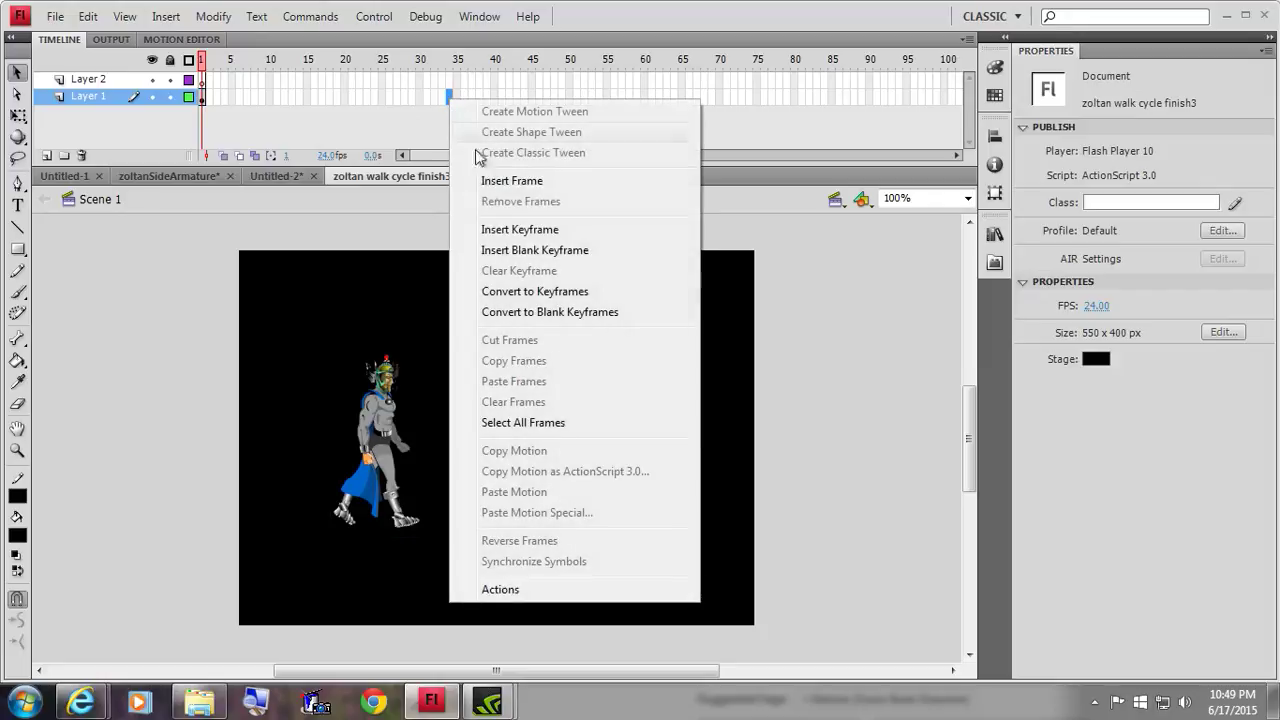
click(521, 230)
- Position the walkCycle_mc character off the stage at about X 618.8 on frame 34 and about X -66.2, Y 189.6 on frame 1
drag(428, 100, 455, 107)
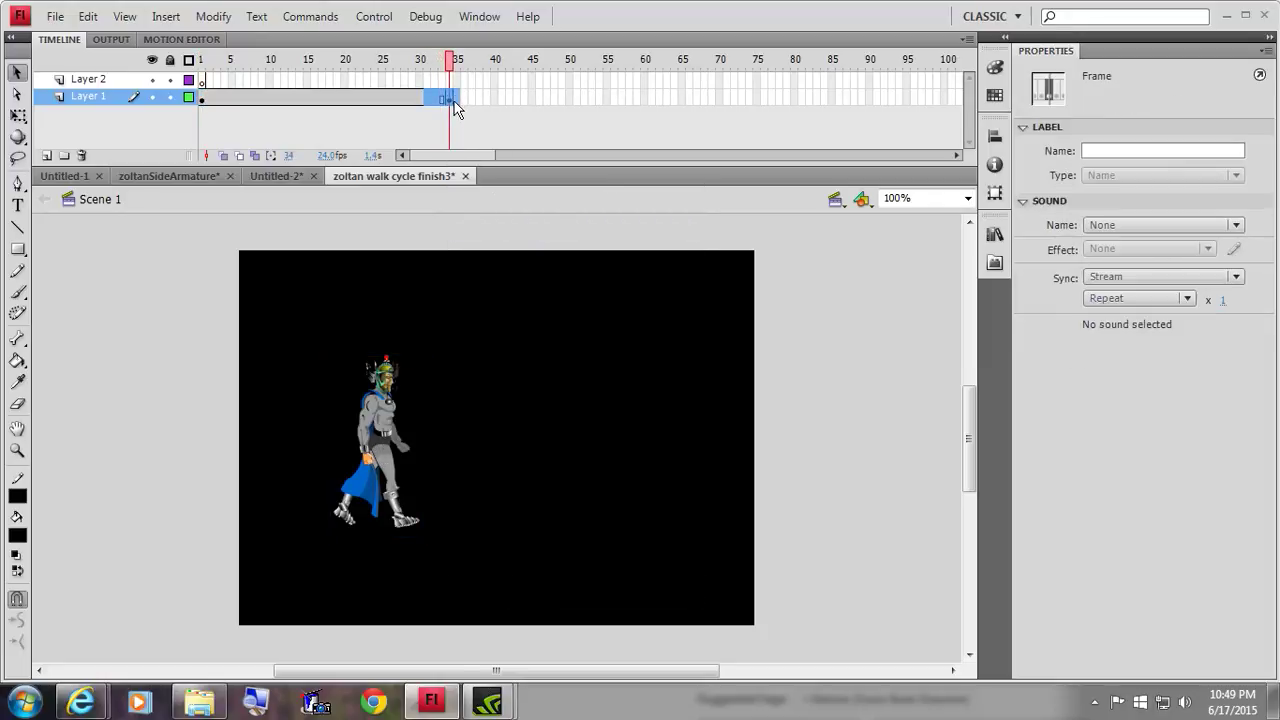
right_click(441, 102)
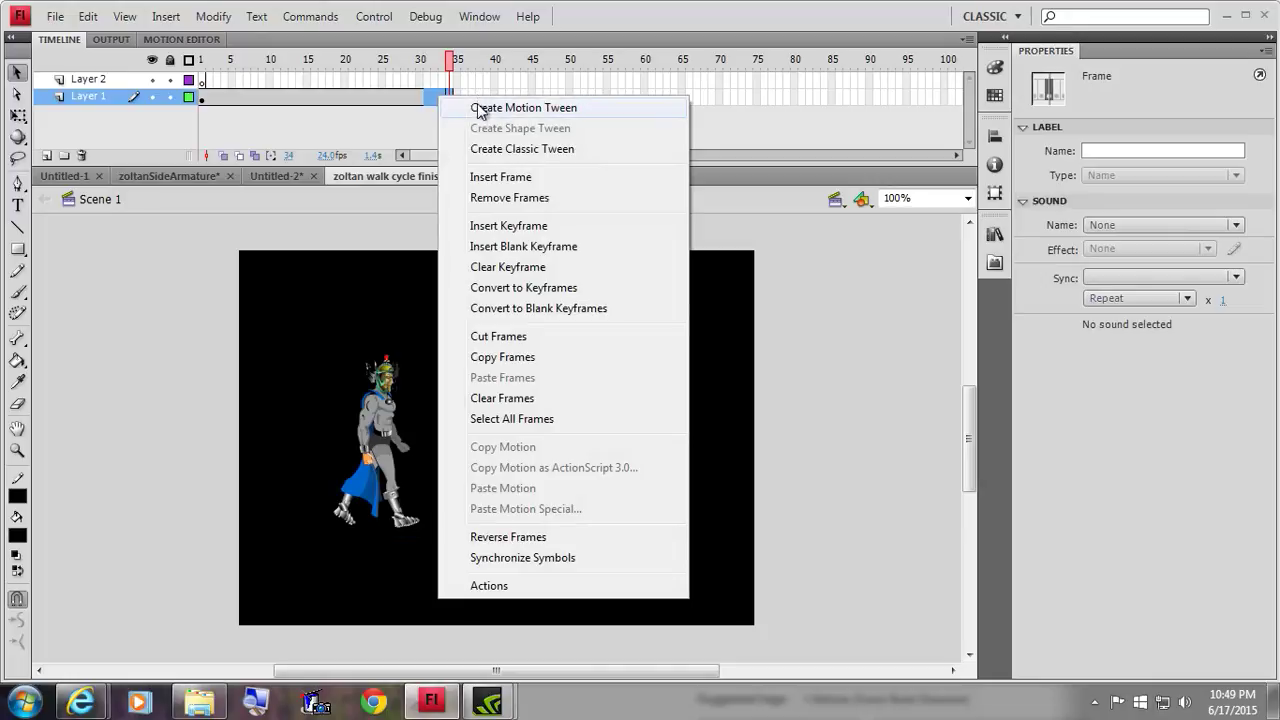
click(455, 106)
drag(378, 432, 806, 436)
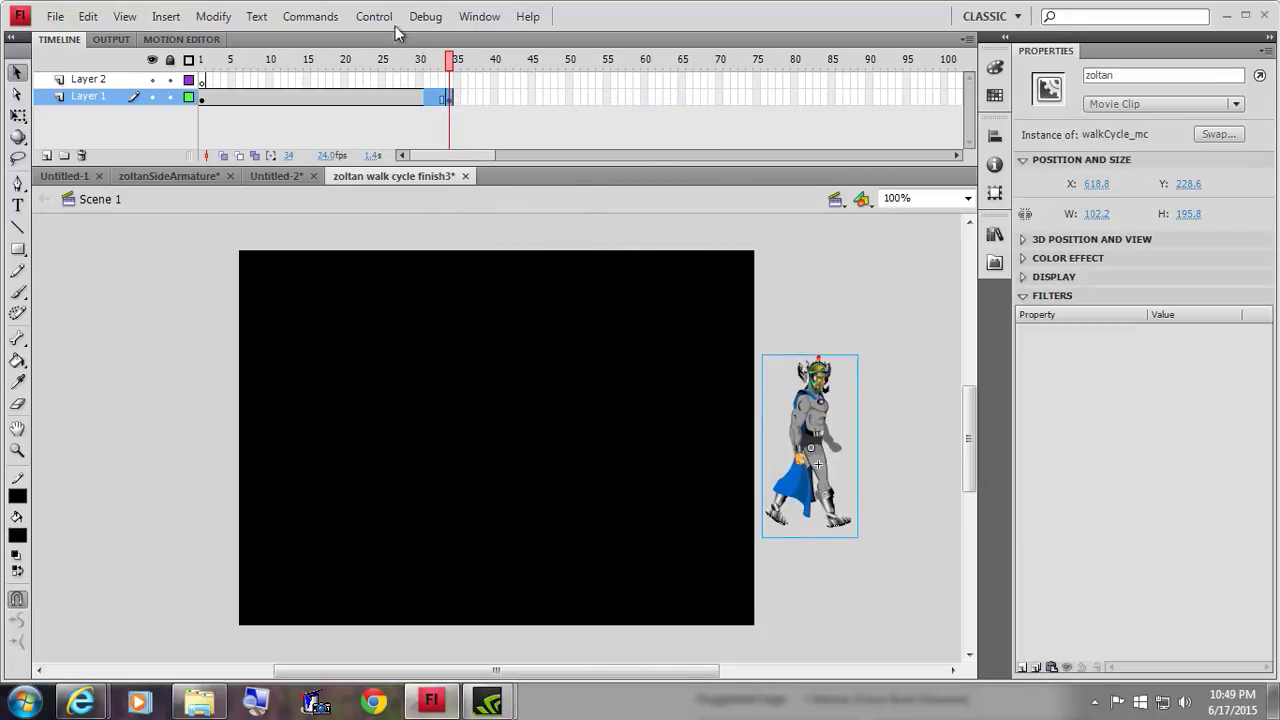
drag(448, 62, 201, 62)
drag(378, 432, 172, 372)
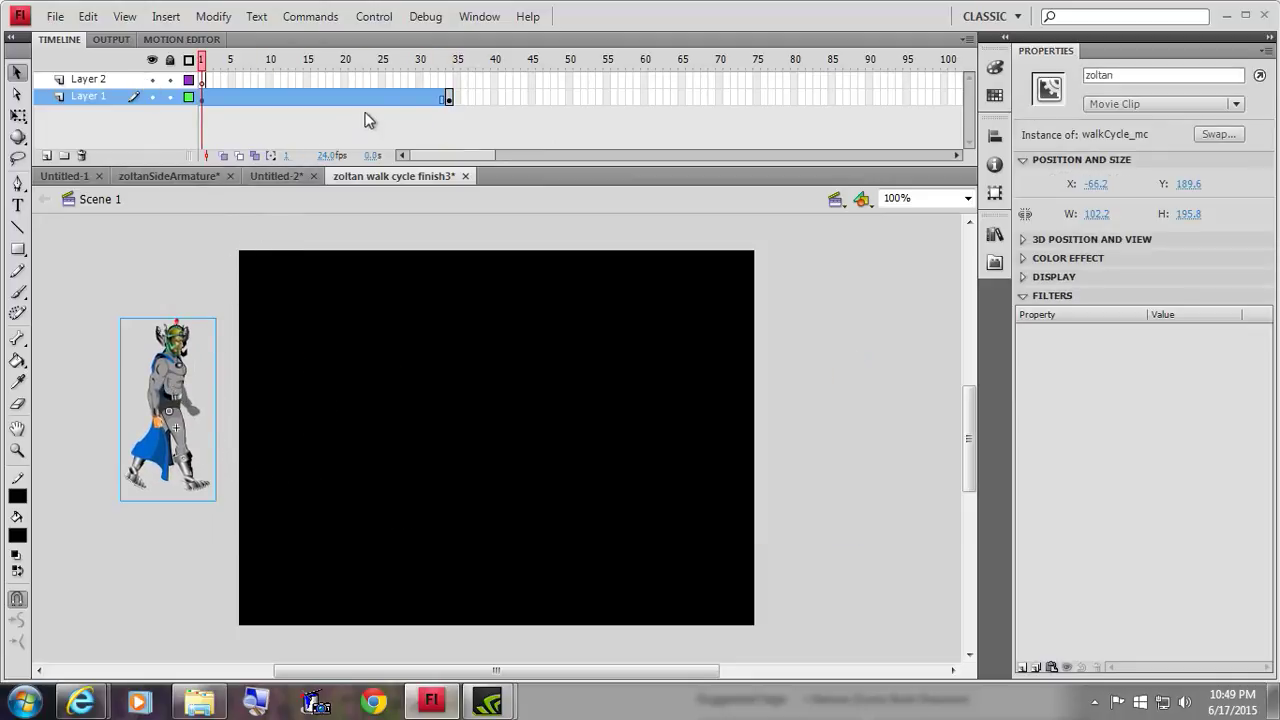
- Create a classic tween on Layer 1 between the keyframes at frames 1 and 34
click(389, 125)
drag(393, 96, 446, 97)
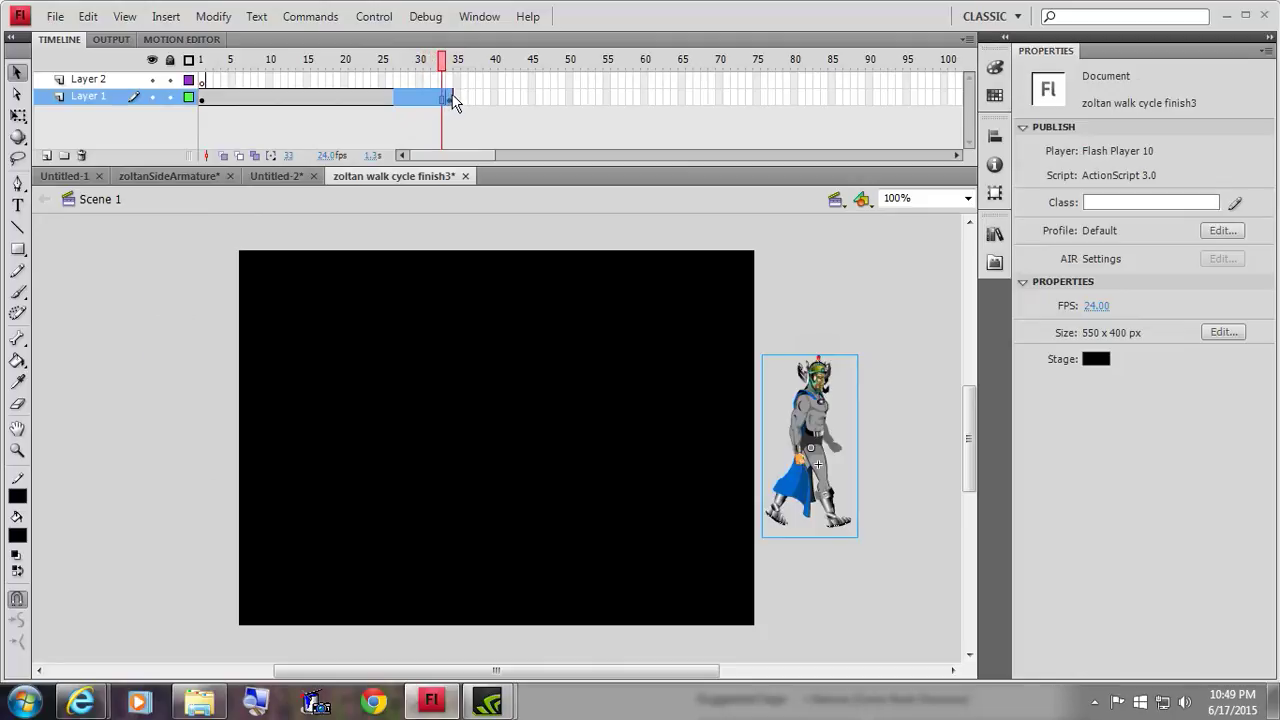
right_click(446, 96)
click(485, 149)
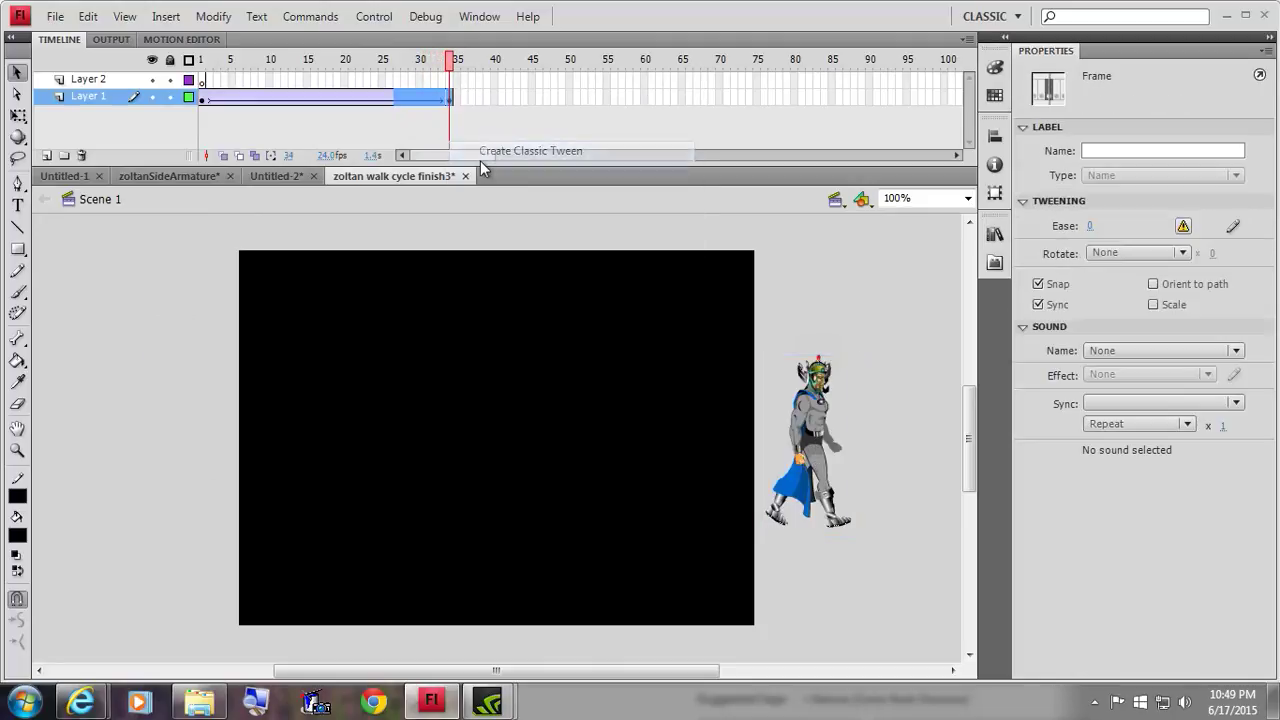
- Rewind to frame 1, test the movie to check the walk across the stage, and close the preview
drag(450, 60, 201, 60)
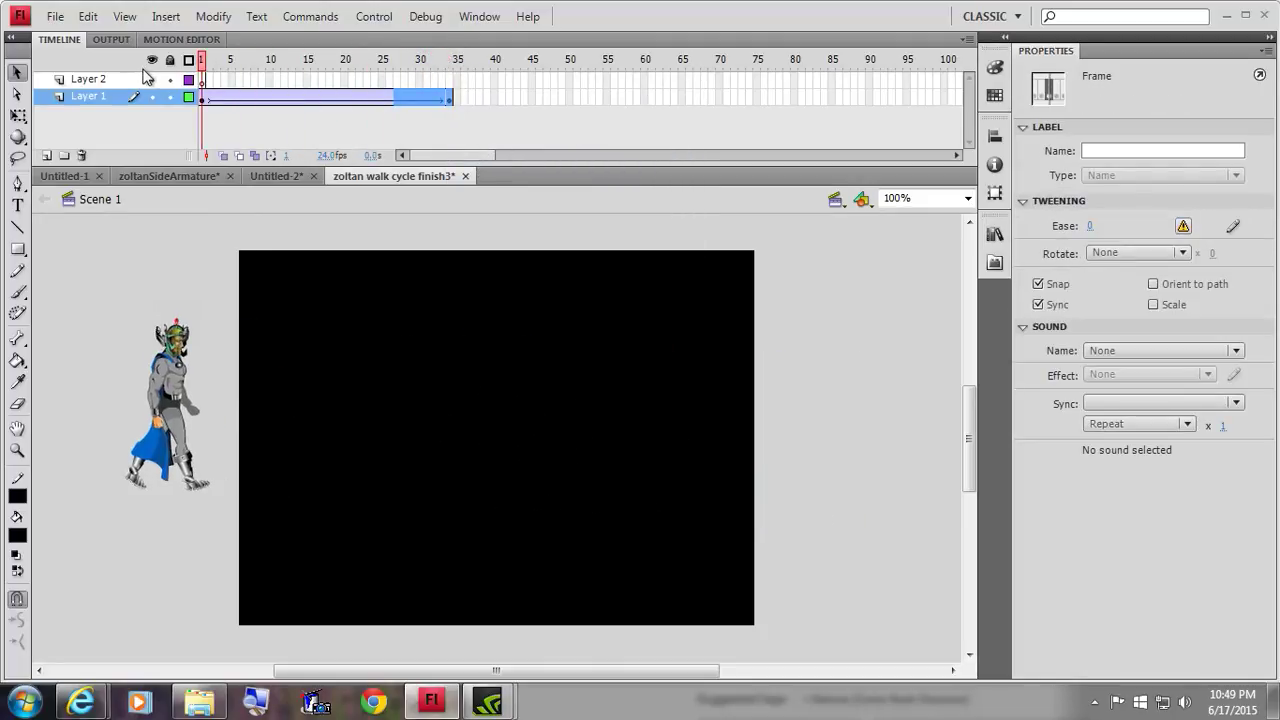
click(374, 16)
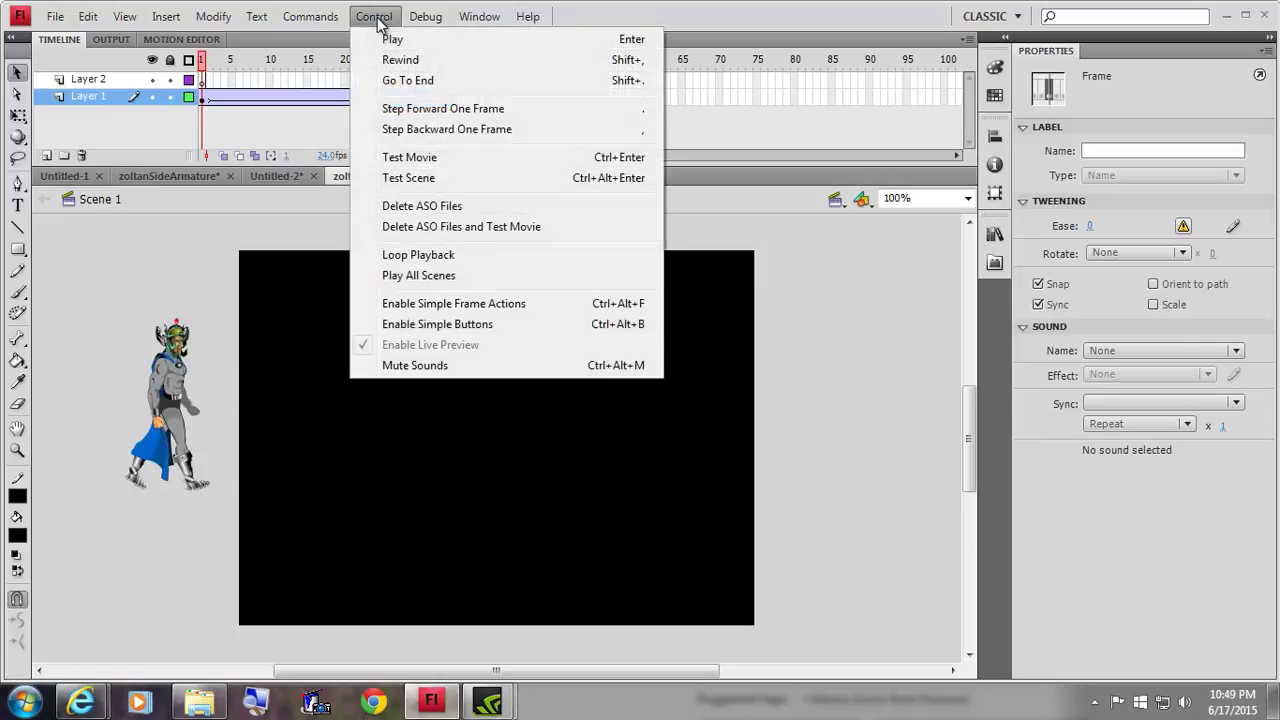
click(432, 158)
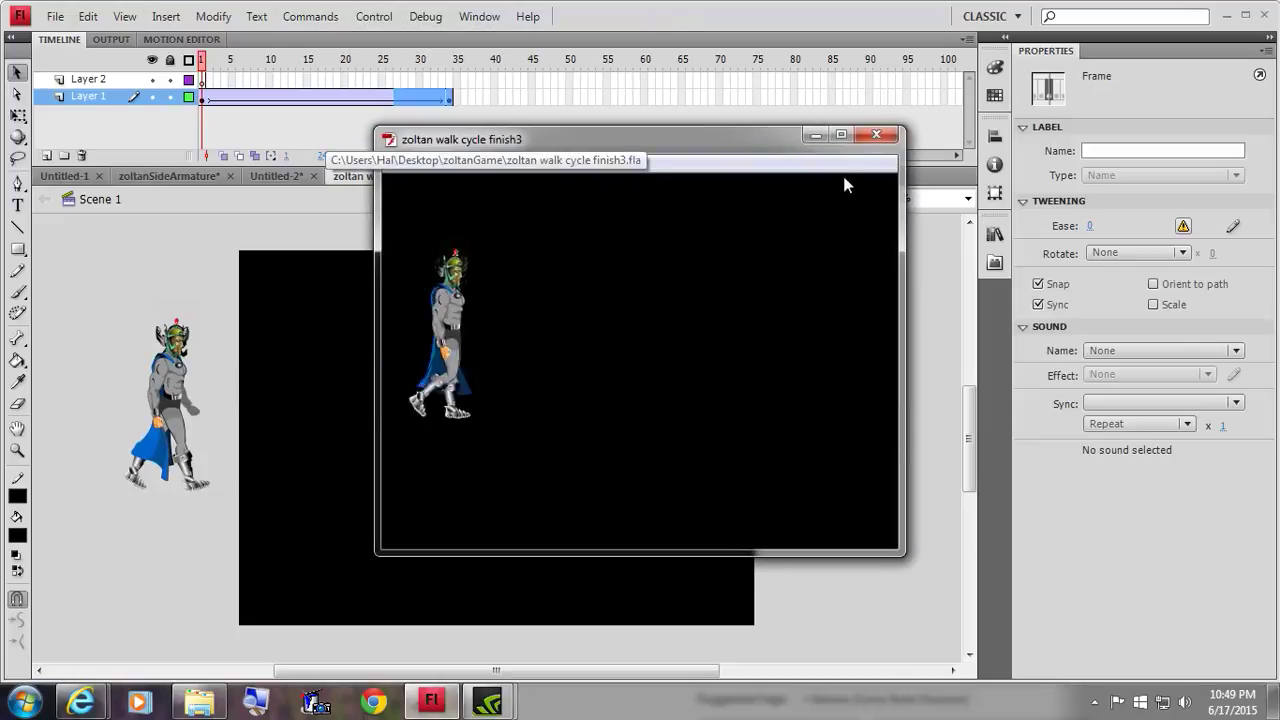
click(876, 137)
- Slow the walk by inserting many more frames within the tween on both layers, and test the movie again
drag(250, 83, 404, 98)
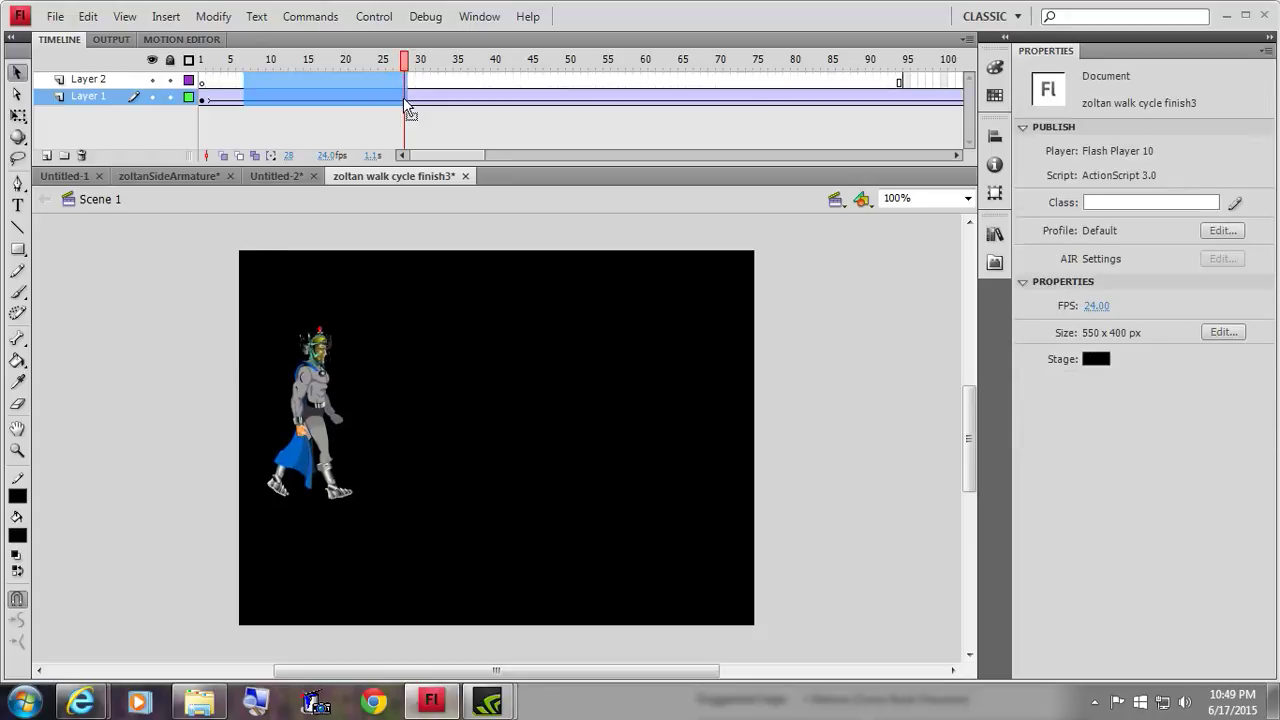
click(365, 17)
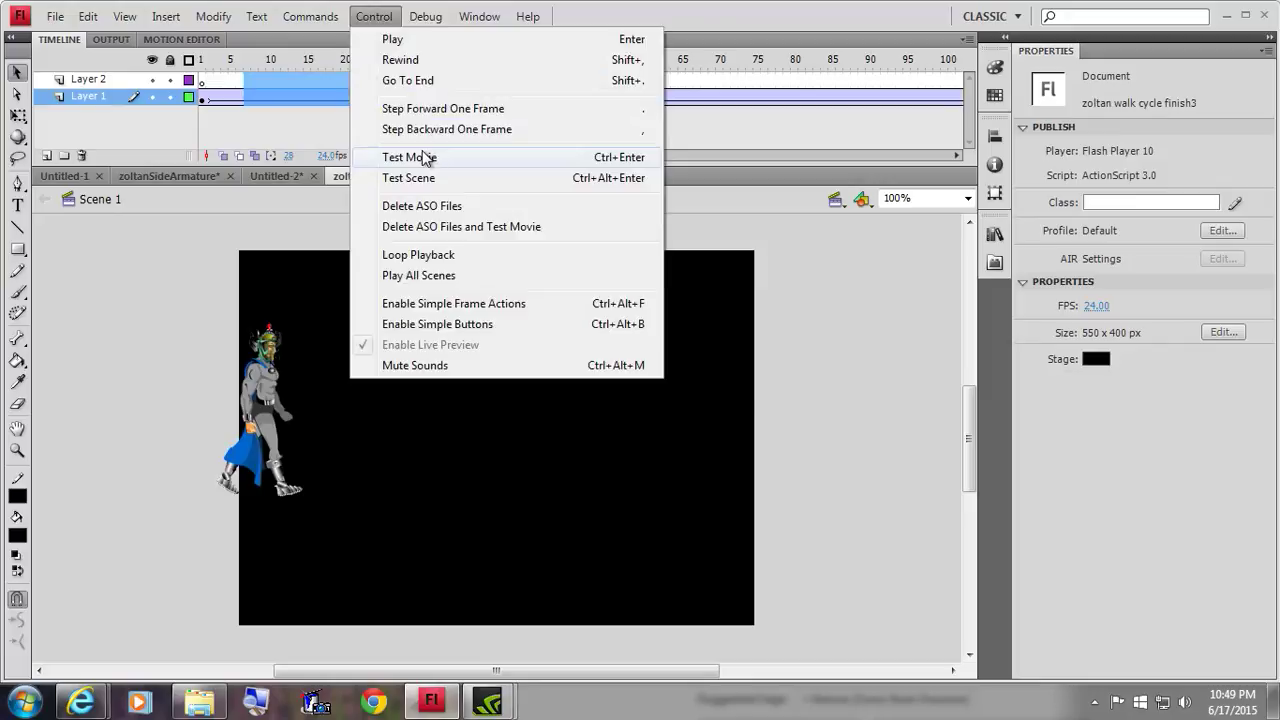
click(425, 234)
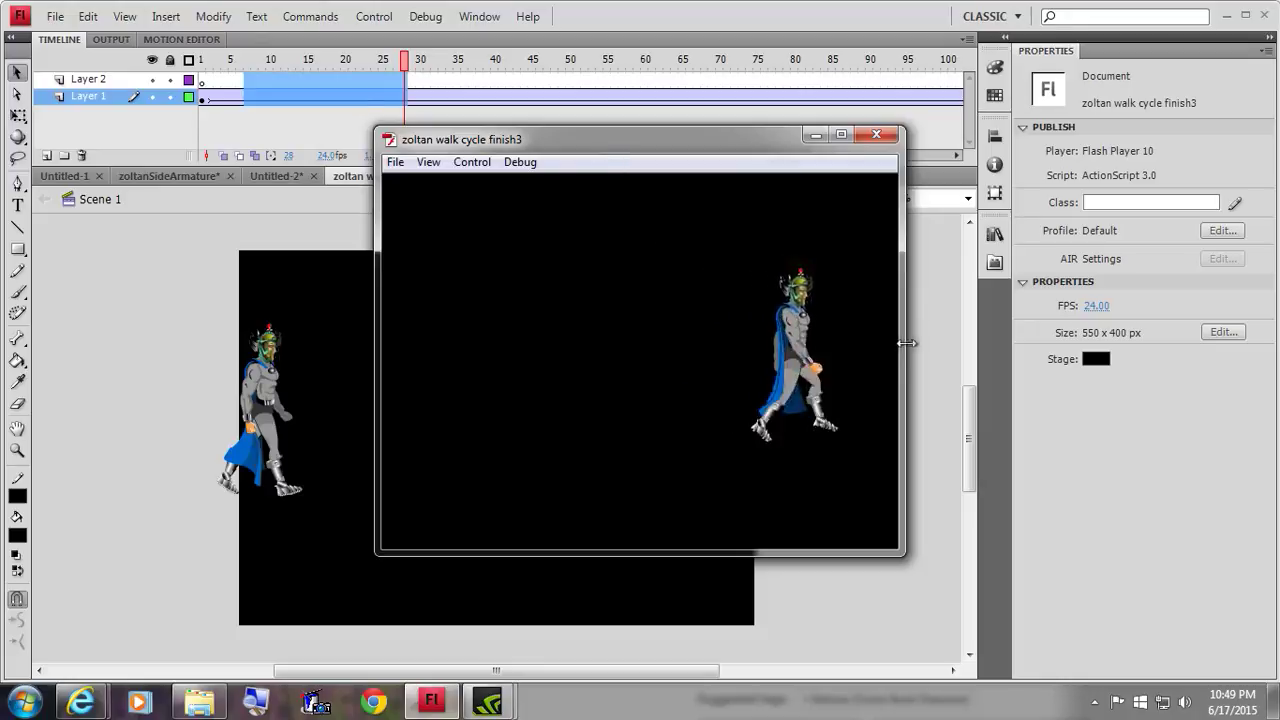
click(868, 138)
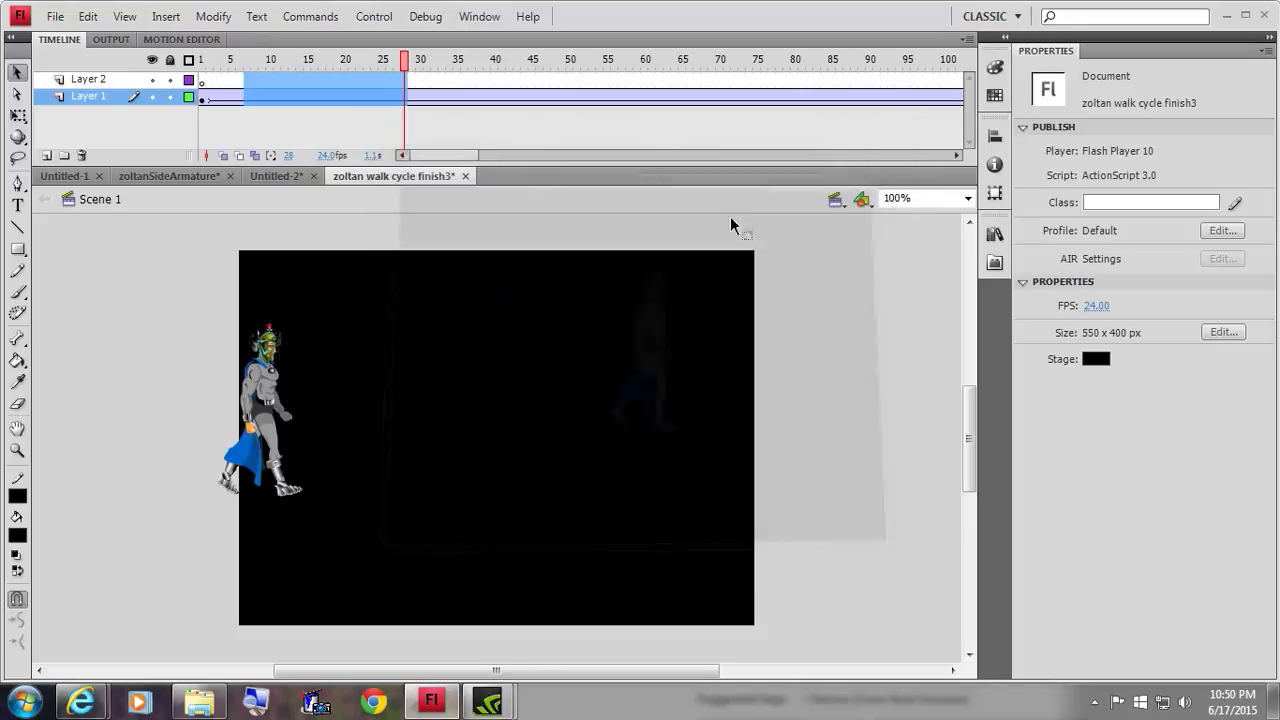
- Switch to zoltanSideArmature, open the character's Symbol 1, and examine the contents of the nested rightArmBottom movie clip
click(172, 178)
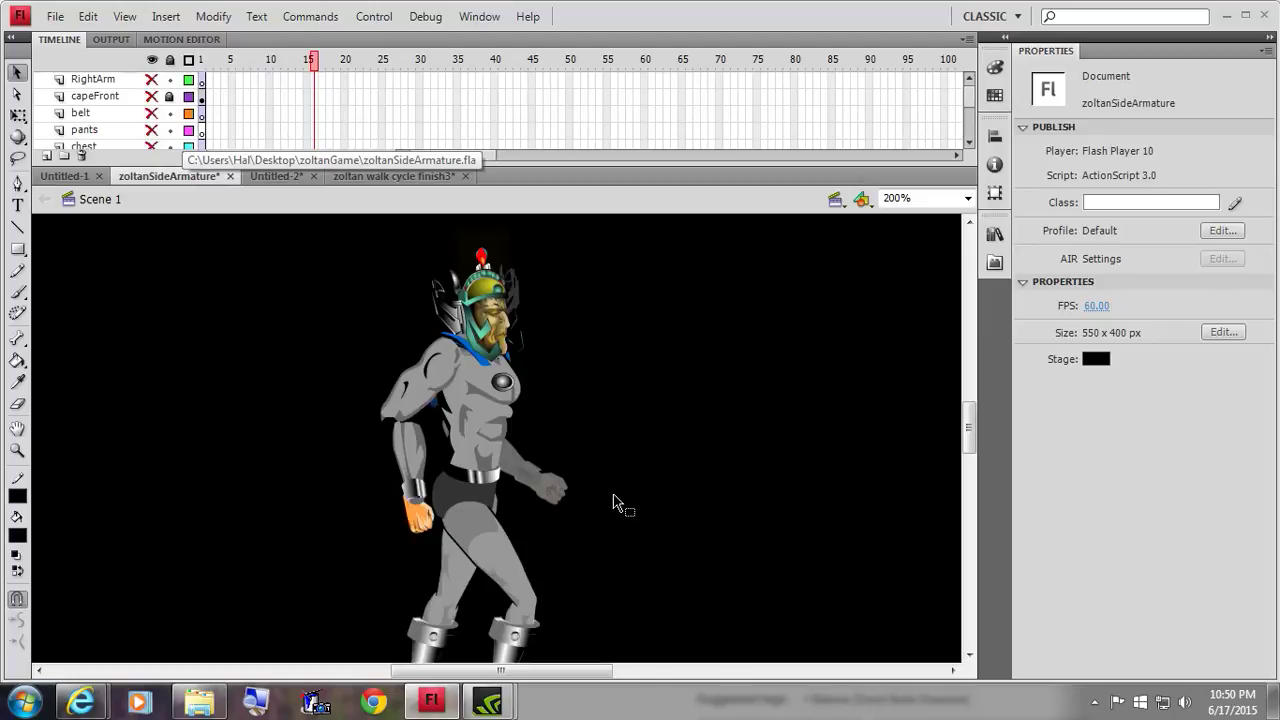
scroll(613, 500, down, 3)
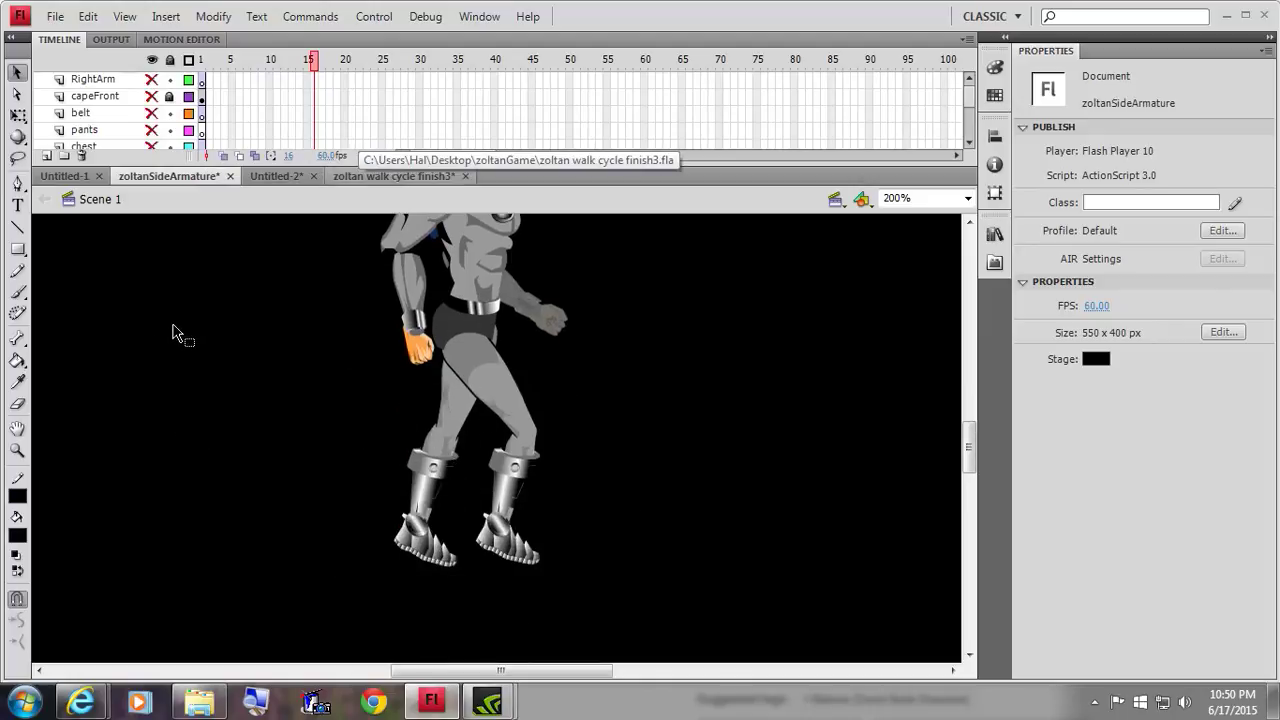
key(ctrl+z)
double_click(409, 271)
click(409, 271)
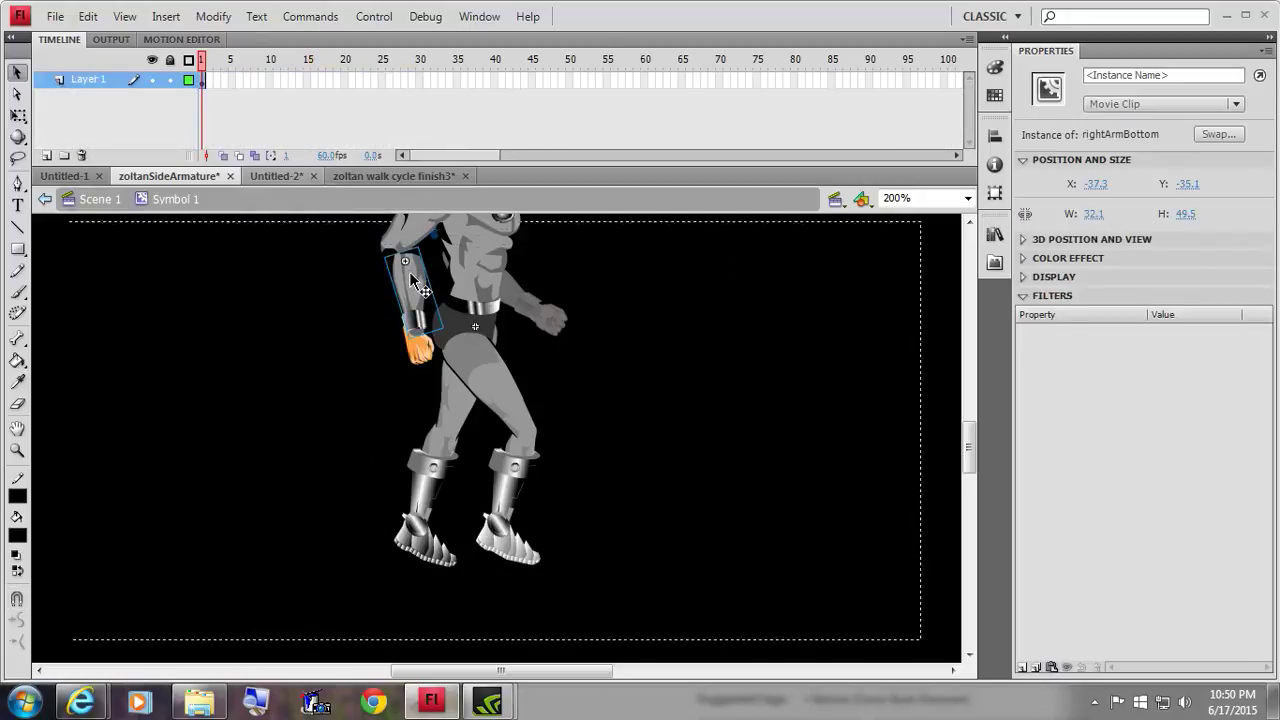
double_click(410, 272)
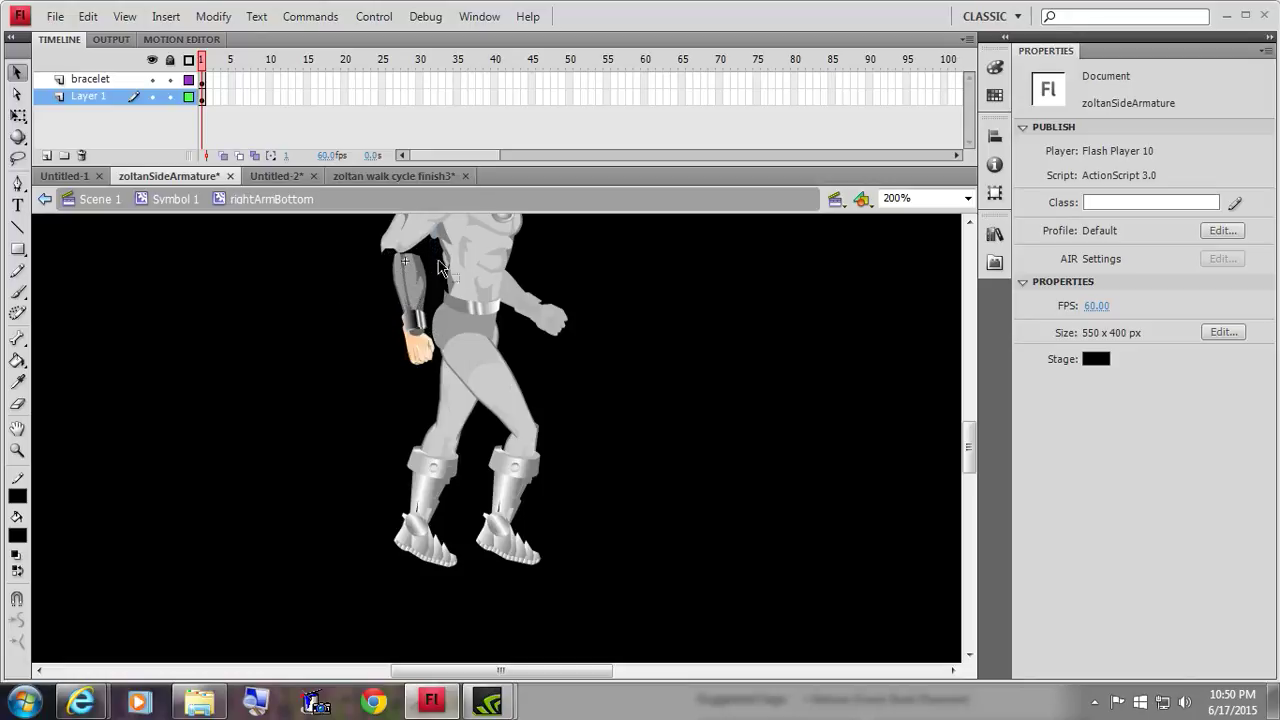
double_click(330, 338)
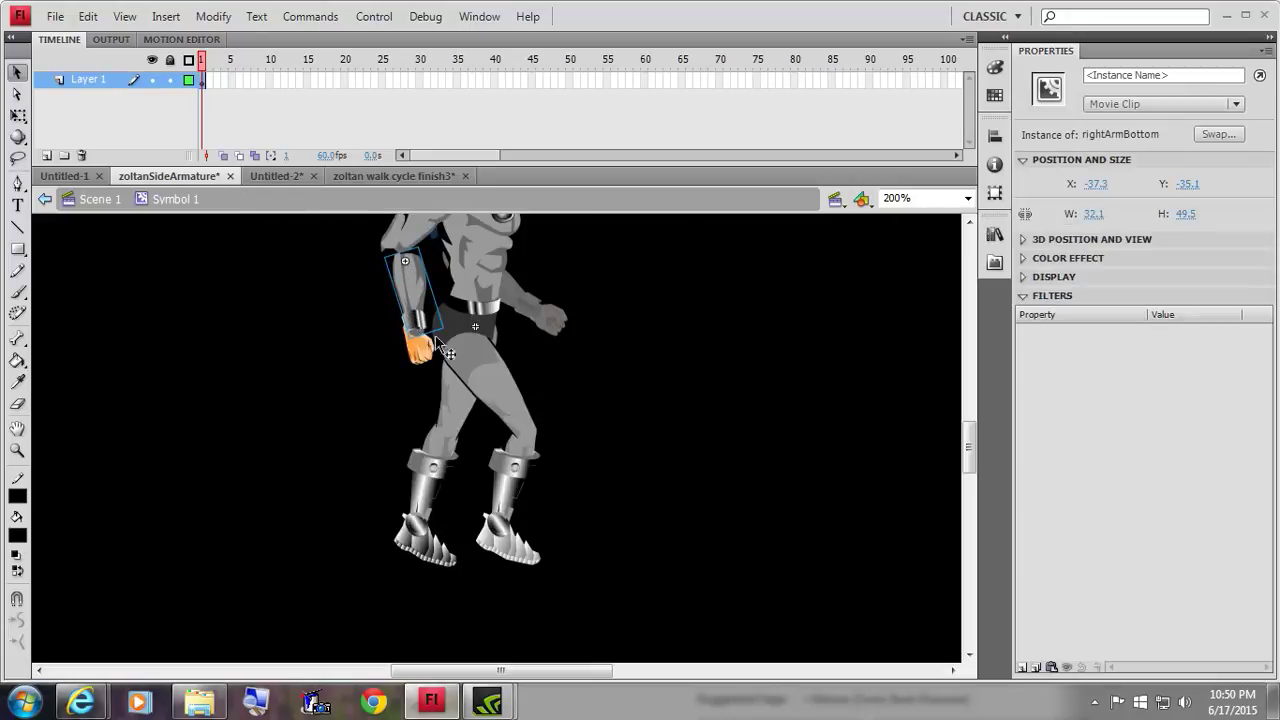
- Examine the shape inside the RightLegTop graphic symbol and return to Symbol 1
click(493, 377)
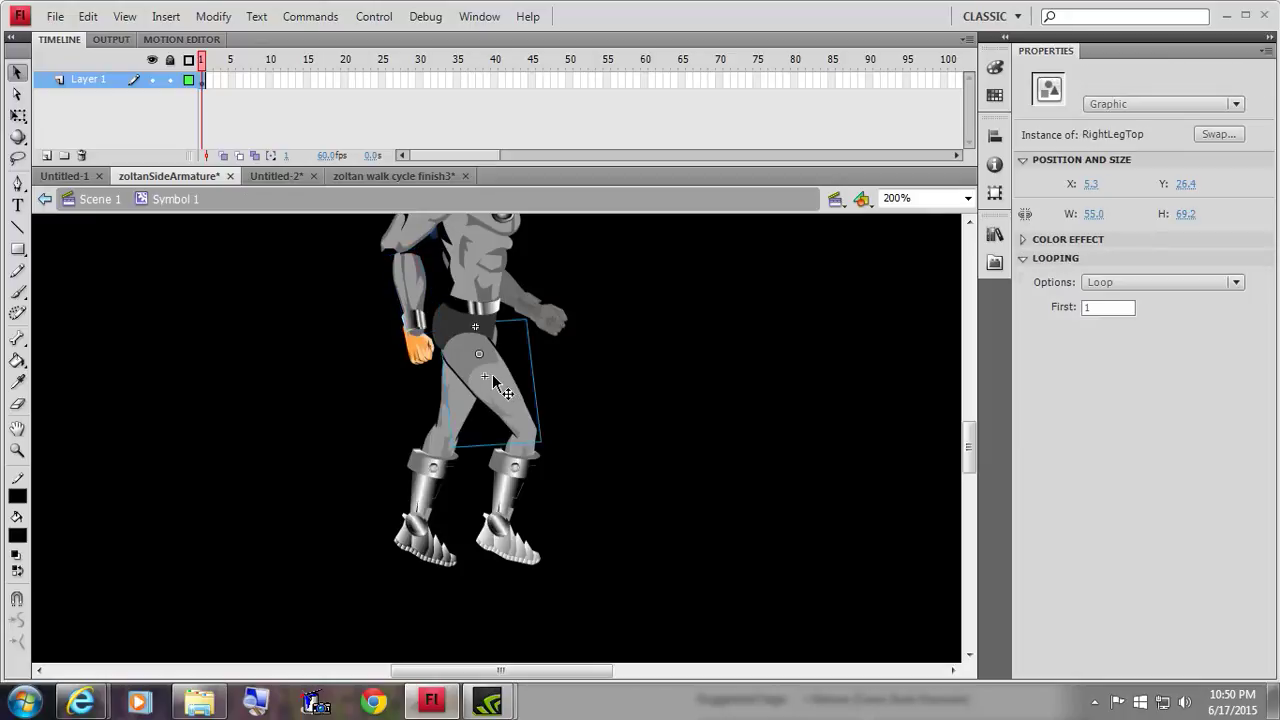
double_click(493, 378)
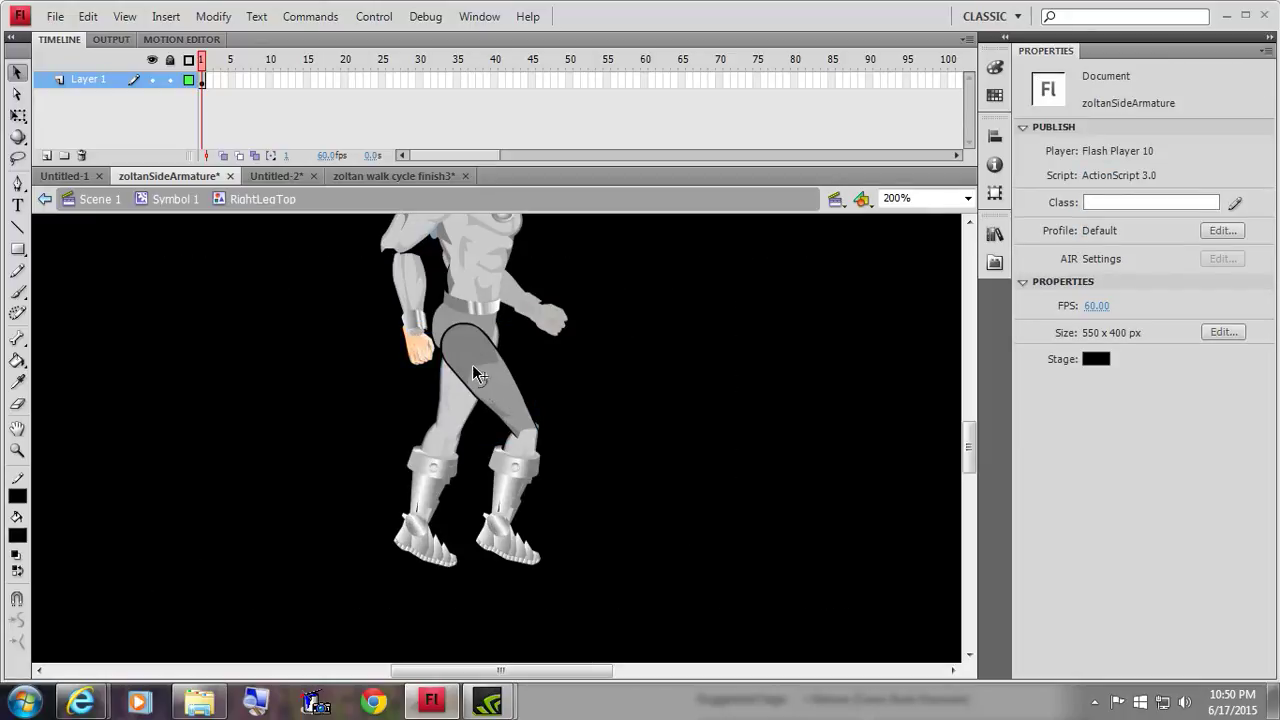
click(502, 382)
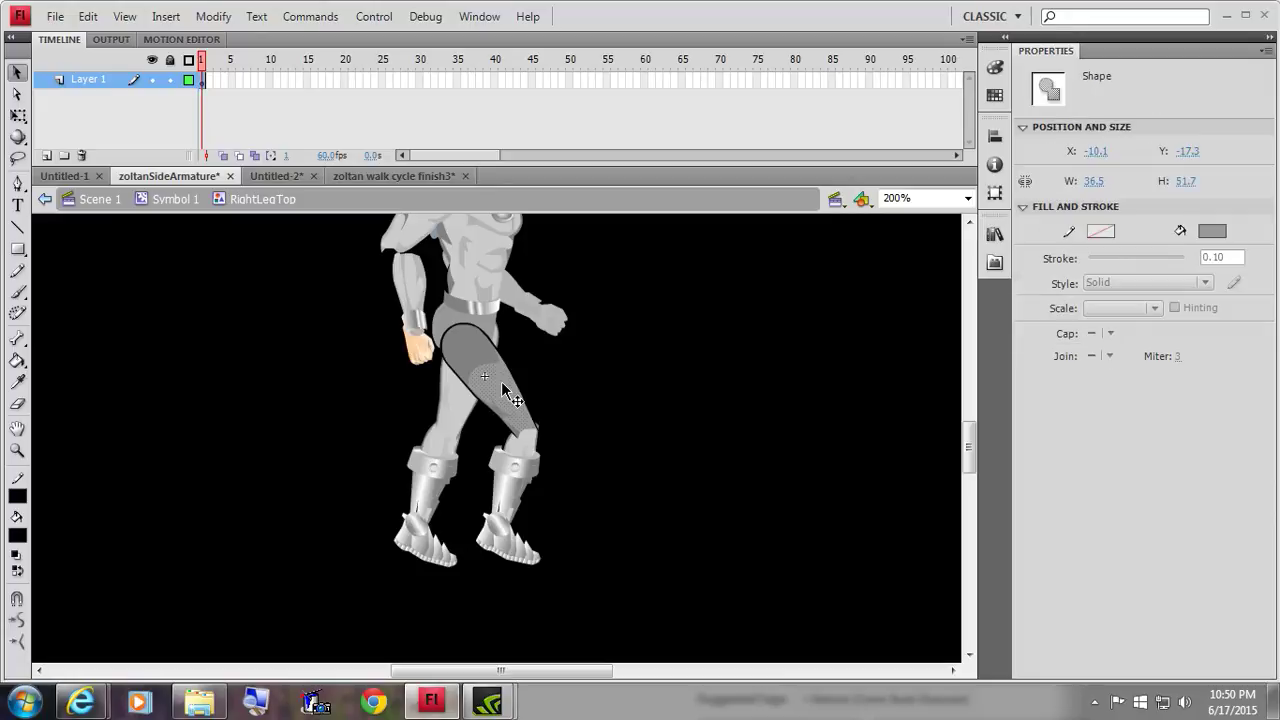
double_click(530, 382)
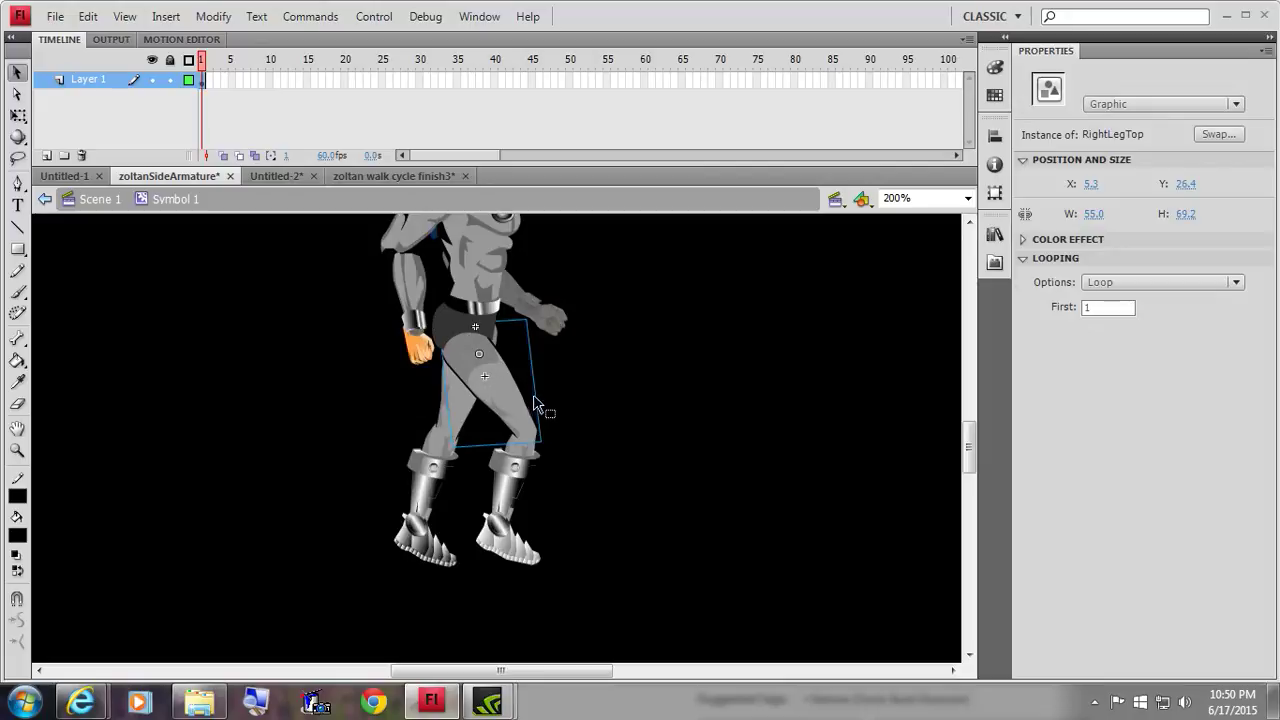
- Examine the BootRt graphic symbol and its inner group, return to Symbol 1, and show the boot's transformation point with Free Transform
click(508, 496)
double_click(510, 494)
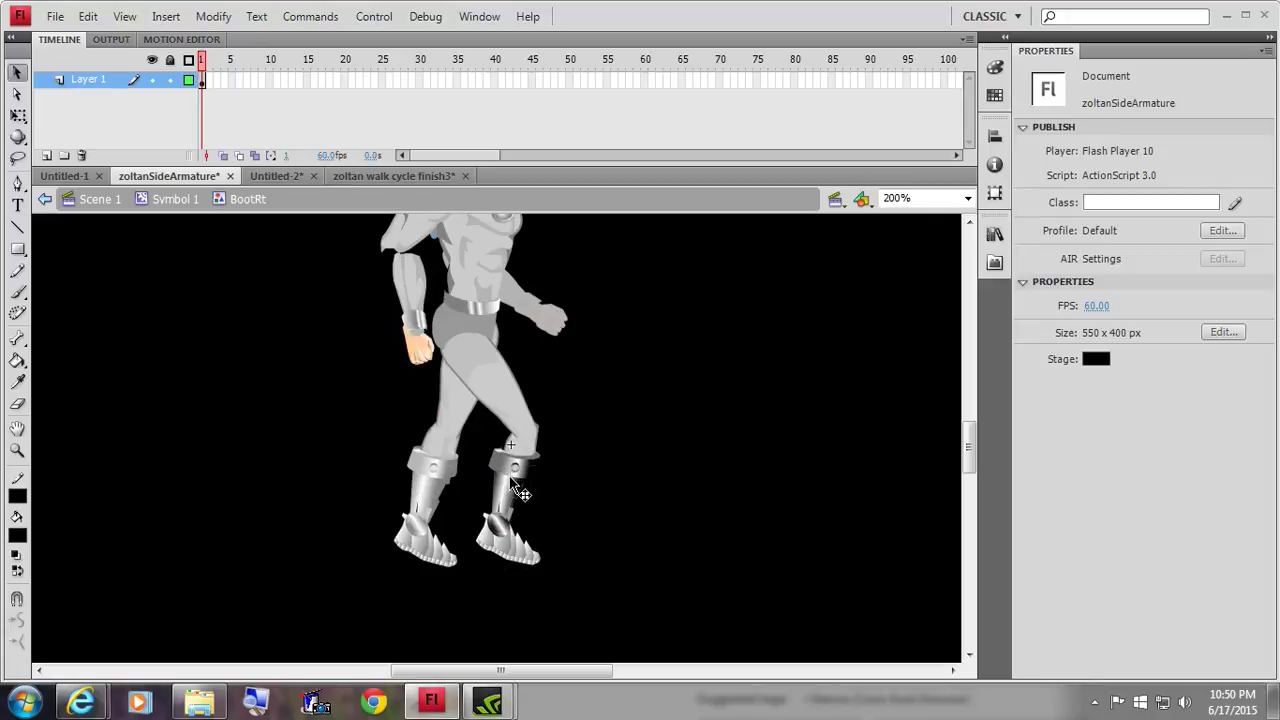
click(512, 485)
double_click(510, 490)
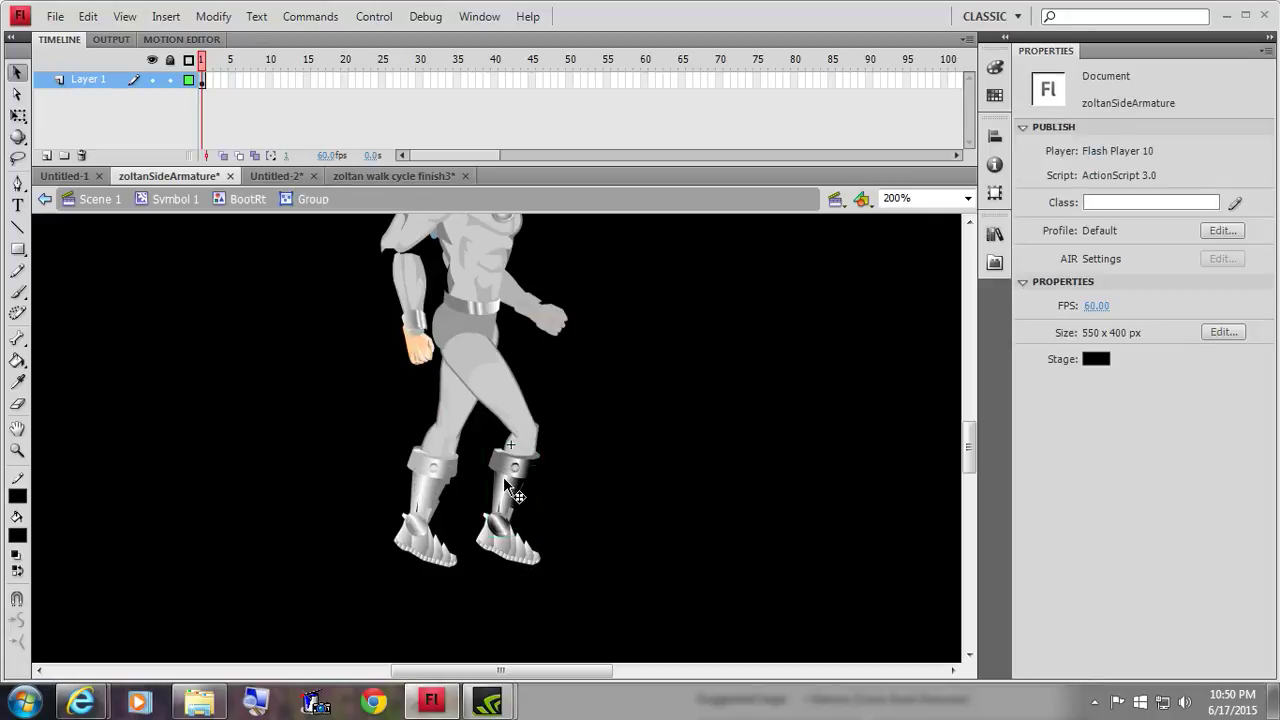
double_click(578, 471)
click(578, 471)
double_click(578, 471)
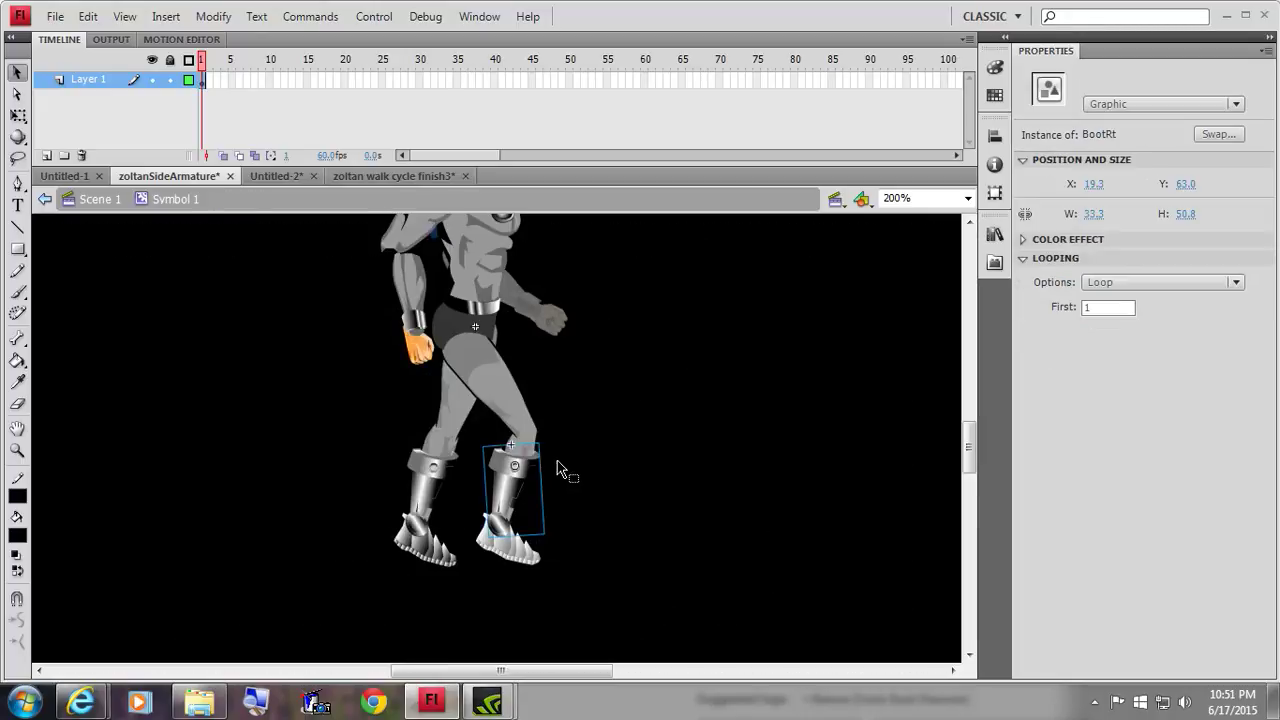
click(18, 116)
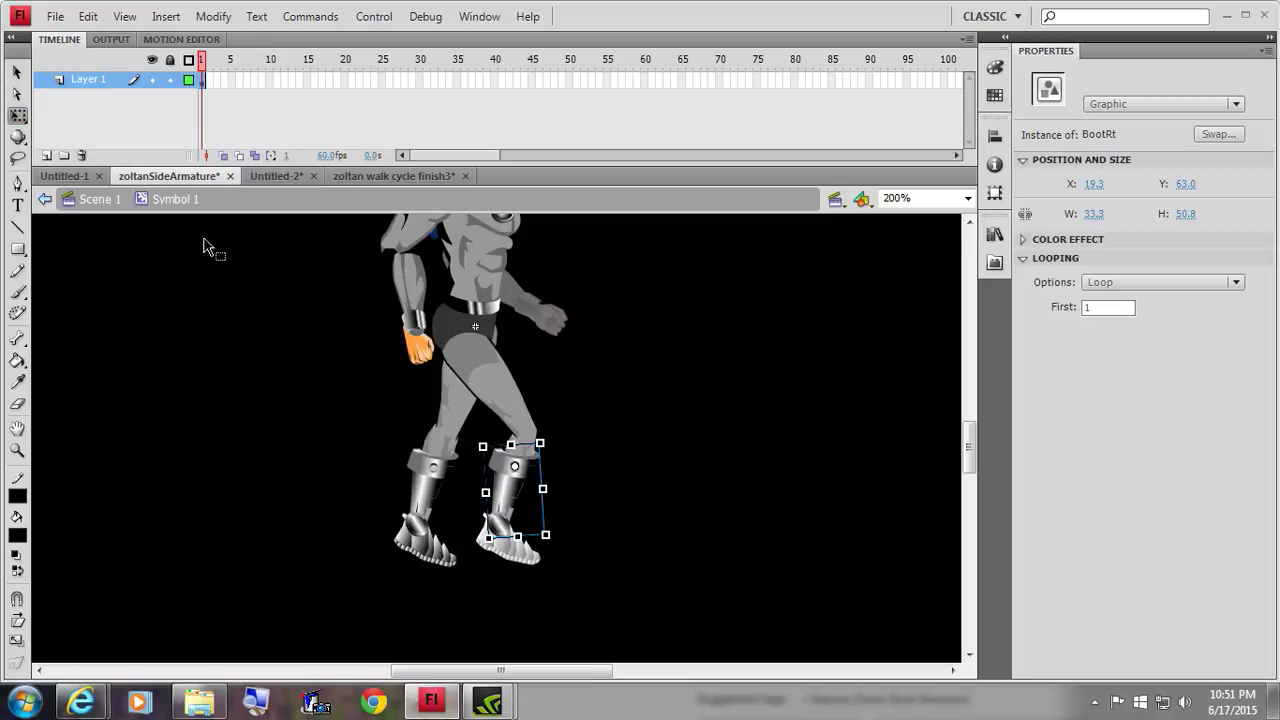
- In the Untitled-2 document, move the black square's transformation point at frame 1 inward from its edge
click(66, 176)
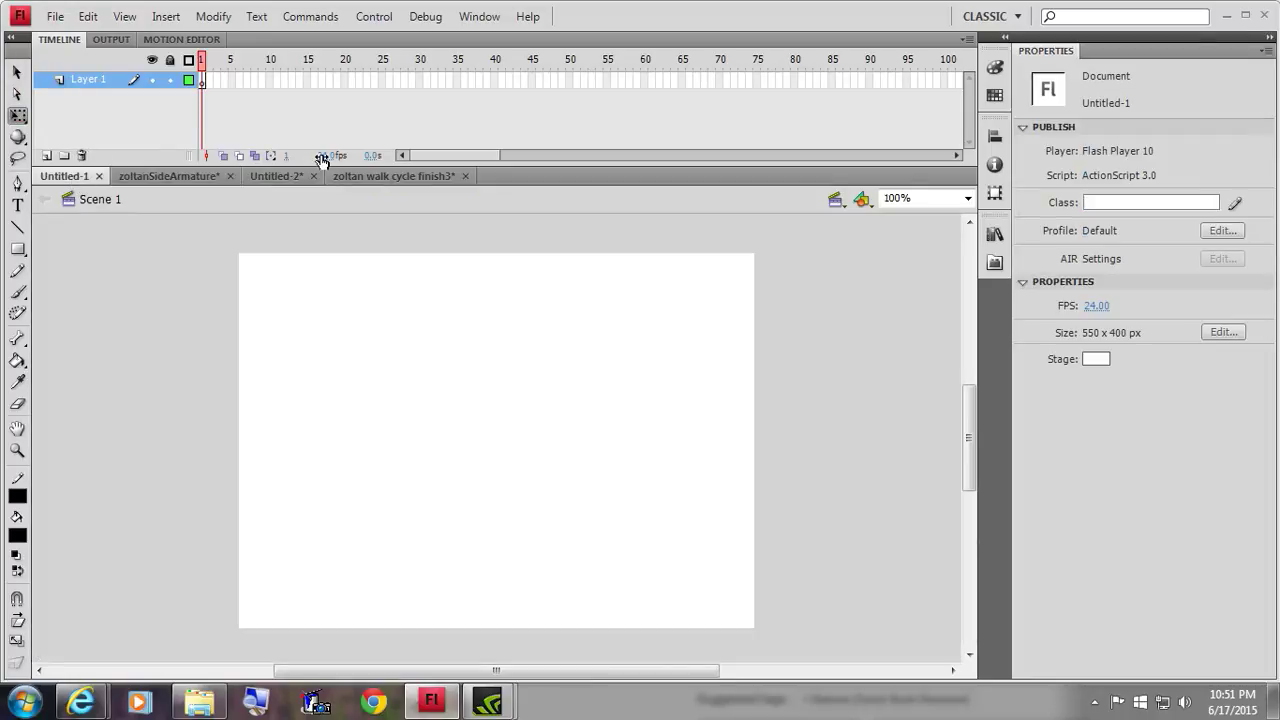
click(279, 177)
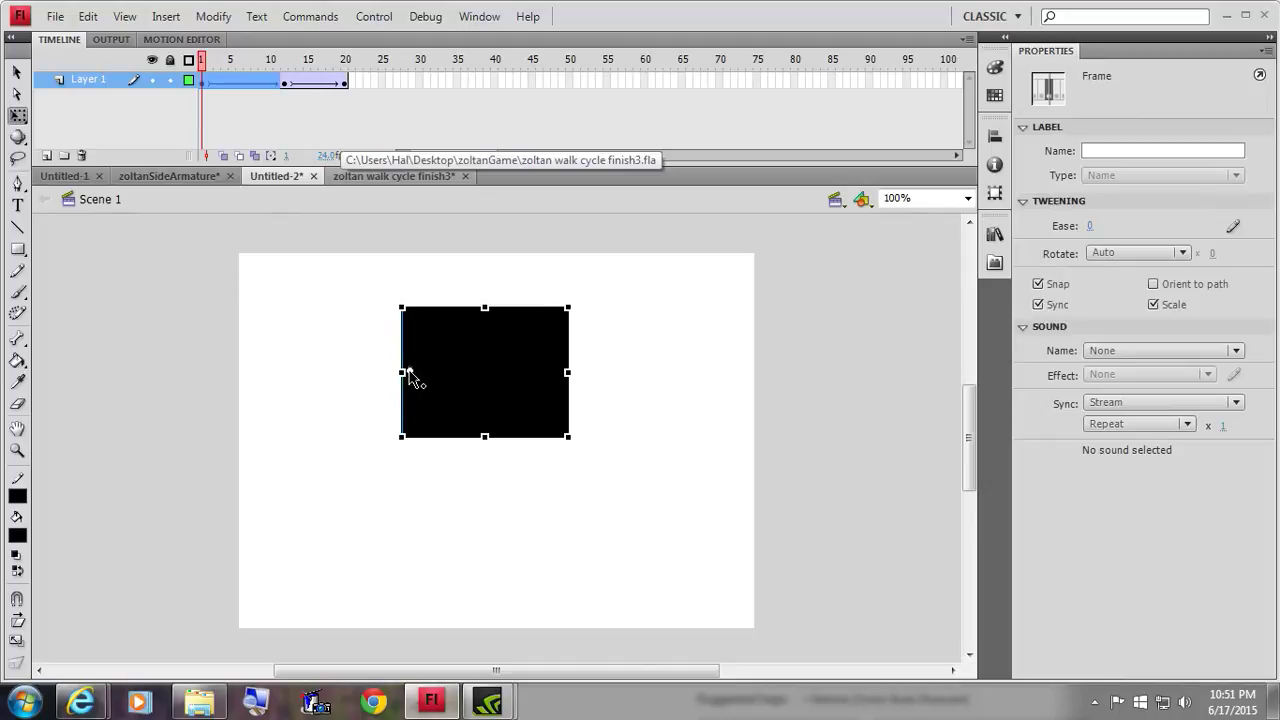
click(451, 372)
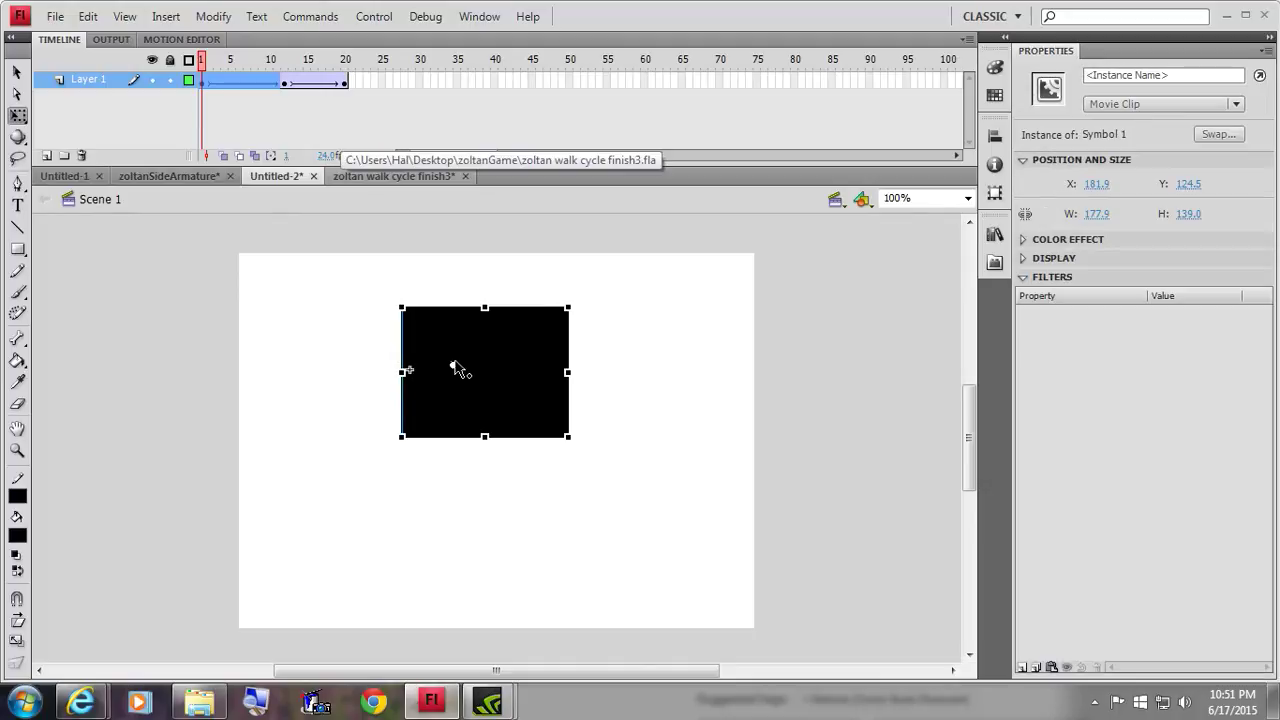
- At frame 12, move the square's transformation point outside the stage's lower-left area, and go back to frame 1 to compare
drag(202, 62, 284, 41)
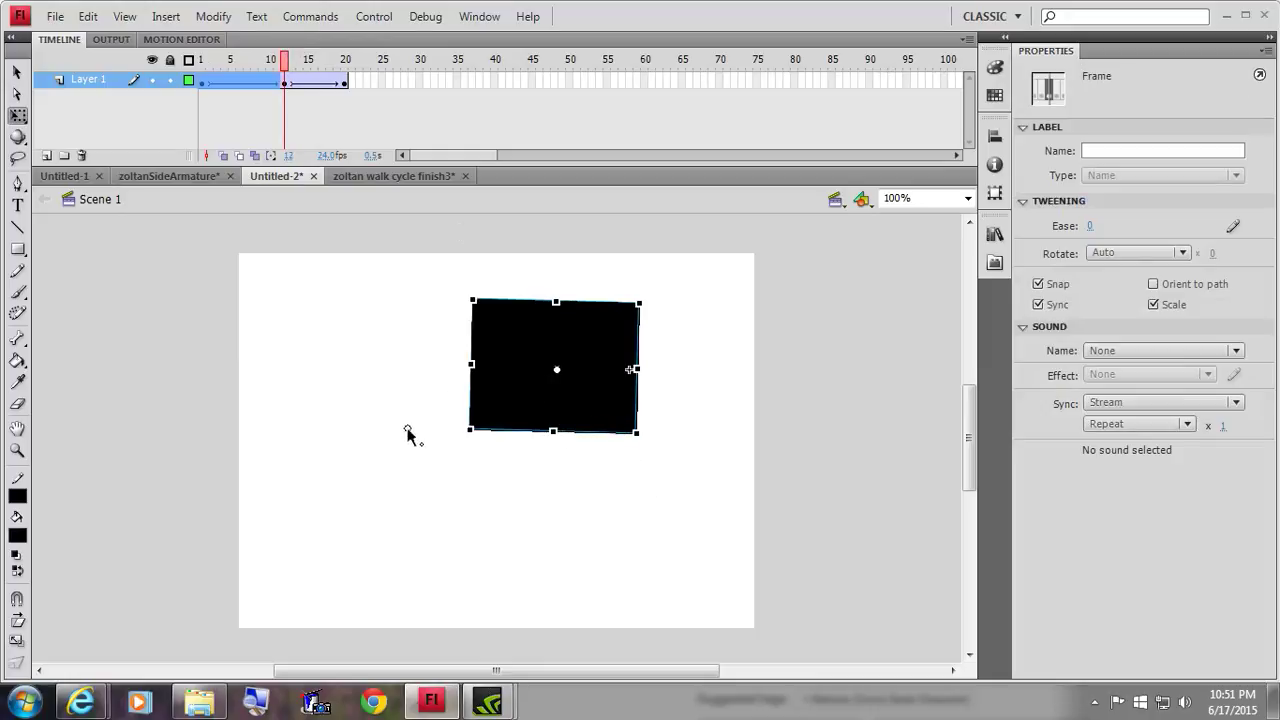
click(164, 517)
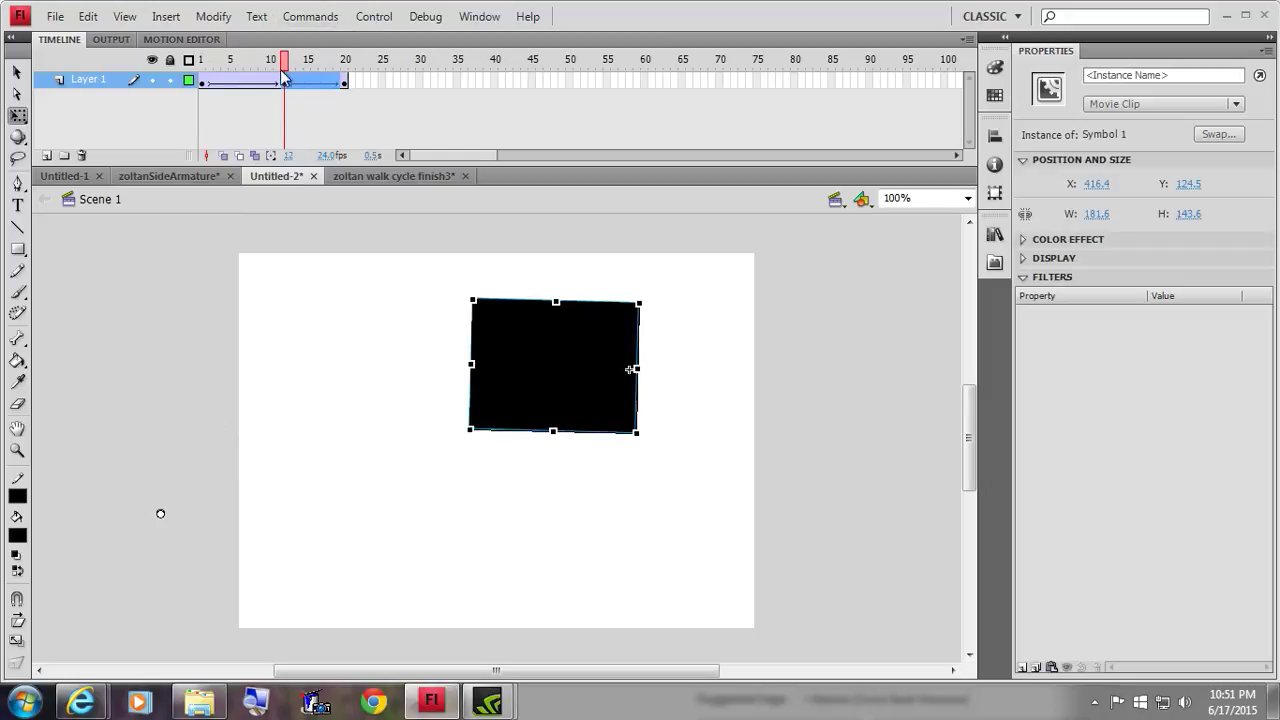
drag(283, 63, 199, 62)
click(219, 81)
click(203, 83)
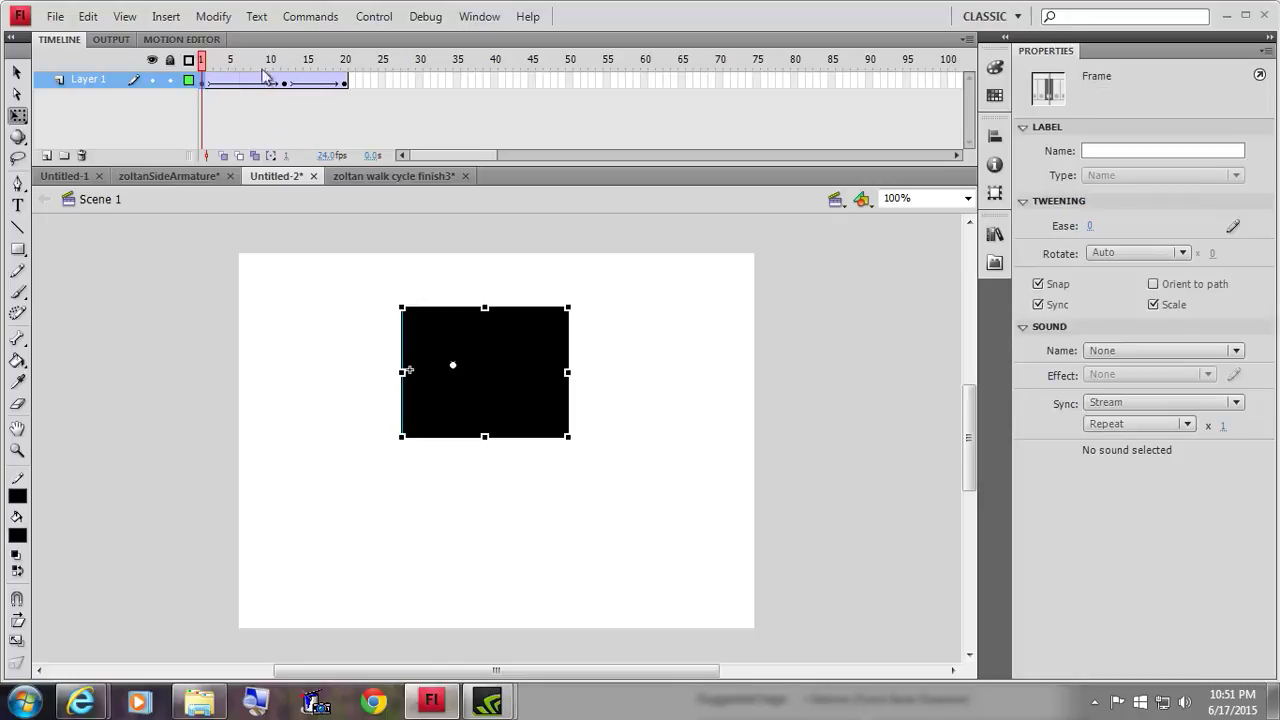
- Move the square's transformation point at frame 12 back to the centre of the square
drag(203, 63, 286, 68)
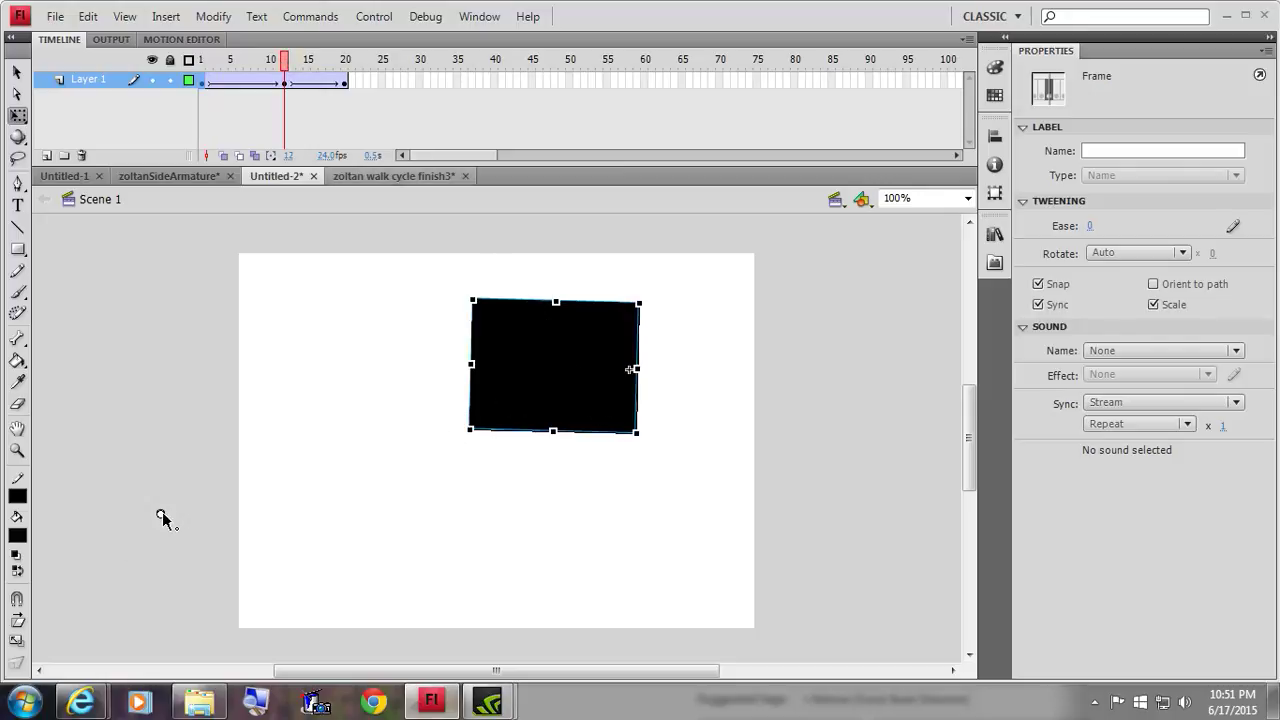
click(560, 377)
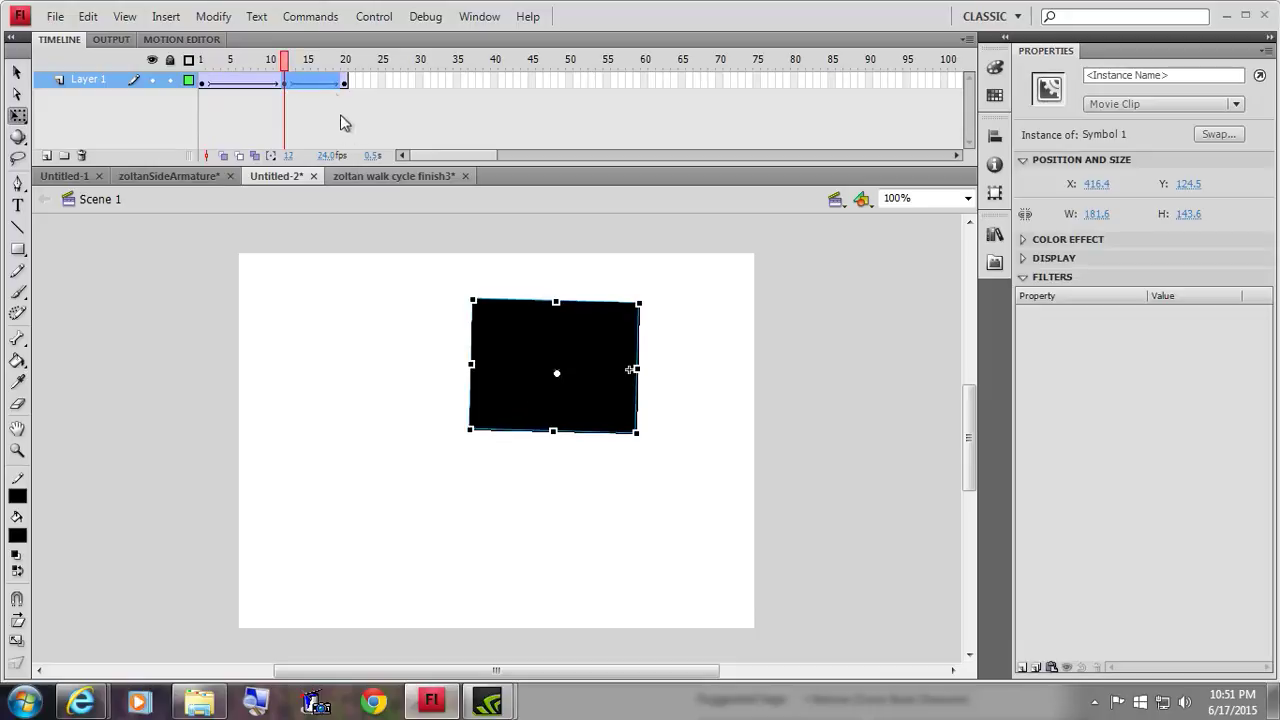
mouse_move(284, 62)
mouse_down()
mouse_move(346, 58)
mouse_move(263, 59)
mouse_move(285, 60)
mouse_up()
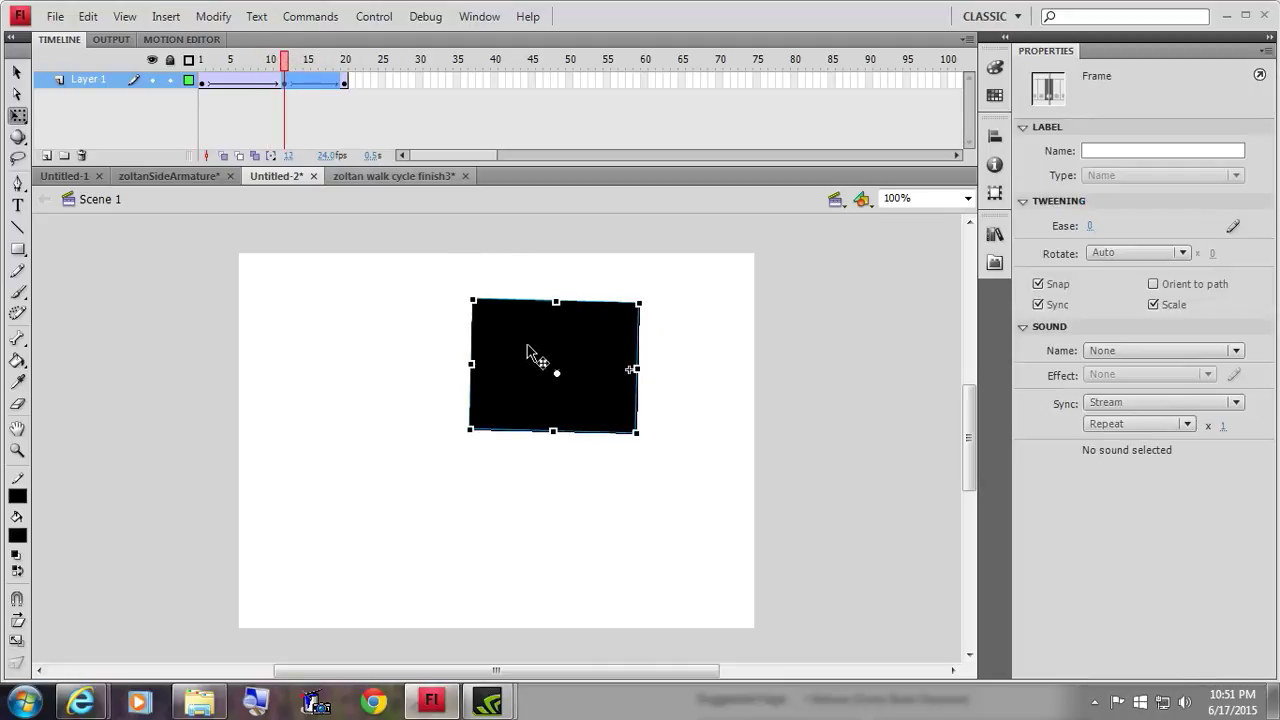